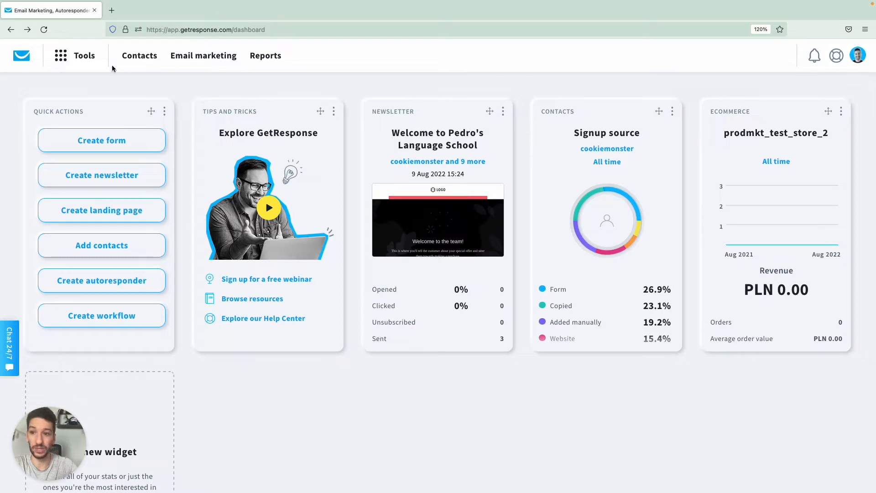
- Create a new automation workflow built from scratch with a blank workspace
left_click(83, 67)
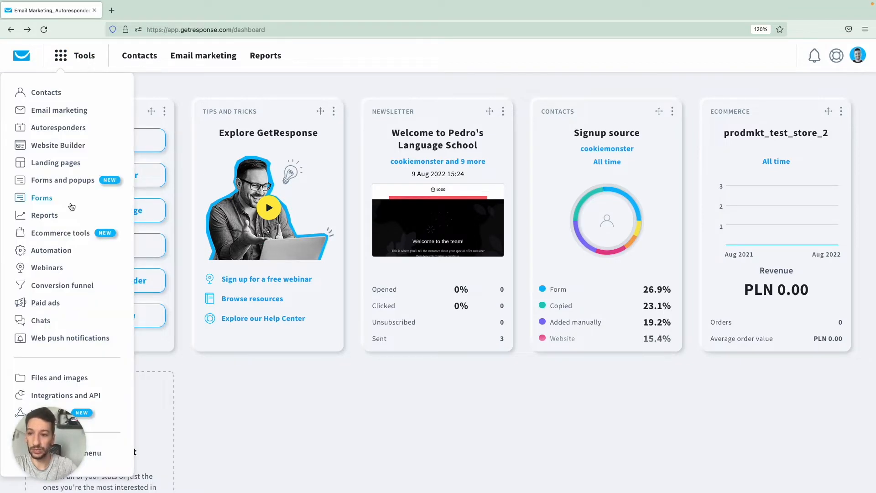
left_click(60, 255)
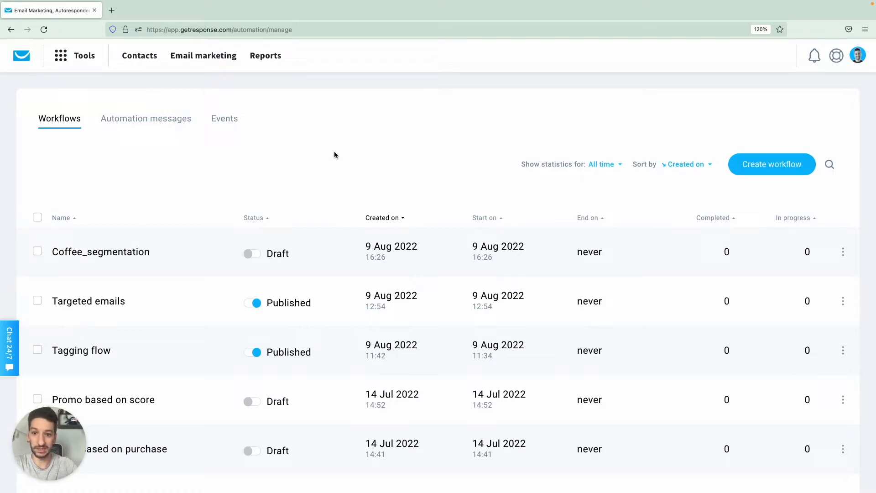
left_click(749, 164)
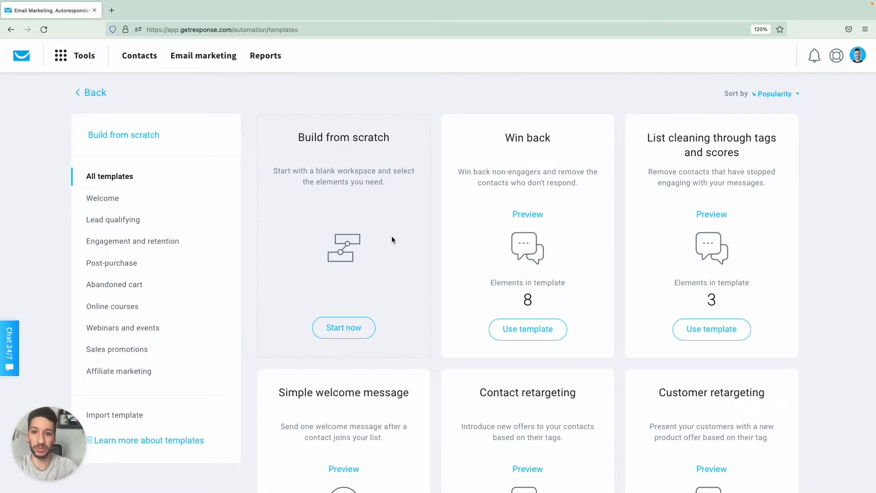
left_click(342, 328)
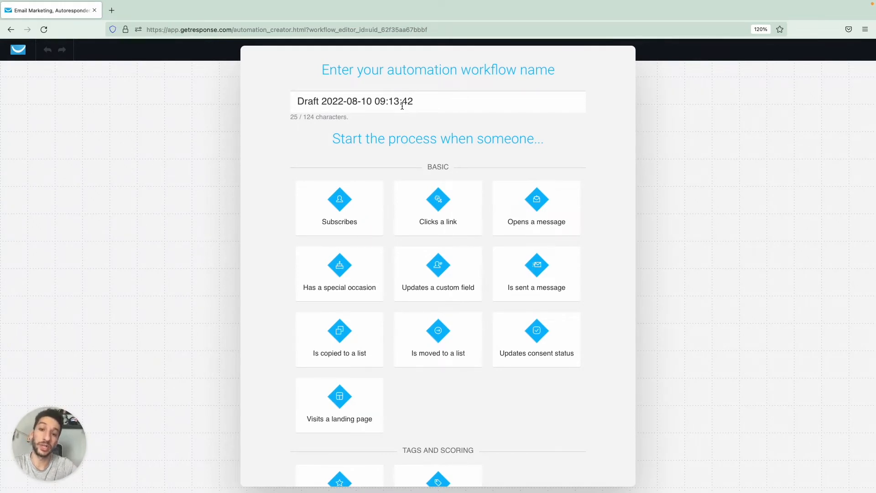
- Choose Subscribes as the event that starts the workflow
scroll(369, 165, "down", 3)
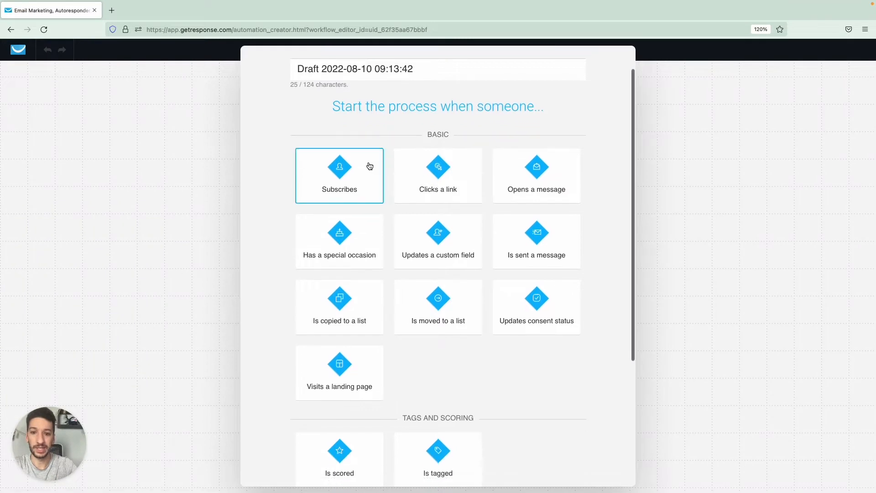
scroll(369, 165, "up", 5)
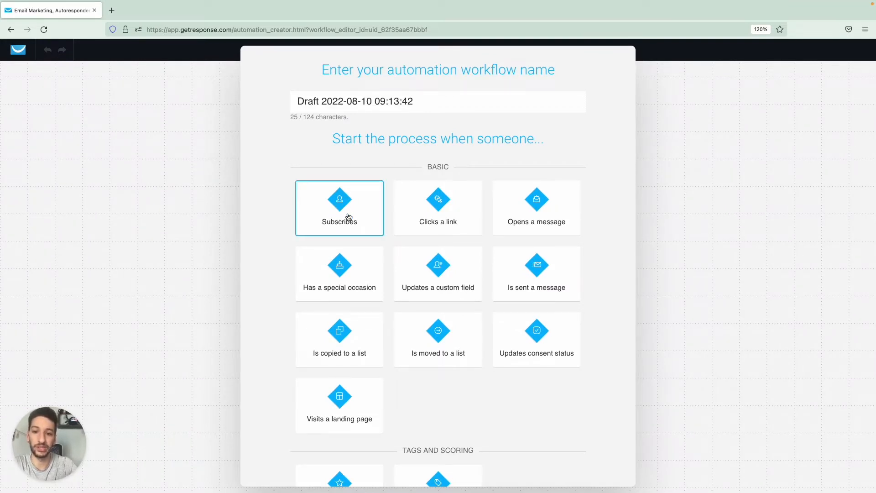
scroll(349, 217, "down", 5)
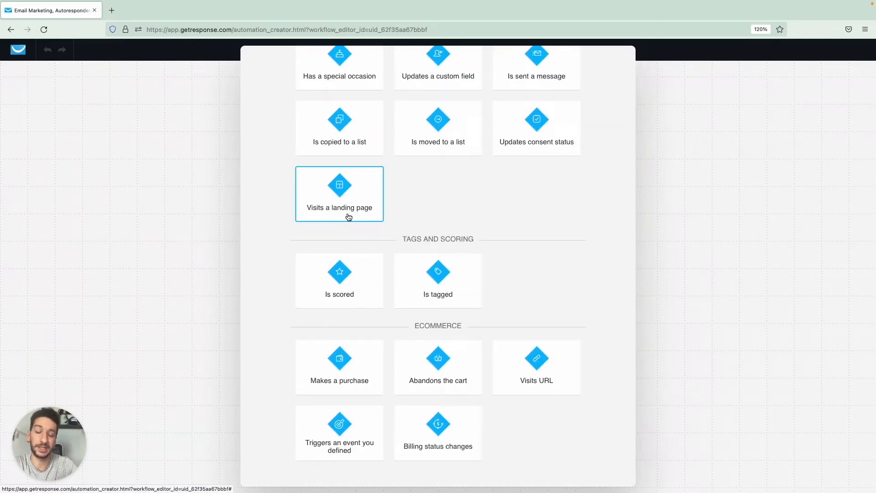
scroll(349, 217, "up", 5)
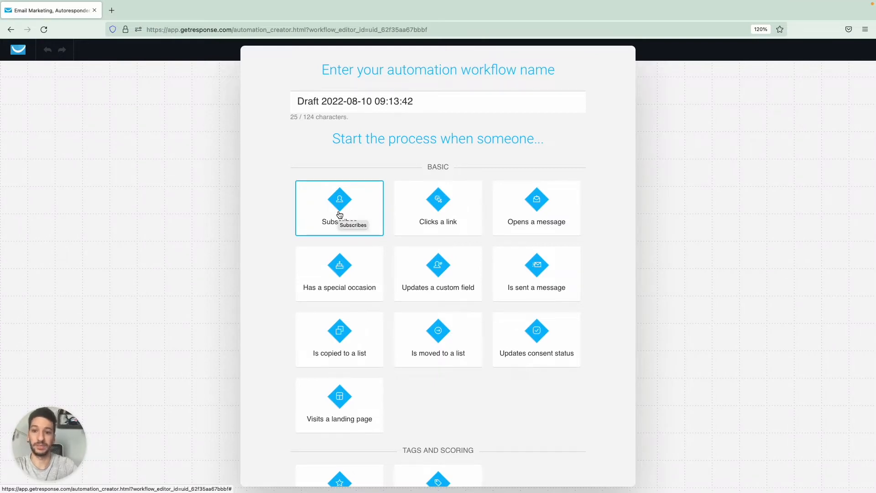
left_click(340, 215)
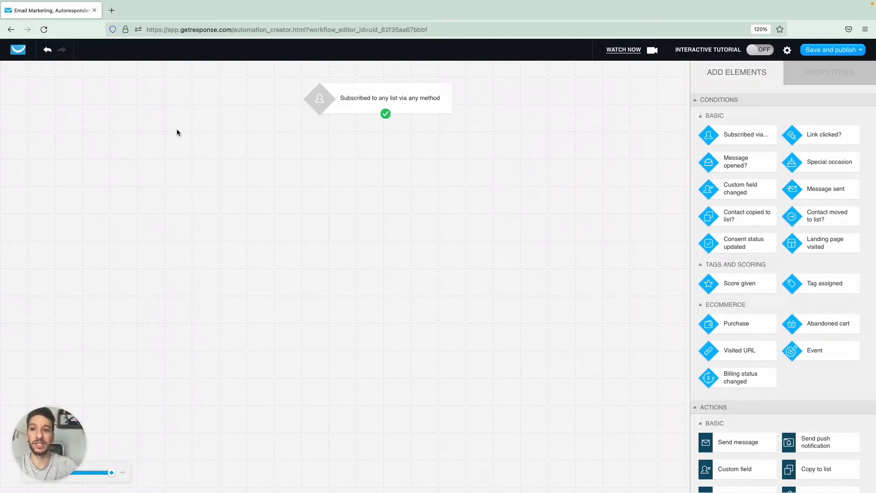
- Open the dashboard in a separate browser tab and close that tab again
middle_click(21, 54)
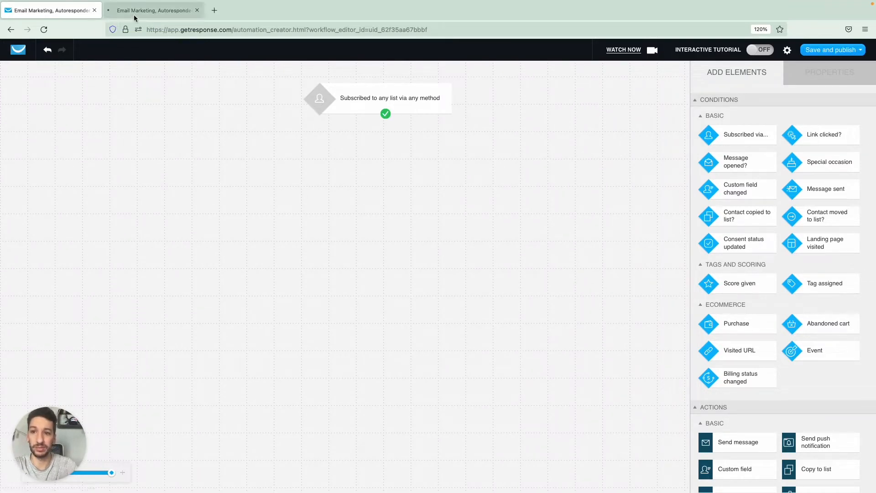
left_click(133, 14)
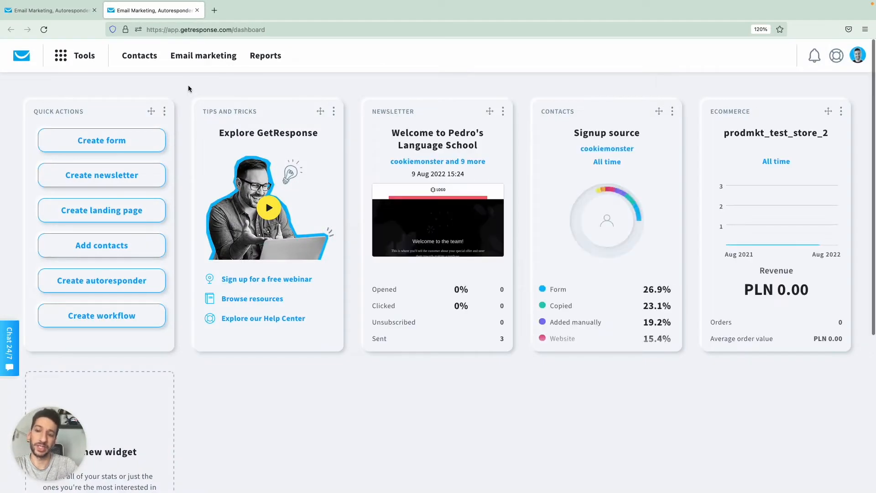
left_click(197, 10)
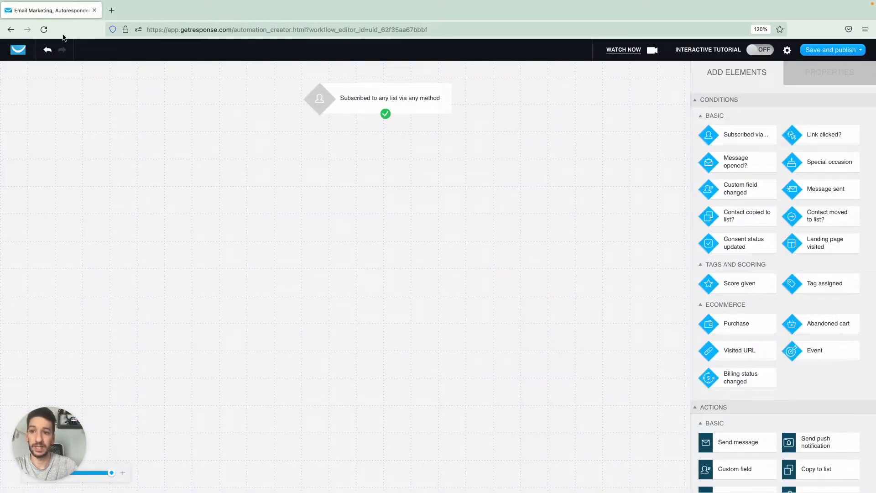
- Undo adding the subscription element and restore it from the workflow history
mouse_move(48, 51)
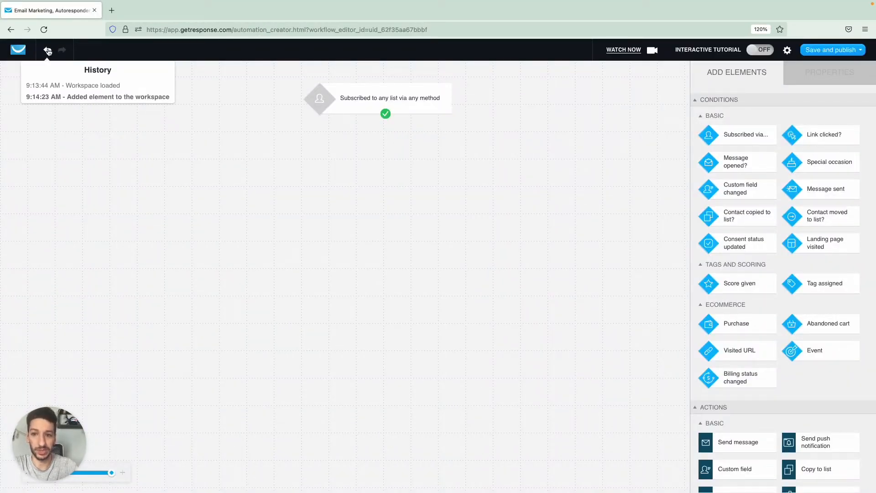
left_click(47, 51)
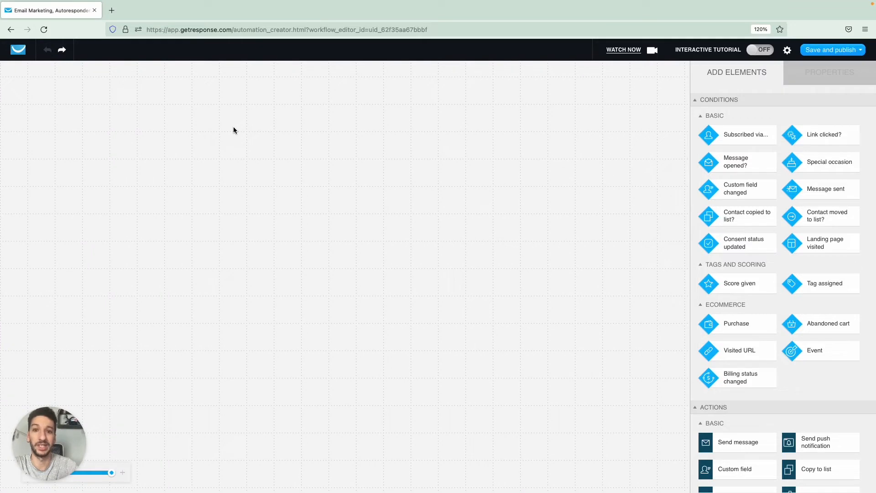
left_click(62, 51)
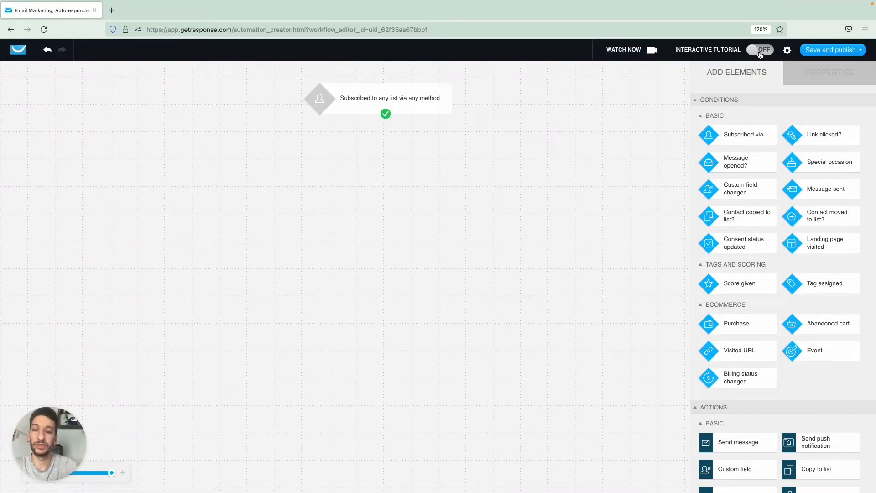
- Rename the workflow as "My first workflow" in the workflow settings
left_click(786, 51)
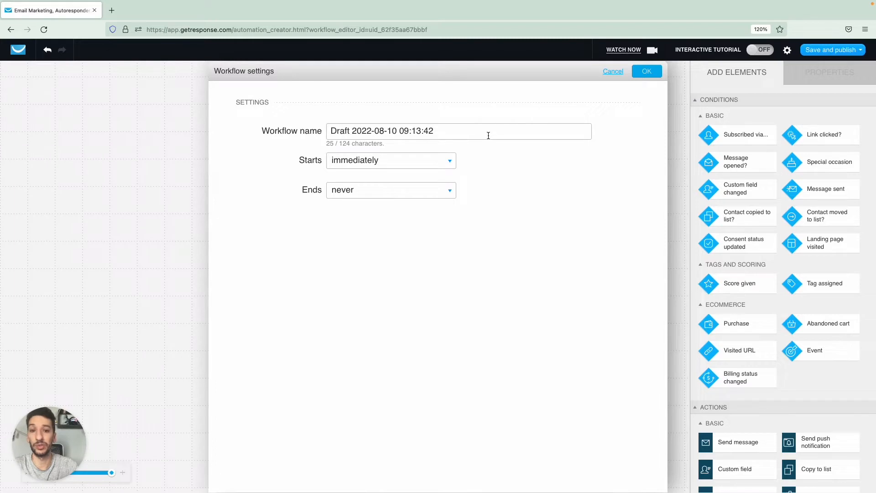
left_click(489, 136)
key("ctrl+a")
type("My fi")
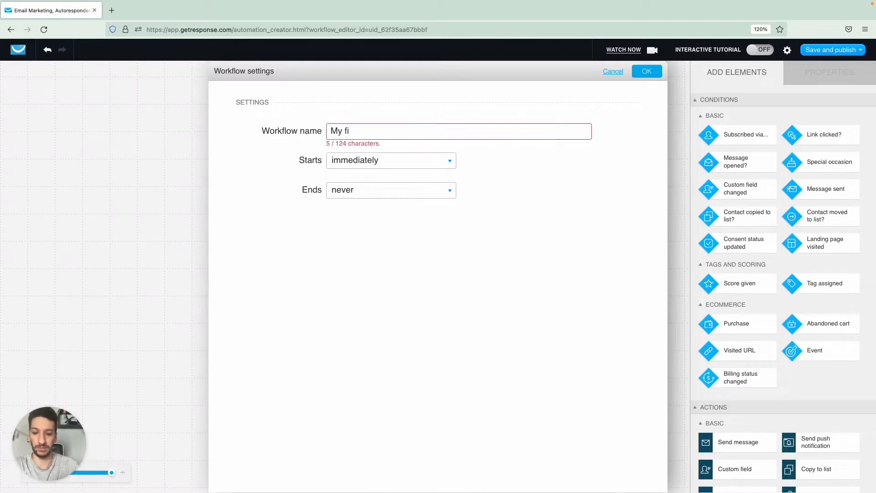
type("rst workflow")
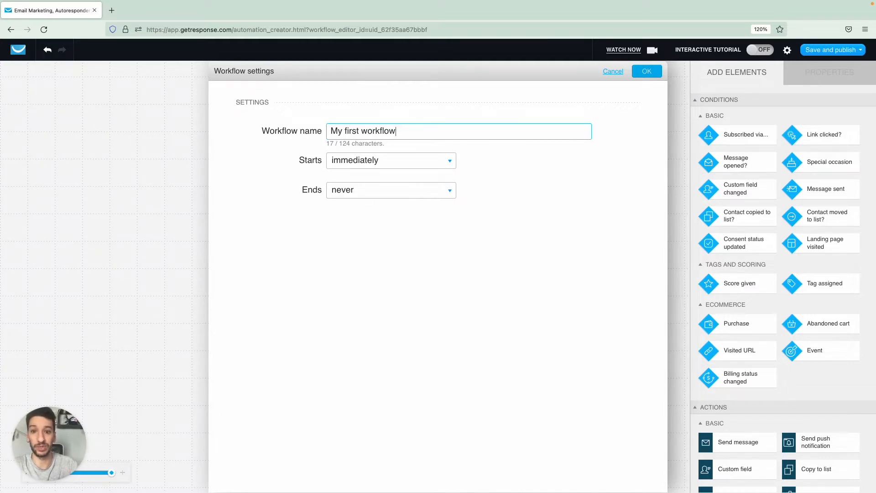
- Set both the start and the end of the workflow to "at exact date"
left_click(393, 163)
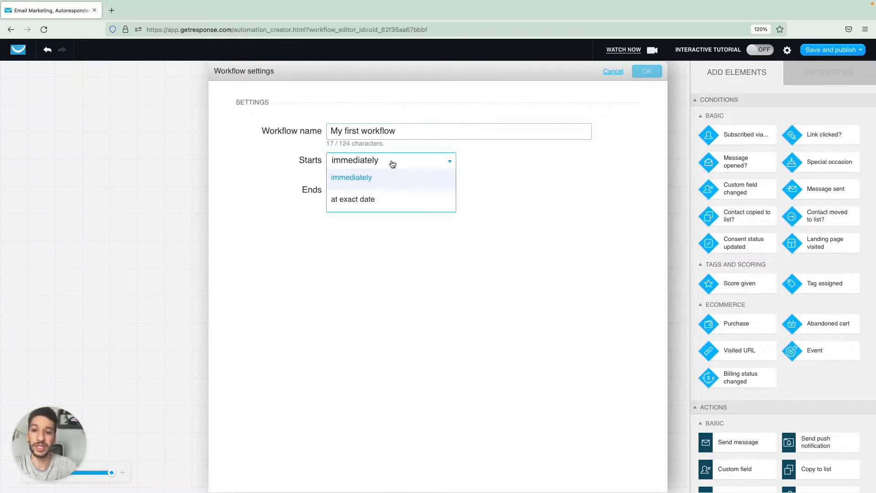
left_click(373, 199)
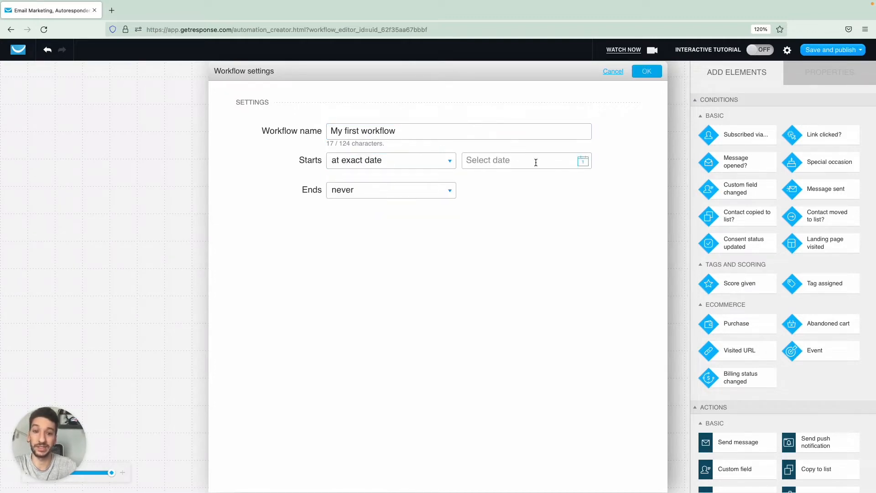
left_click(426, 189)
left_click(395, 228)
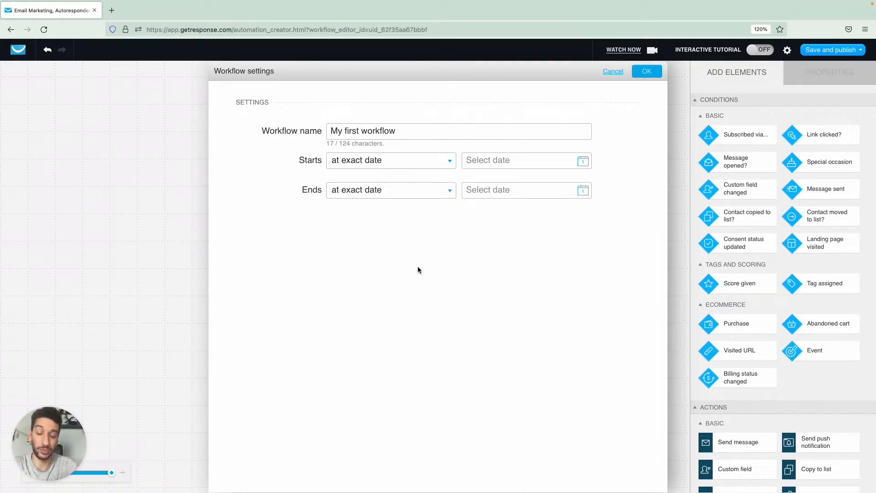
- Set the workflow to start immediately and never end, and apply the settings
left_click(384, 168)
left_click(374, 181)
left_click(372, 191)
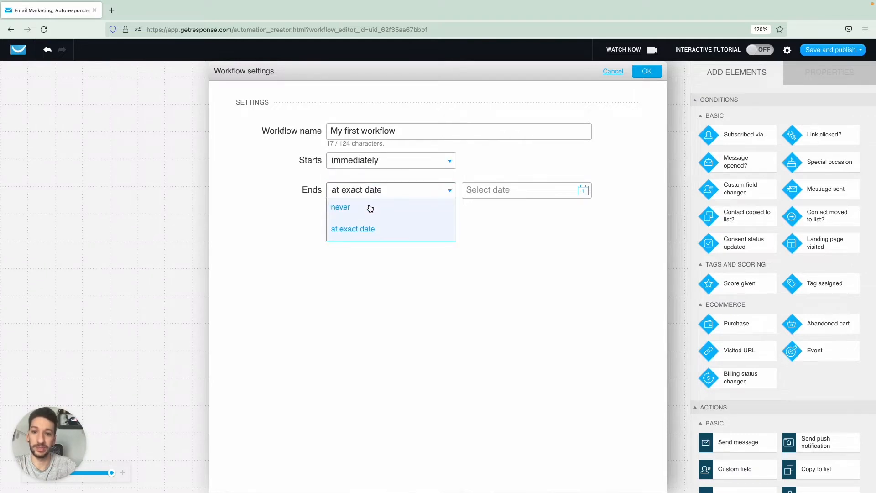
left_click(370, 208)
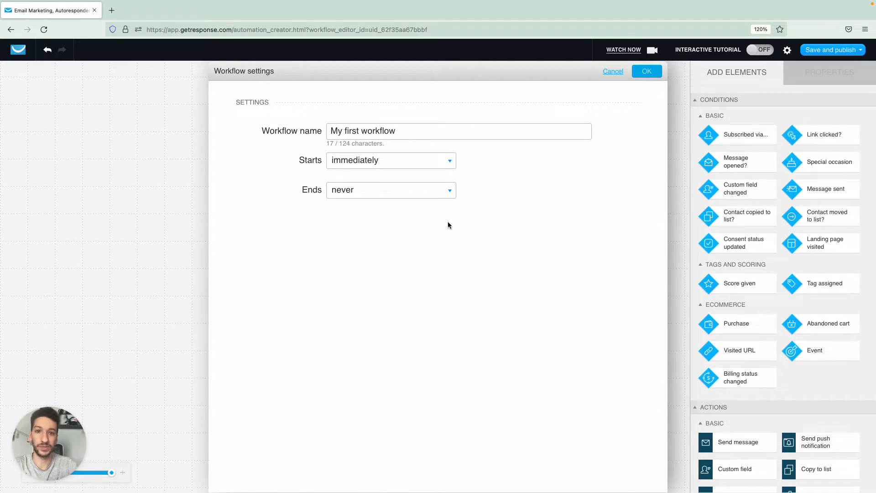
left_click(647, 72)
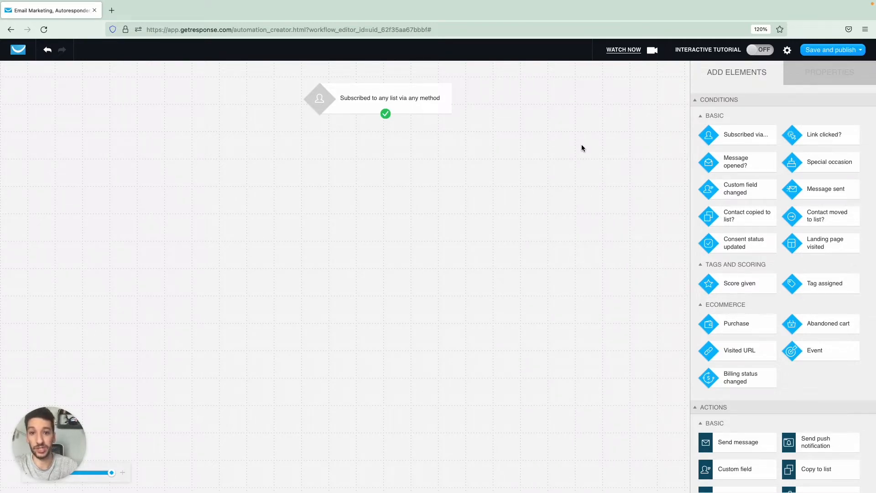
- Add a Send message action below the subscription condition and connect the condition's positive output to it
left_click(403, 108)
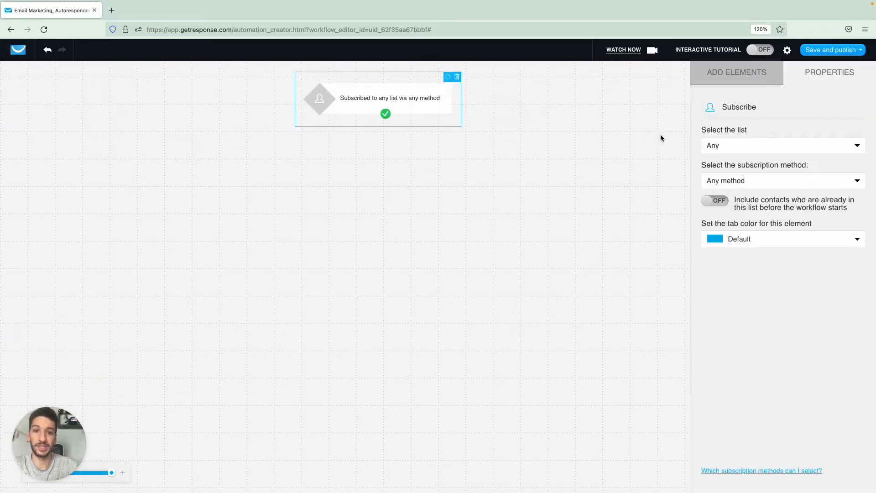
left_click(731, 86)
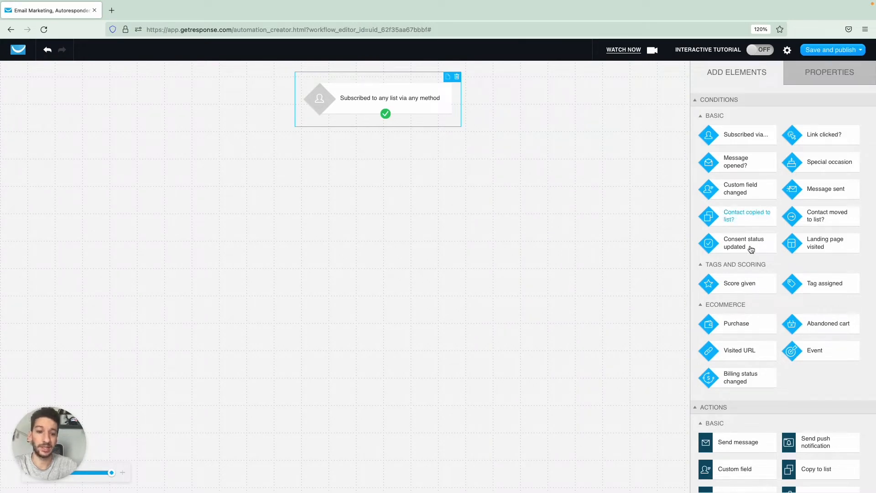
scroll(772, 263, "down", 3)
left_click_drag(733, 351, 463, 161)
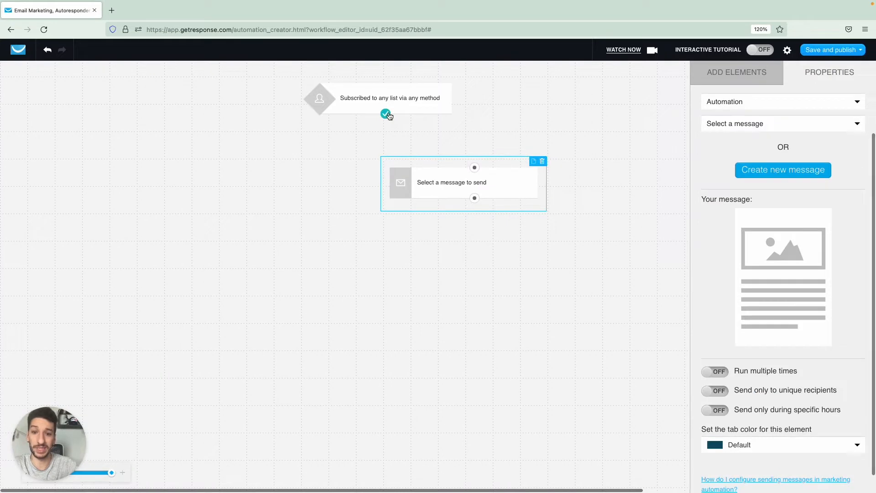
left_click_drag(386, 113, 475, 168)
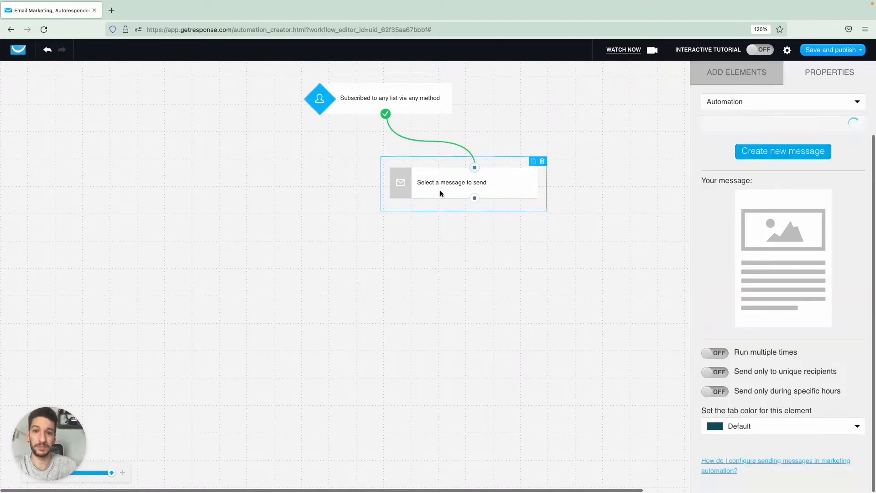
- Inspect the properties of the subscription and Send message elements and look through the available conditions, actions and filters
left_click(409, 102)
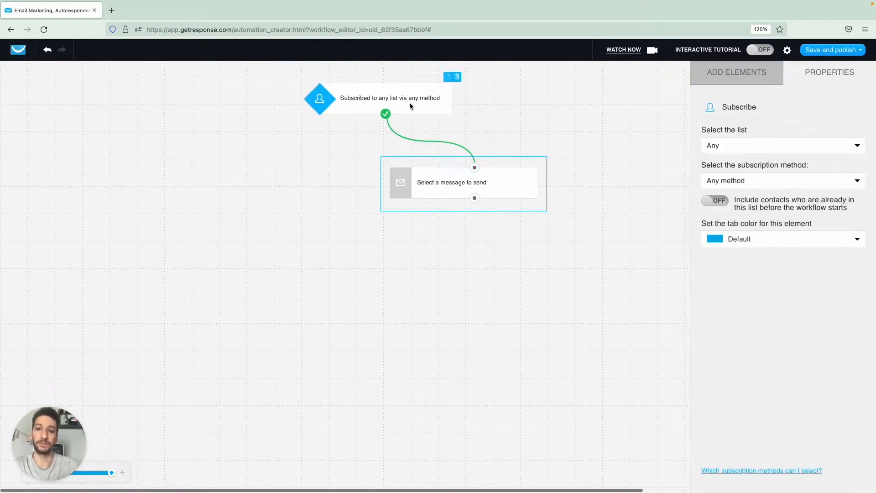
left_click(418, 194)
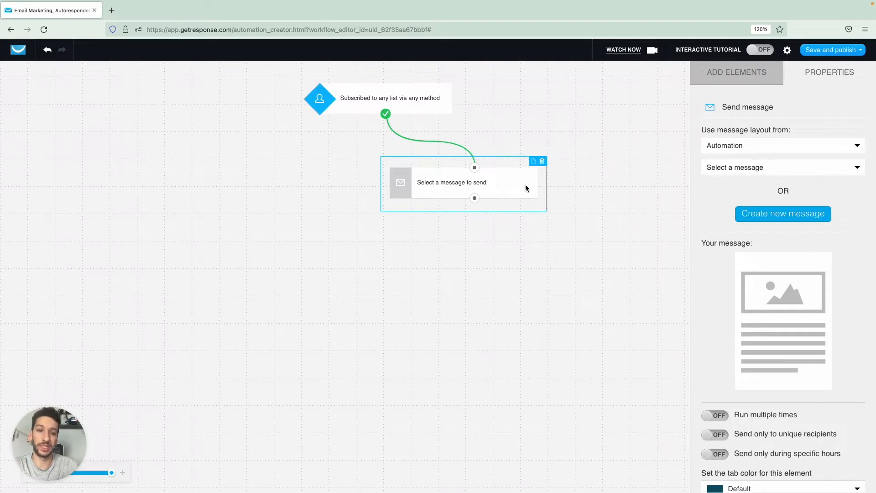
left_click(723, 77)
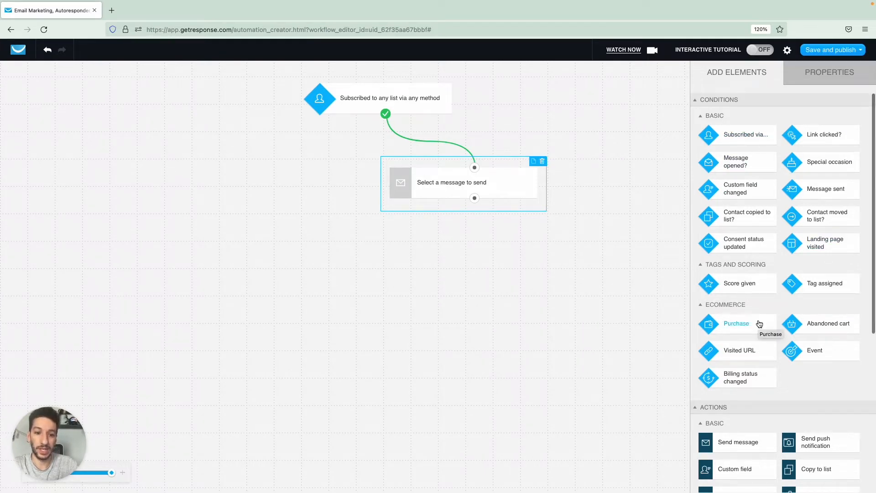
scroll(759, 324, "down", 3)
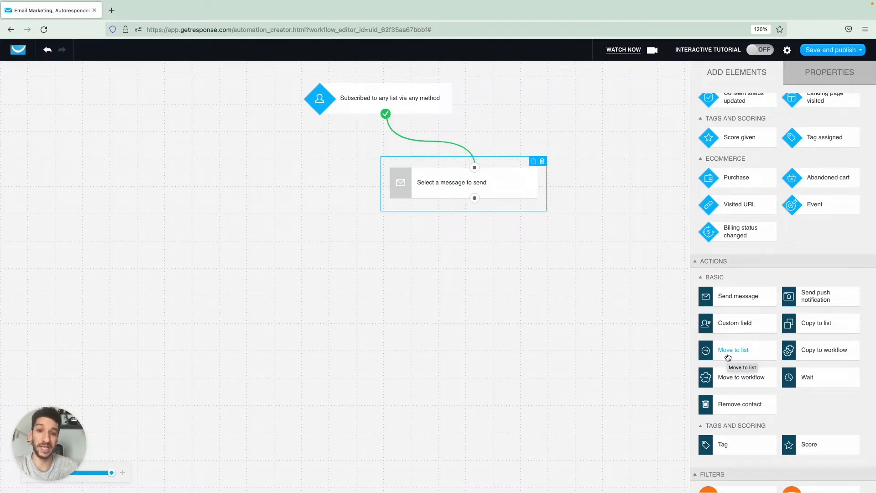
scroll(730, 358, "down", 2)
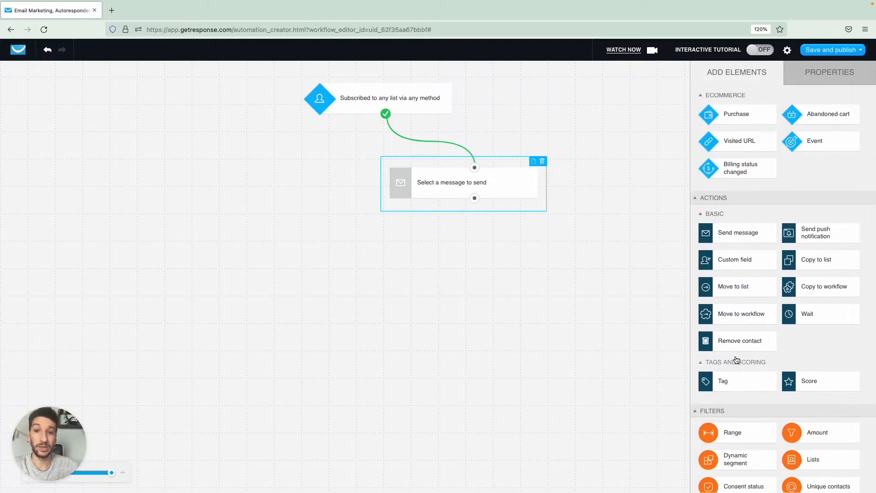
scroll(736, 363, "down", 1)
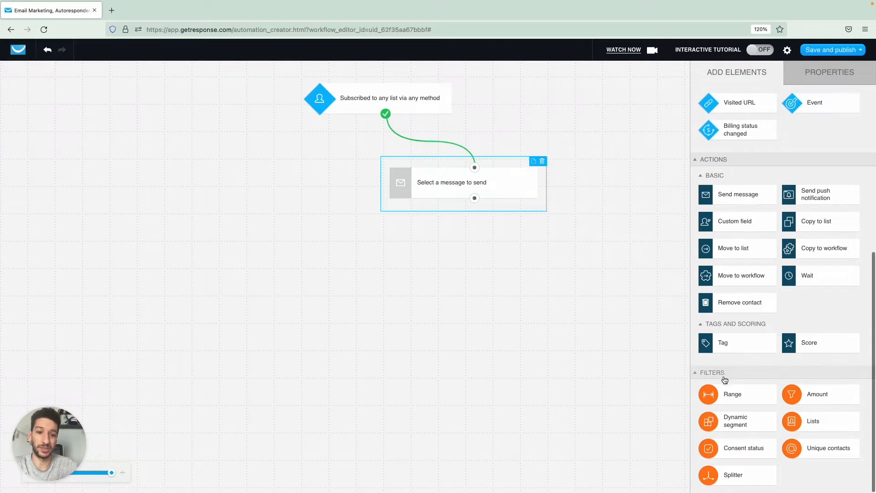
left_click(518, 191)
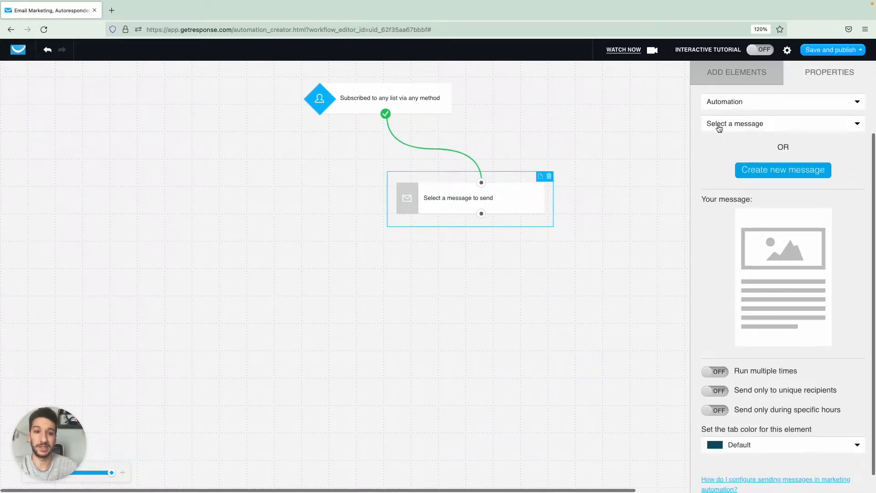
- Insert a Dynamic segment filter between the subscription condition and the Send message action, linking them through the positive outputs
left_click(719, 72)
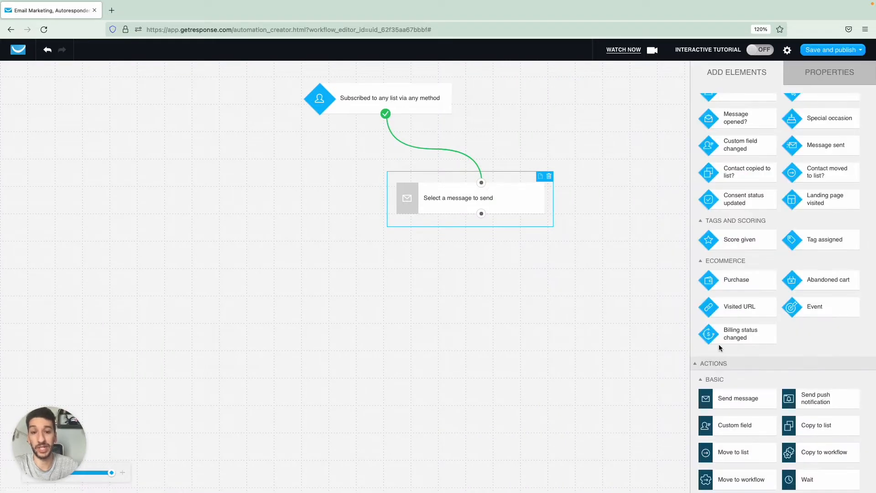
scroll(736, 333, "down", 5)
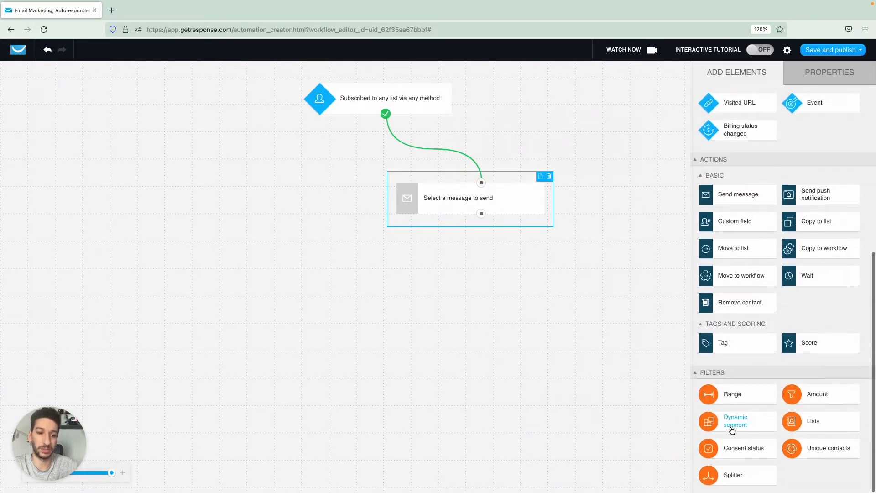
left_click_drag(731, 427, 541, 134)
left_click(439, 148)
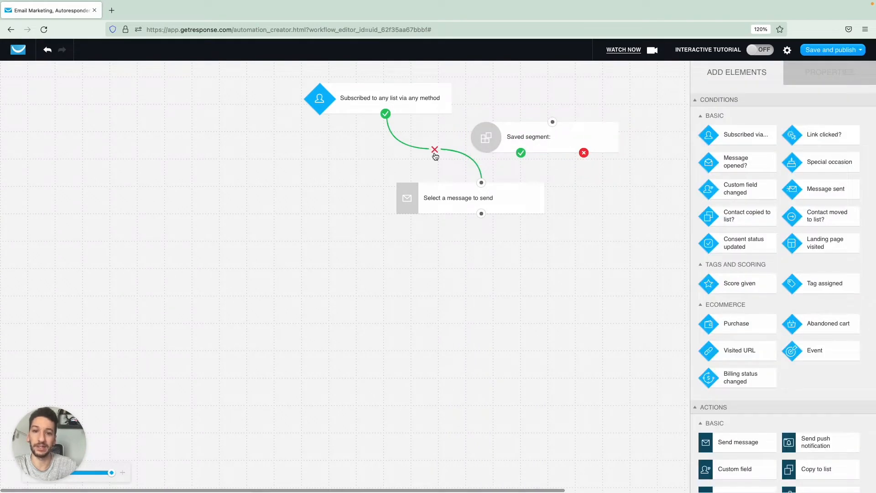
left_click_drag(446, 201, 455, 237)
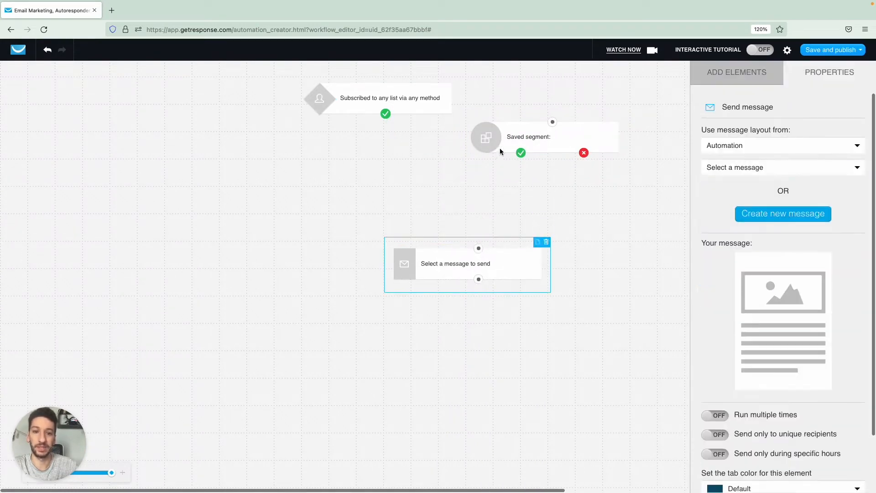
left_click_drag(501, 151, 421, 187)
left_click_drag(385, 114, 514, 160)
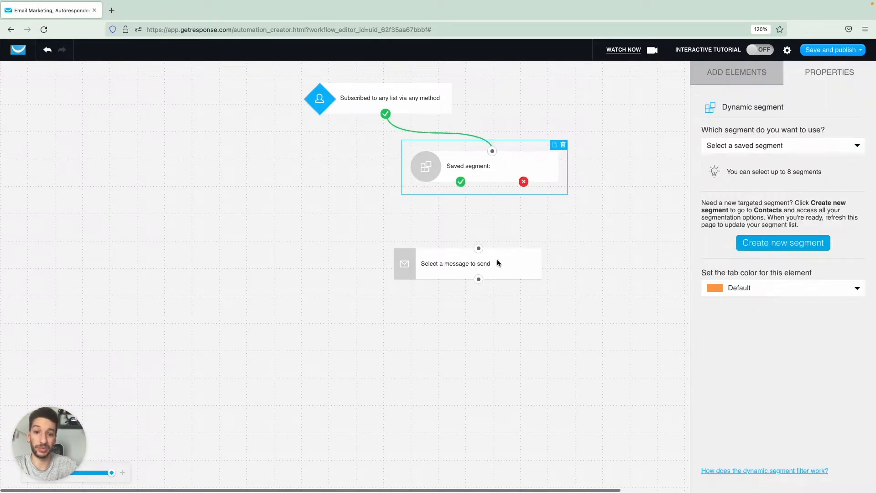
left_click_drag(497, 260, 533, 259)
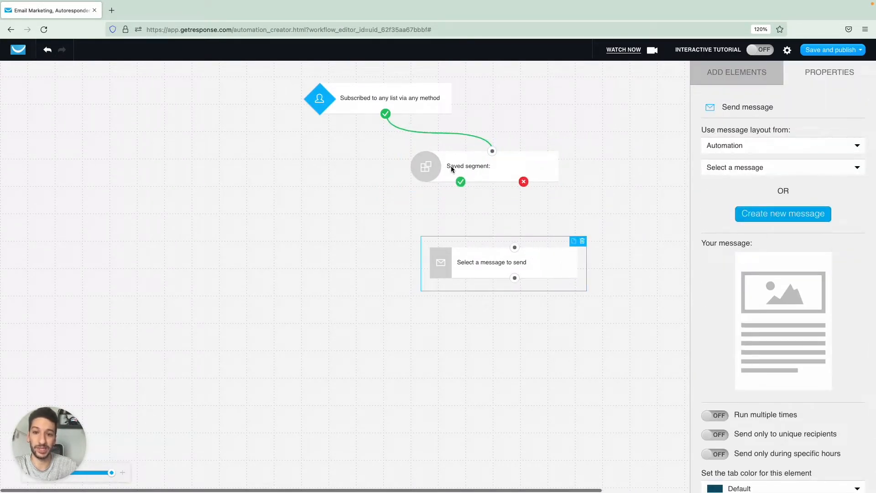
left_click_drag(461, 182, 458, 268)
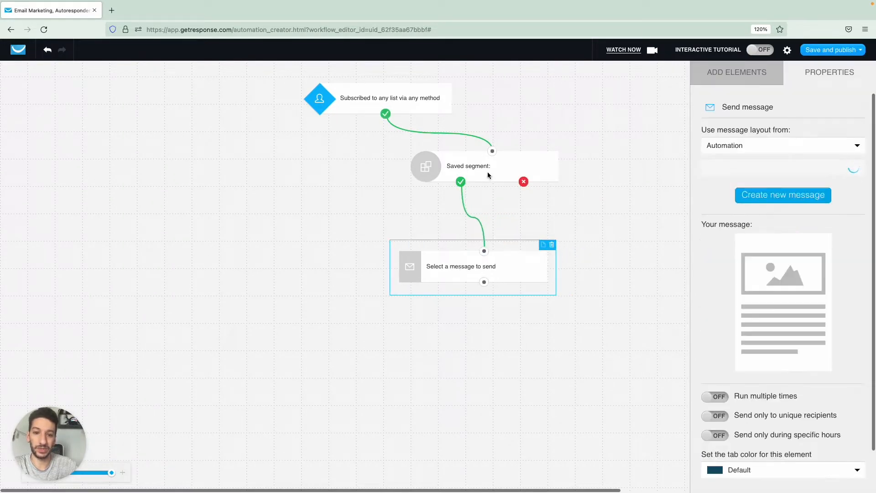
- Set the Dynamic segment filter to the saved segment ES and shift the Send message action below the subscription condition
left_click(493, 171)
left_click(735, 146)
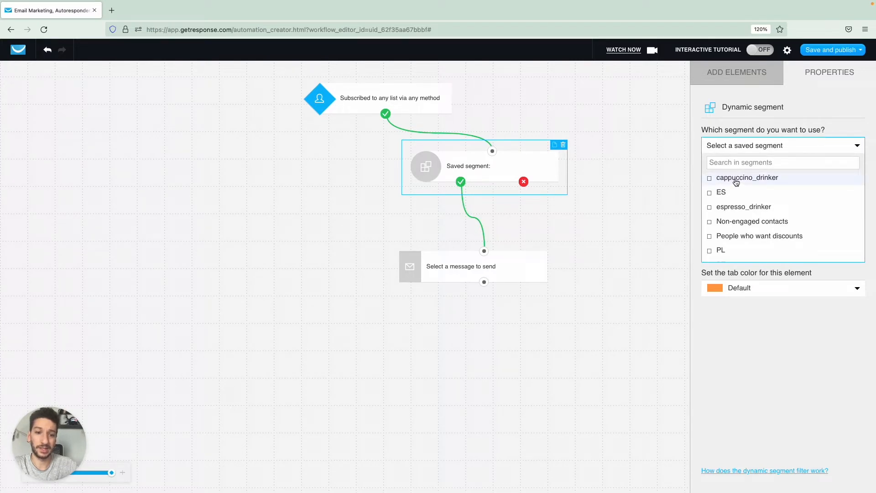
left_click(744, 193)
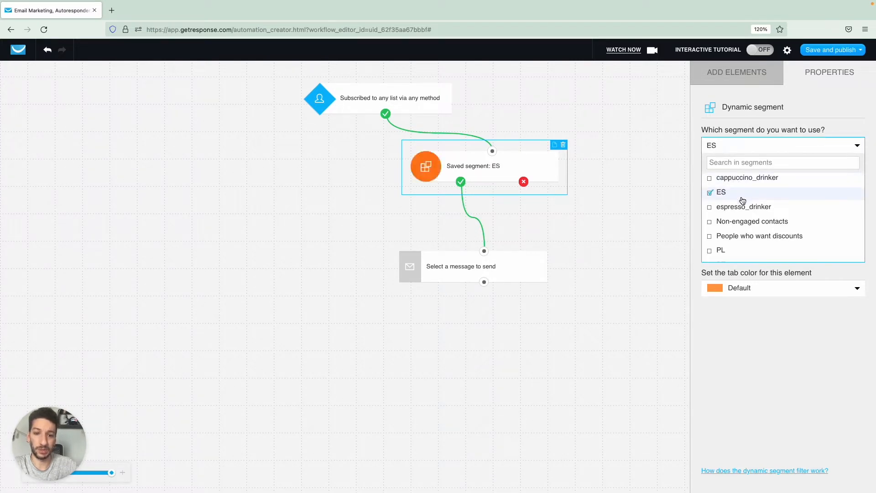
left_click(745, 353)
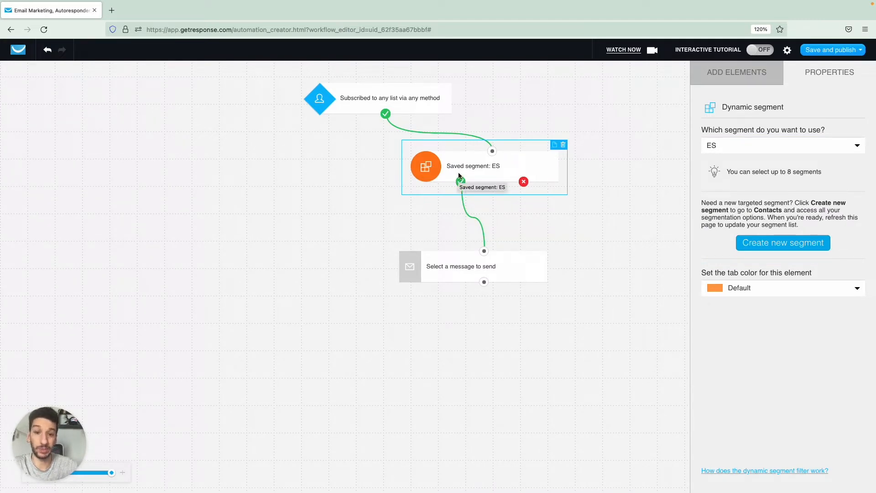
left_click_drag(446, 257, 338, 271)
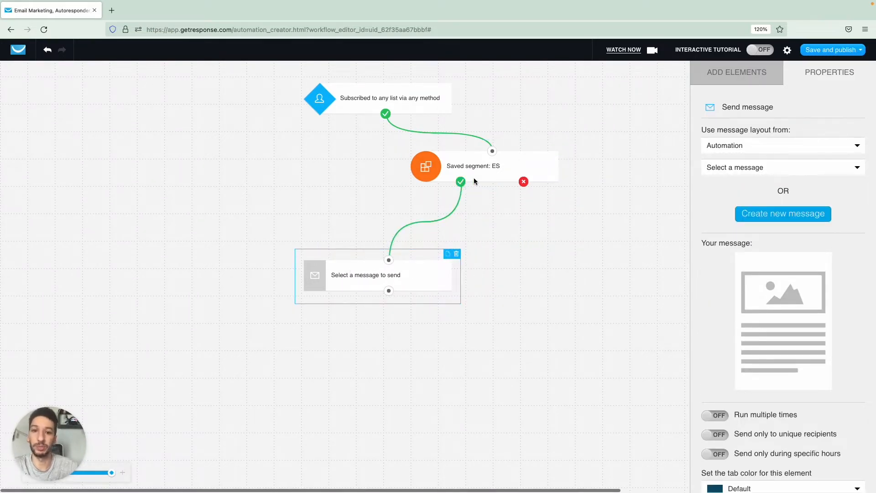
left_click(473, 180)
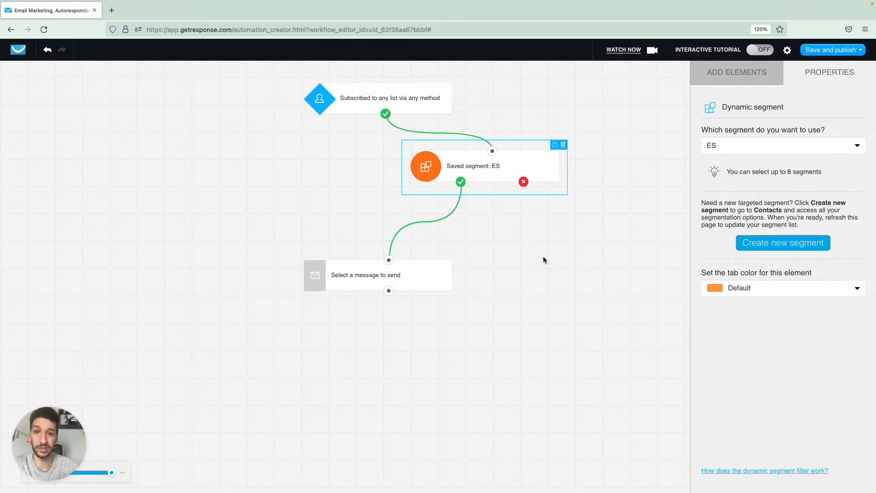
- Delete the Dynamic segment filter and reconnect the subscription condition's positive output directly to the Send message action
left_click(722, 74)
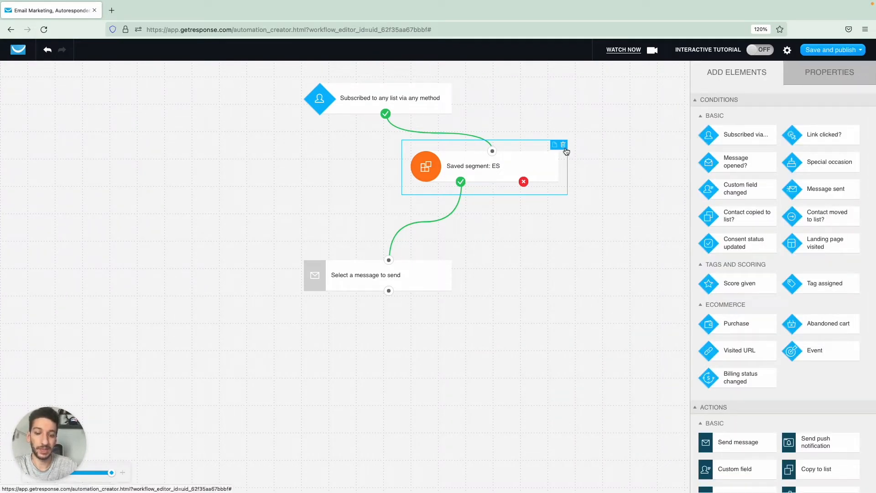
left_click(563, 144)
left_click_drag(448, 269, 483, 211)
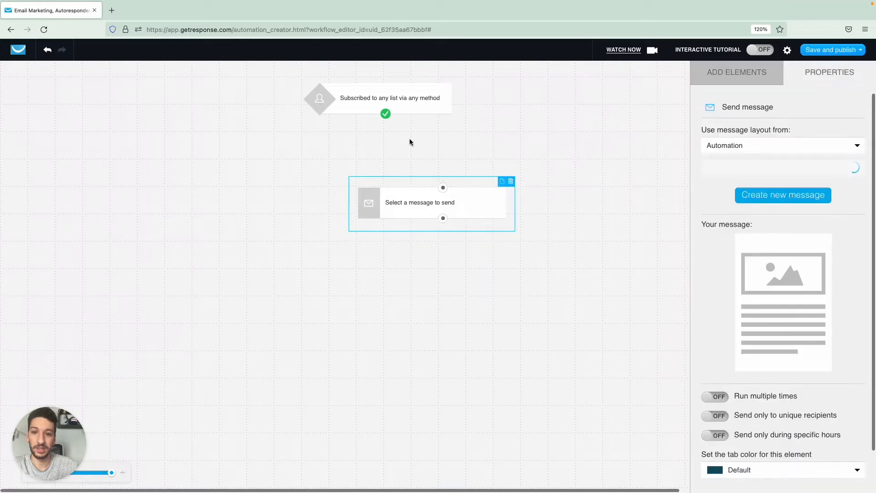
left_click_drag(386, 113, 444, 188)
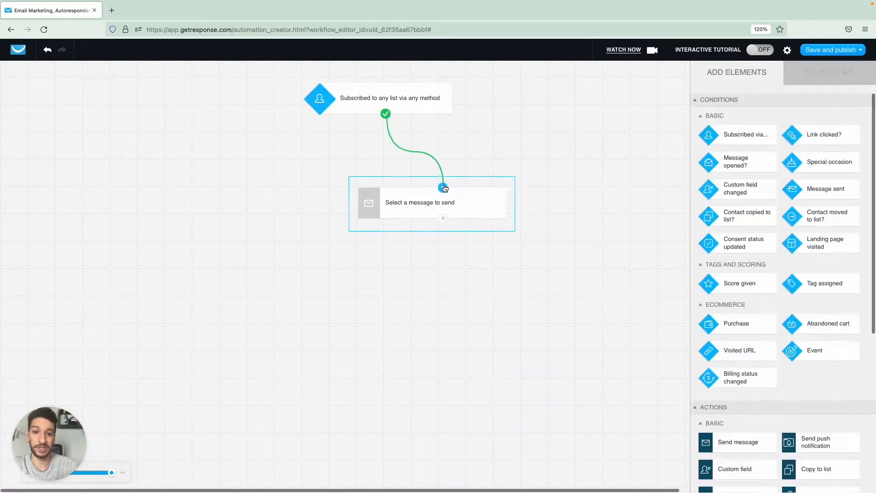
left_click_drag(487, 207, 501, 199)
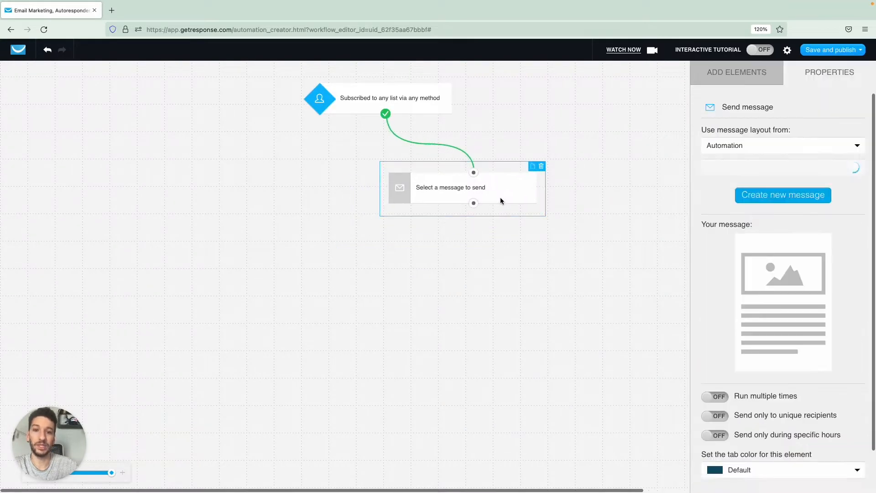
- Use the newsletter "Welcome to Pedro's Language School" for the Send message action, copying it as an automation message with the cookiemonster list's language settings
left_click(721, 152)
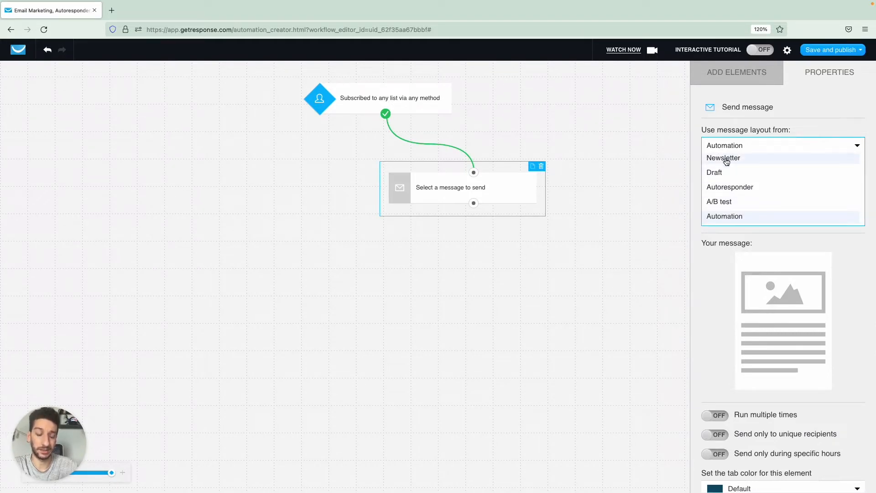
left_click(725, 157)
left_click(728, 169)
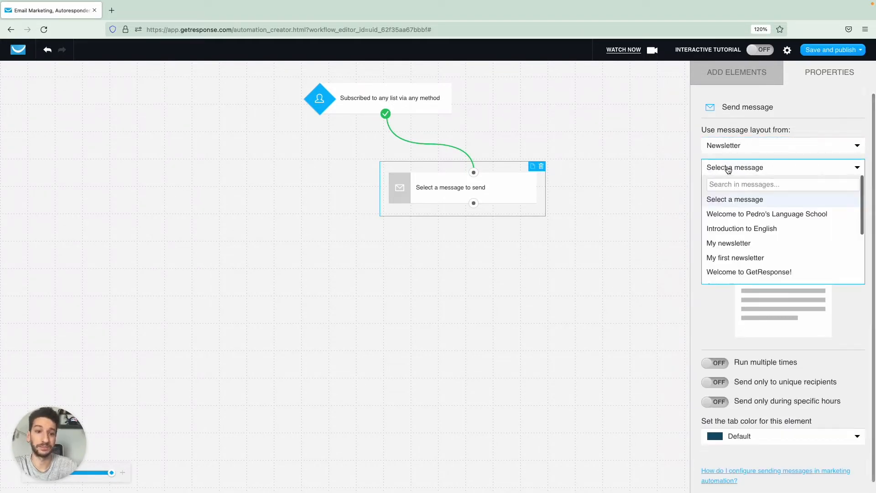
left_click(733, 214)
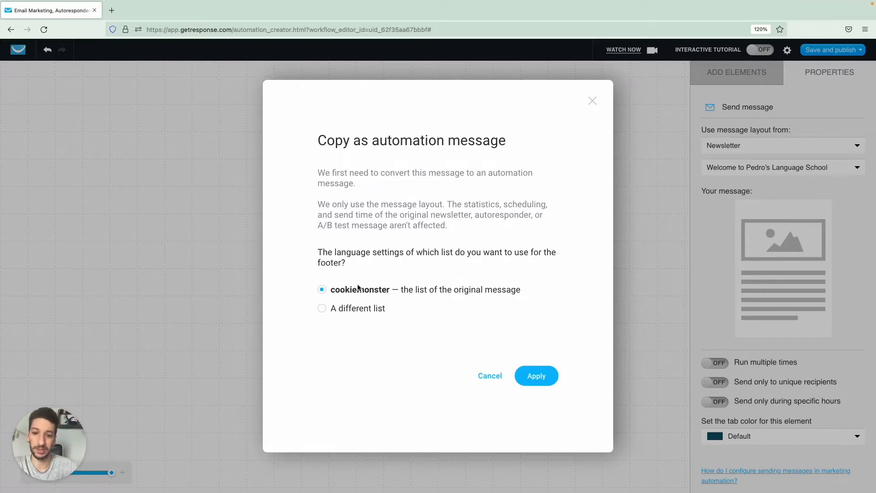
left_click(544, 377)
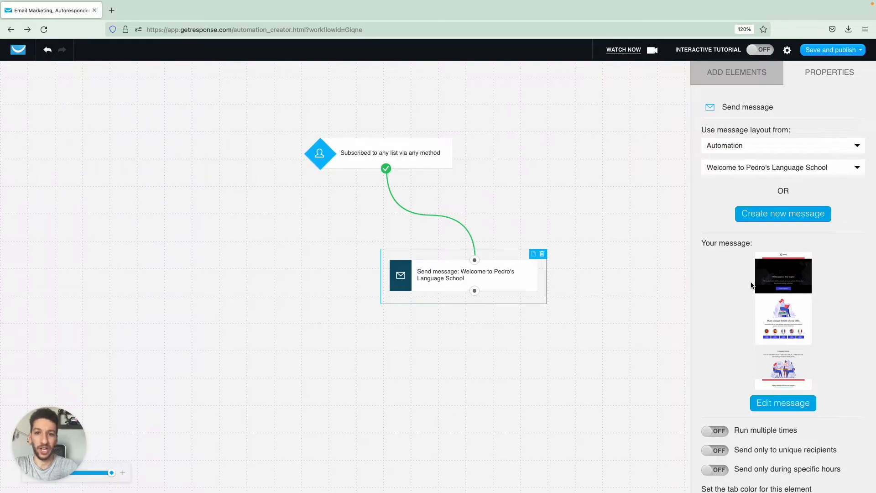
- Allow the Send message action to run multiple times
scroll(751, 296, "down", 1)
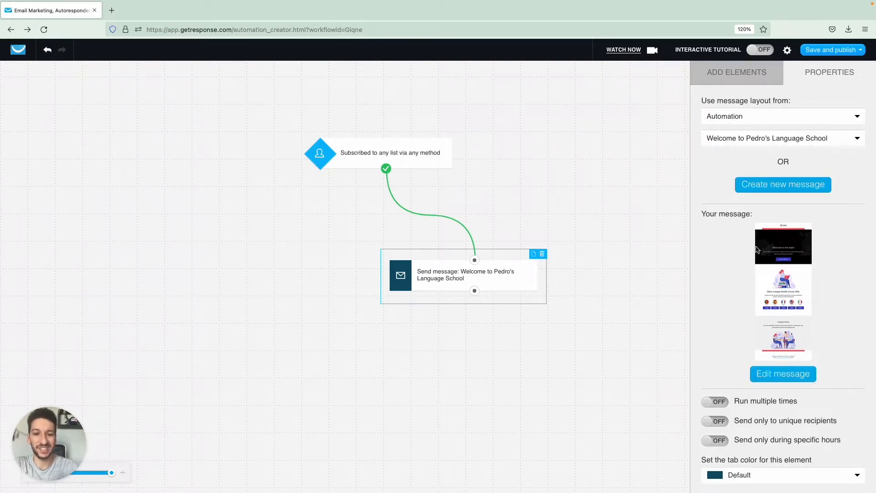
scroll(736, 262, "down", 1)
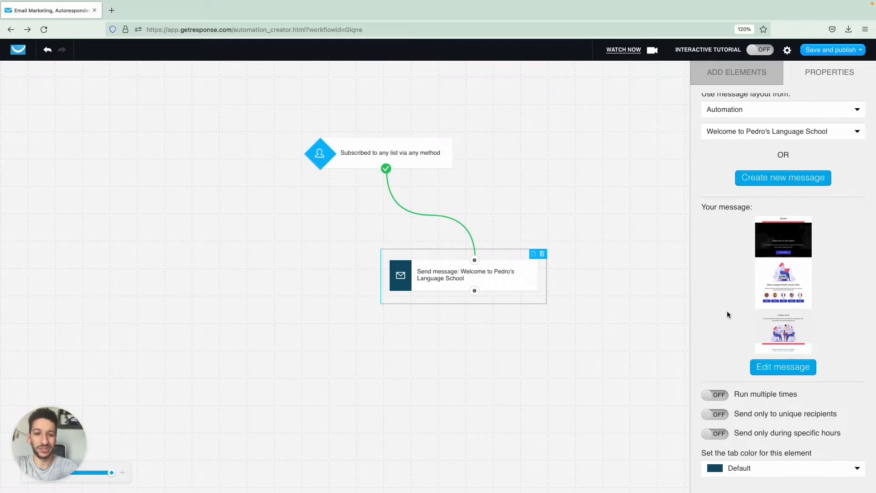
left_click(722, 396)
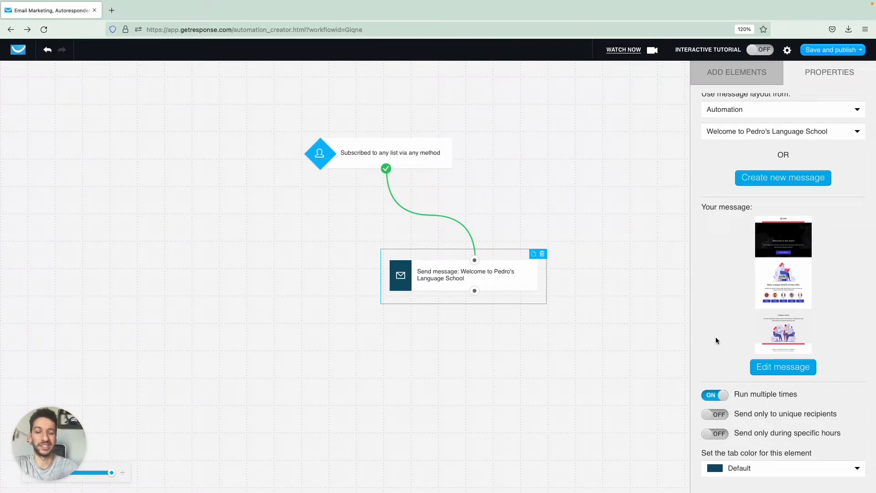
- Add a Wait action below the Send message action and connect the message's output to it
left_click(736, 72)
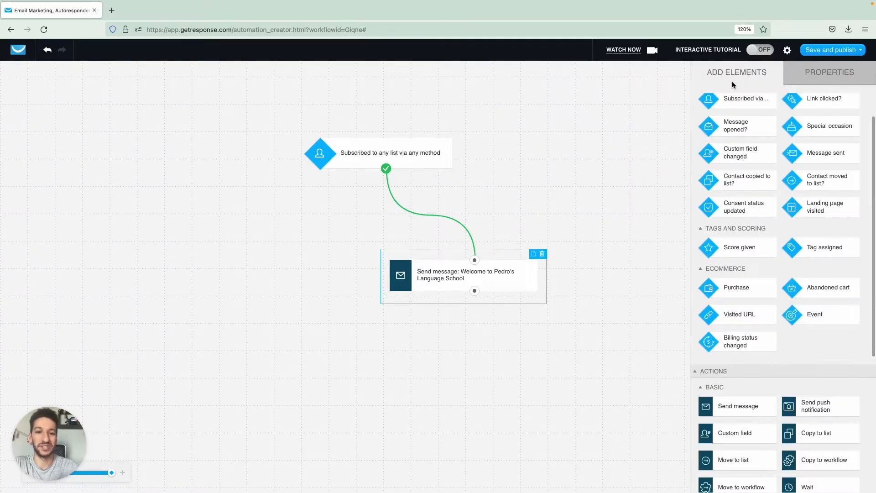
scroll(744, 335, "down", 3)
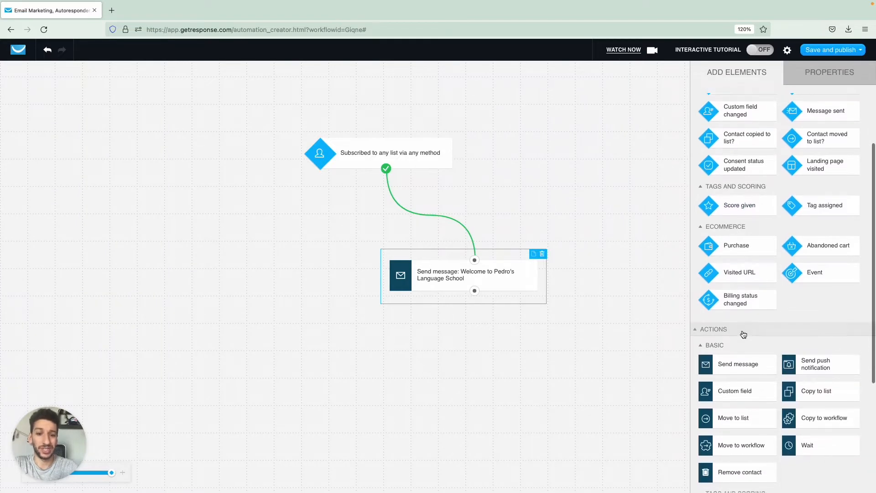
scroll(749, 356, "down", 1)
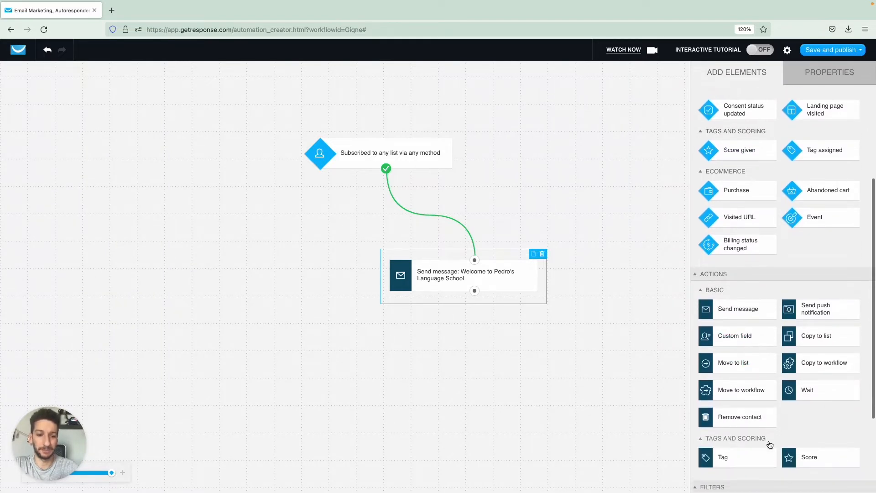
left_click_drag(807, 396, 535, 337)
mouse_move(475, 292)
left_mouse_down()
mouse_move(543, 330)
mouse_move(549, 344)
left_mouse_up()
left_click_drag(725, 441, 580, 419)
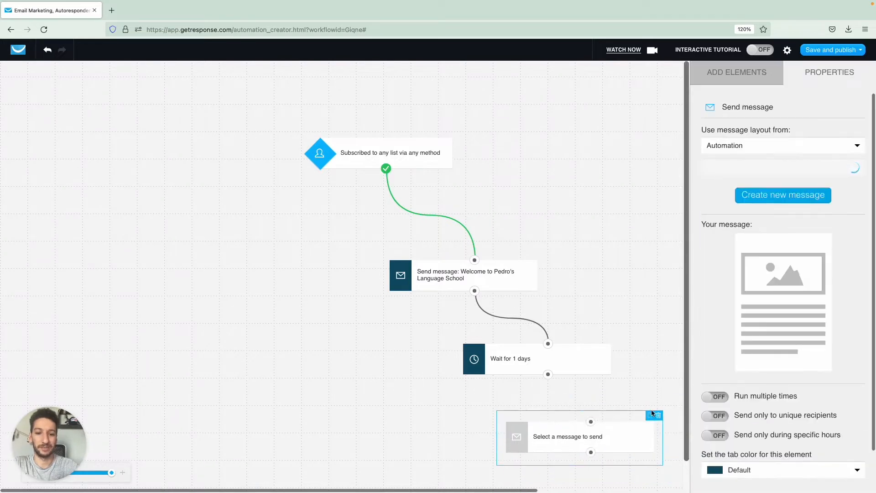
left_click(660, 418)
left_click(593, 358)
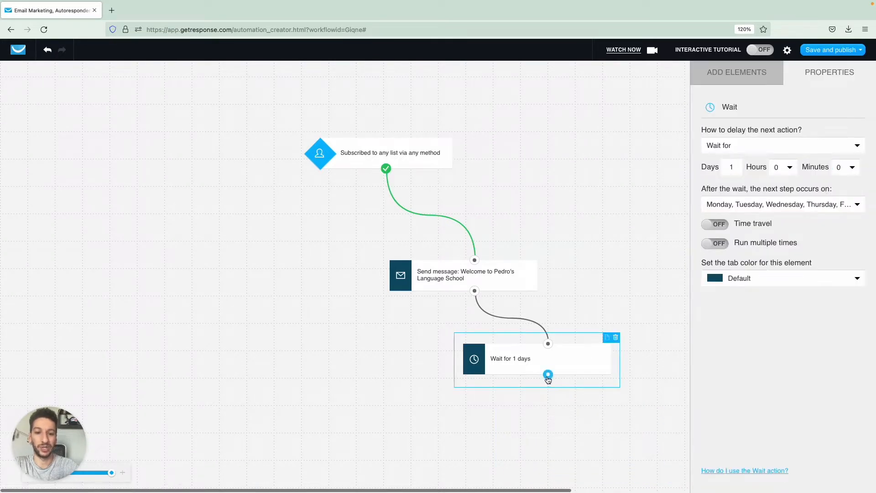
- Loop the Wait action's output back to the Send message input and spread the two elements apart
left_click_drag(549, 375, 475, 260)
left_click_drag(488, 369, 531, 362)
left_click(497, 282)
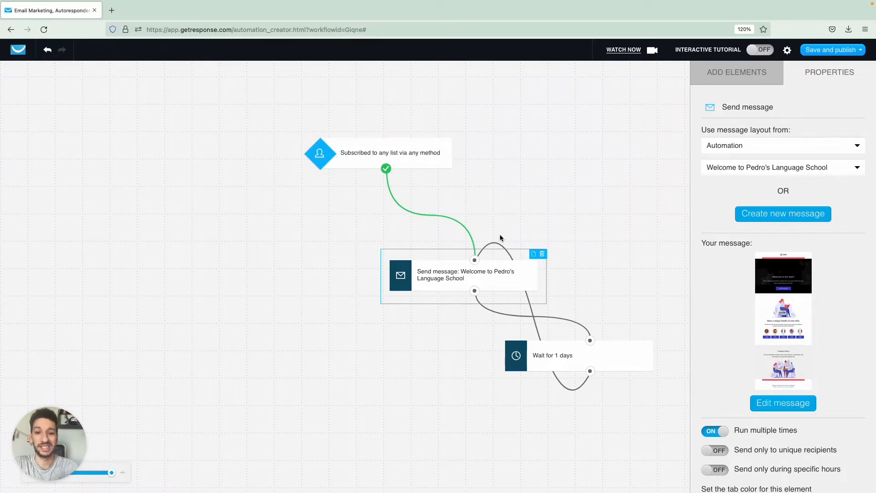
- Delete the Wait action together with its loop to the Send message action
left_click(536, 347)
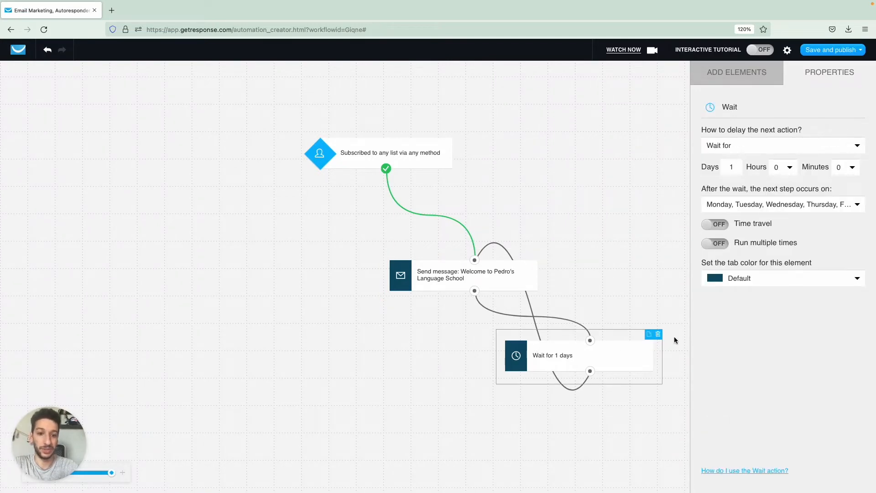
left_click(659, 335)
- Restrict the Send message action to unique recipients only
left_click(514, 286)
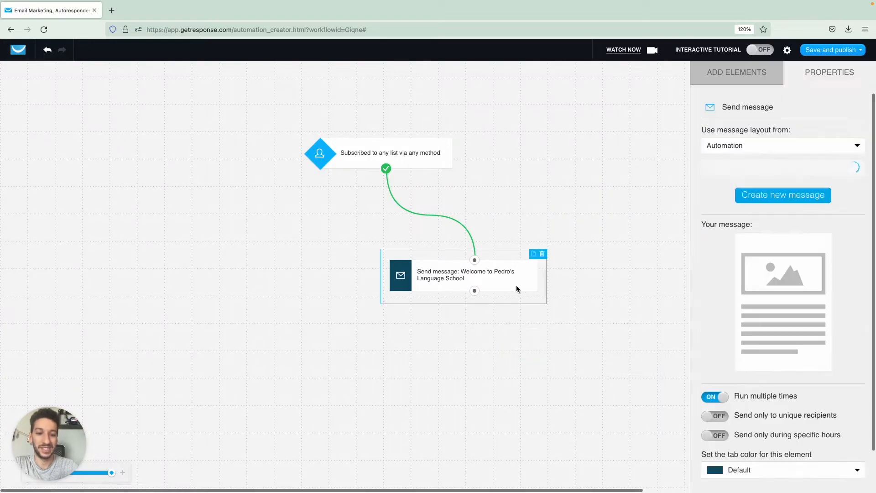
scroll(720, 450, "down", 1)
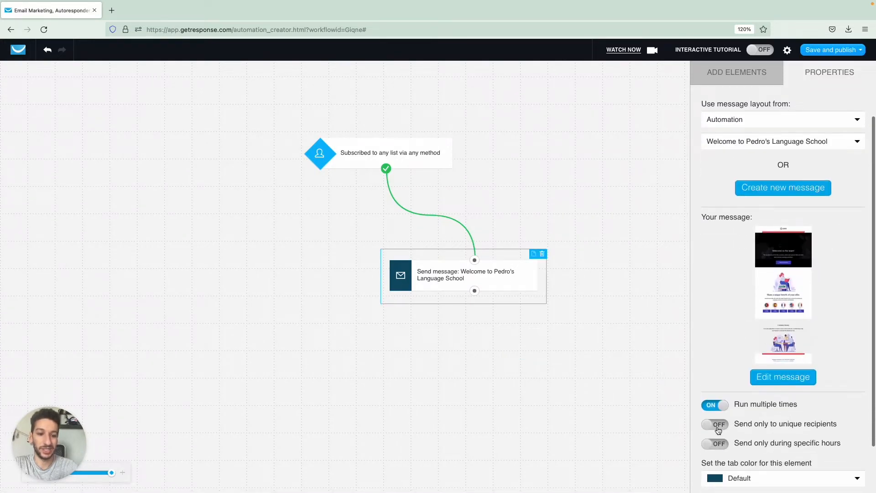
left_click(718, 427)
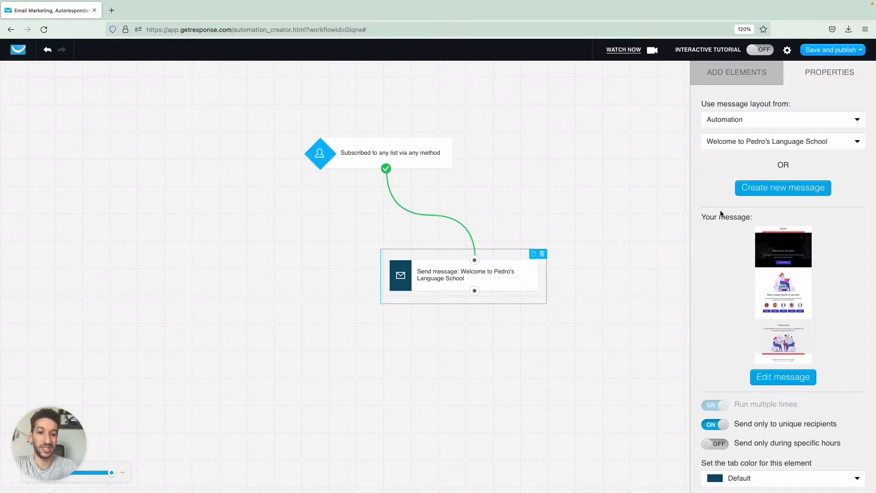
- Add a Link clicked? condition beside the subscription condition and connect its positive output to the Send message action
left_click(737, 72)
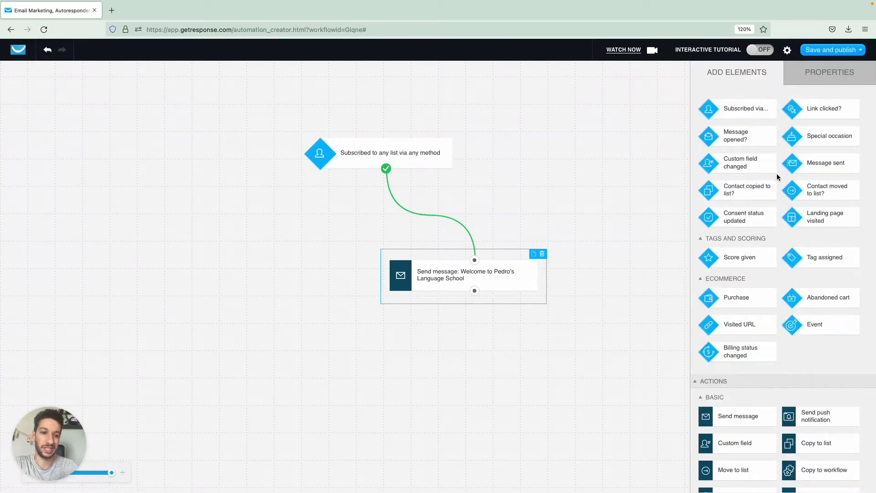
left_click_drag(818, 110, 571, 143)
left_click_drag(551, 172, 475, 260)
left_click(576, 158)
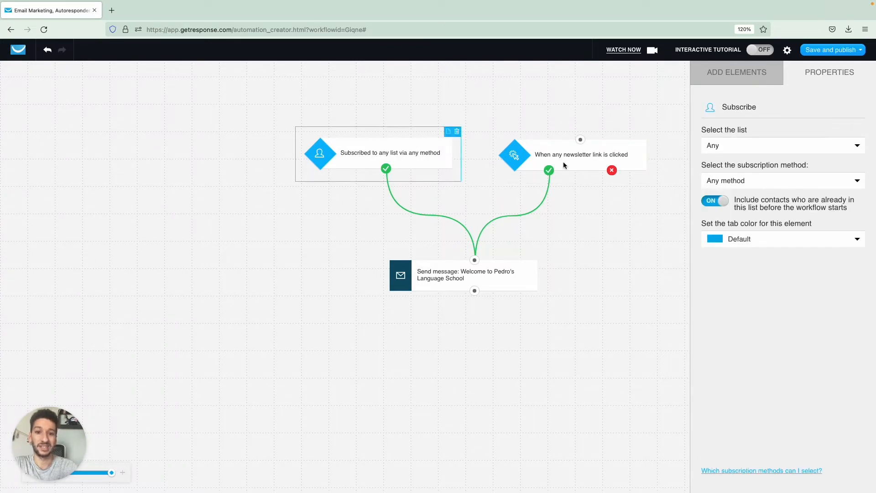
- Limit the Send message action below the two conditions to sending only during specific hours
left_click(437, 155)
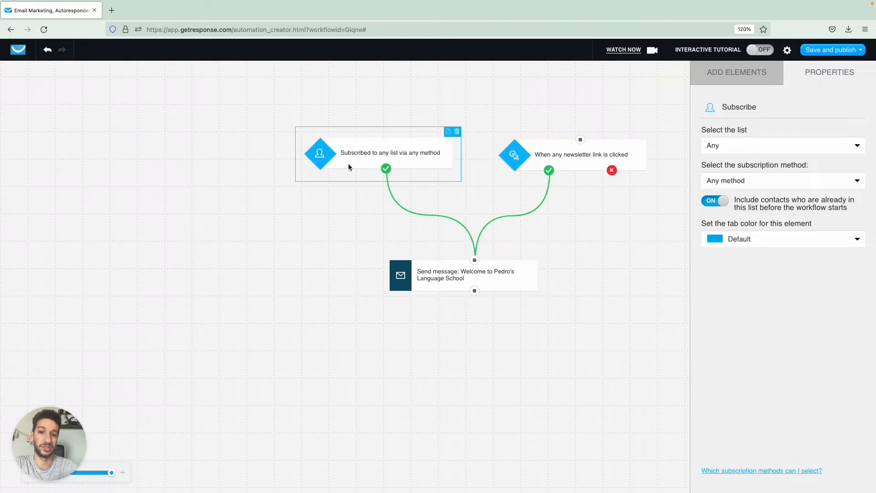
left_click(589, 163)
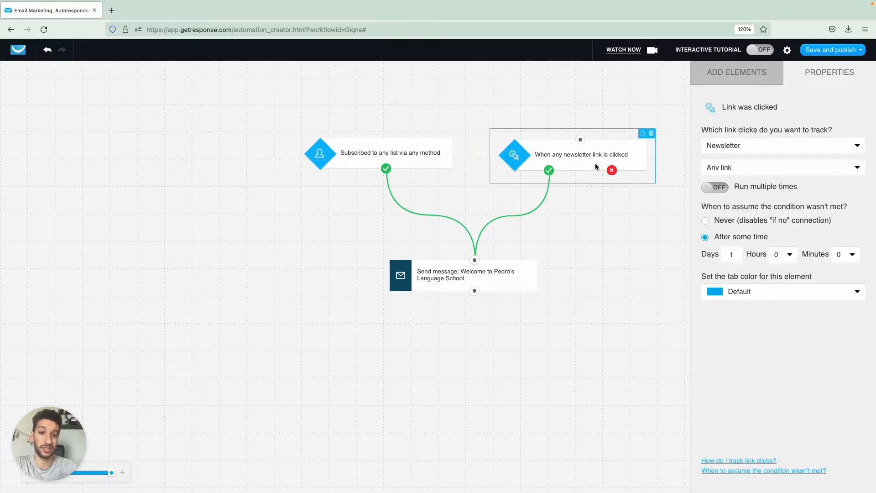
left_click(516, 275)
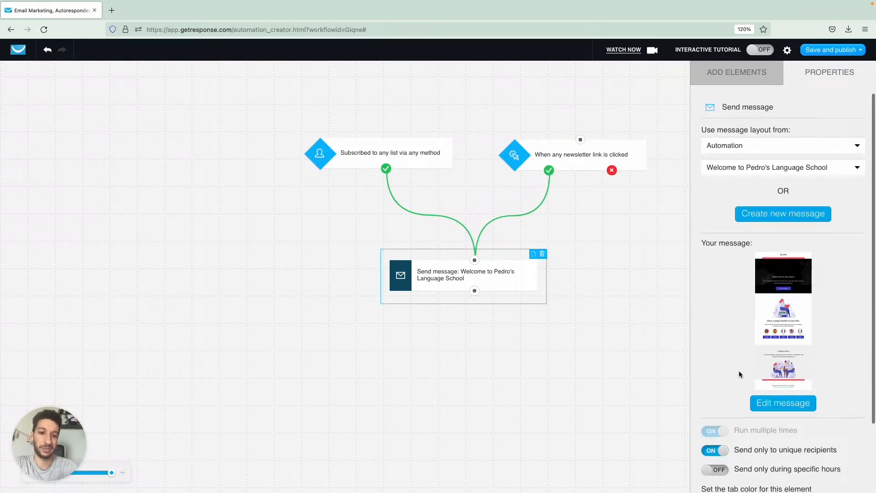
scroll(740, 374, "down", 1)
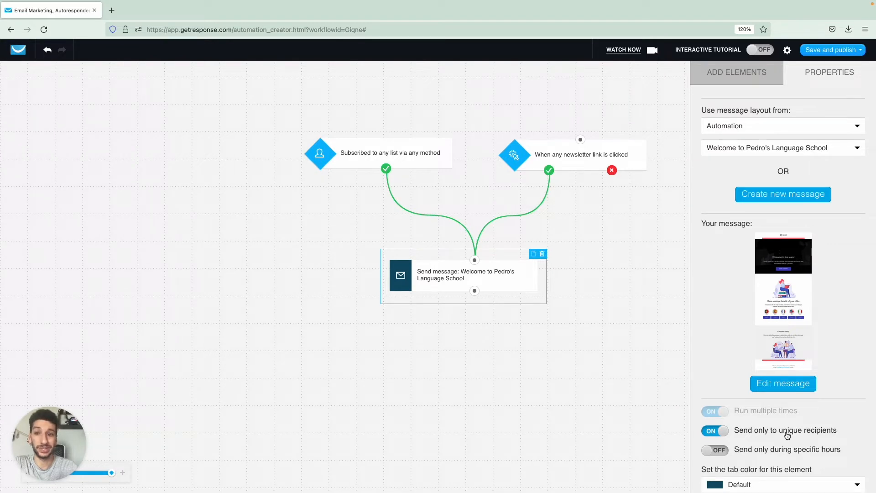
left_click(718, 450)
scroll(718, 362, "down", 2)
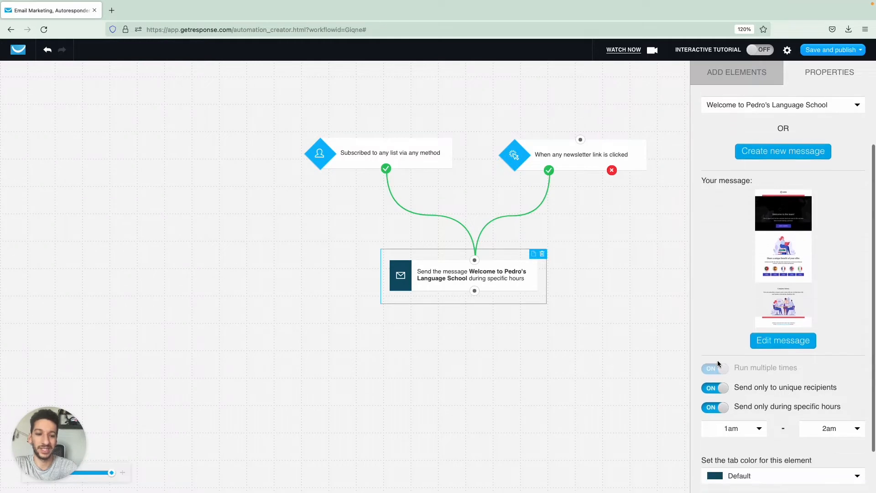
scroll(727, 380, "down", 1)
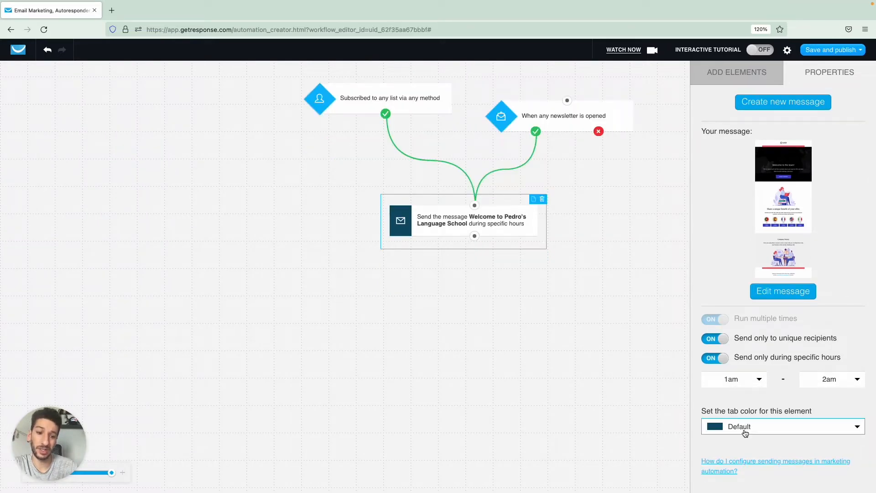
- Try Green as the Send message action's tab color and switch it back to Default
left_click(746, 432)
scroll(744, 450, "down", 2)
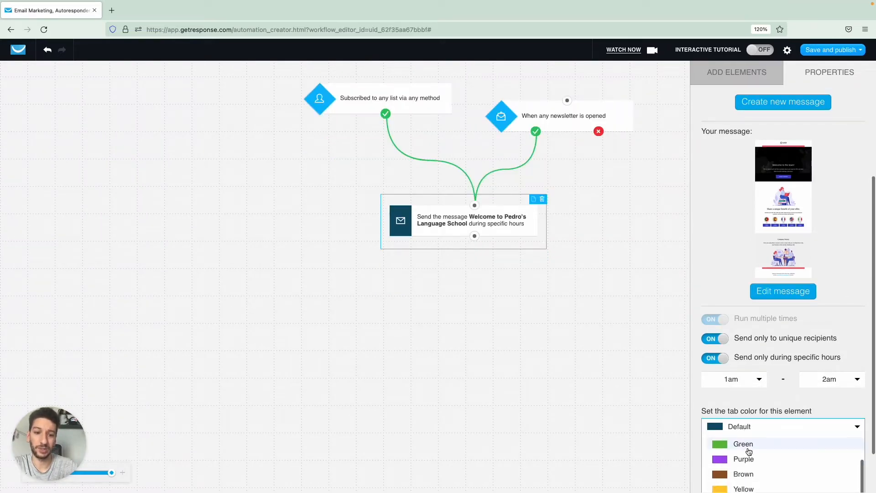
left_click(749, 446)
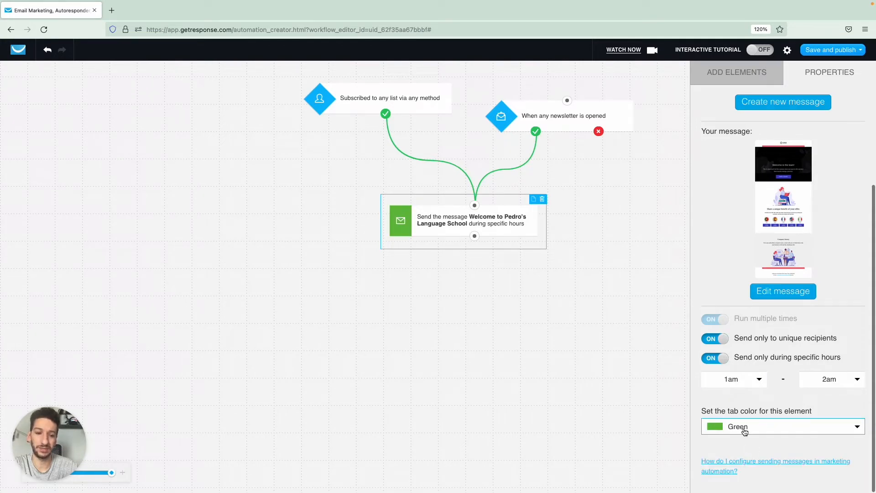
left_click(744, 427)
scroll(744, 452, "up", 2)
left_click(743, 440)
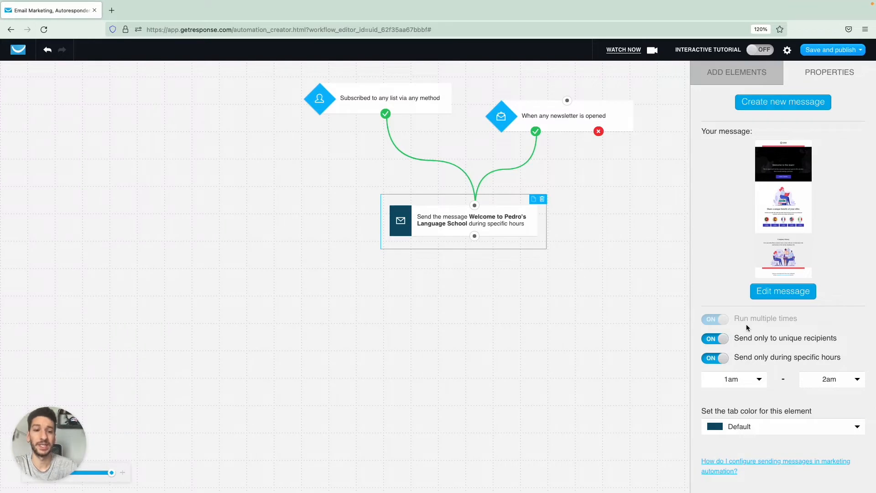
- Delete the condition for any newsletter being opened from the workflow
left_click(580, 130)
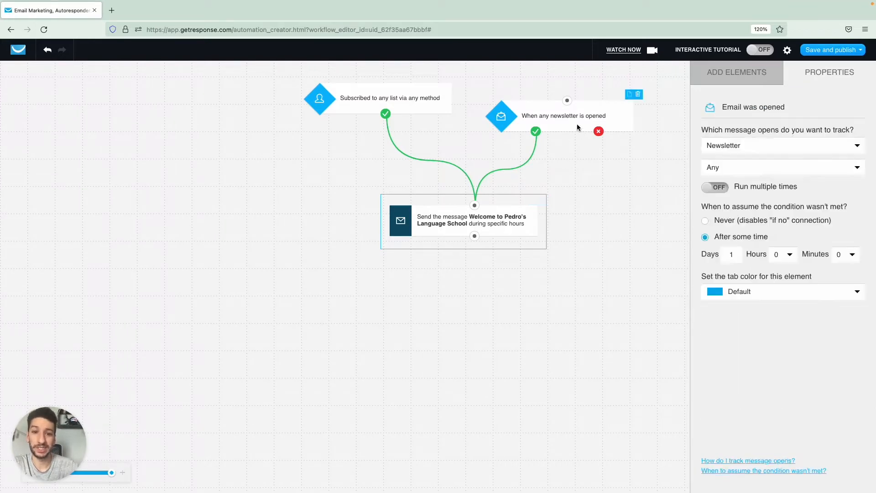
left_click(639, 94)
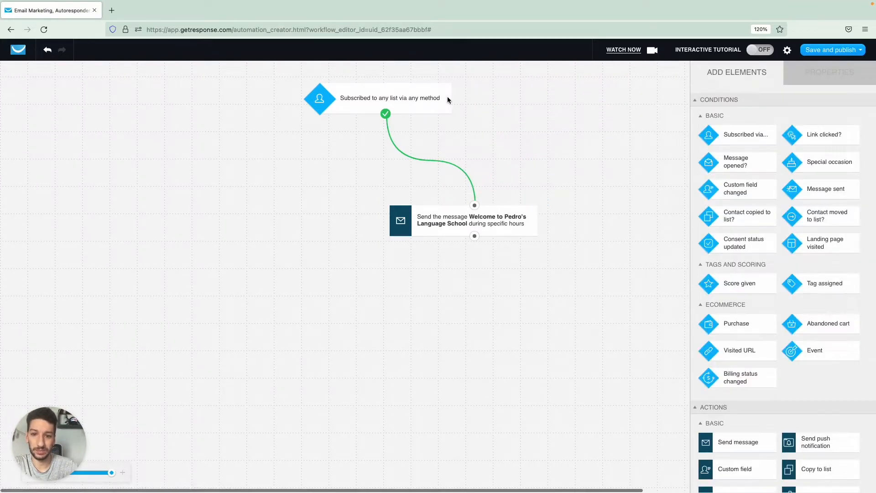
left_click(447, 97)
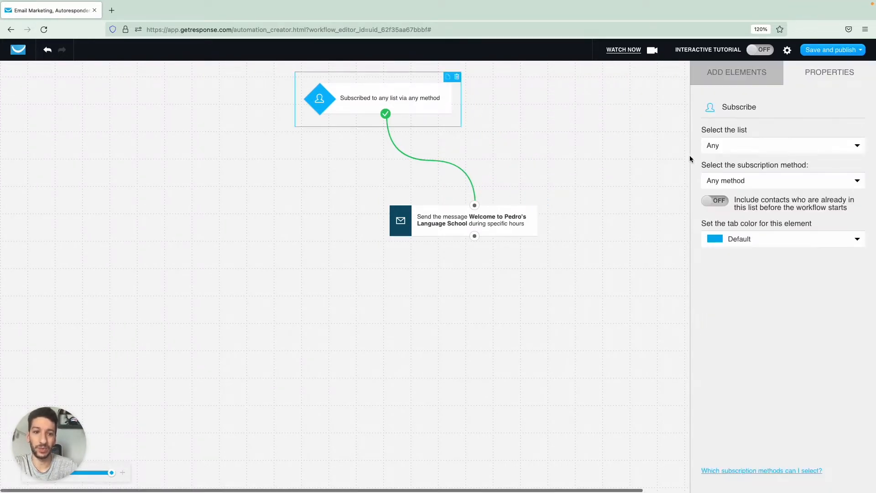
left_click(723, 150)
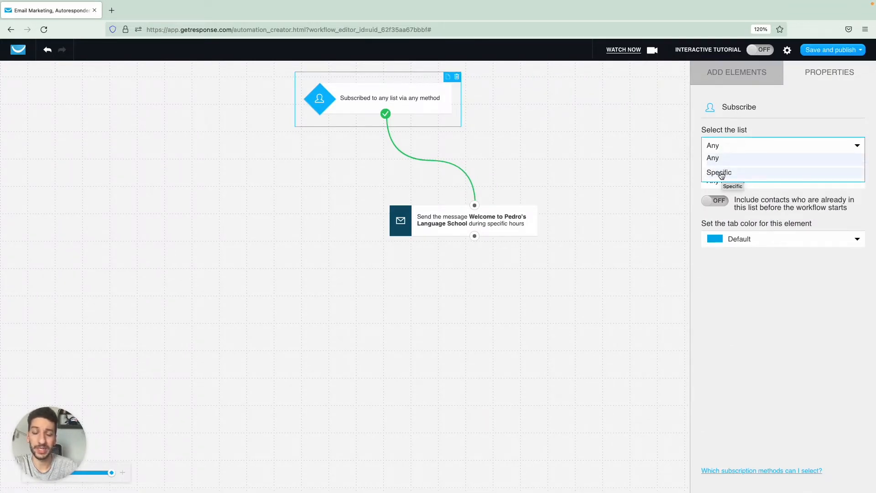
left_click(571, 111)
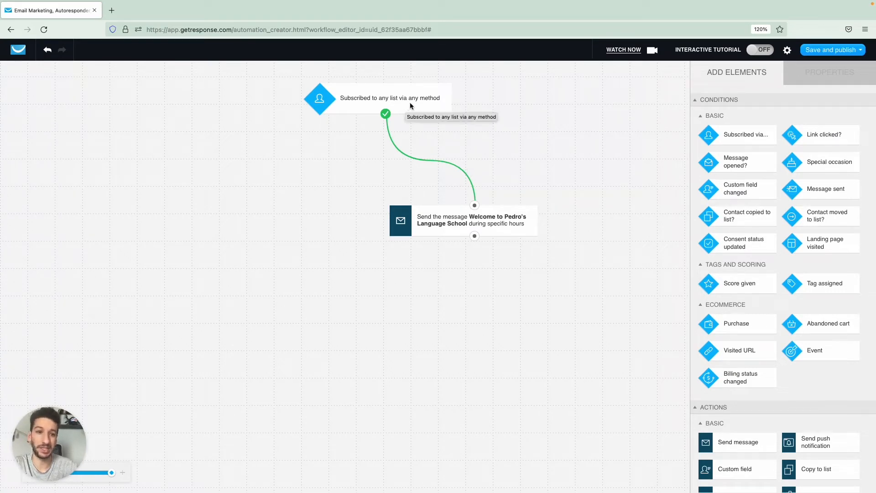
scroll(752, 280, "down", 5)
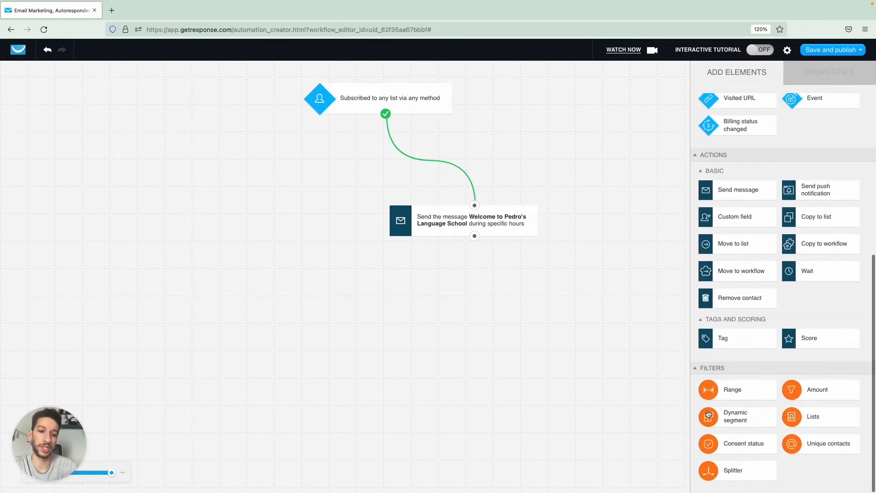
scroll(737, 256, "up", 1)
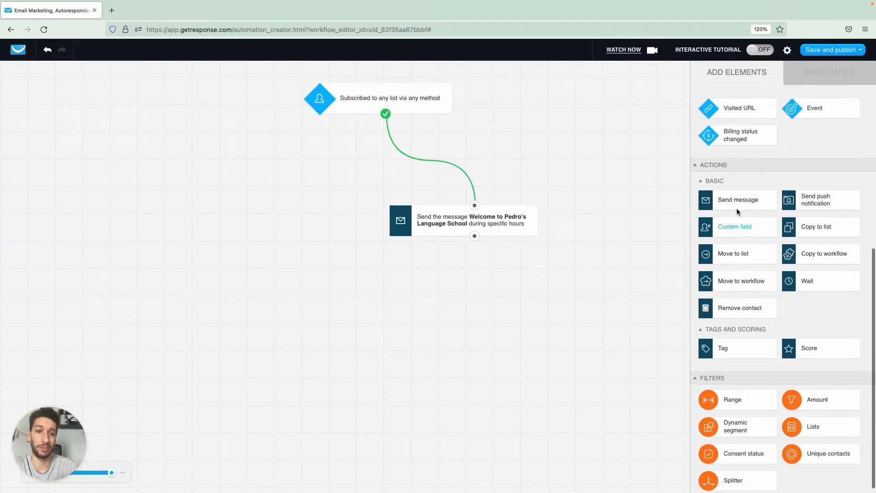
scroll(718, 241, "up", 5)
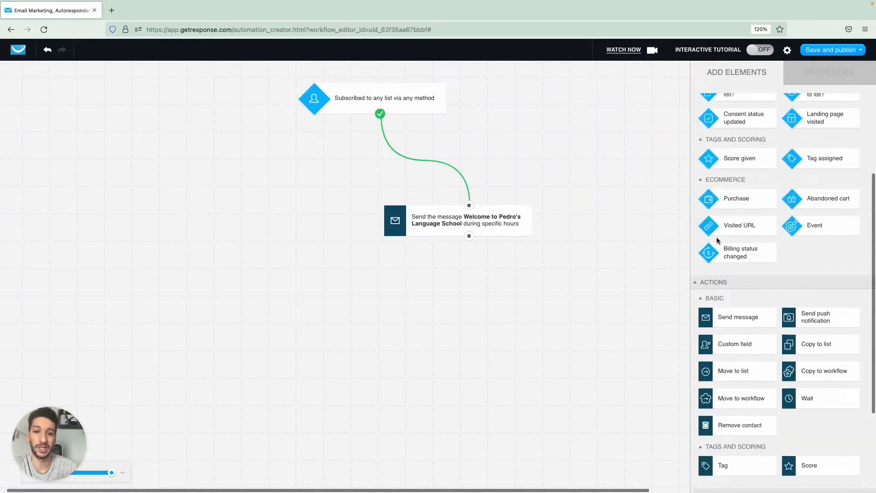
- Restrict the subscription condition to the specific list Chat prospects
left_click(404, 110)
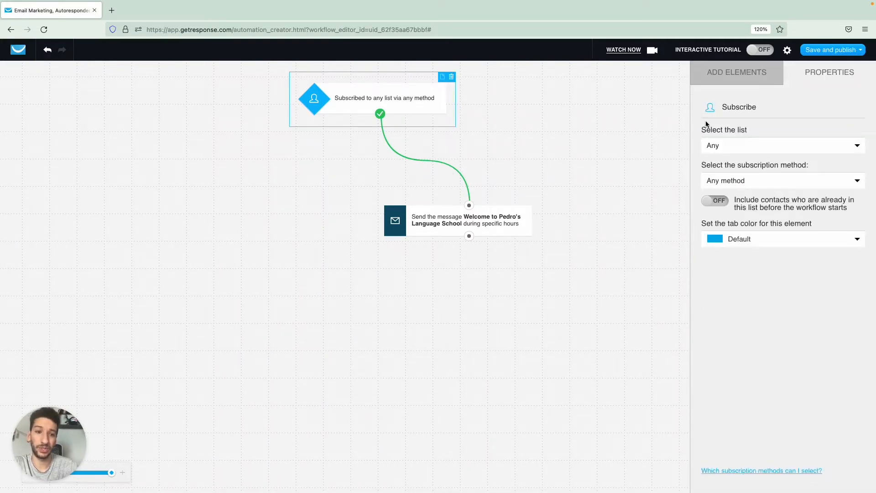
left_click(729, 145)
left_click(725, 173)
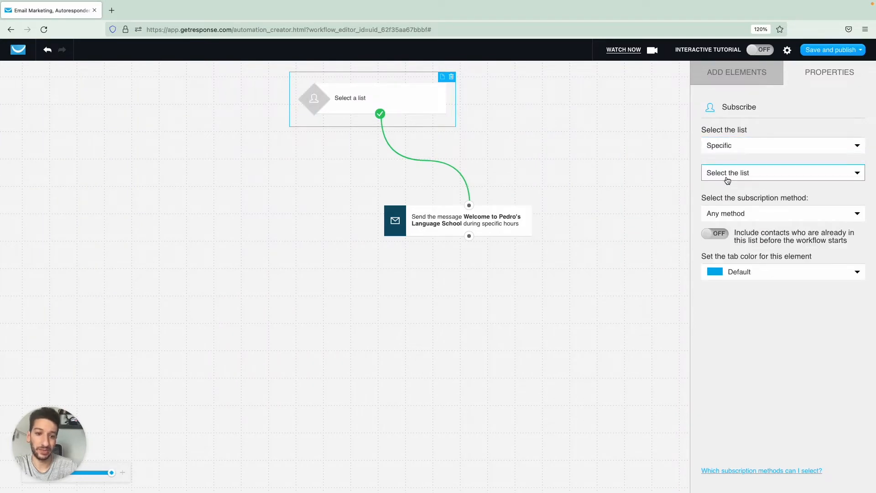
left_click(727, 178)
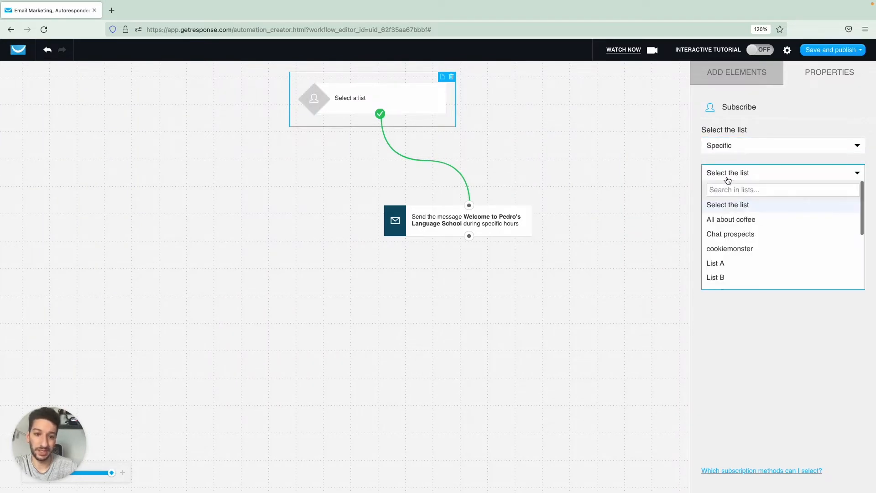
left_click(738, 235)
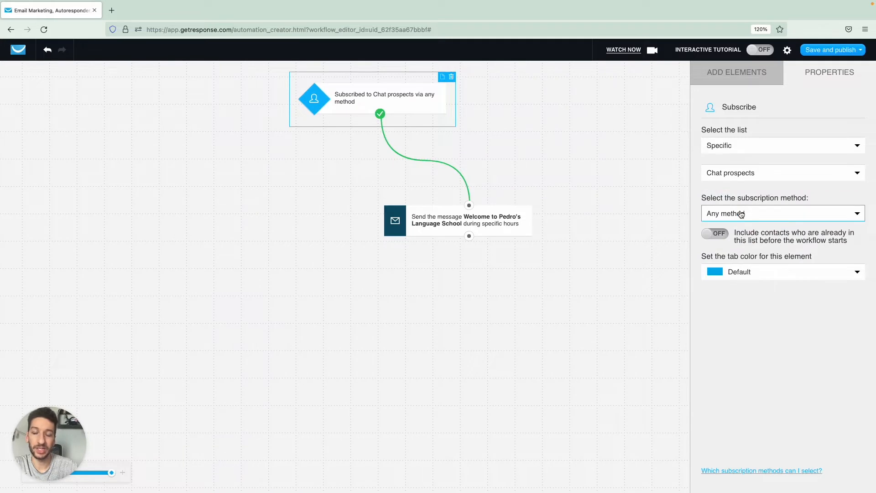
- Include contacts already in the list before the workflow starts and choose Any method as the subscription method
left_click(716, 234)
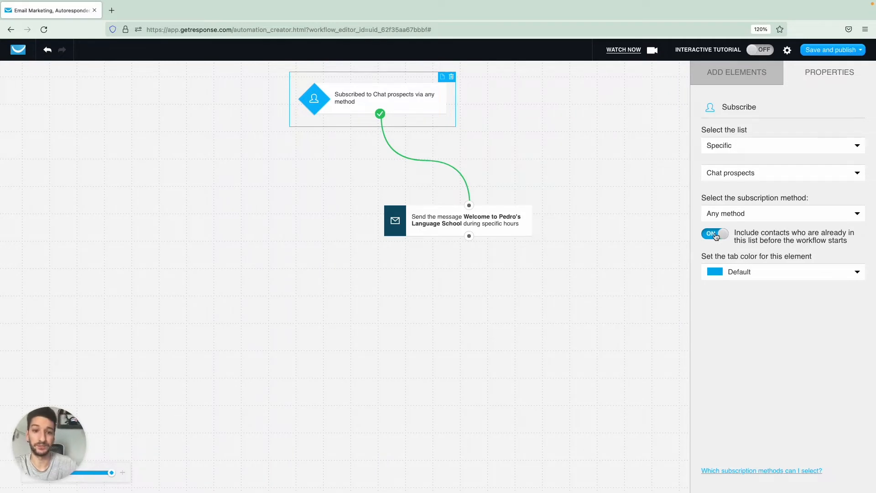
left_click(728, 213)
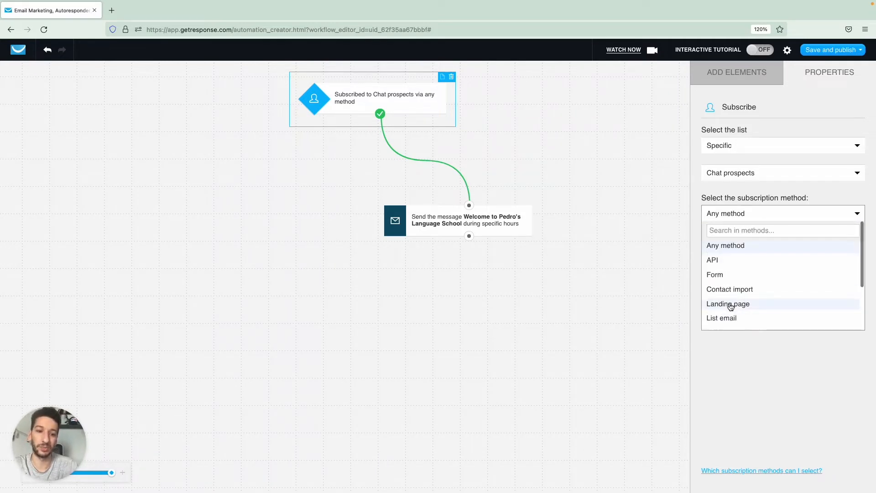
scroll(731, 307, "down", 3)
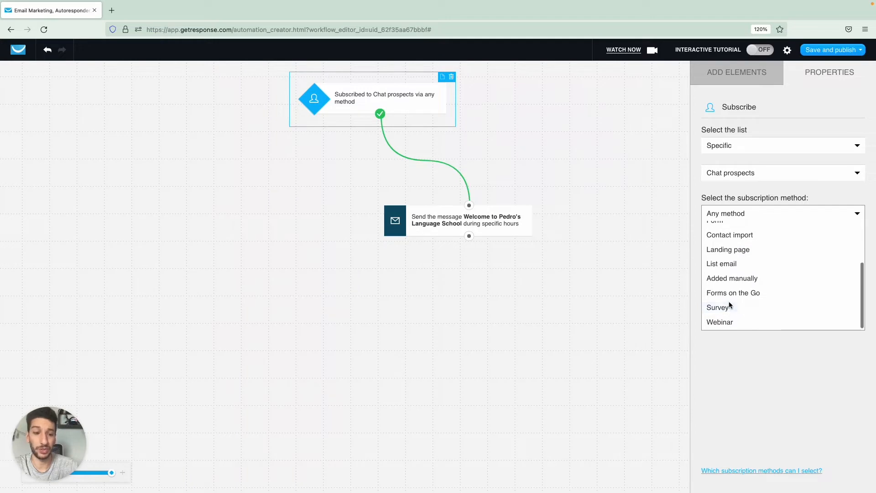
scroll(730, 292, "up", 3)
left_click(721, 246)
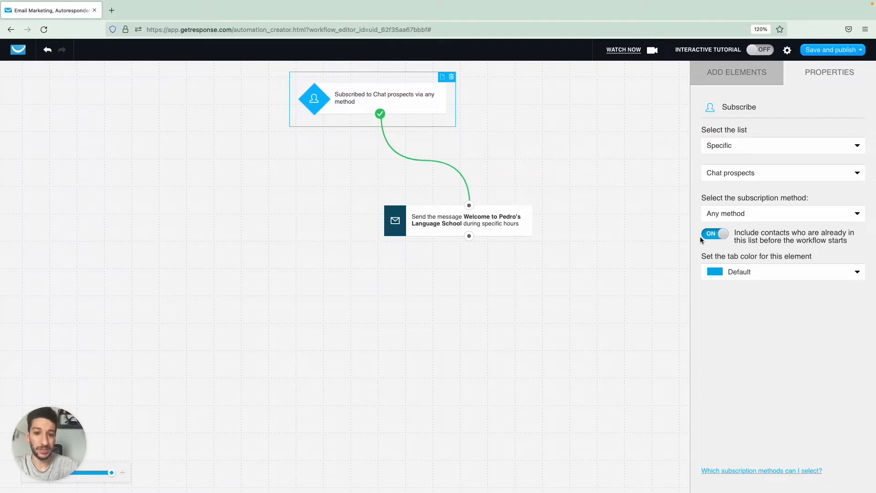
- Save and publish the workflow and open the list of all workflows
left_click(816, 54)
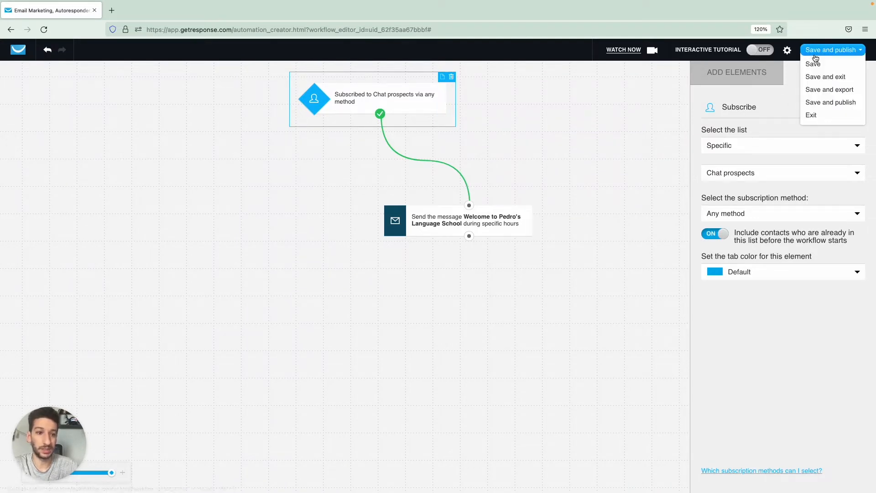
left_click(822, 104)
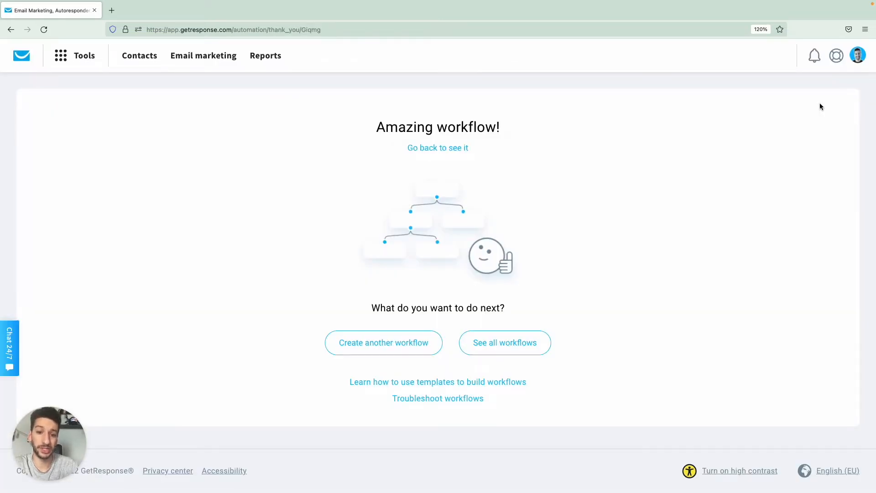
left_click(490, 346)
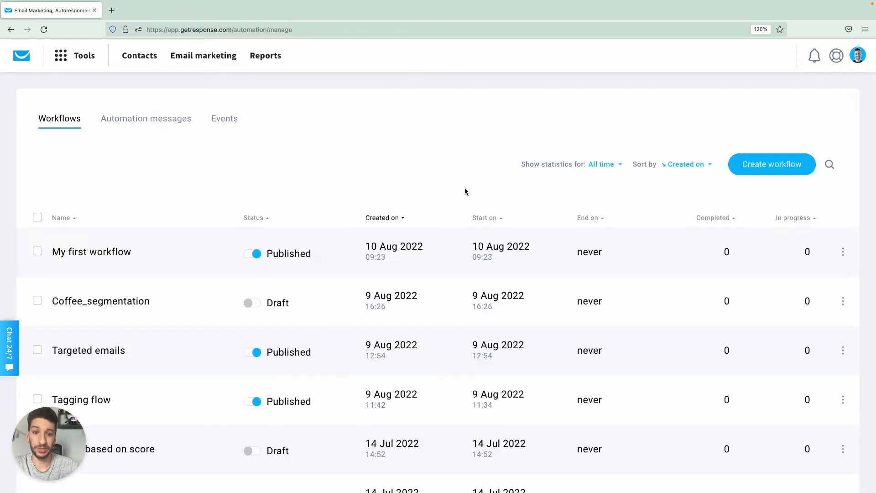
scroll(465, 188, "down", 1)
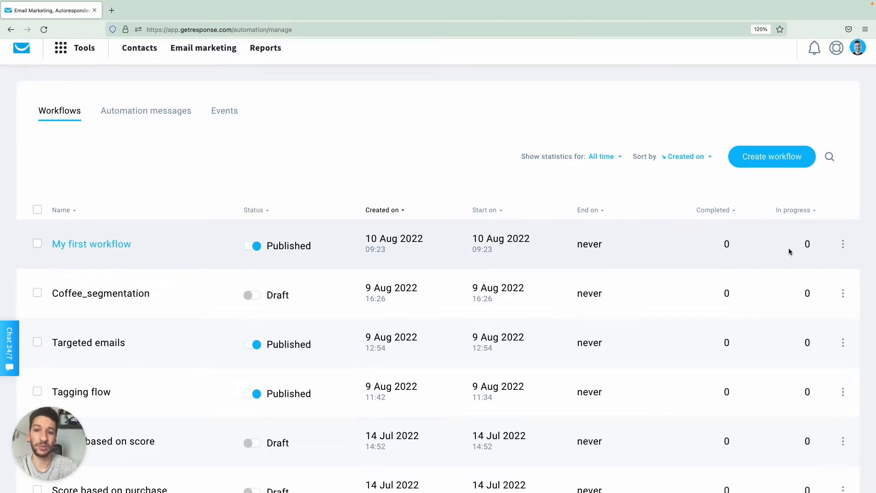
scroll(790, 252, "up", 1)
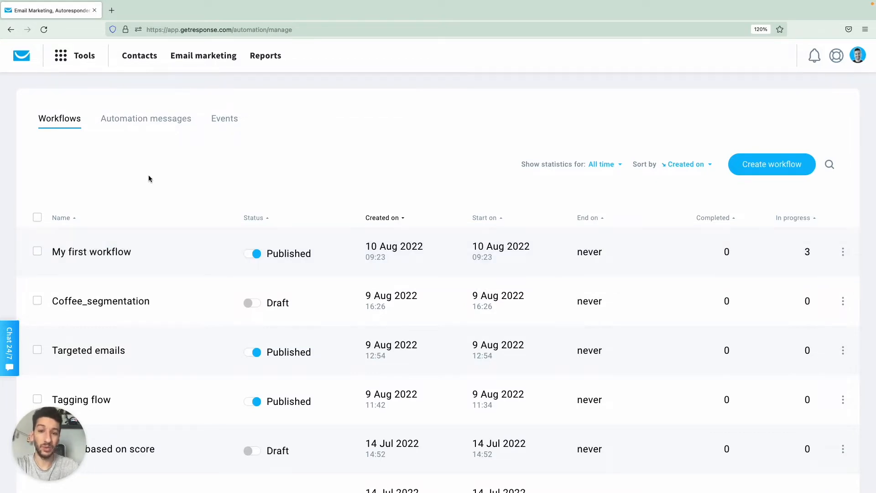
- Reopen My first workflow and examine the contact counts on its subscription condition and Send message action
left_click(106, 258)
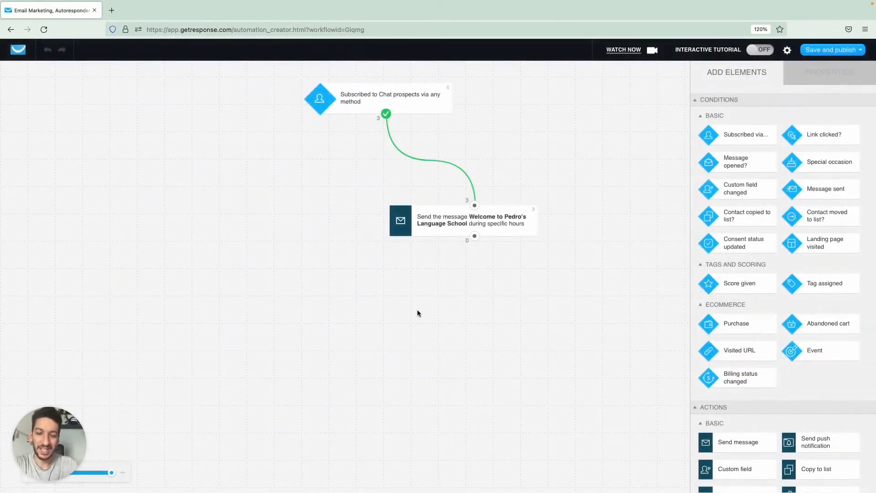
left_click(428, 232)
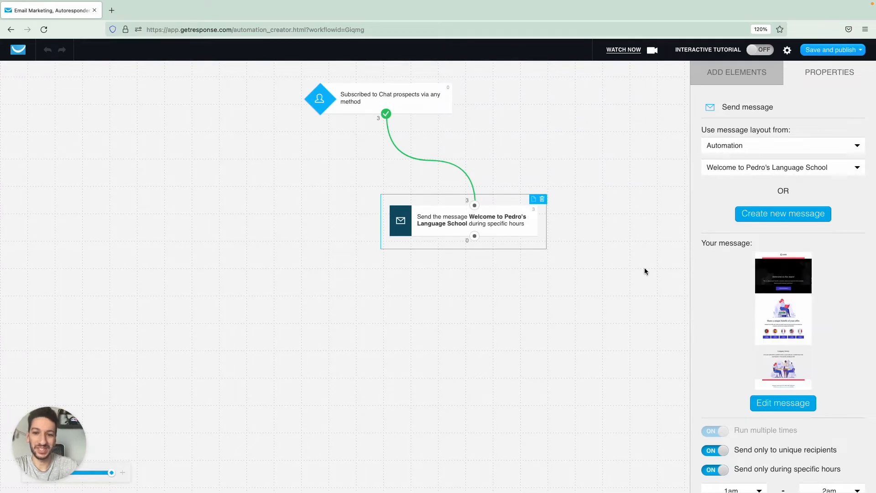
left_click(446, 97)
left_click(485, 105)
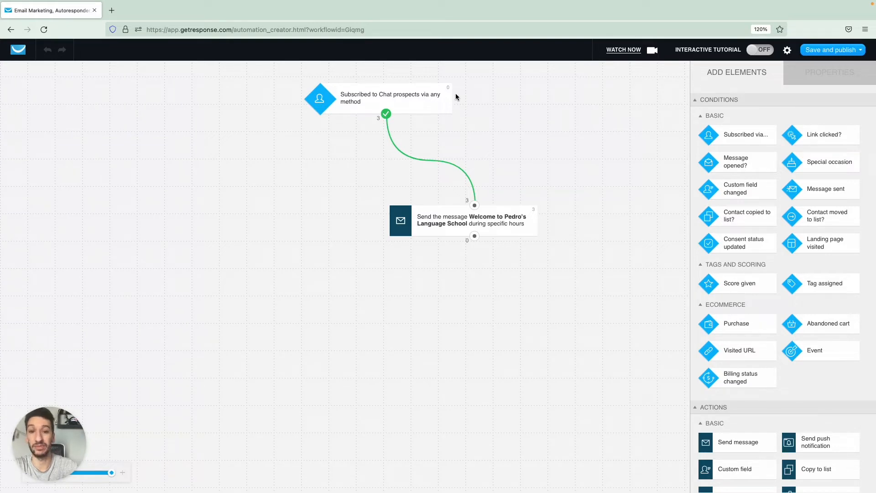
left_click(412, 100)
left_click(483, 107)
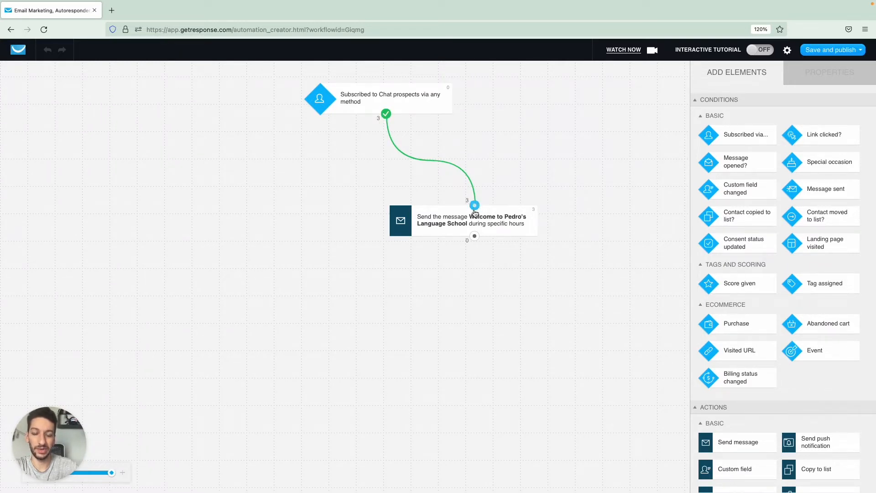
left_click(527, 218)
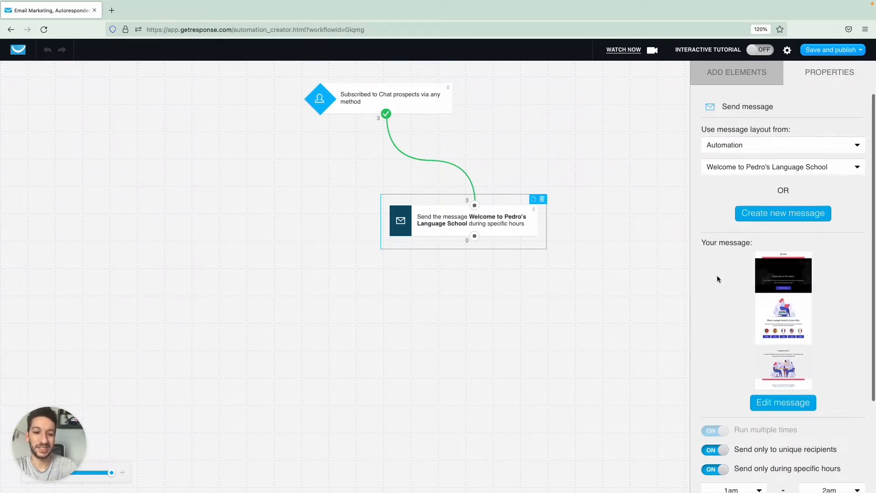
- Create a new message for the Send message action, naming it Welcome! and setting its subject line to Welcome!
scroll(717, 278, "down", 1)
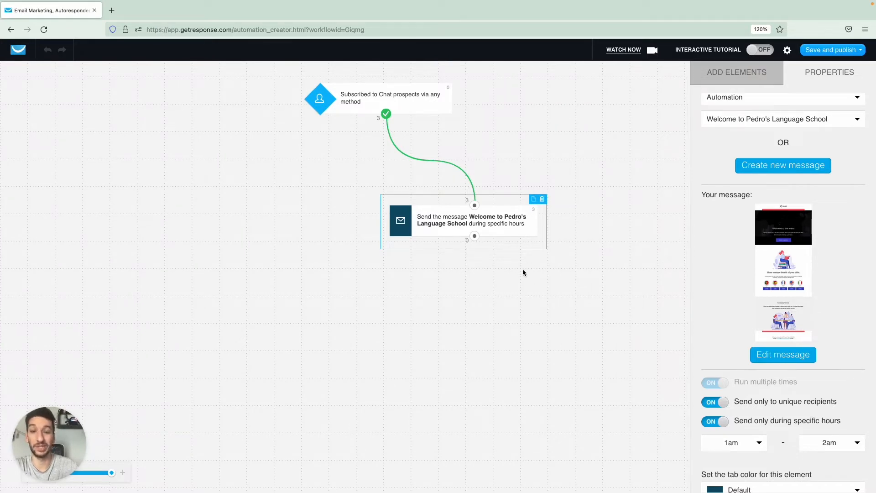
left_click(467, 244)
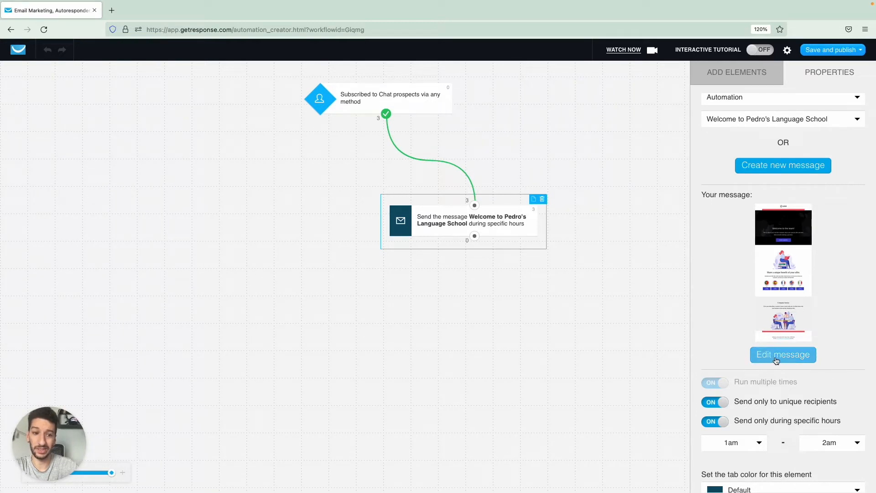
left_click(782, 174)
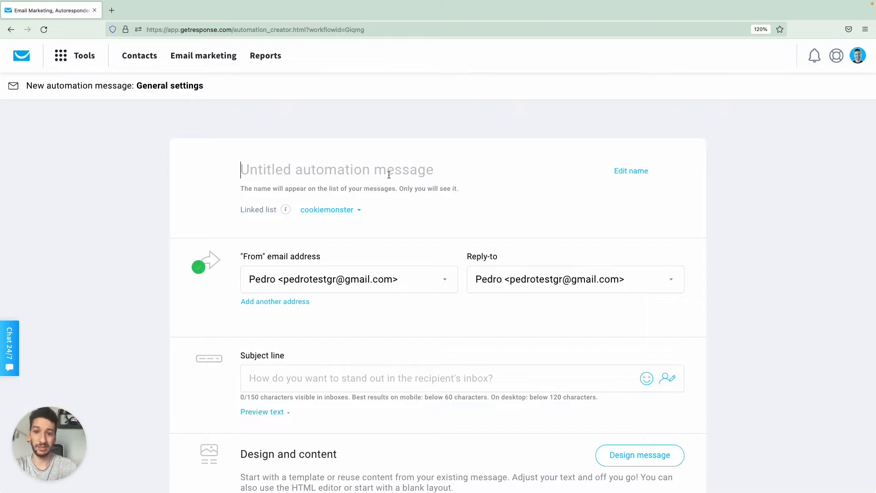
type("Welcome!")
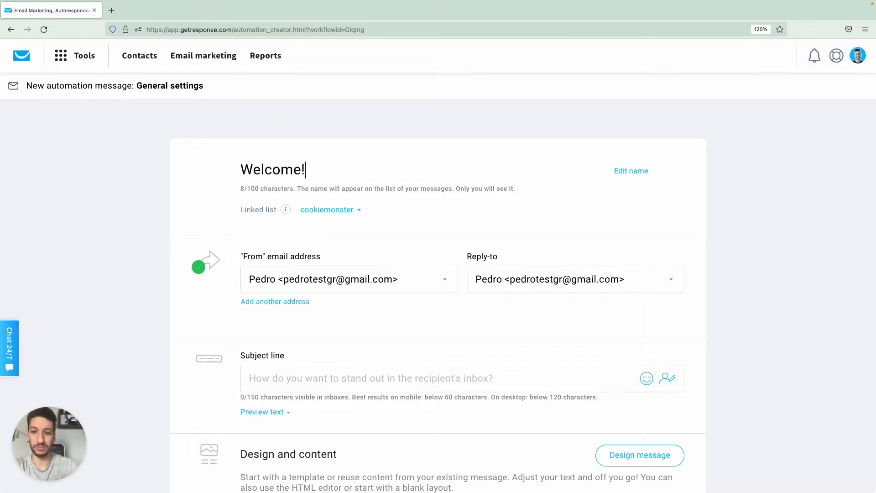
scroll(397, 186, "down", 3)
left_click(352, 245)
type("Welcome!")
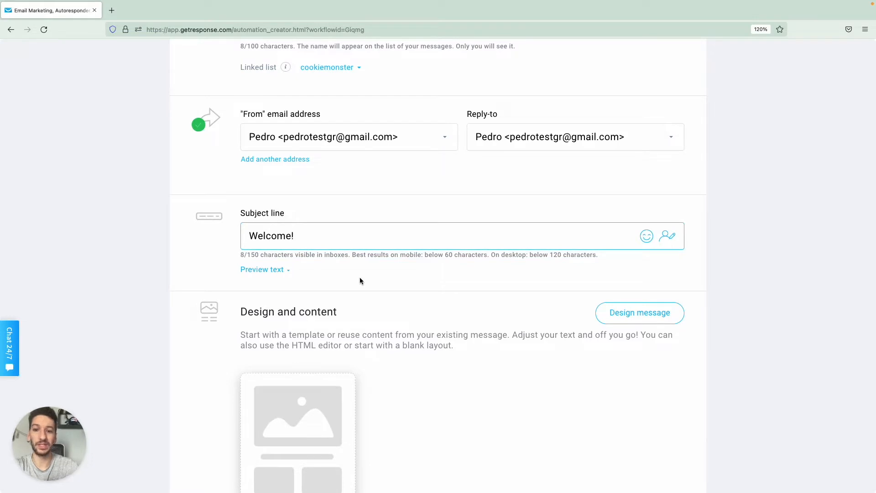
- Design the message from the predesigned "Welcome to Pixel!" template, then save and finish it
scroll(289, 324, "down", 2)
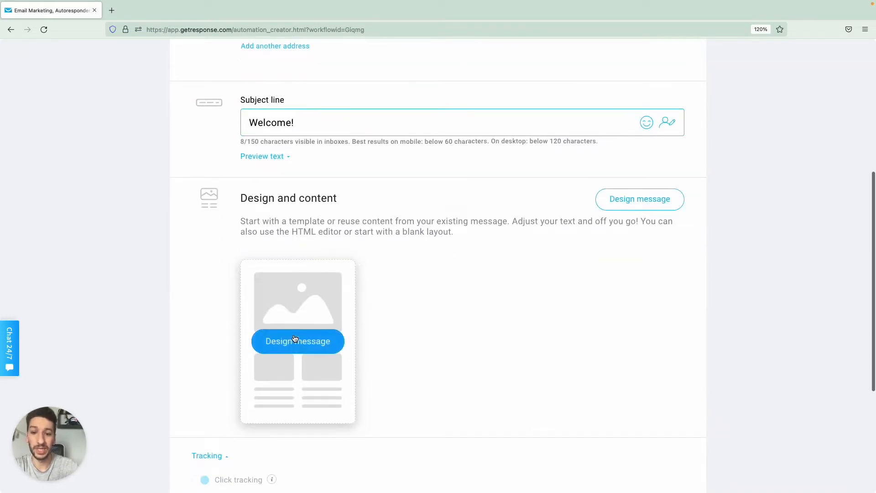
left_click(294, 337)
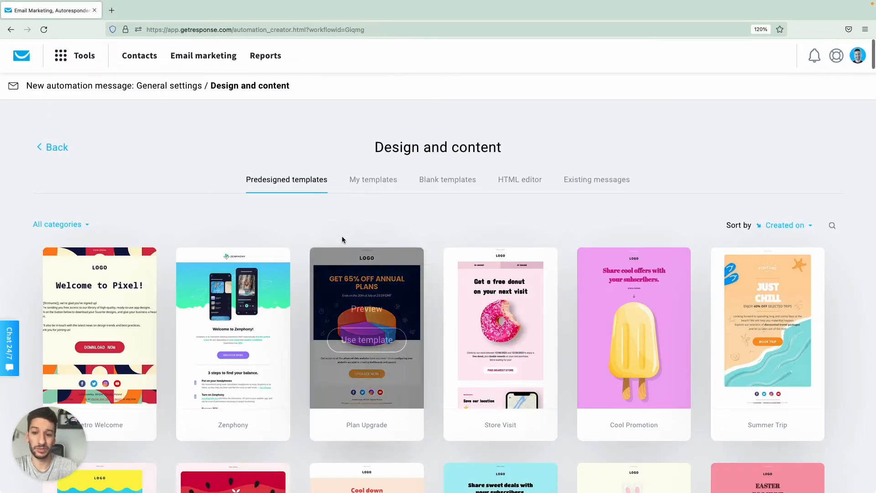
left_click(109, 345)
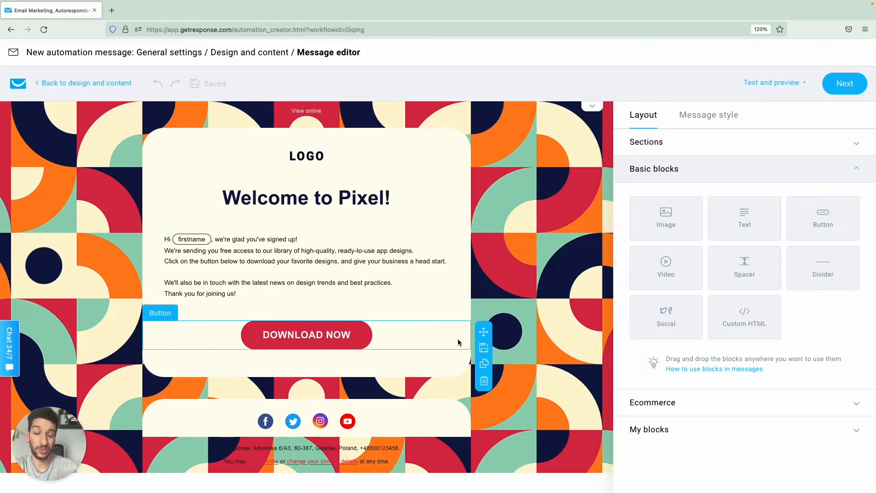
left_click(839, 84)
scroll(711, 184, "down", 10)
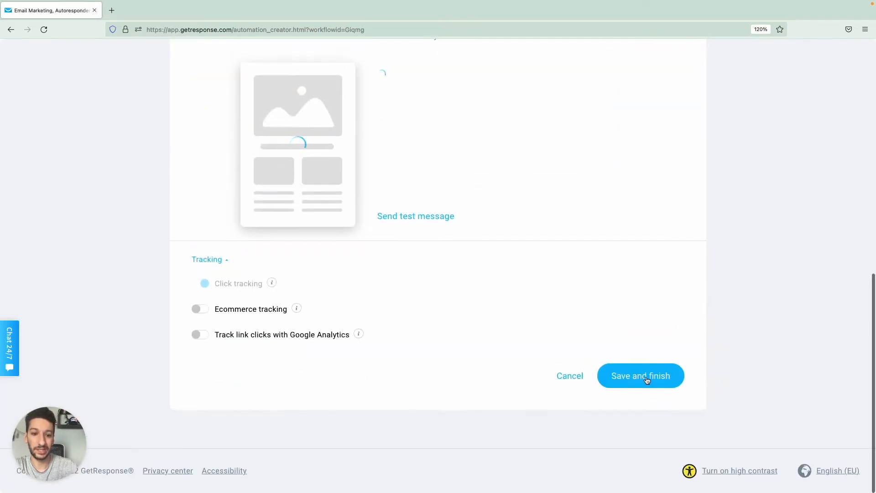
left_click(633, 381)
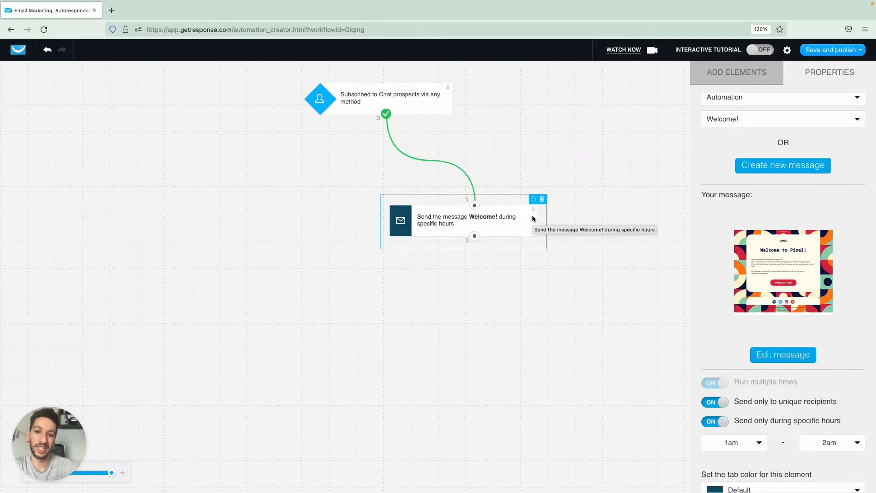
- Save and publish the workflow with the Welcome! message and return to the list of all workflows
left_click(470, 245)
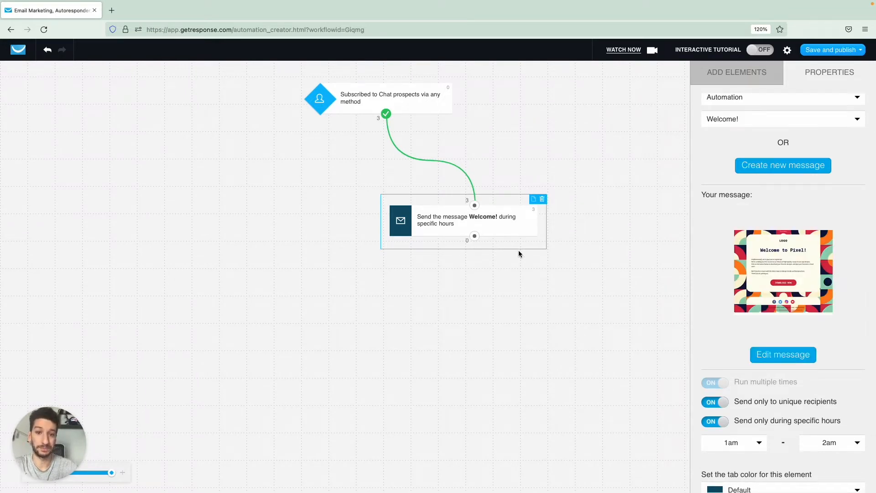
left_click(543, 270)
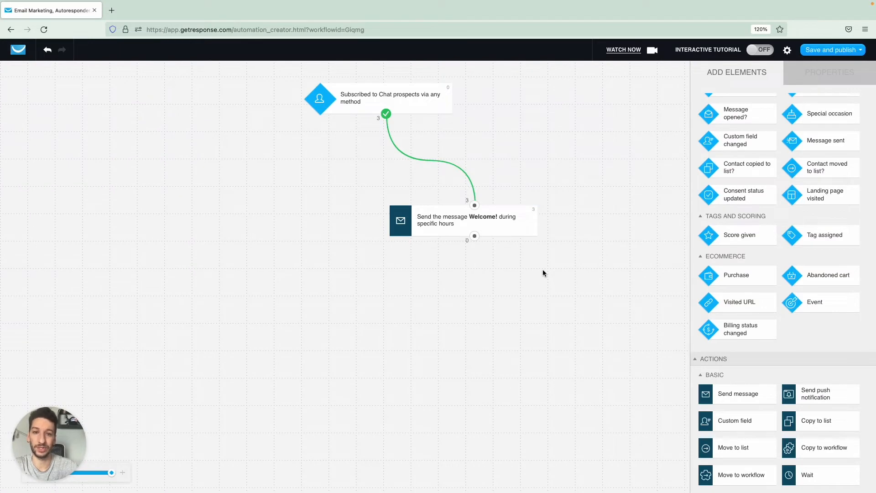
left_click(524, 234)
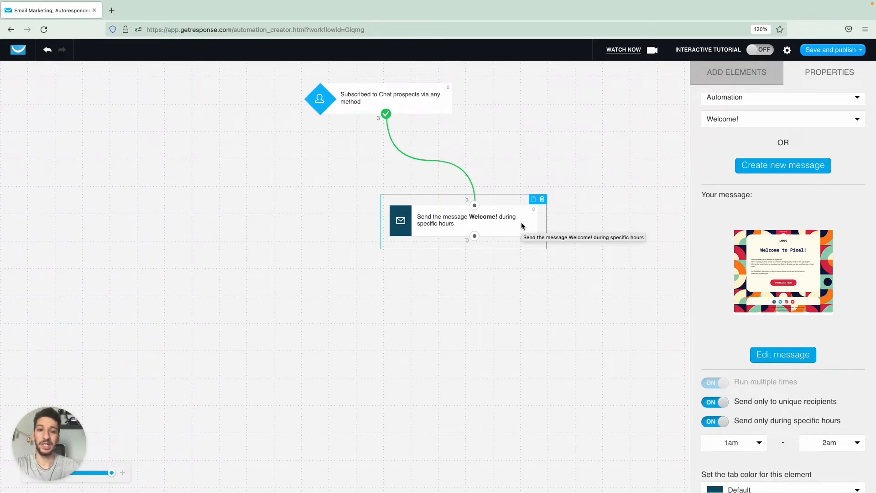
mouse_move(817, 53)
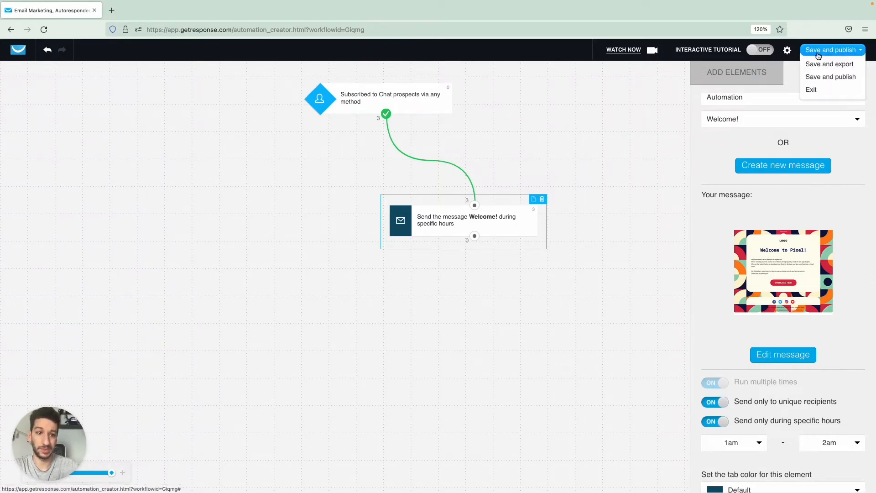
left_click(819, 78)
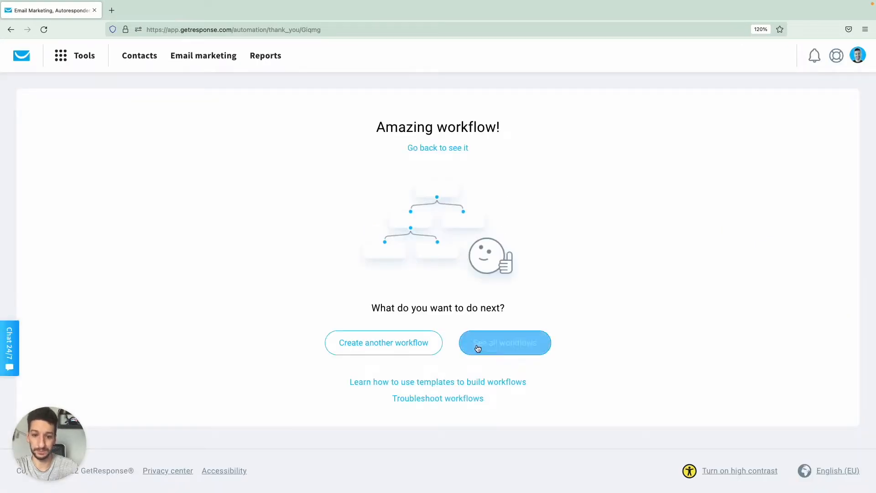
left_click(477, 345)
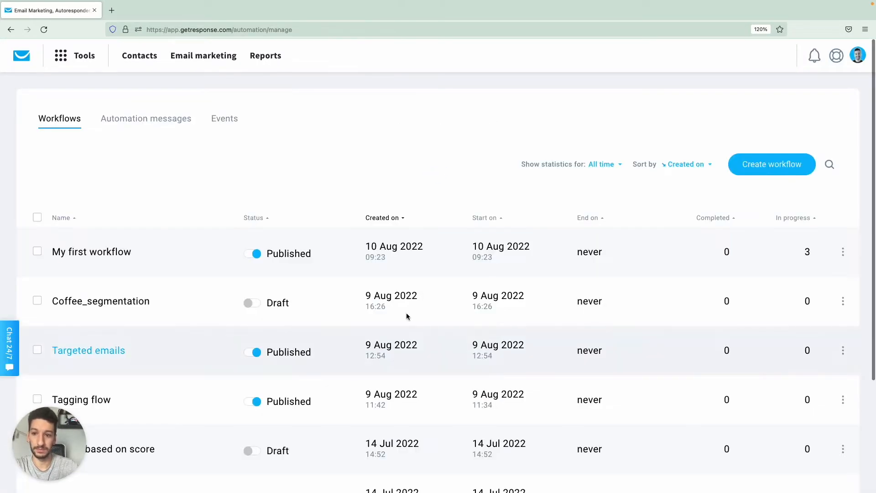
- Examine the status and statistics of the automation messages across all pages of their list, then return to the workflows
left_click(151, 127)
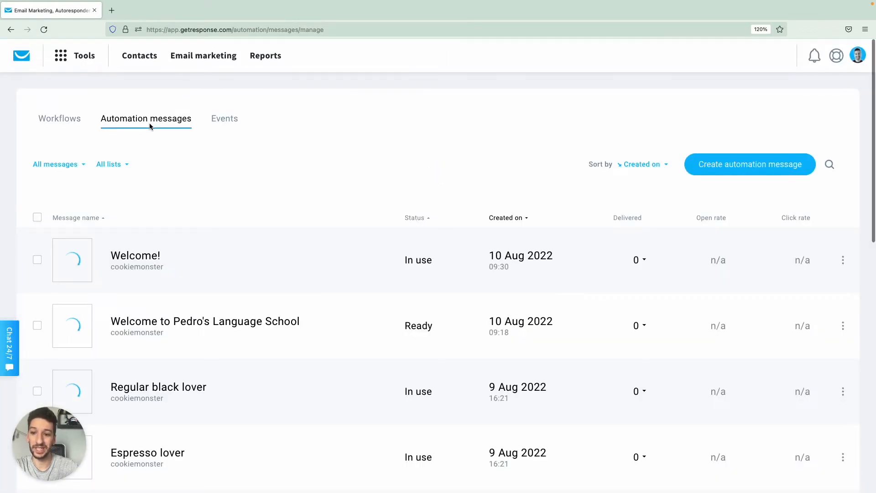
scroll(286, 268, "down", 5)
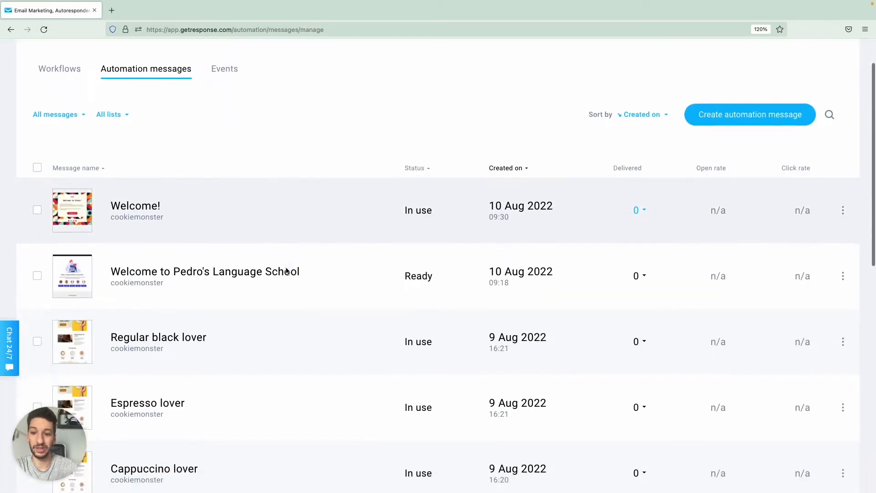
scroll(285, 271, "down", 10)
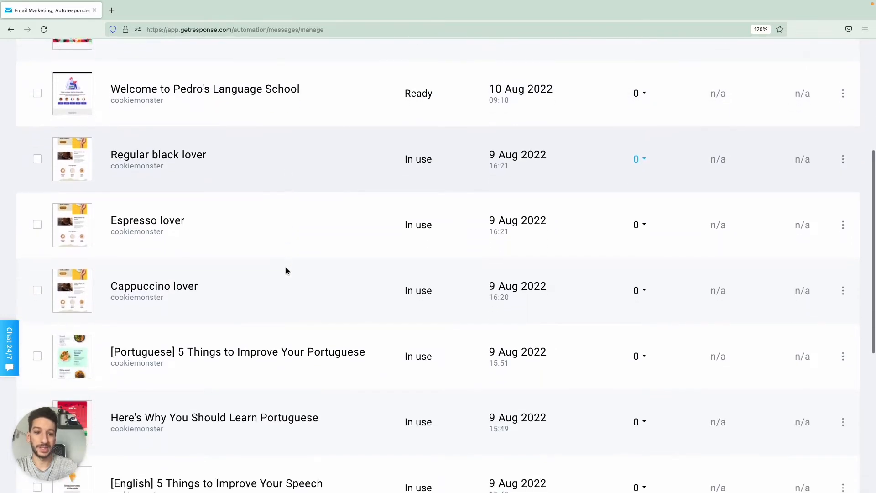
scroll(286, 271, "down", 2)
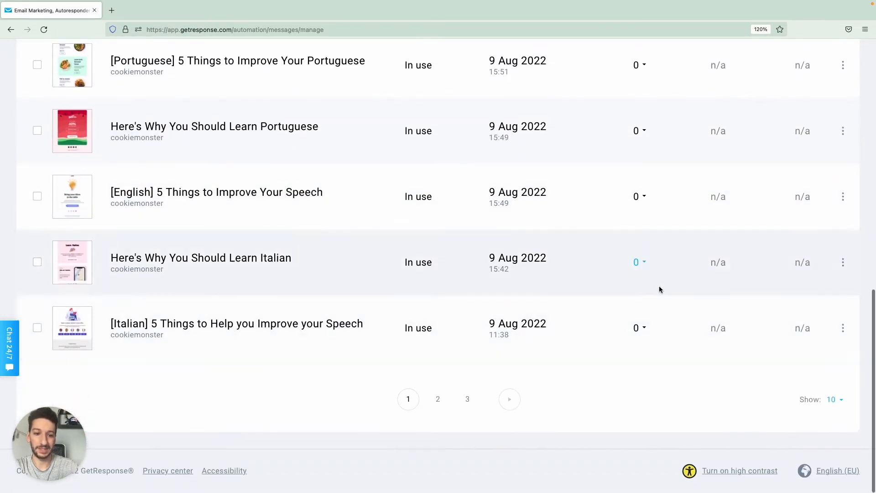
left_click(438, 416)
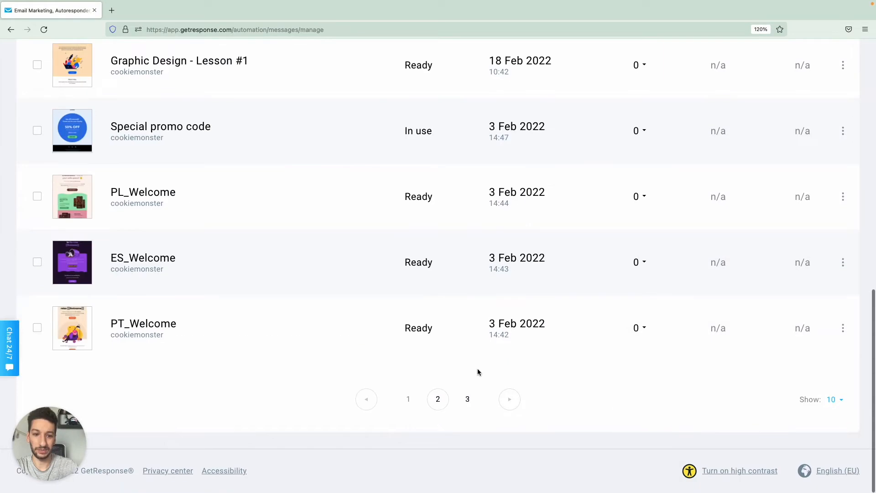
scroll(478, 372, "down", 13)
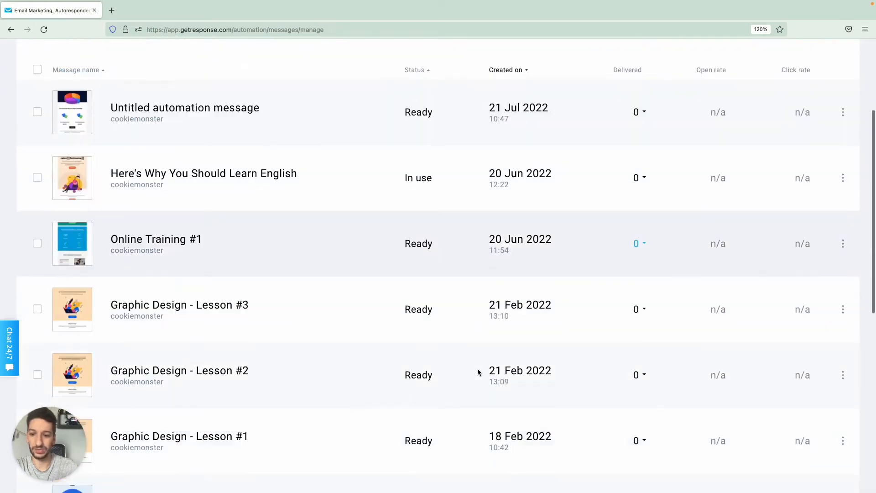
scroll(478, 372, "down", 2)
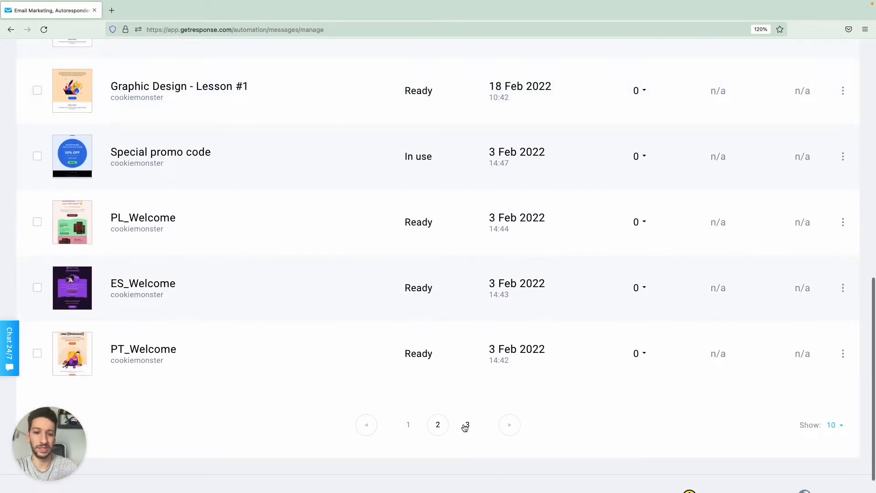
left_click(466, 424)
left_click(409, 400)
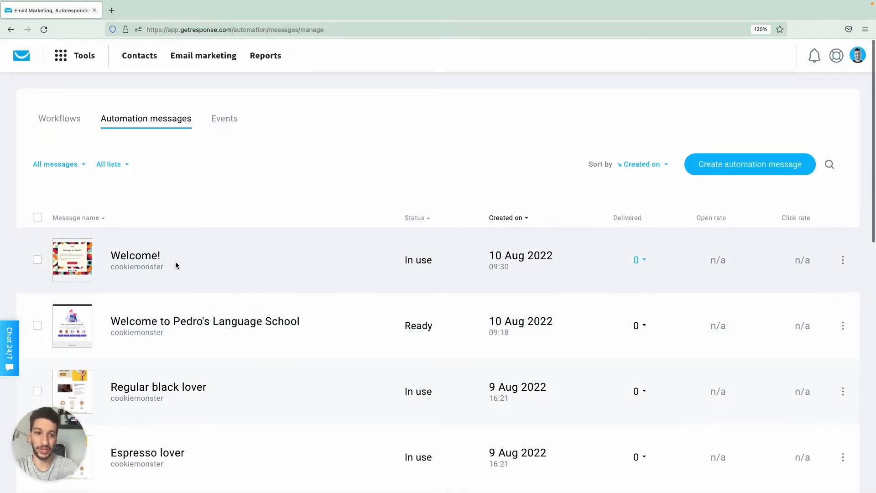
left_click(61, 121)
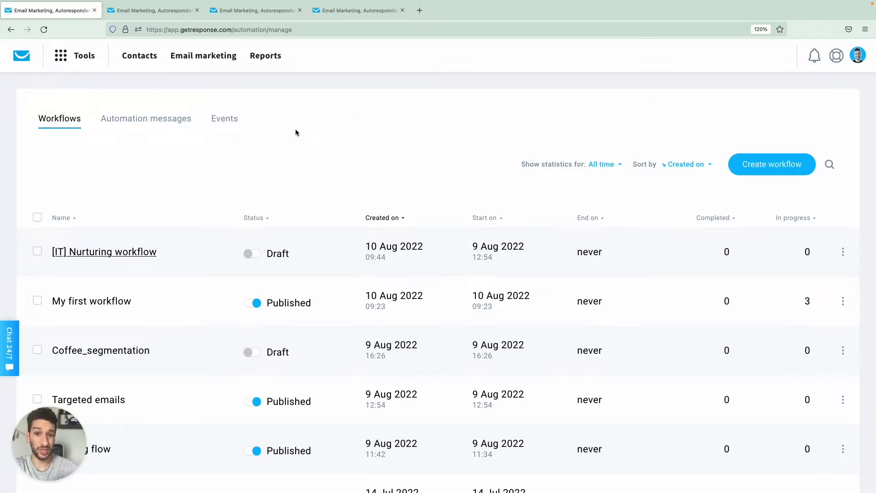
- Preview the sent newsletter Welcome to Pedro's Language School, examine its language course links, and close the preview
left_click(197, 58)
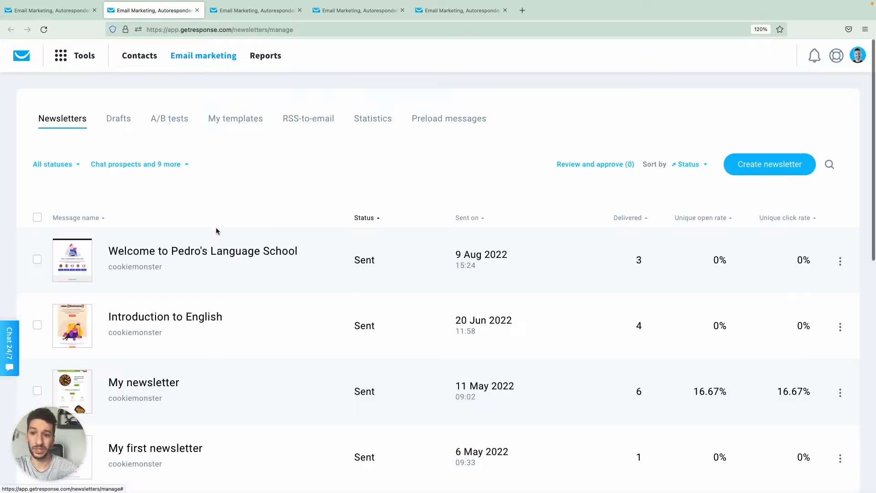
left_click(841, 262)
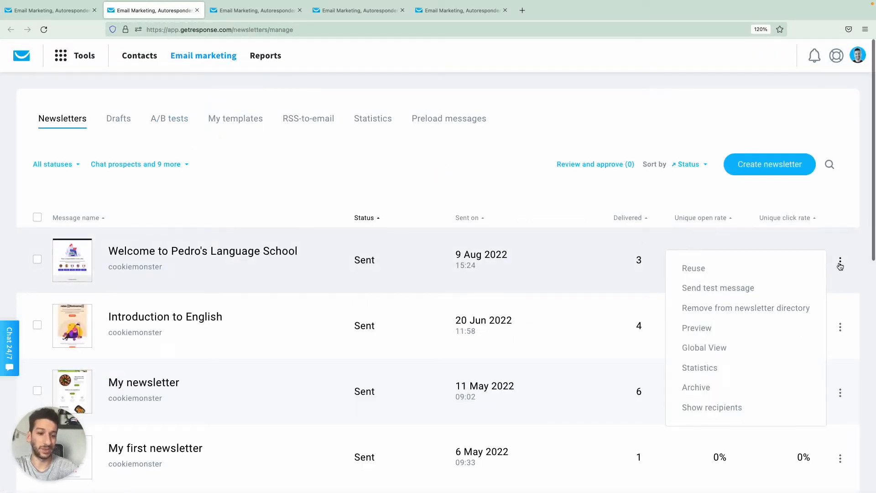
left_click(701, 329)
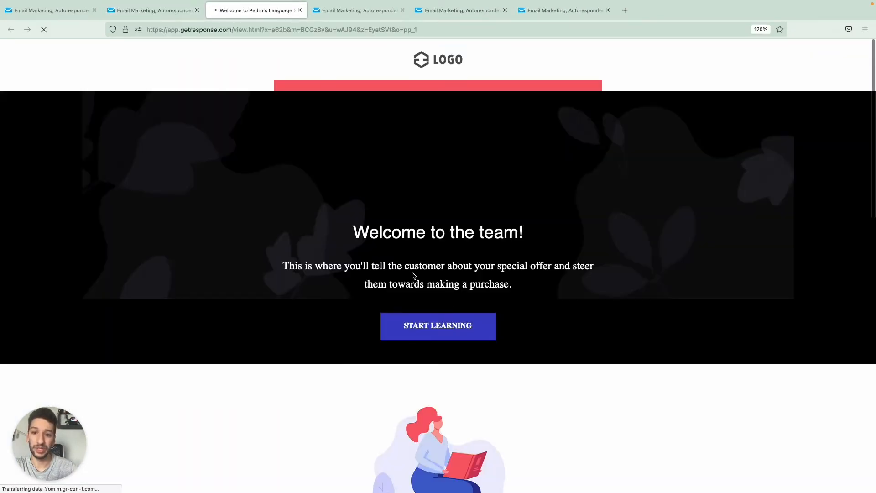
scroll(411, 278, "down", 15)
scroll(412, 272, "up", 4)
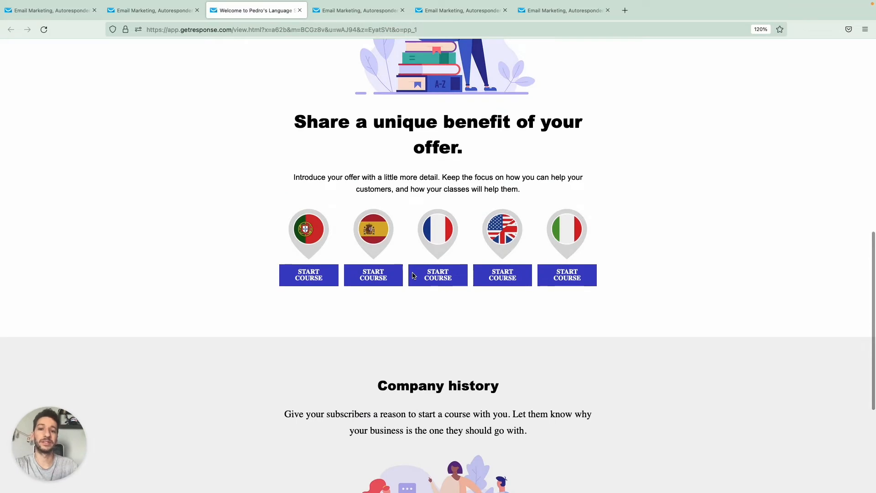
scroll(412, 275, "up", 1)
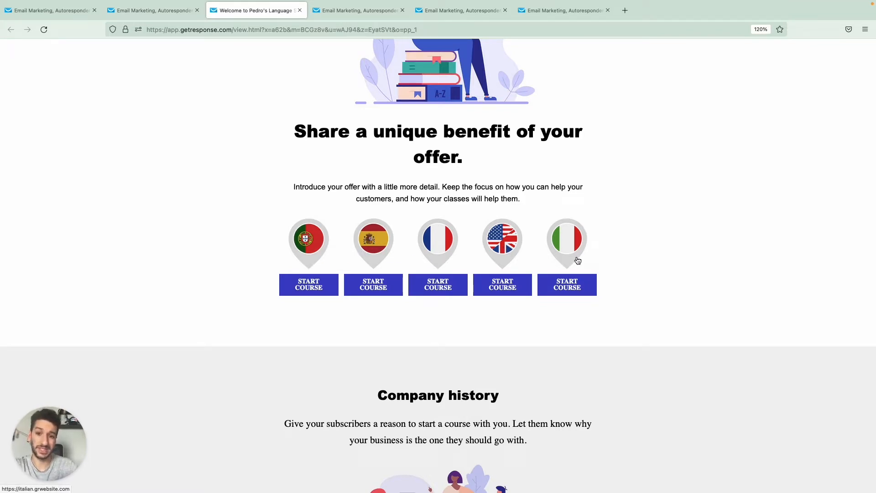
scroll(578, 261, "up", 1)
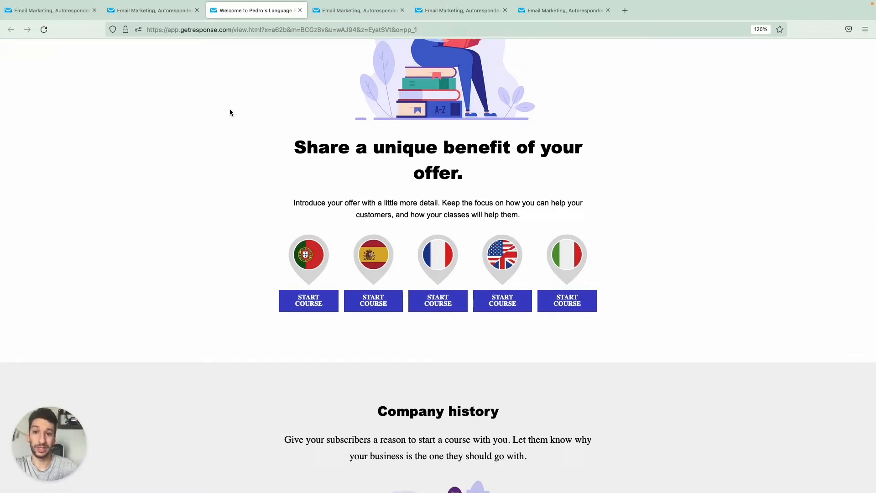
left_click(302, 12)
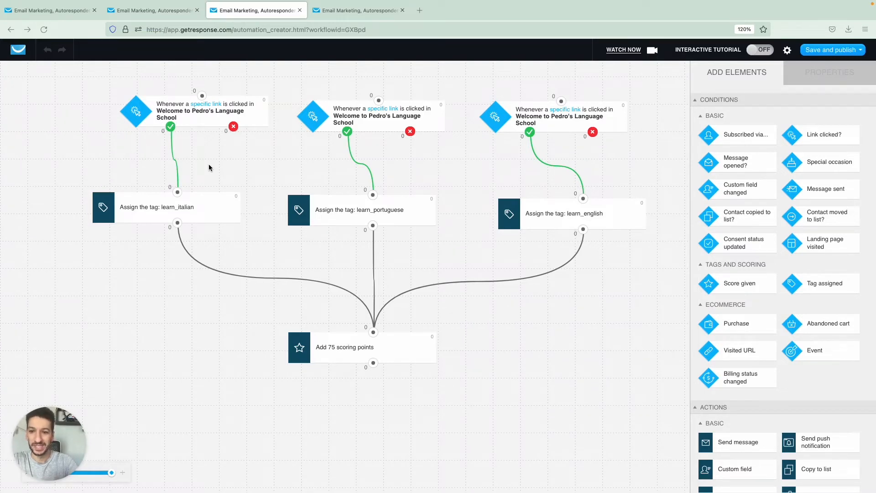
- Examine the message and link settings of the condition leading to the learn_italian tag, then show the available workflow elements
left_click(212, 124)
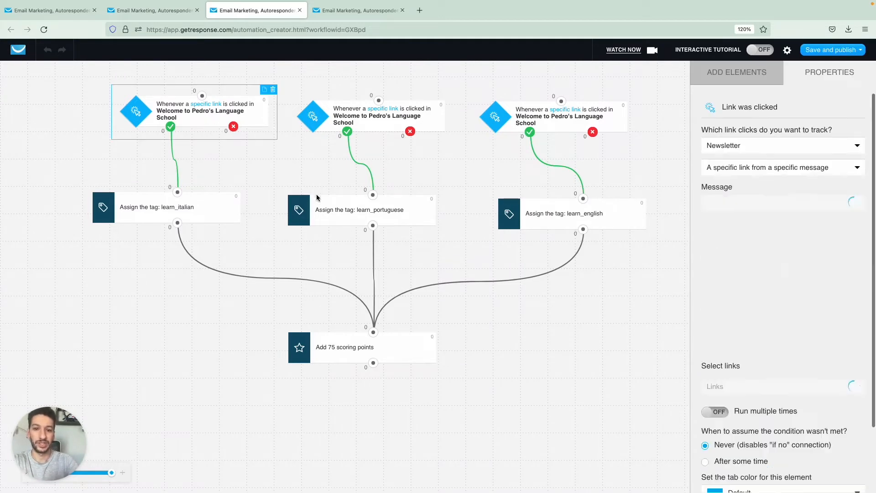
scroll(318, 198, "right", 1)
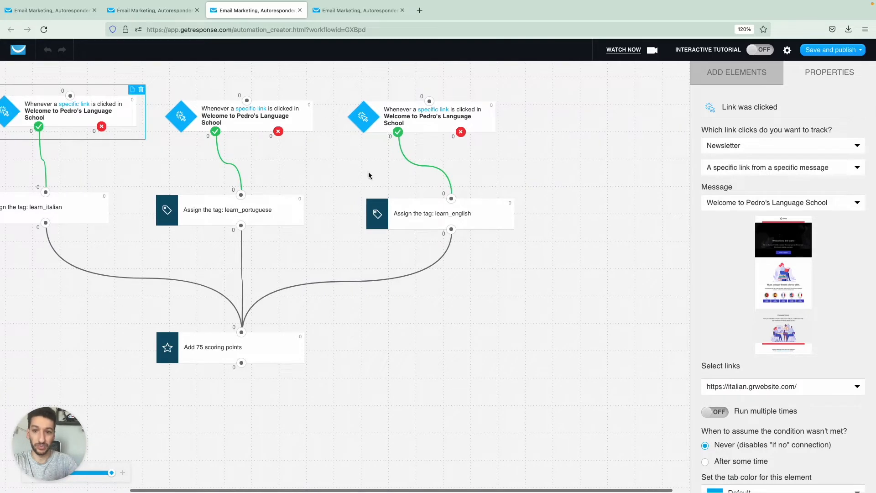
scroll(368, 176, "left", 3)
left_click(711, 86)
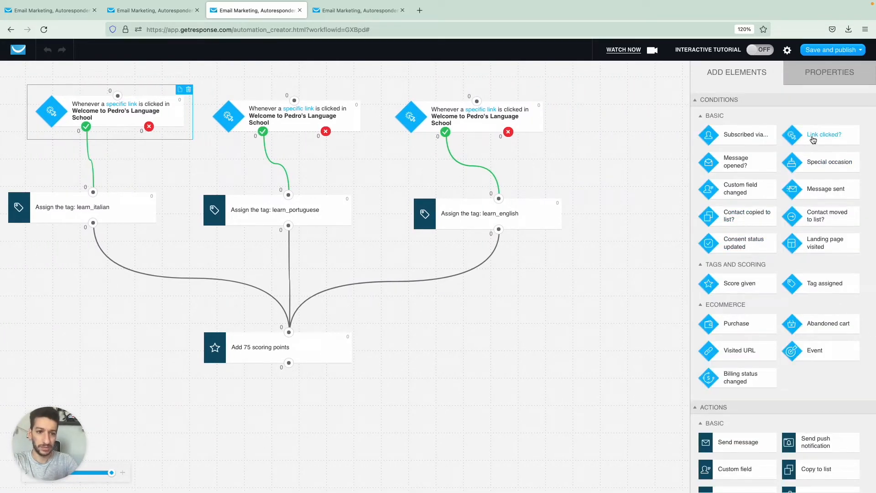
- Add a Link clicked condition beside the existing ones and place a Tag action below it
left_click_drag(814, 139, 620, 129)
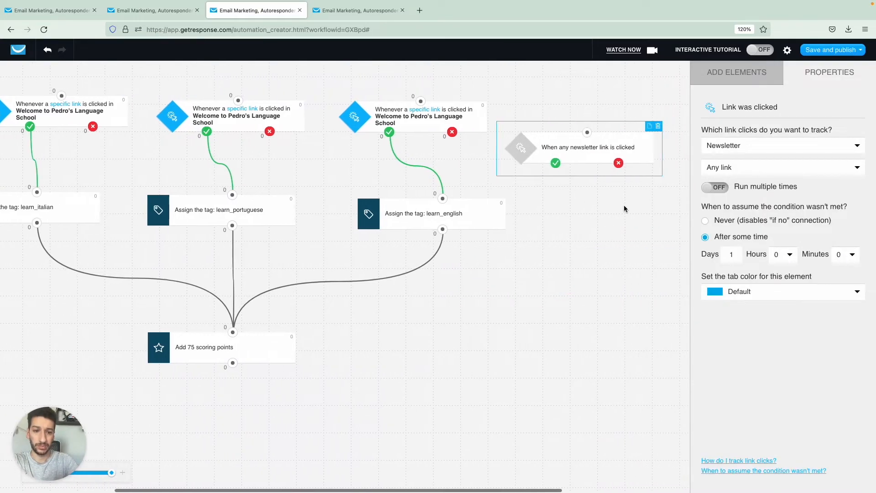
left_click(728, 76)
scroll(753, 246, "down", 5)
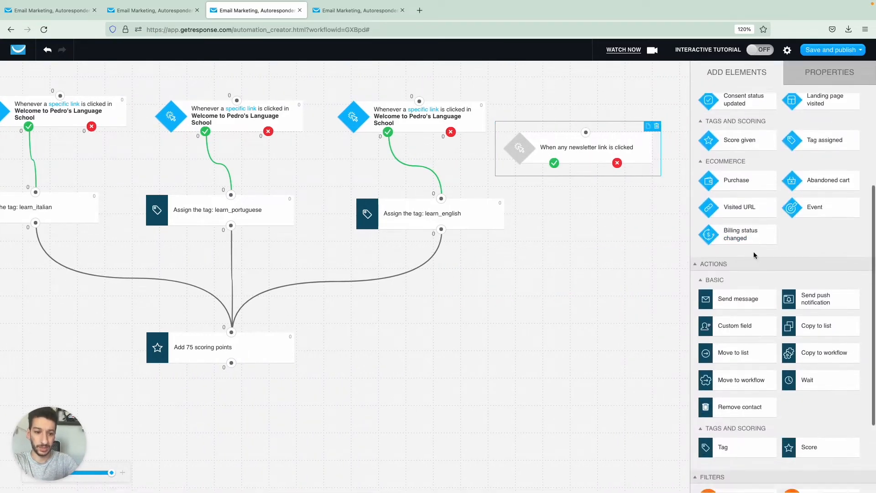
left_click_drag(741, 450, 576, 242)
left_click(579, 158)
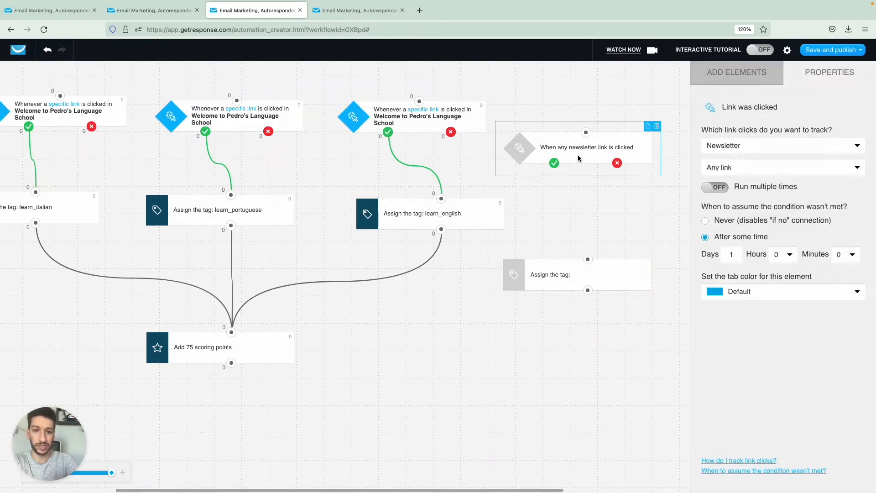
left_click(714, 173)
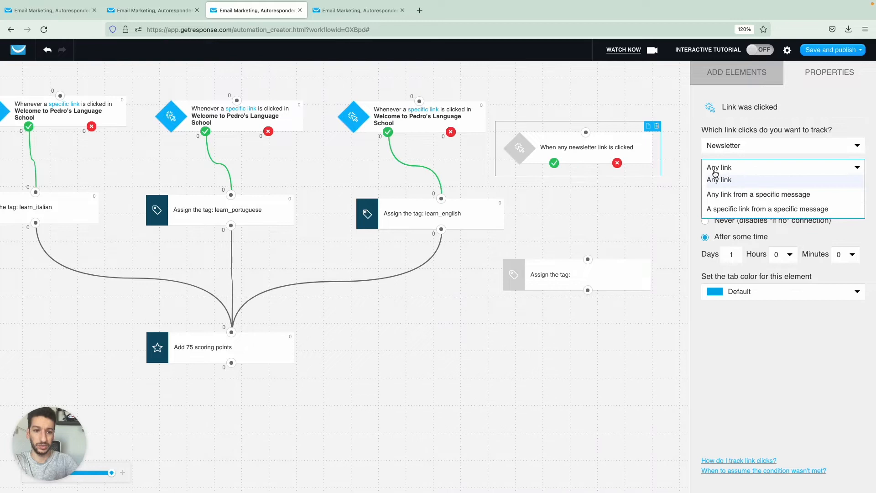
left_click(737, 209)
left_click(735, 206)
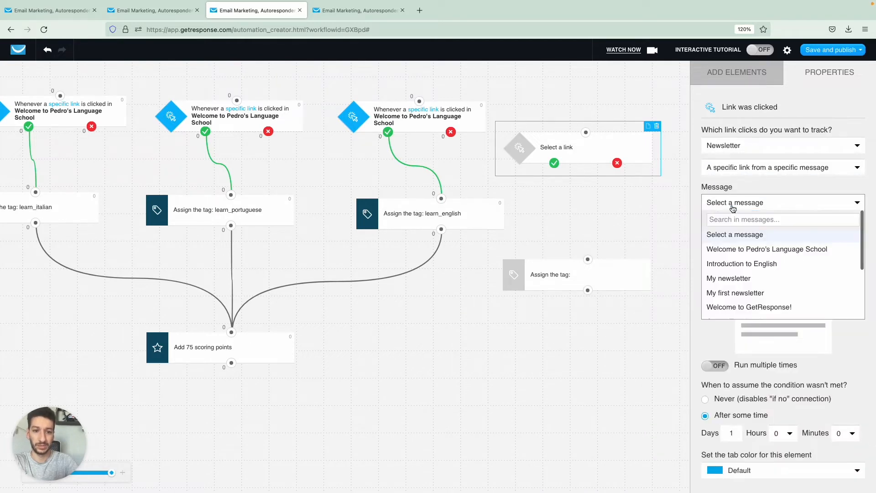
left_click(740, 251)
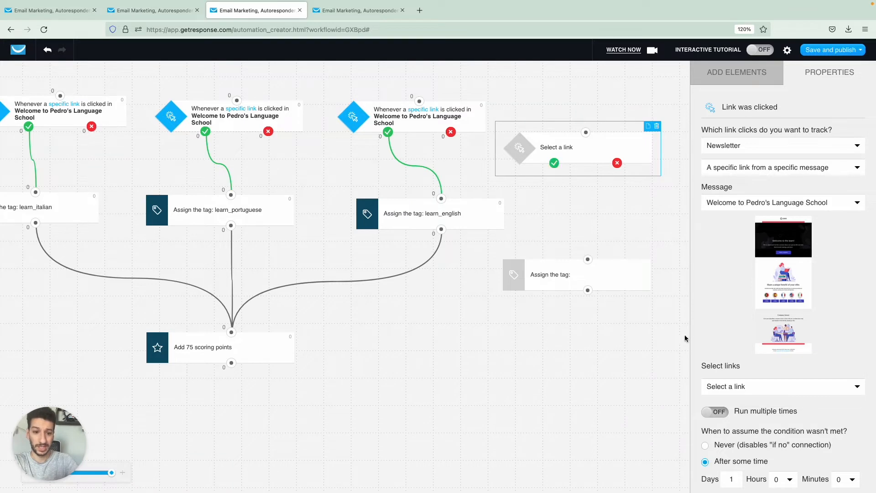
left_click(722, 388)
left_click(730, 417)
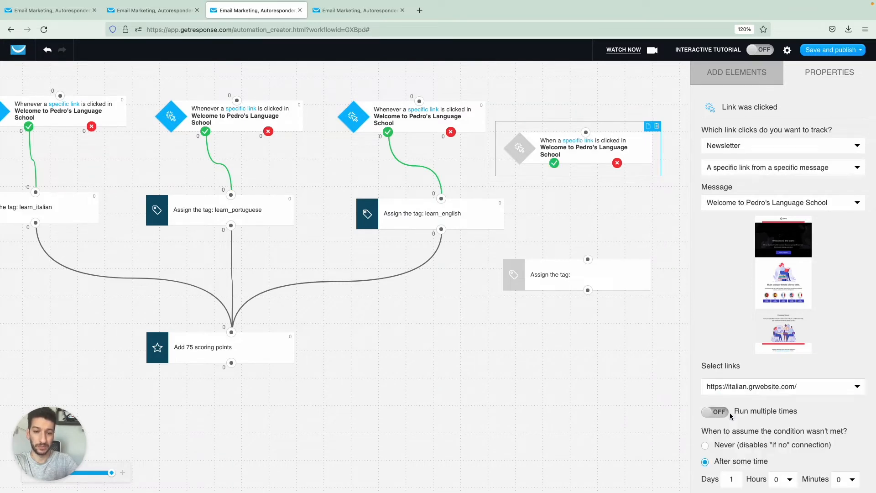
- Connect the new condition's positive outcome to the tag action and make it assign a newly created tag named example
left_click_drag(556, 166, 588, 260)
left_click_drag(552, 289, 568, 268)
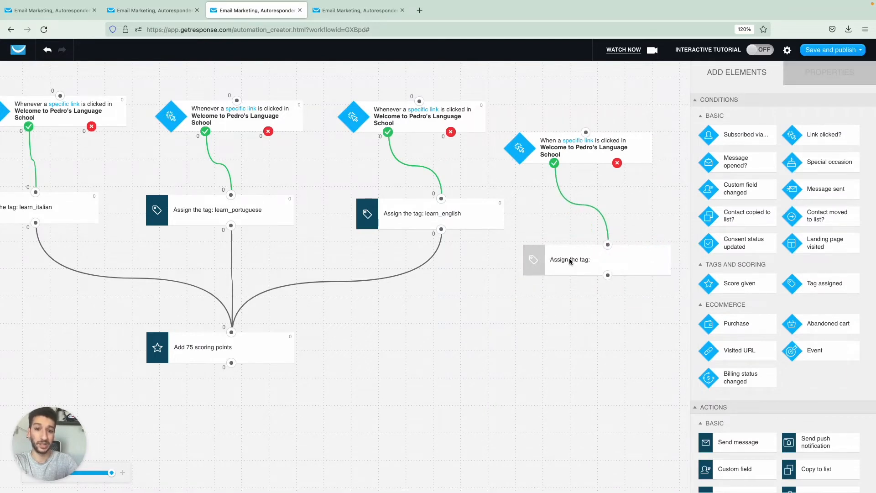
left_click(565, 267)
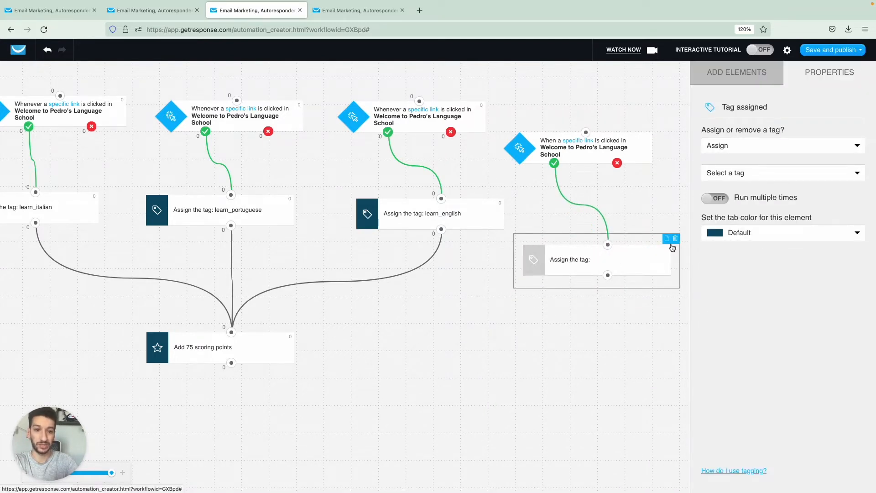
left_click(736, 174)
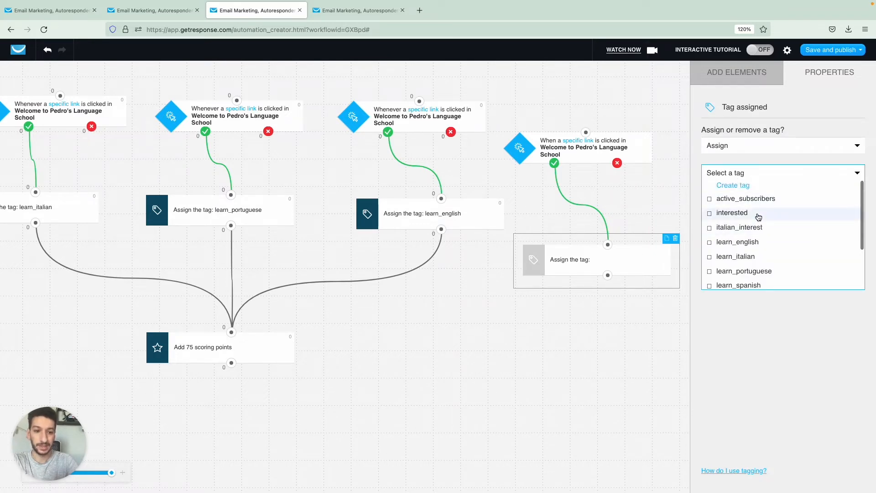
left_click(739, 185)
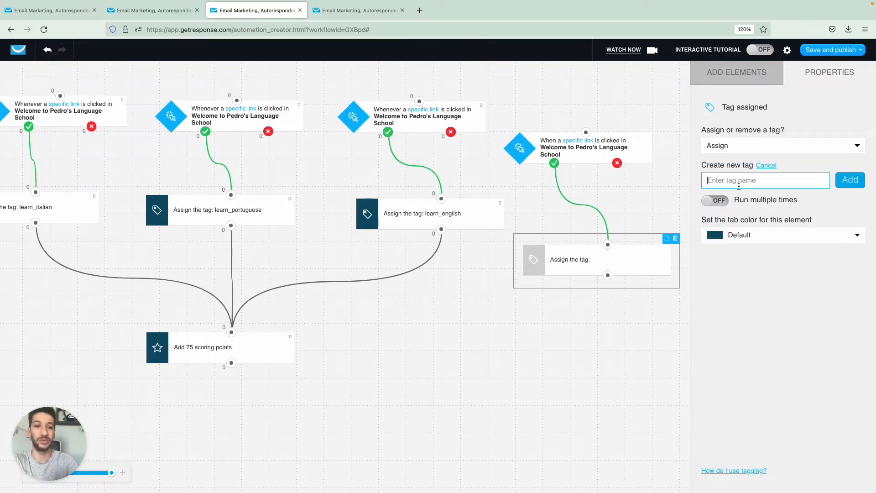
type("exam")
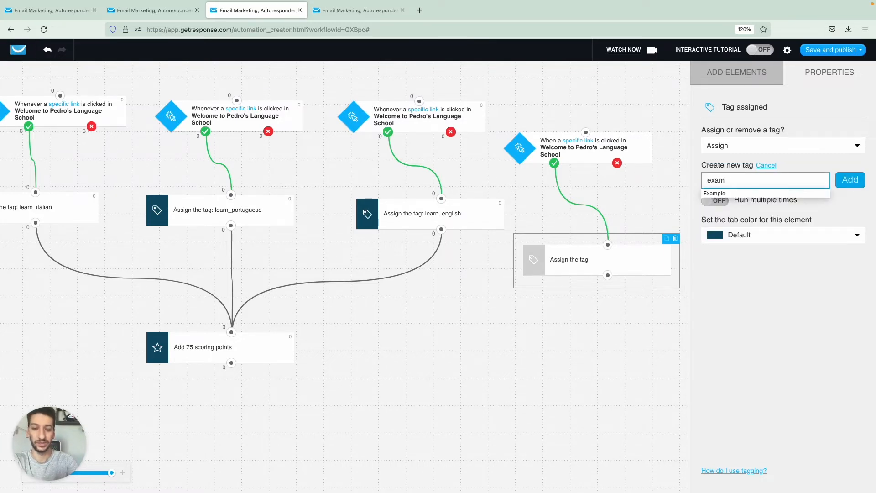
type("ple")
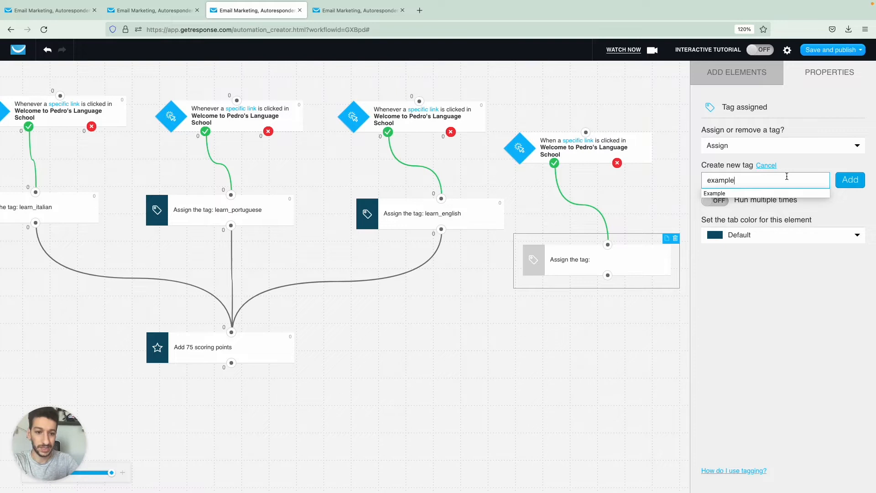
left_click(848, 183)
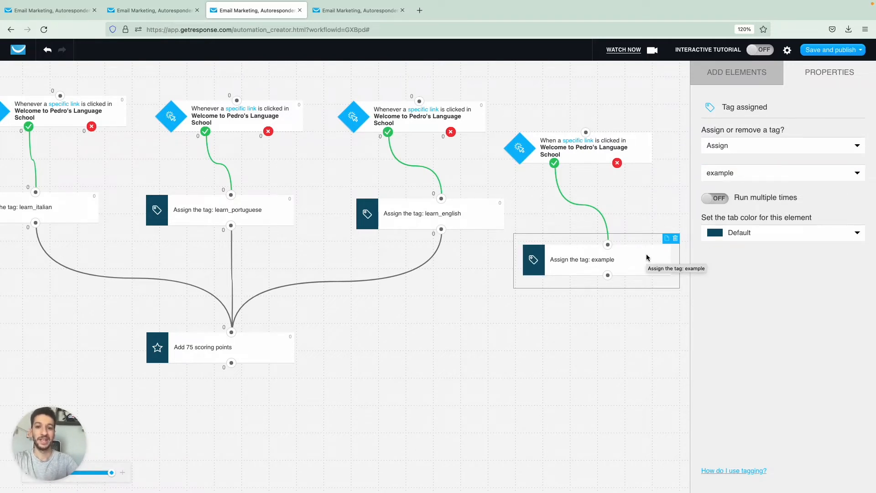
- Highlight the conditions and tag actions of the three language branches with their shared scoring action, and clear the selection
scroll(582, 295, "left", 3)
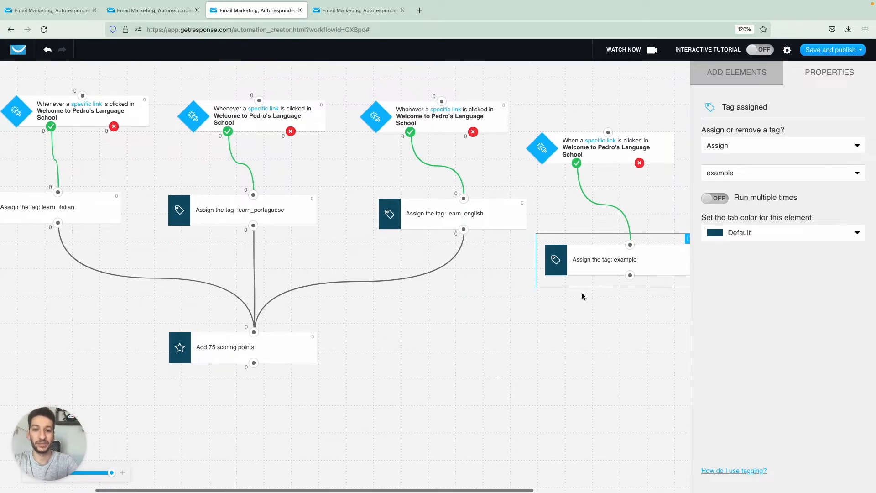
scroll(582, 294, "right", 1)
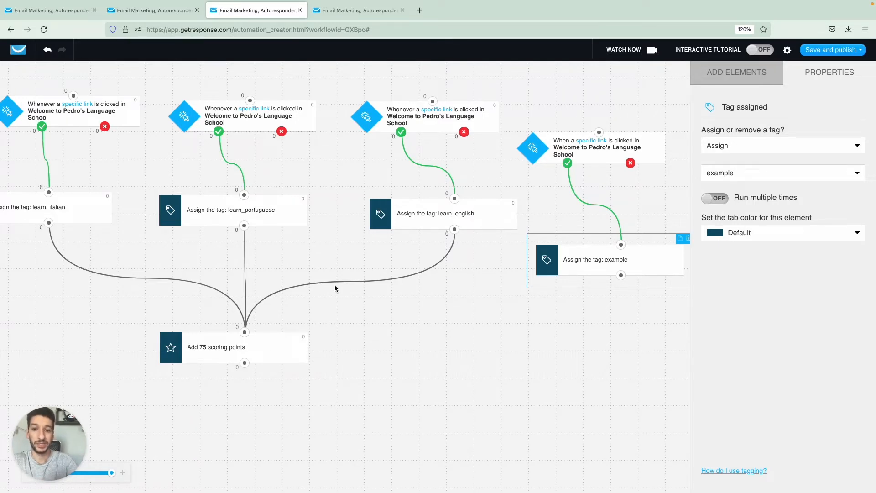
scroll(336, 288, "left", 2)
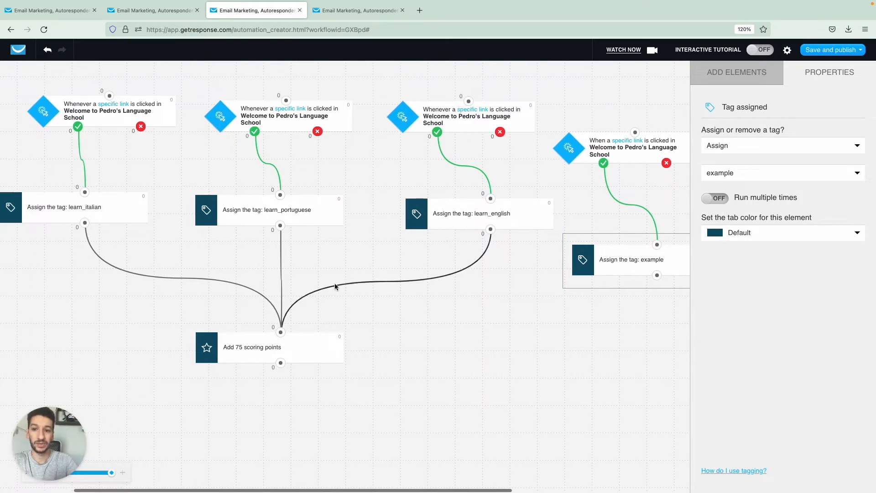
left_click(124, 116)
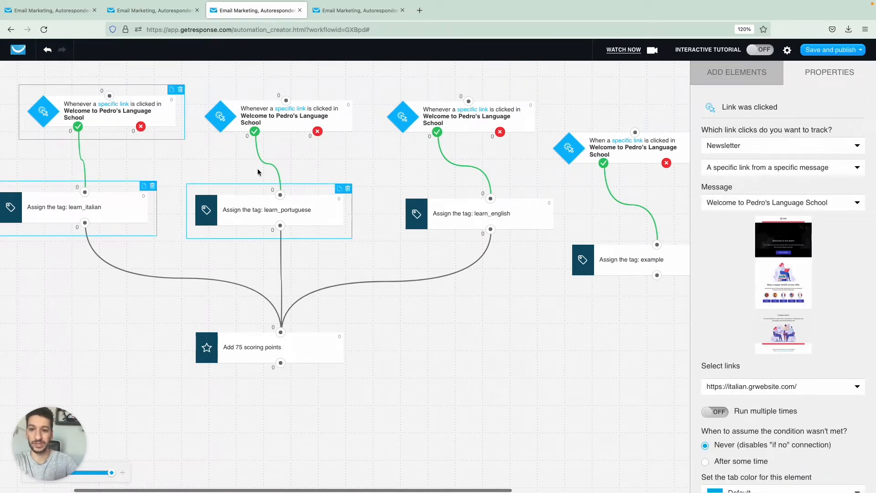
left_click(271, 133, "shift")
left_click(426, 128, "shift")
left_click(438, 208, "shift")
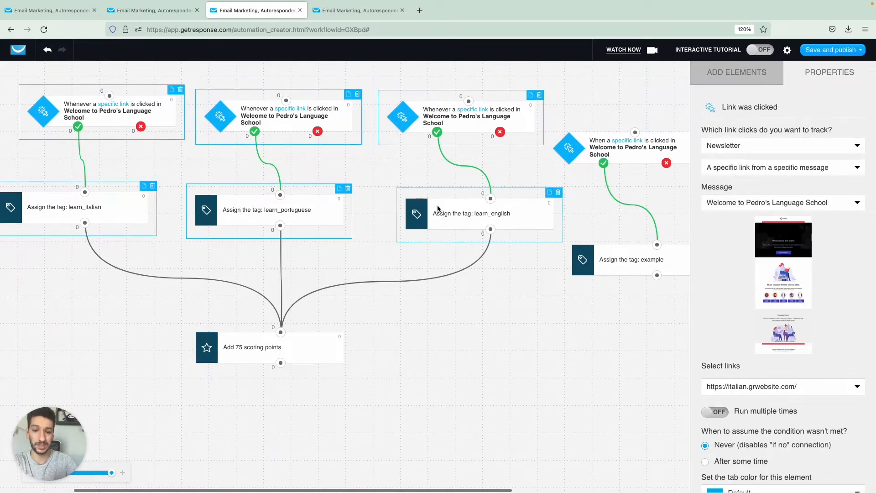
left_click(317, 345, "shift")
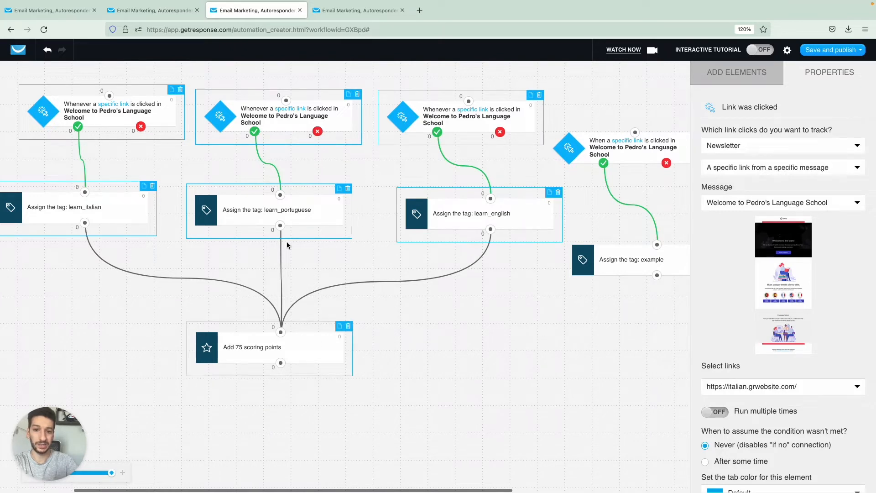
left_click(456, 292)
- Connect the example tag action to the Add 75 scoring points action and view the score settings
scroll(505, 294, "right", 5)
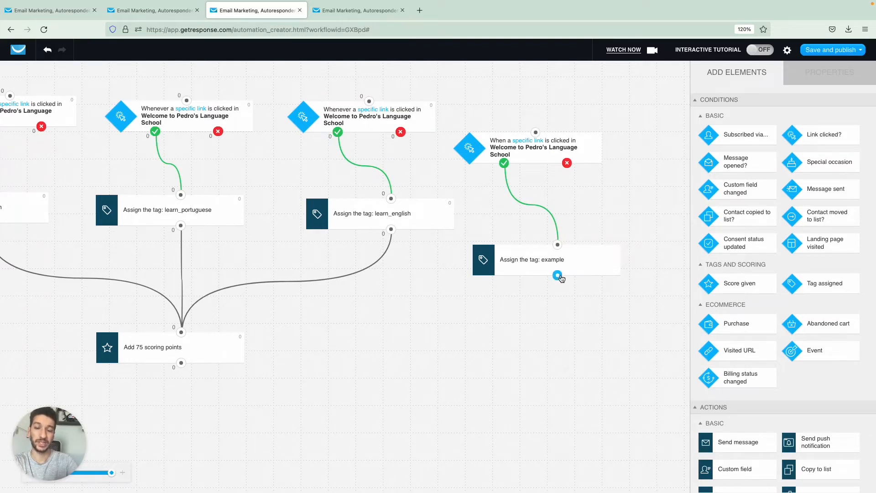
left_click_drag(559, 277, 182, 332)
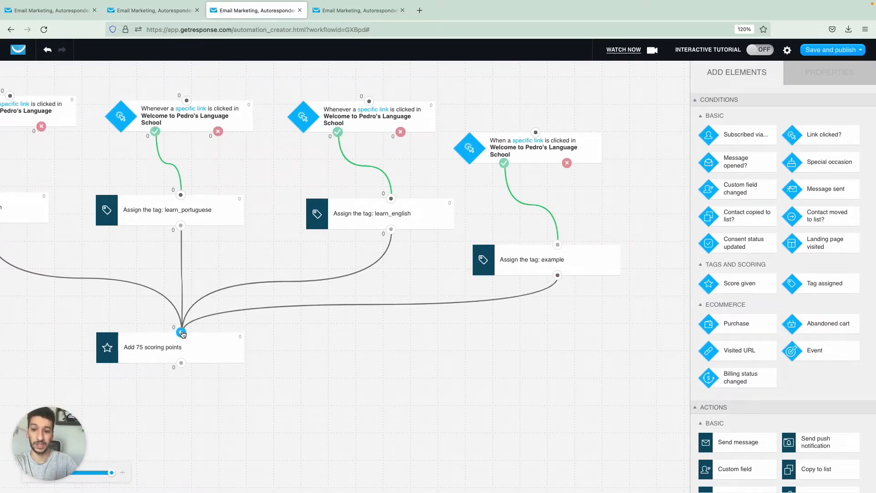
scroll(189, 363, "left", 2)
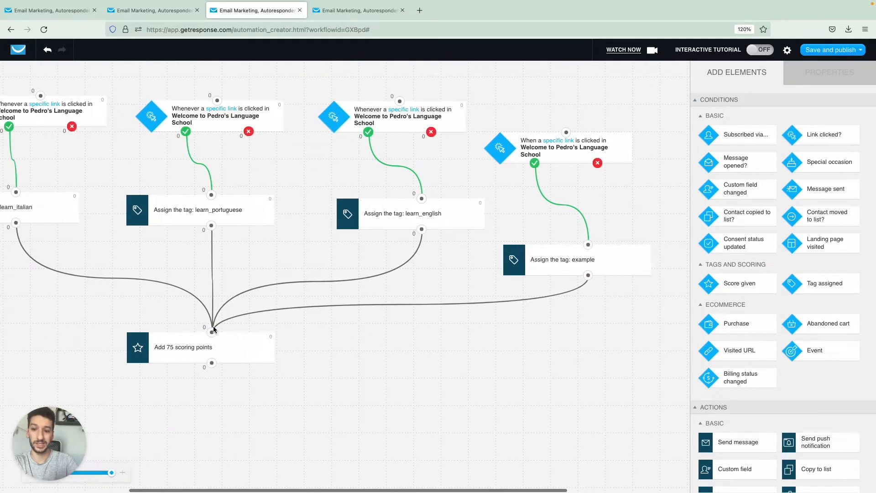
left_click(185, 356)
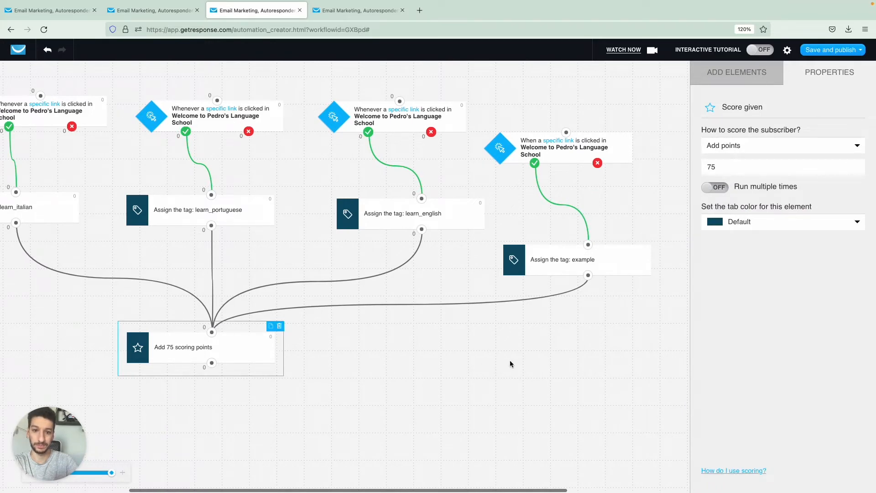
left_click(547, 274)
- Remove the example tag action with its connection to the scoring action, and delete the link condition above it
left_click(457, 305)
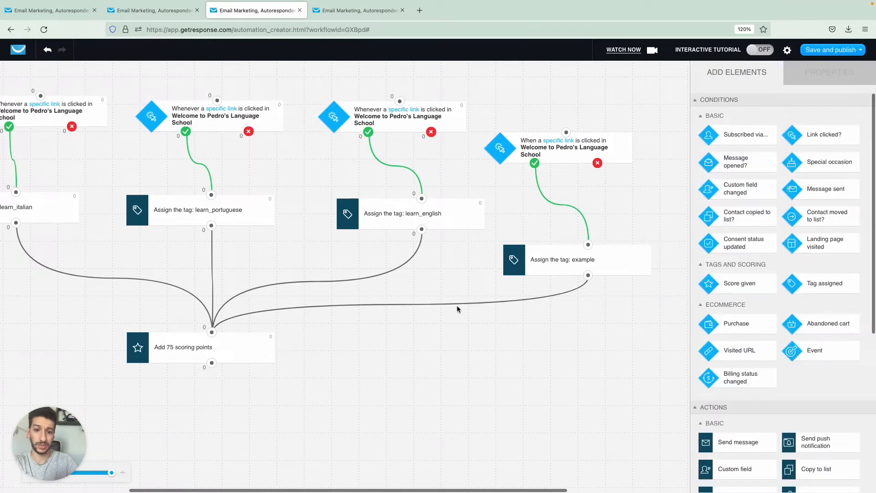
left_click(401, 305)
left_click(628, 261)
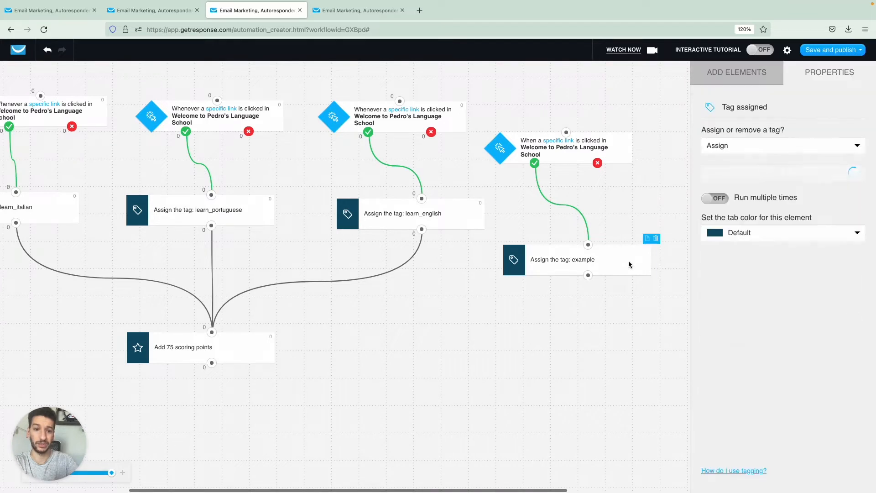
left_click(655, 240)
left_click(621, 160)
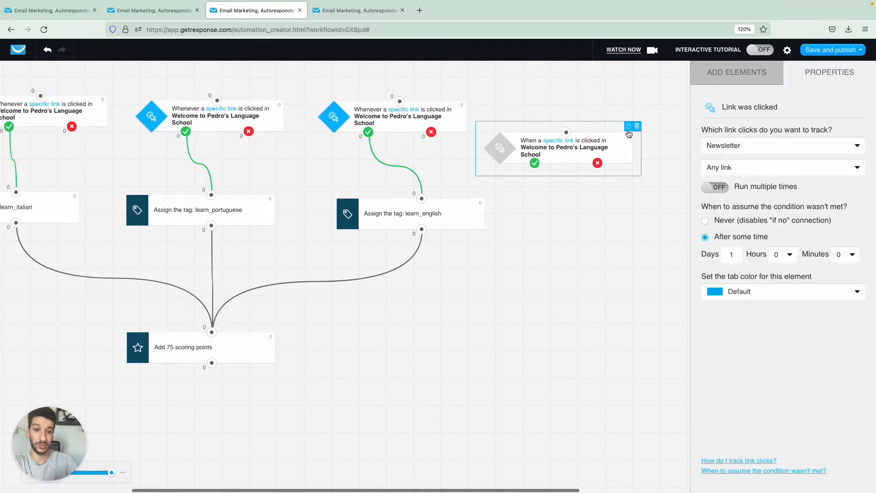
left_click(637, 127)
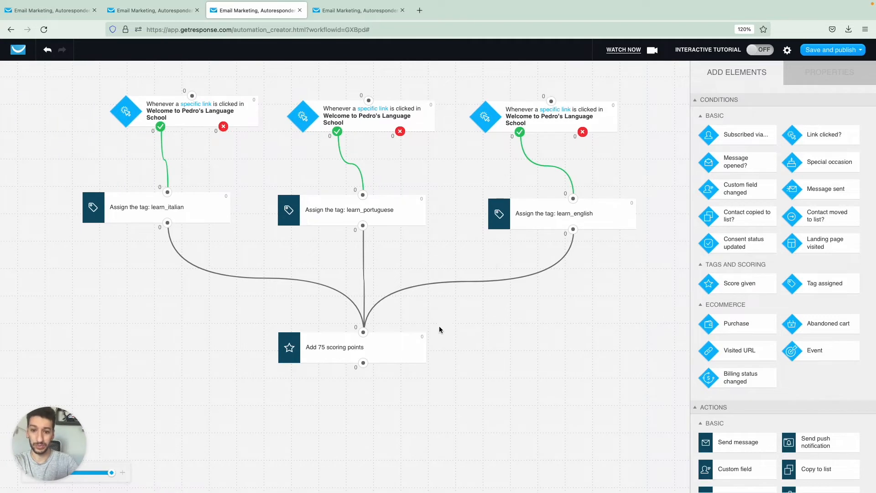
- Examine the link, repeat and unmet-condition settings of the condition leading to the learn_italian tag
left_click(190, 120)
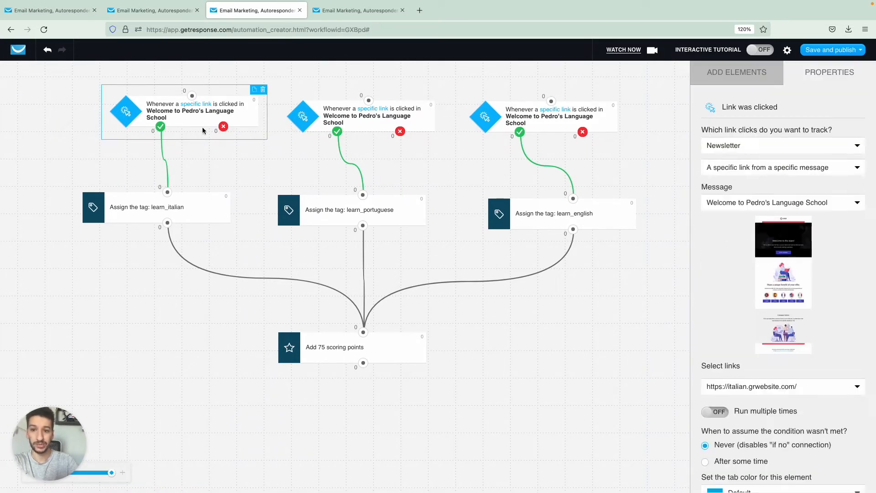
scroll(740, 237, "down", 1)
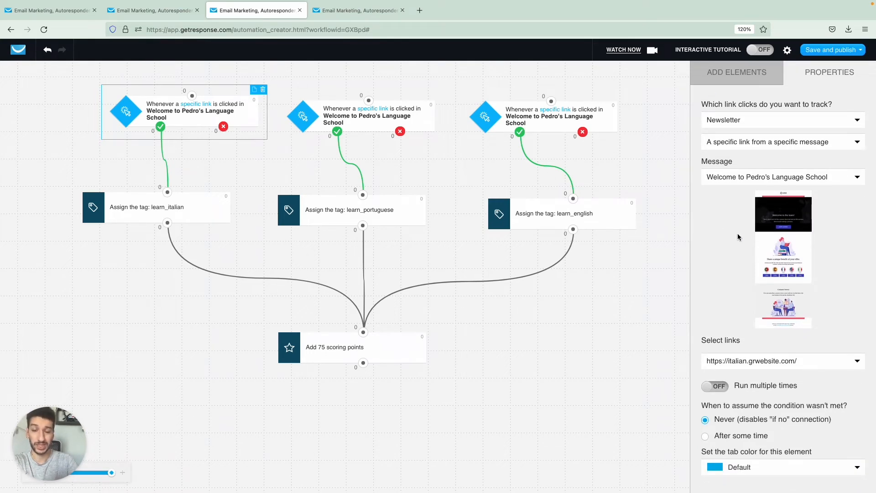
scroll(739, 237, "down", 2)
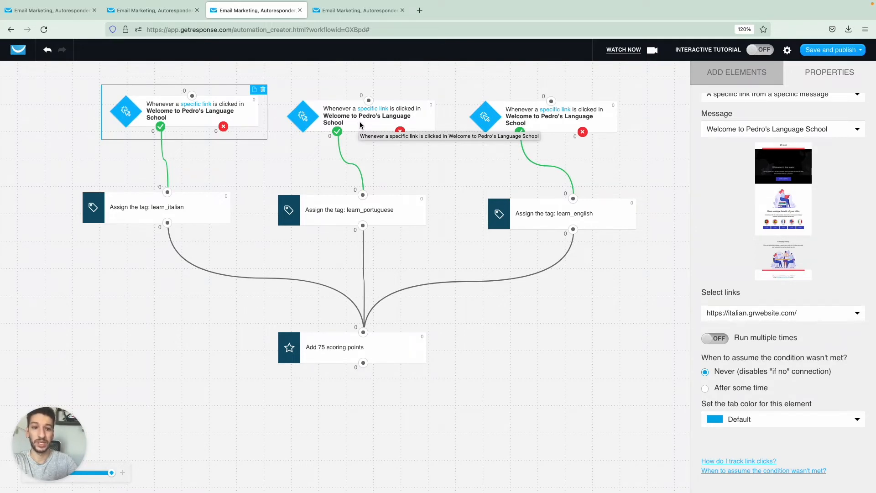
- Try a Subscribed via condition that includes contacts already in the list before the workflow starts, and delete it
left_click(737, 72)
scroll(746, 221, "up", 2)
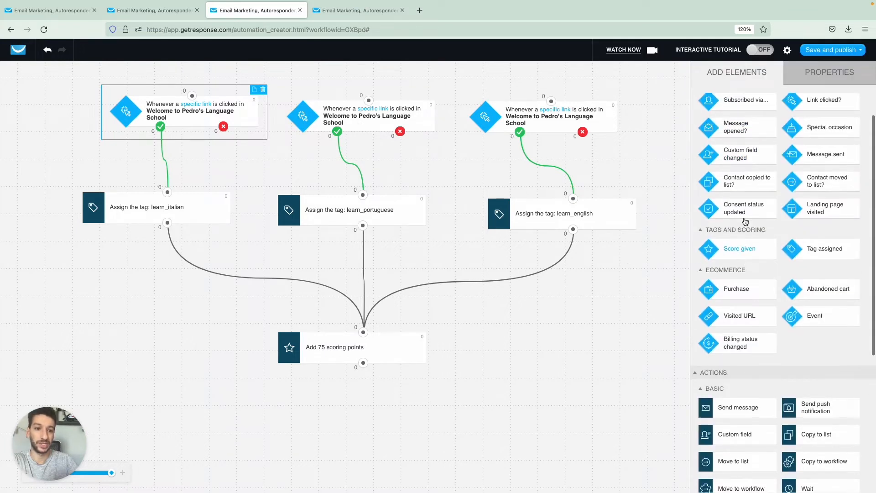
scroll(746, 222, "up", 1)
left_click_drag(740, 136, 563, 349)
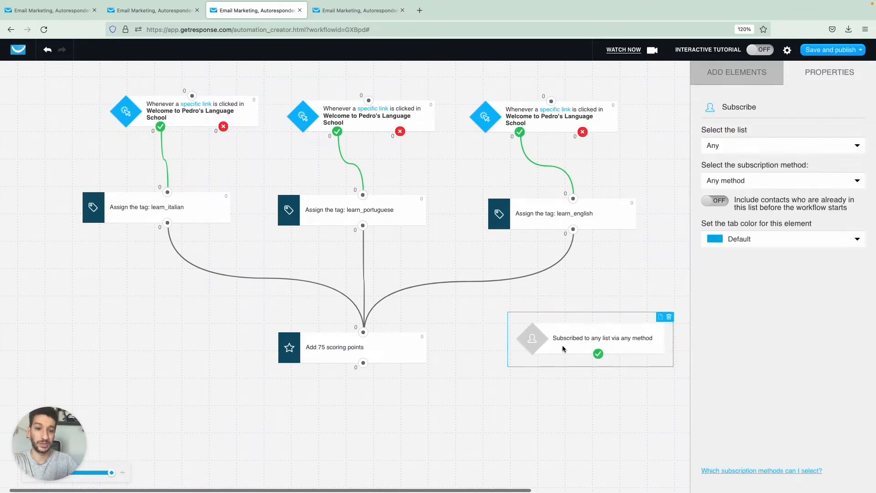
left_click(720, 201)
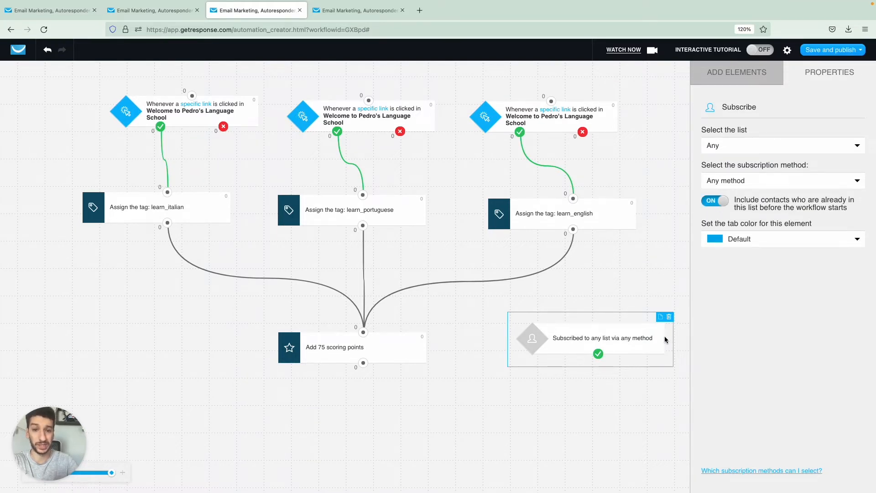
left_click(670, 317)
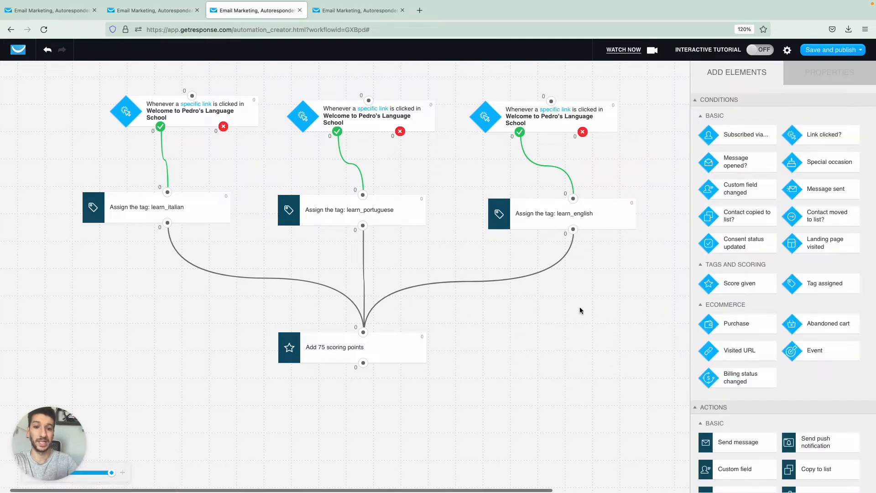
- Try a 1-day limit for assuming the learn_italian link condition wasn't met, and restore the option to Never
left_click(189, 121)
scroll(735, 389, "down", 3)
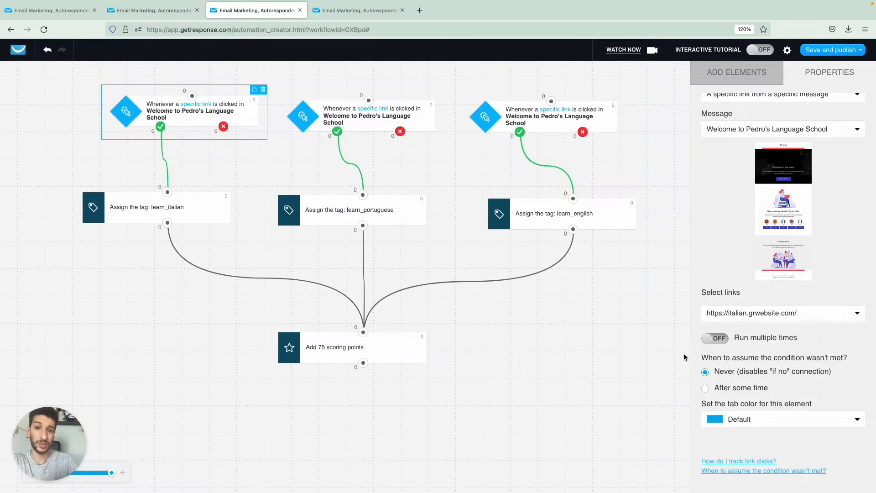
left_click(706, 389)
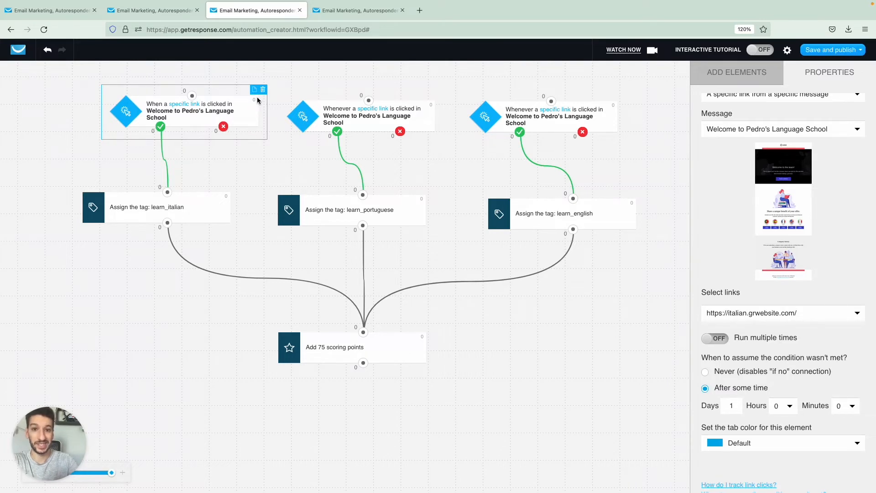
left_click(706, 372)
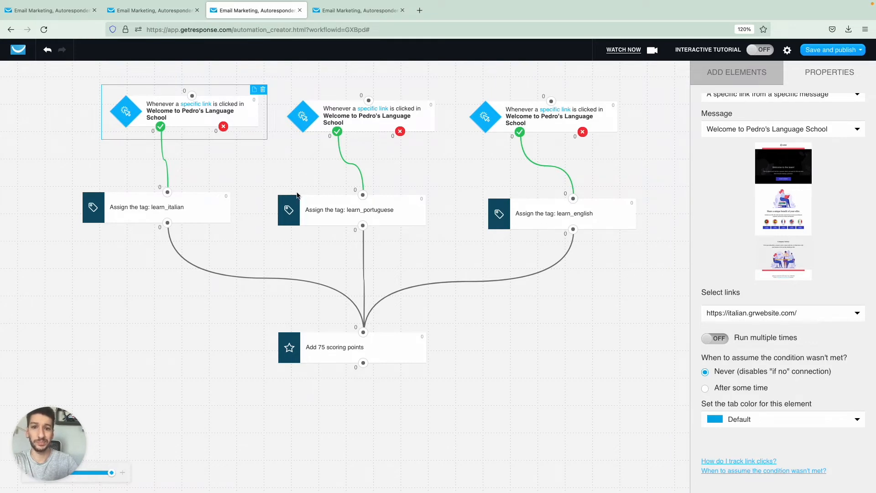
- Examine the settings of the learn_italian tag action and the scoring action, and look through the available workflow elements
left_click(213, 213)
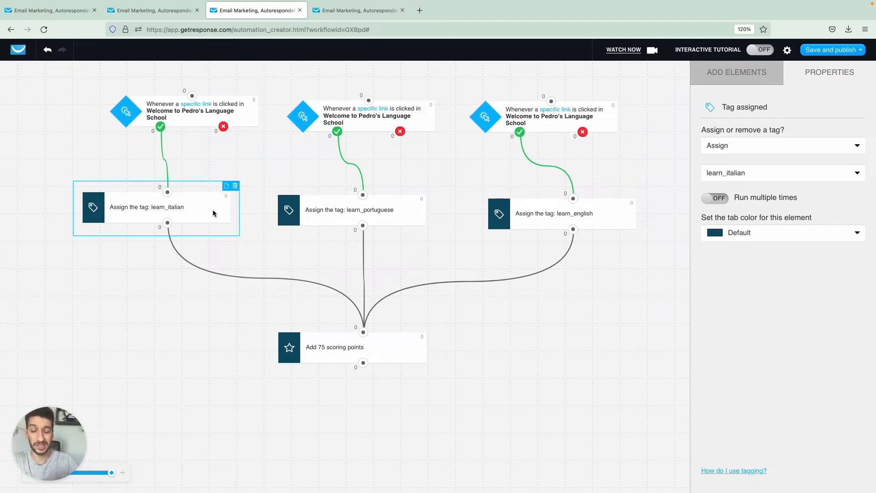
left_click(325, 346)
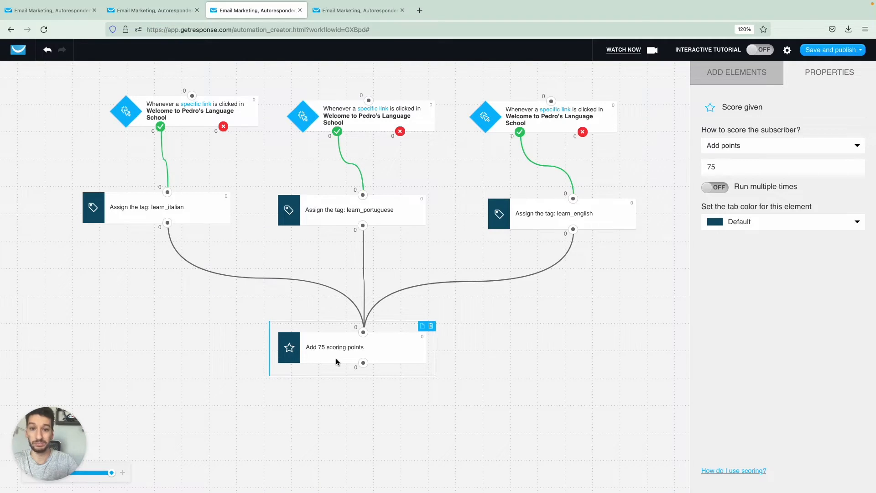
scroll(390, 367, "left", 2)
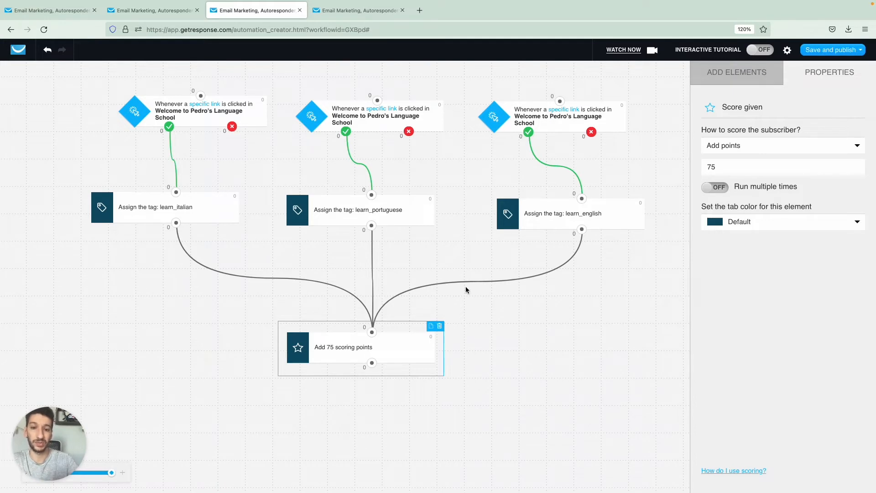
left_click(713, 80)
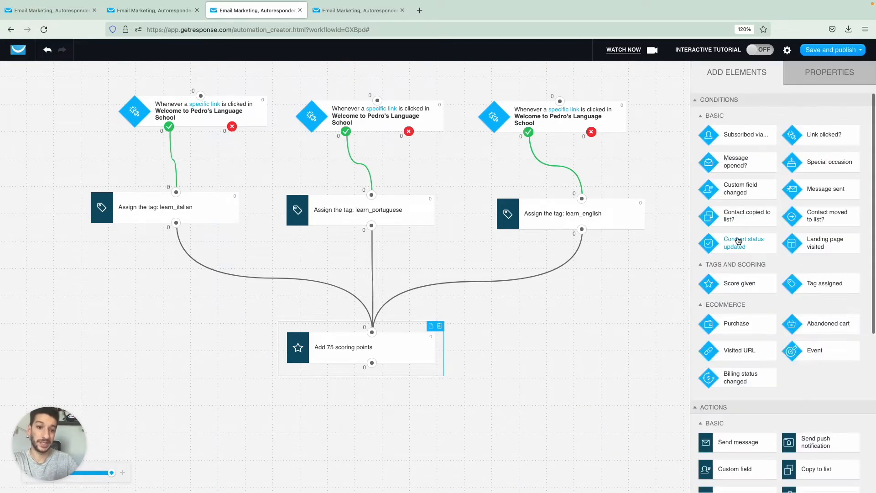
scroll(738, 240, "down", 4)
scroll(739, 240, "down", 2)
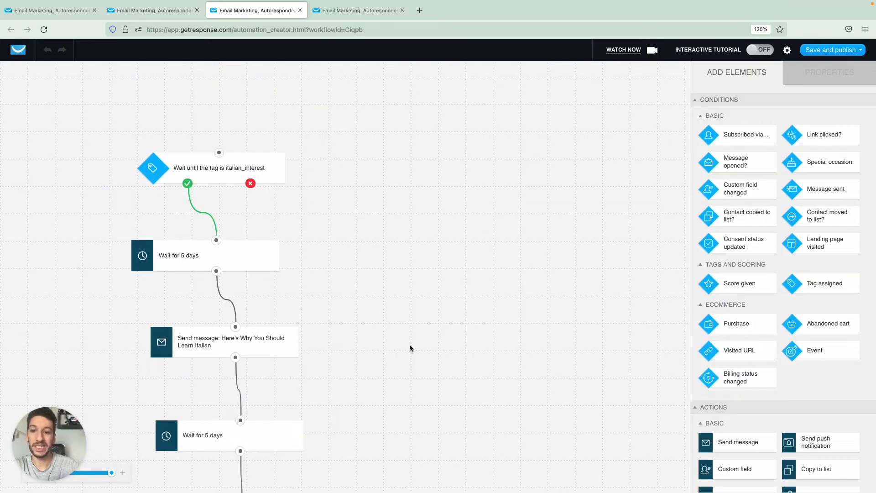
- Look through the Italian message sequence and examine the settings of its starting italian_interest tag condition
scroll(411, 347, "down", 3)
scroll(410, 347, "down", 1)
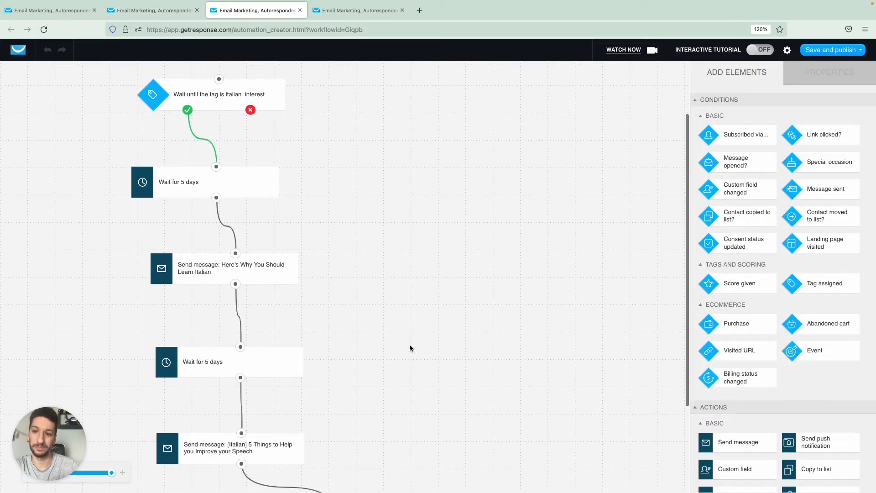
scroll(410, 347, "down", 1)
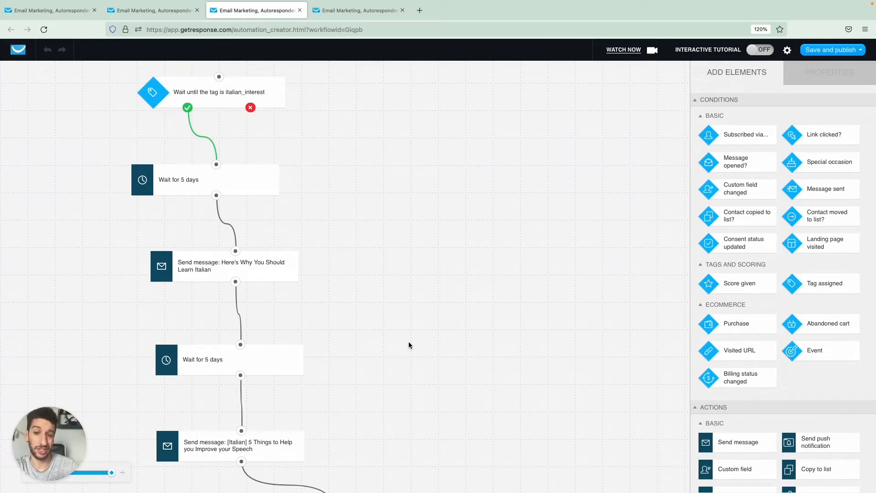
scroll(404, 286, "up", 1)
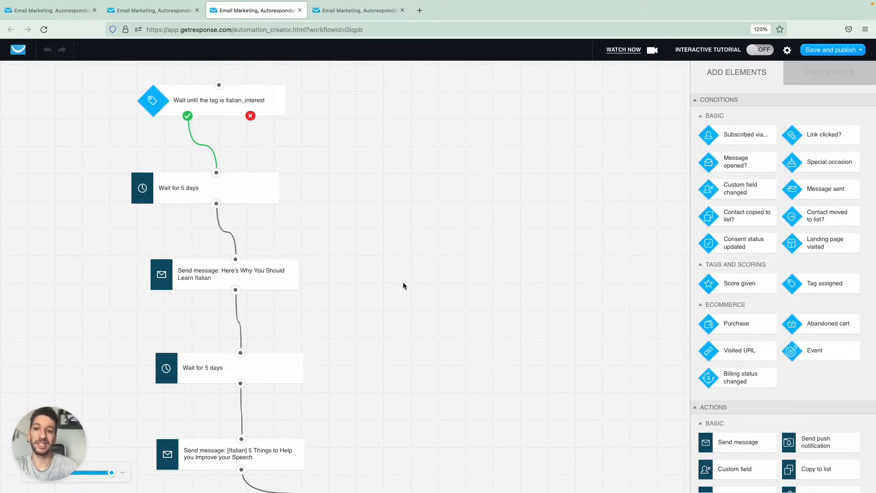
left_click(269, 91)
scroll(333, 110, "up", 2)
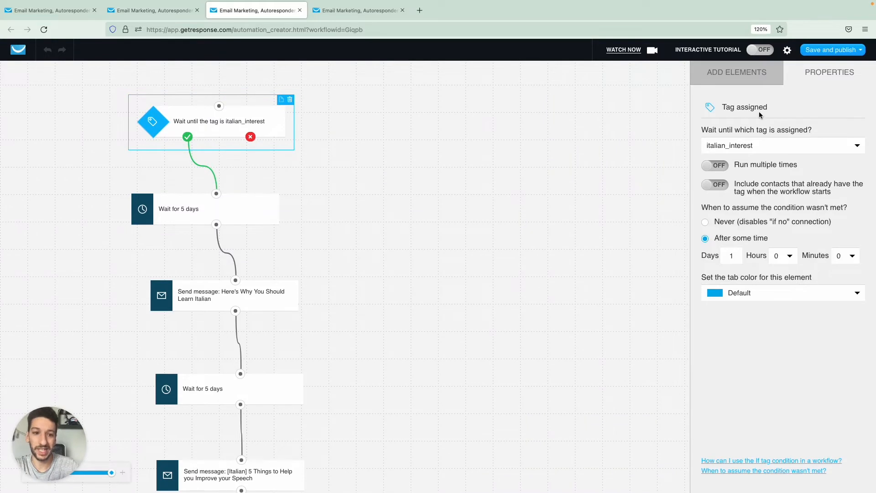
- Add a Tag assigned condition beside the italian_interest condition and set its tag to learn_italian
left_click(723, 81)
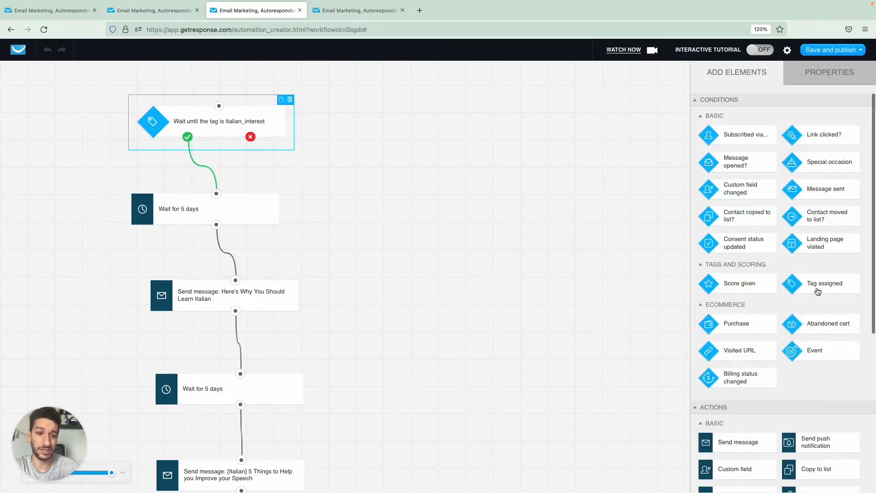
left_click_drag(817, 284, 438, 104)
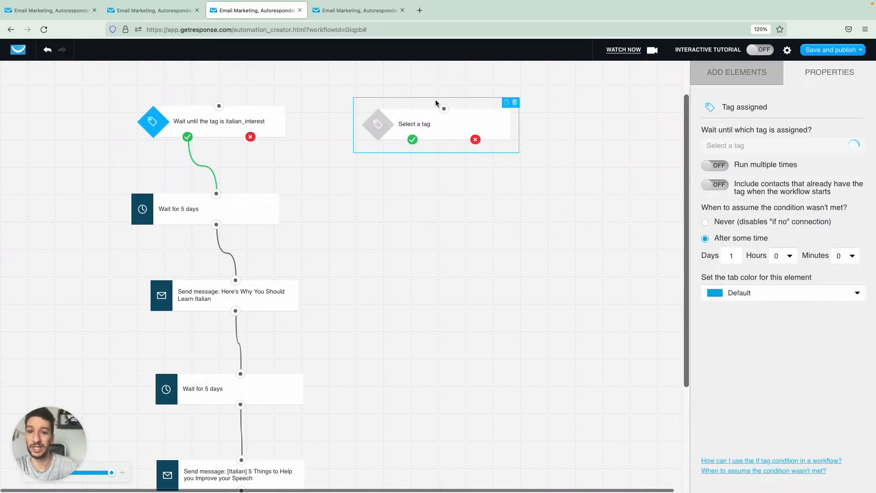
left_click(743, 154)
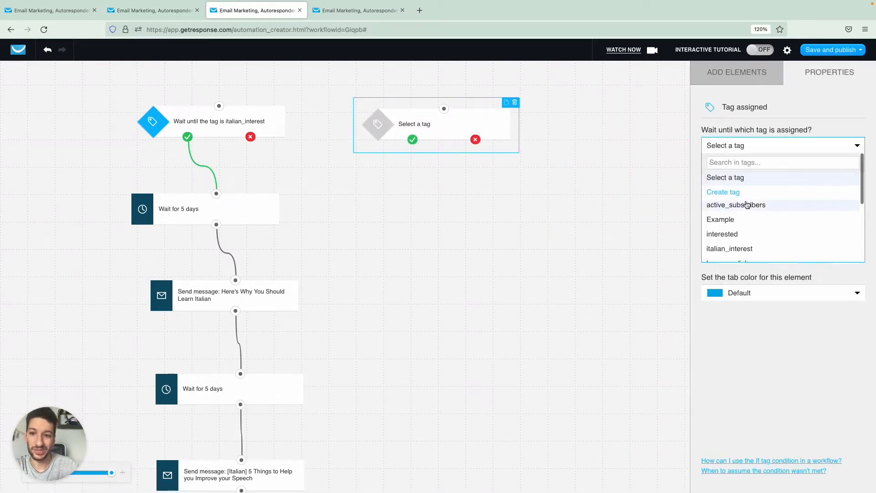
scroll(751, 212, "down", 1)
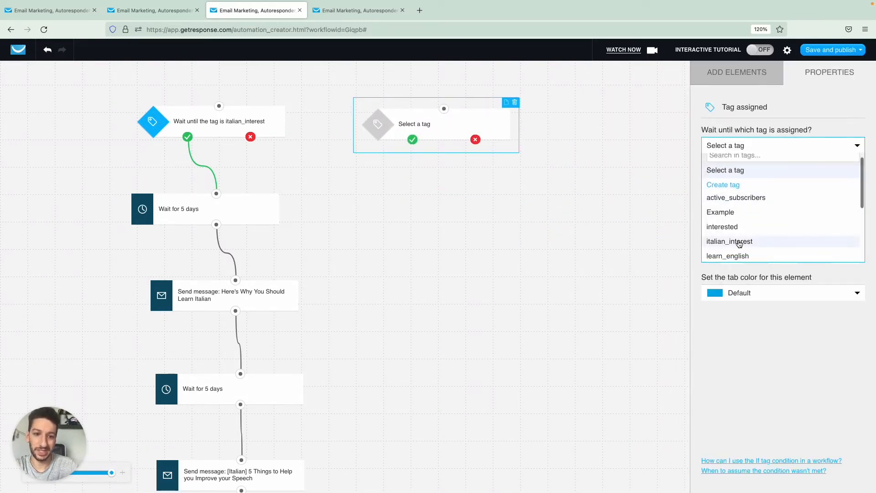
scroll(739, 240, "down", 3)
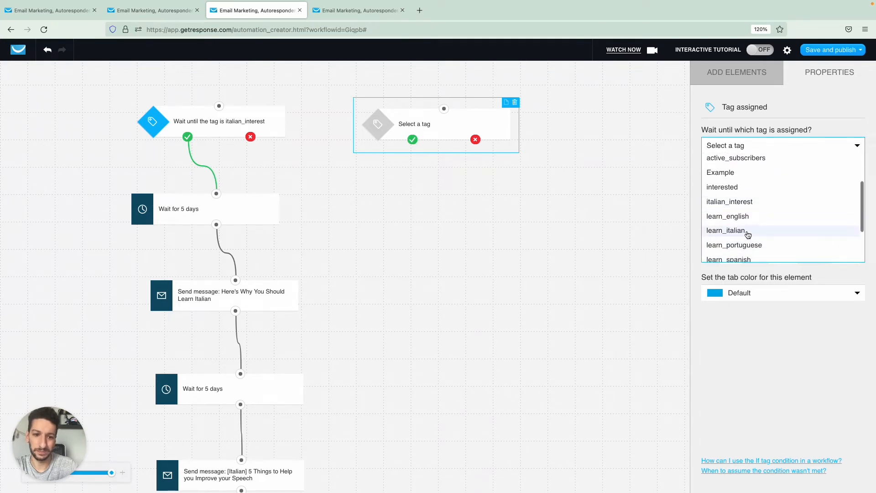
left_click(747, 231)
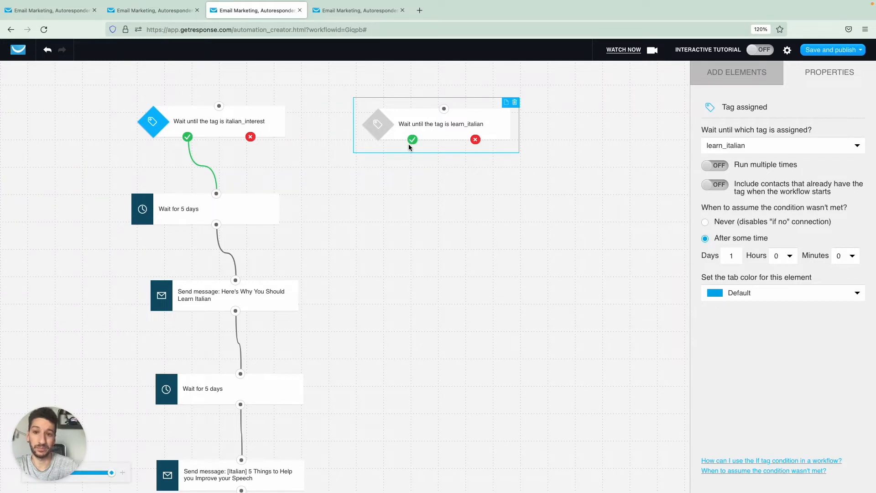
- Move the learn_italian condition next to the first 5-day wait and remove the connection between that wait and the first message
left_click(207, 132)
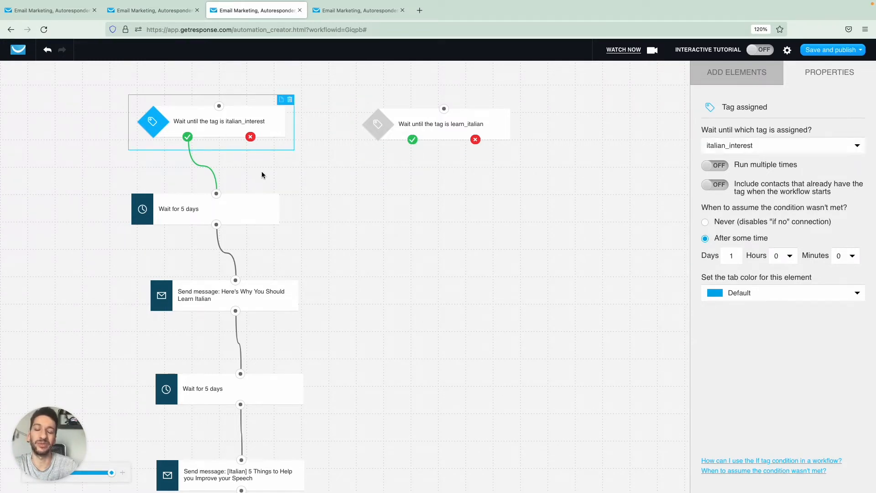
left_click(477, 131)
left_click_drag(472, 109, 389, 243)
left_click(230, 255)
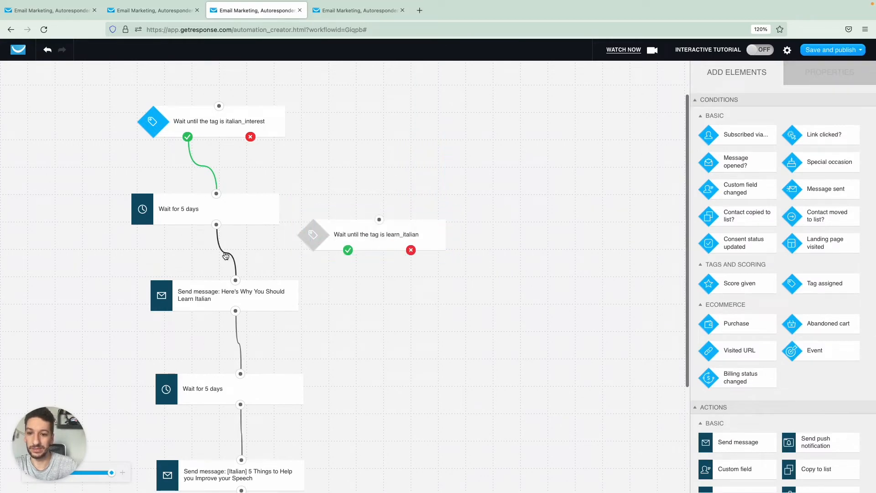
left_click(229, 254)
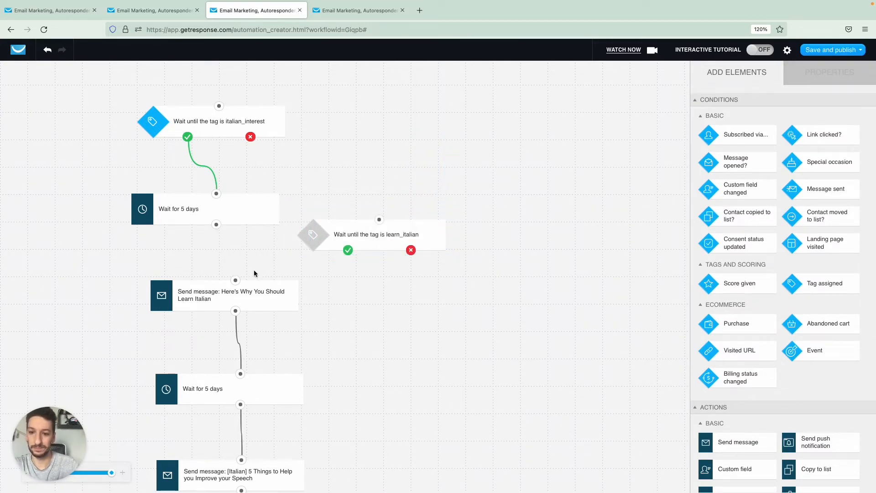
- Insert the learn_italian condition between the first 5-day wait and the Here's Why You Should Learn Italian message, using its met branch
left_click(247, 125)
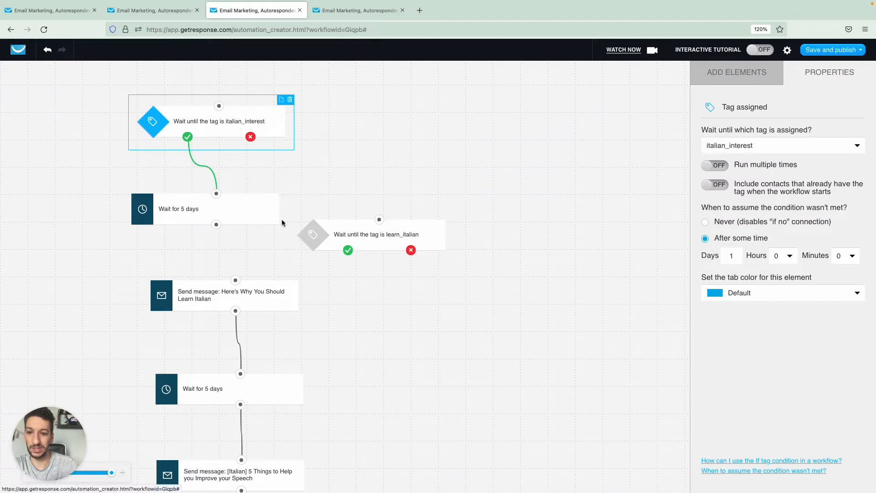
left_click_drag(344, 235, 342, 242)
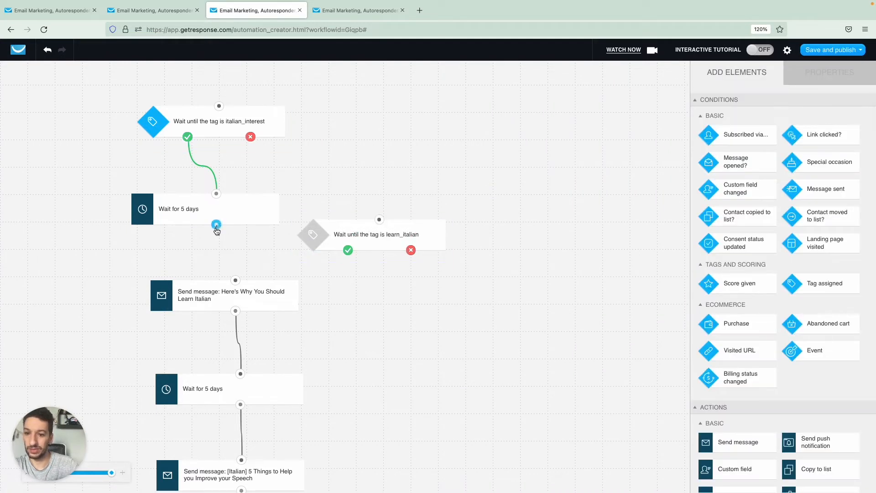
left_click_drag(216, 224, 379, 220)
left_click_drag(235, 280, 370, 258)
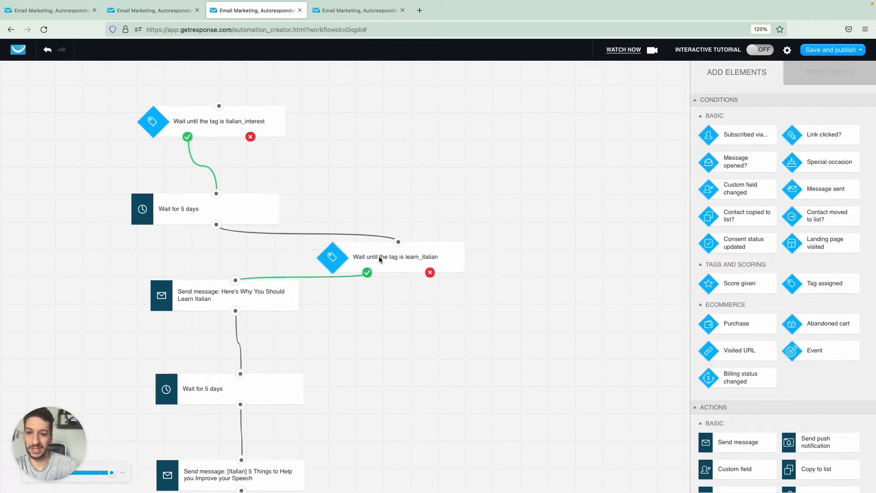
- Set the tag of the condition between the first wait and the first message to learn_english
left_click(755, 149)
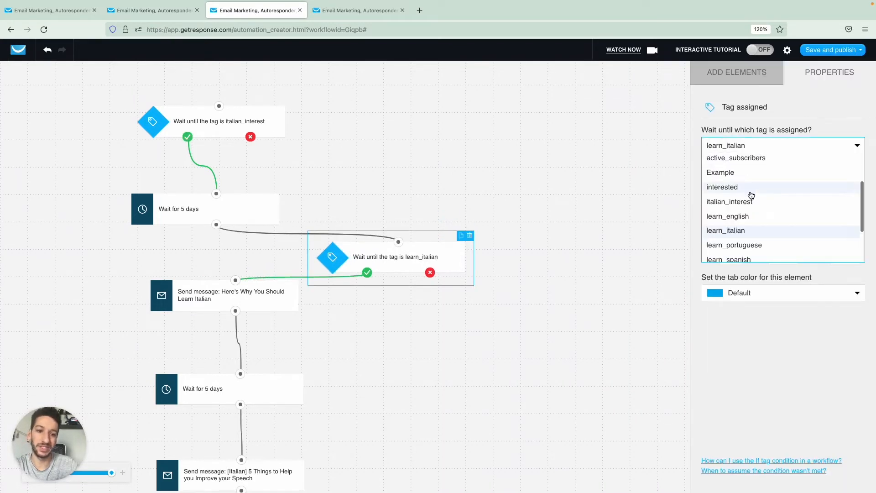
left_click(752, 216)
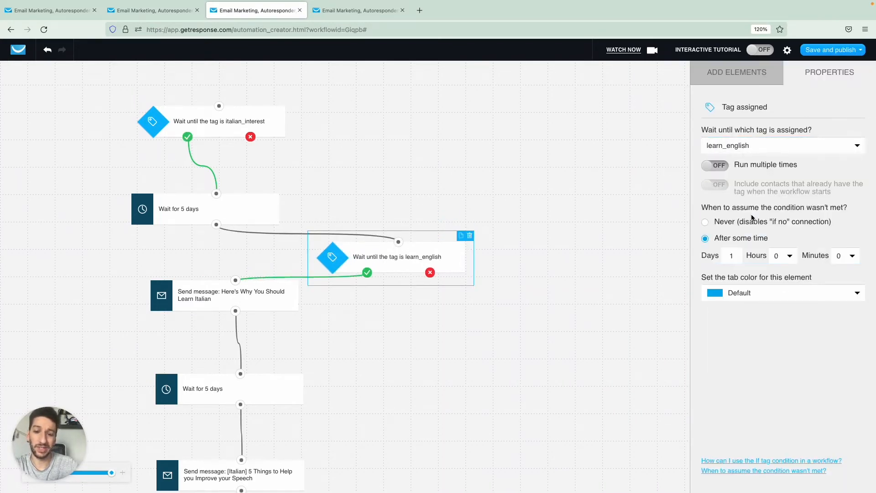
left_click(533, 319)
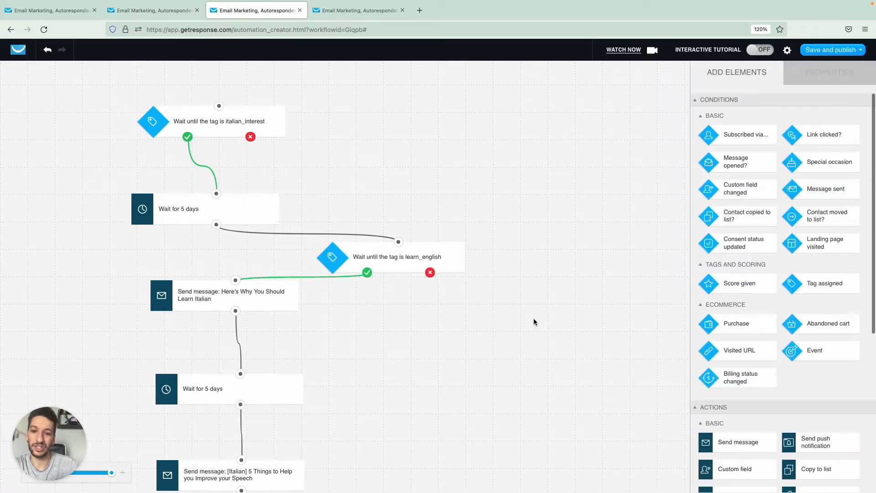
- Delete the learn_english condition and reconnect the first 5-day wait directly to the Here's Why You Should Learn Italian message
left_click(386, 265)
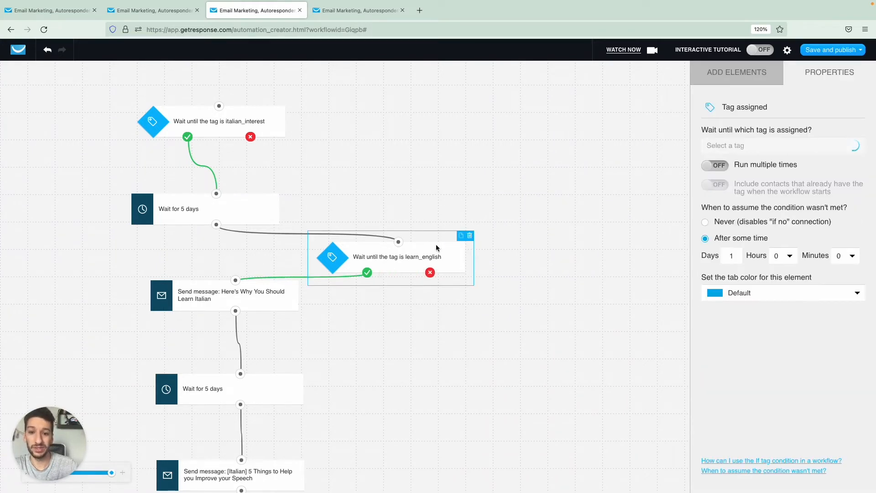
left_click(471, 236)
left_click_drag(217, 224, 236, 280)
- Make the italian_interest condition include contacts that already have the tag when the workflow starts
left_click(223, 131)
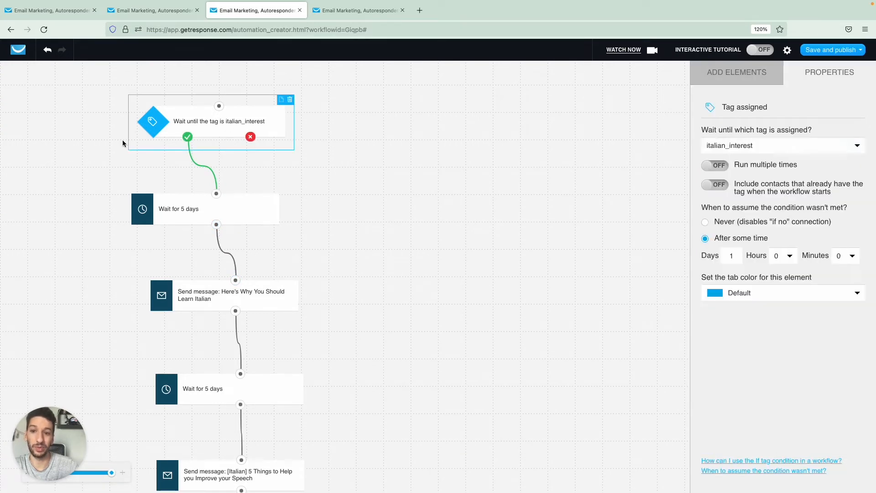
left_click(721, 189)
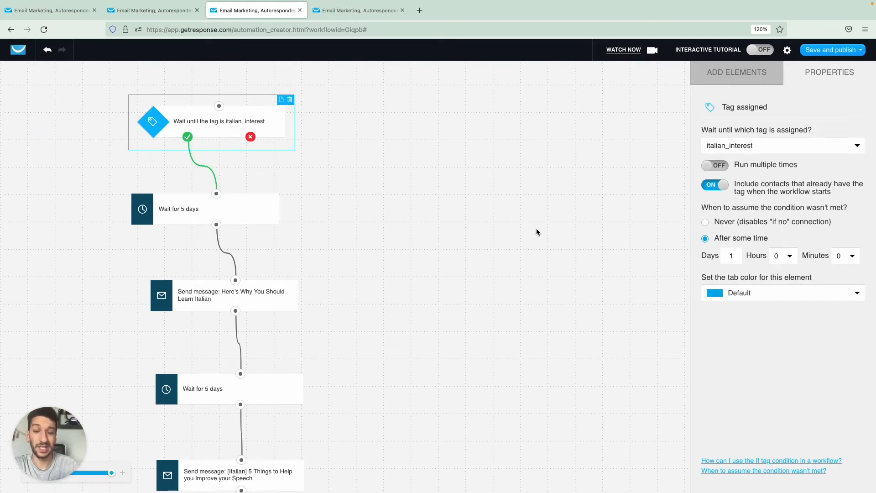
- Examine the settings of the first 5-day wait and the Here's Why You Should Learn Italian message action
scroll(536, 231, "down", 1)
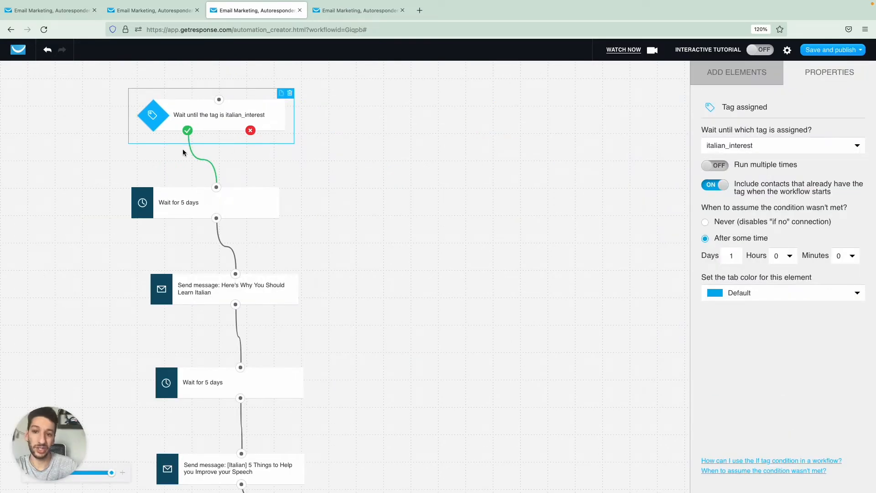
scroll(204, 176, "down", 1)
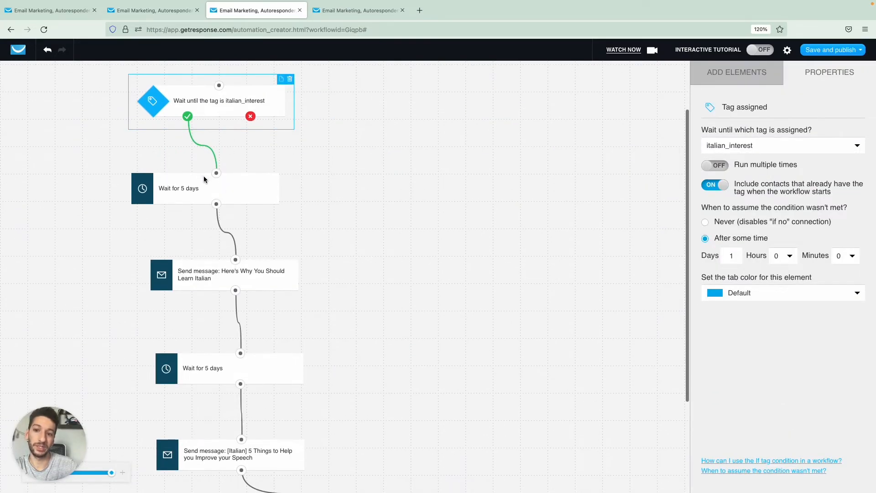
left_click(217, 190)
scroll(261, 191, "down", 2)
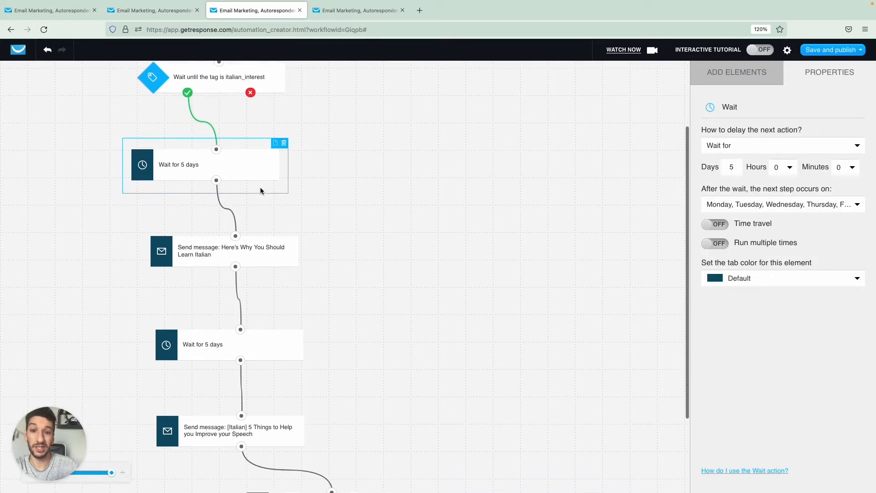
scroll(273, 198, "down", 3)
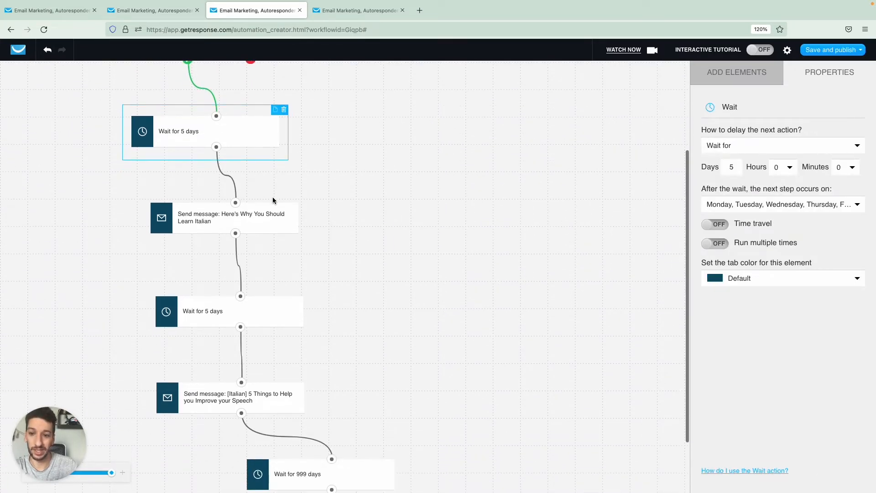
left_click(268, 214)
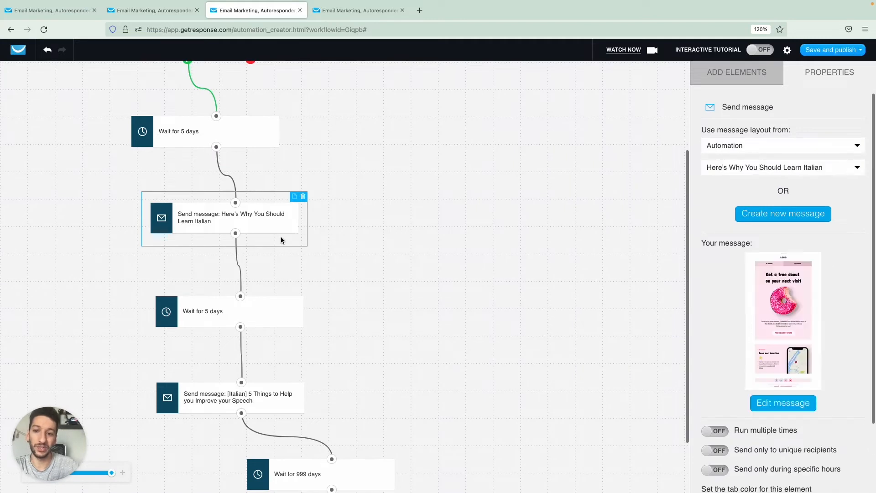
- Review the Italian sequence from the italian_interest condition through the waits and messages, inspecting the settings of each element
scroll(311, 245, "down", 3)
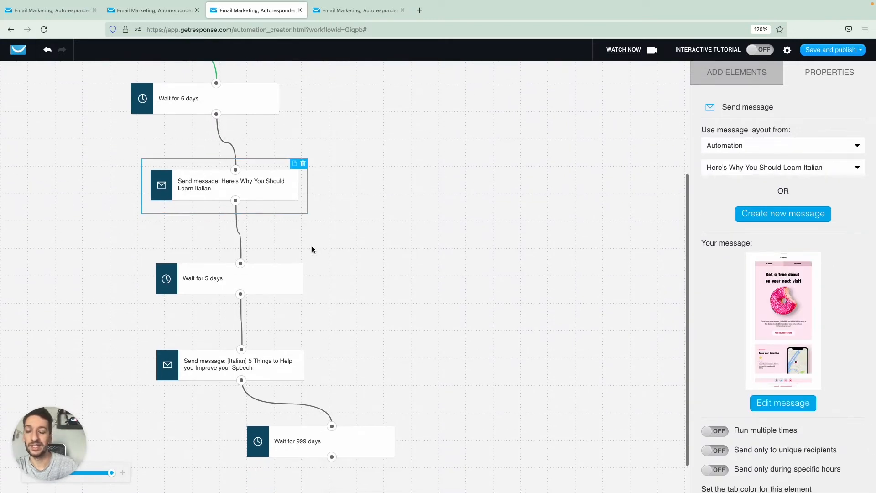
scroll(312, 249, "down", 3)
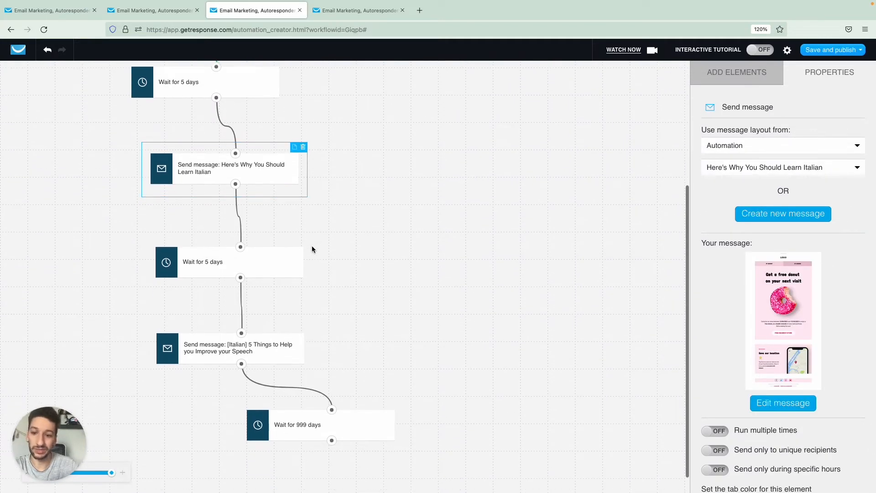
left_click(262, 340)
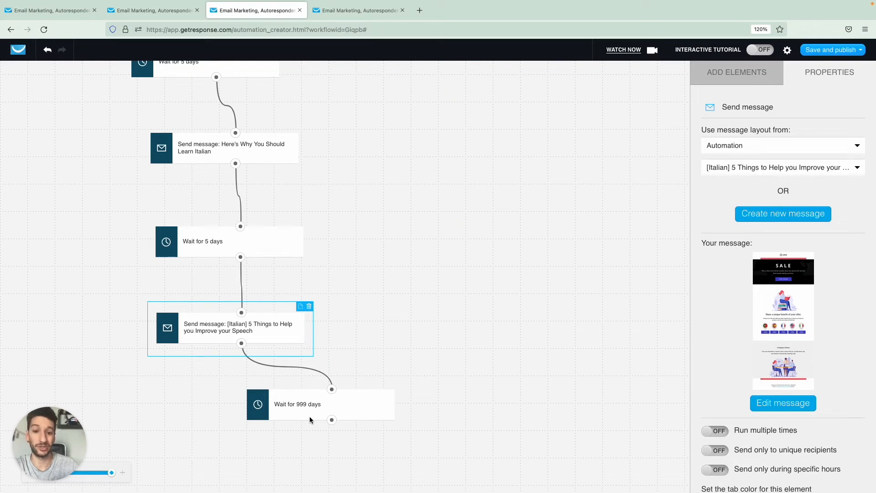
scroll(260, 284, "up", 5)
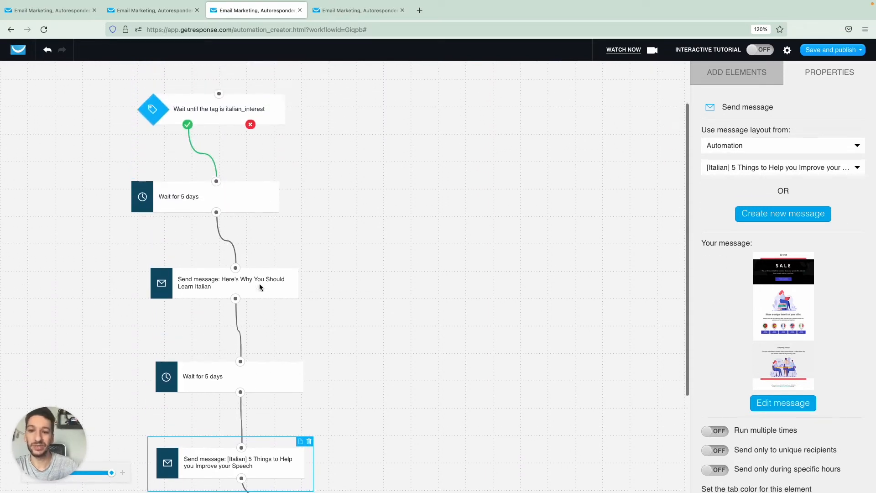
scroll(259, 284, "down", 1)
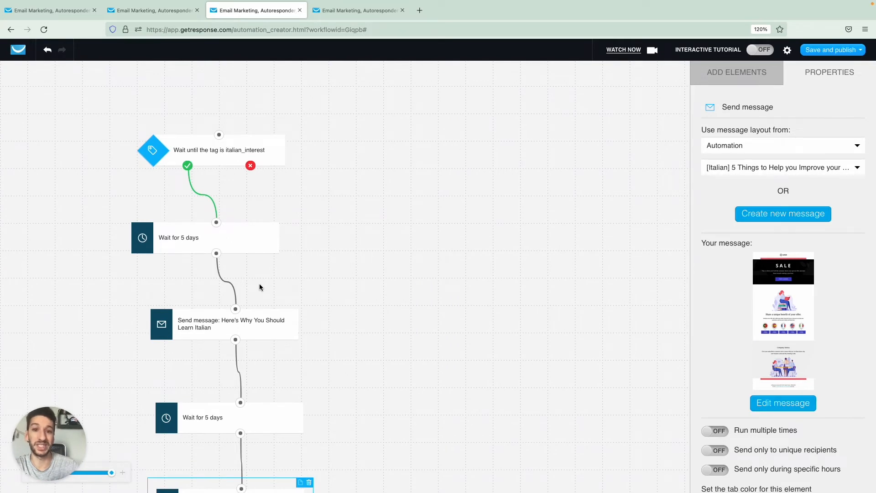
scroll(259, 284, "down", 2)
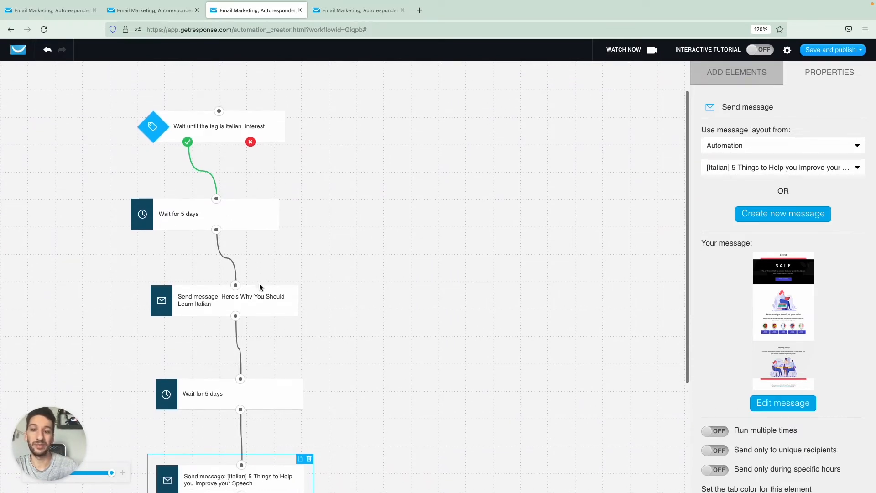
scroll(259, 284, "down", 1)
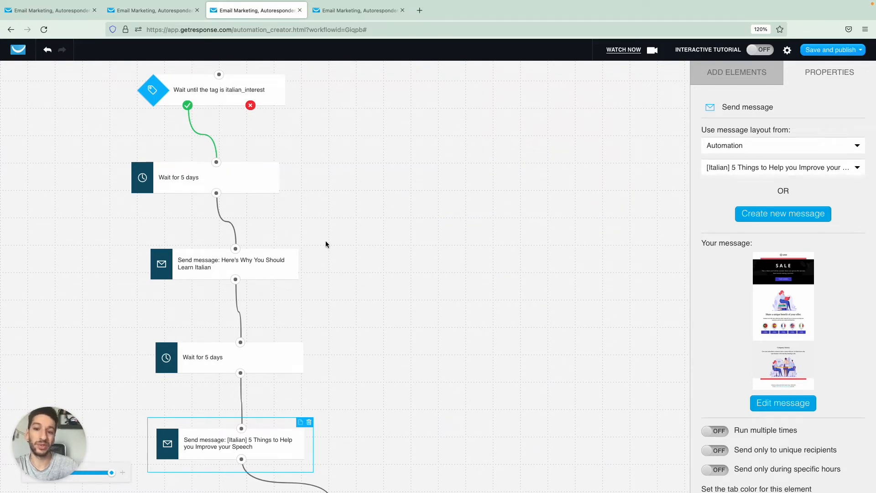
scroll(327, 244, "down", 1)
scroll(326, 244, "down", 1)
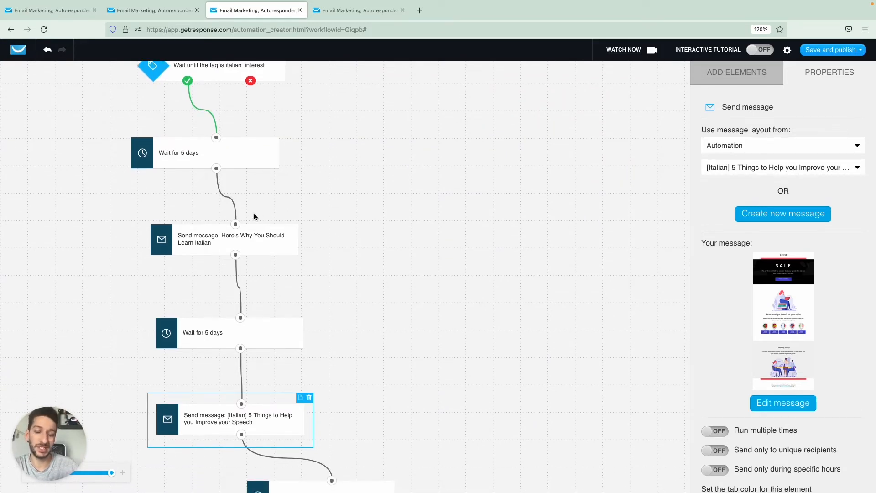
left_click(231, 165)
left_click(221, 241)
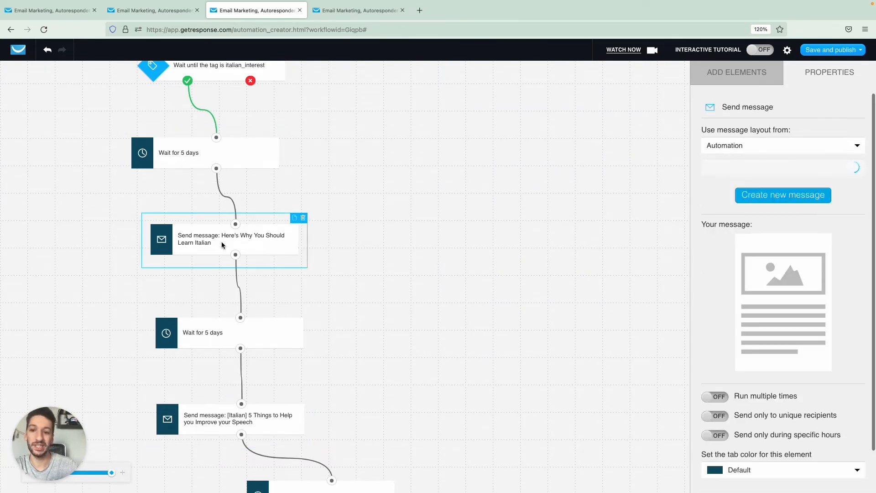
left_click(209, 334)
left_click(229, 417)
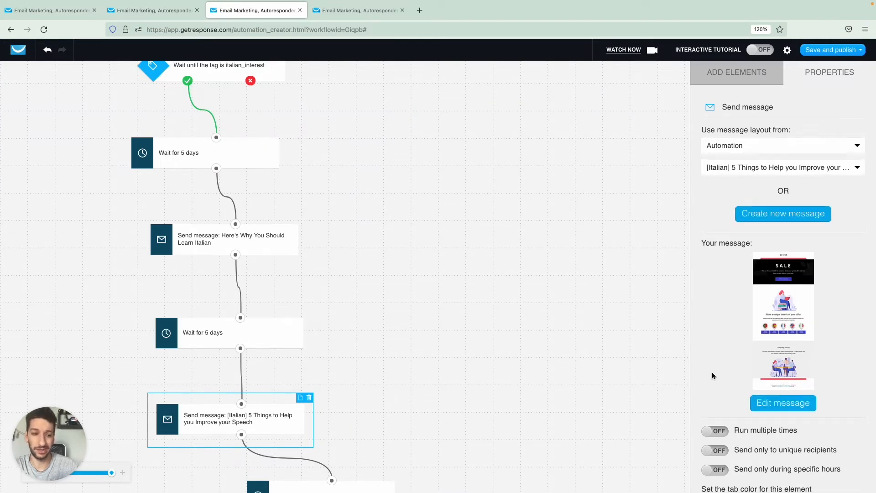
scroll(414, 309, "down", 3)
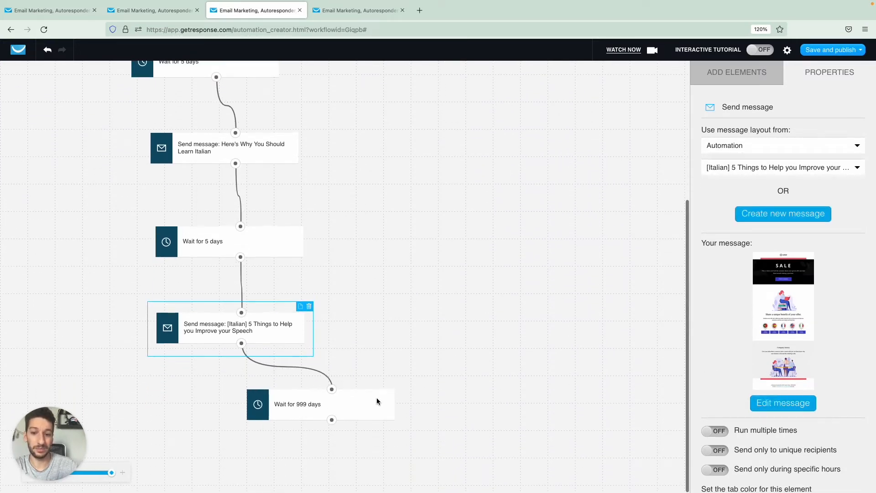
- Add a Send message action beside the 999-day wait and connect the wait's output to it
left_click(366, 404)
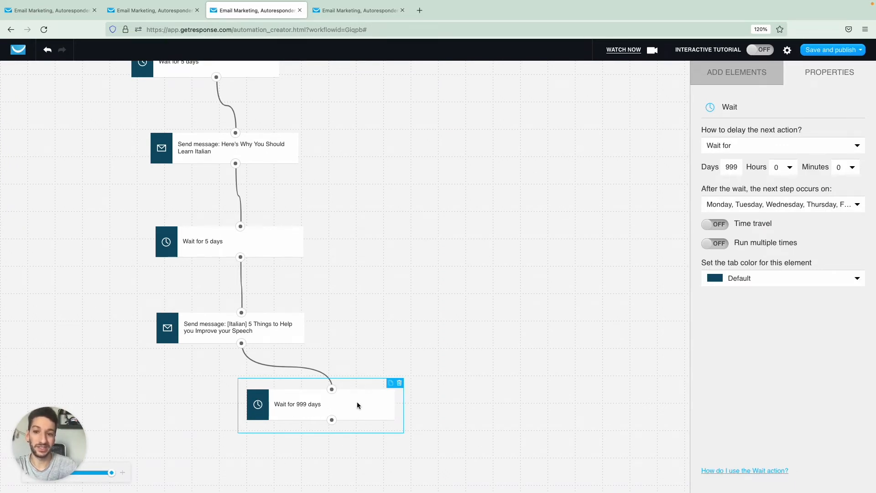
left_click_drag(351, 403, 352, 407)
left_click(737, 72)
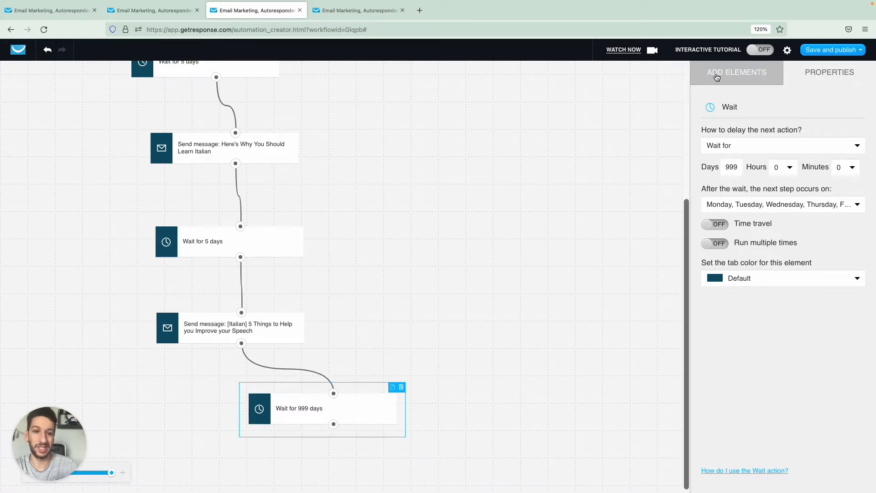
scroll(749, 199, "down", 5)
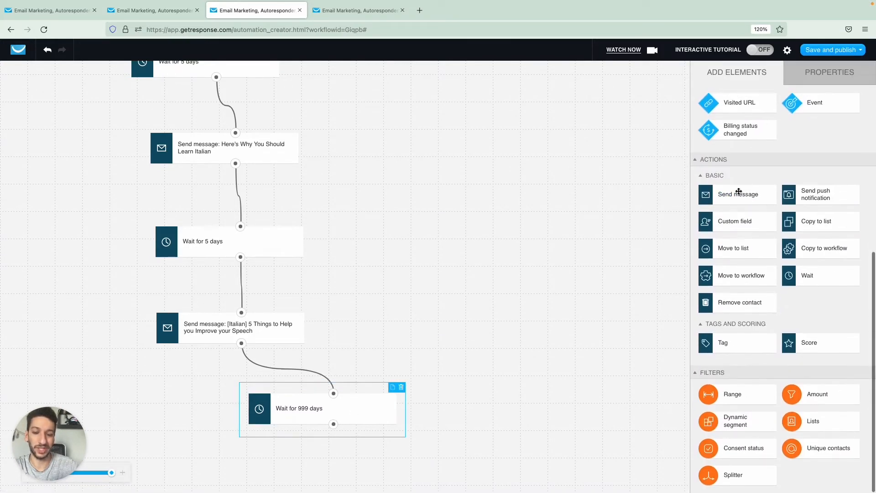
left_click_drag(749, 194, 500, 375)
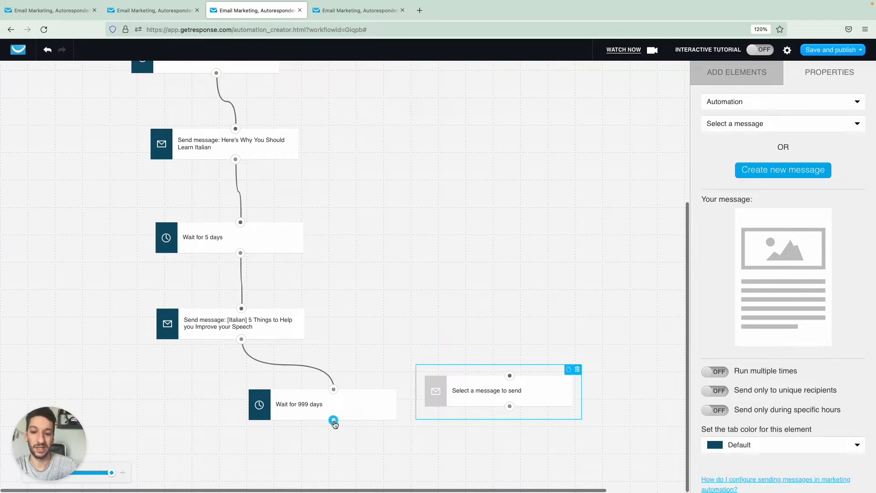
left_click_drag(334, 420, 484, 427)
- Set the last wait in the Italian sequence to 5 days
left_click(369, 404)
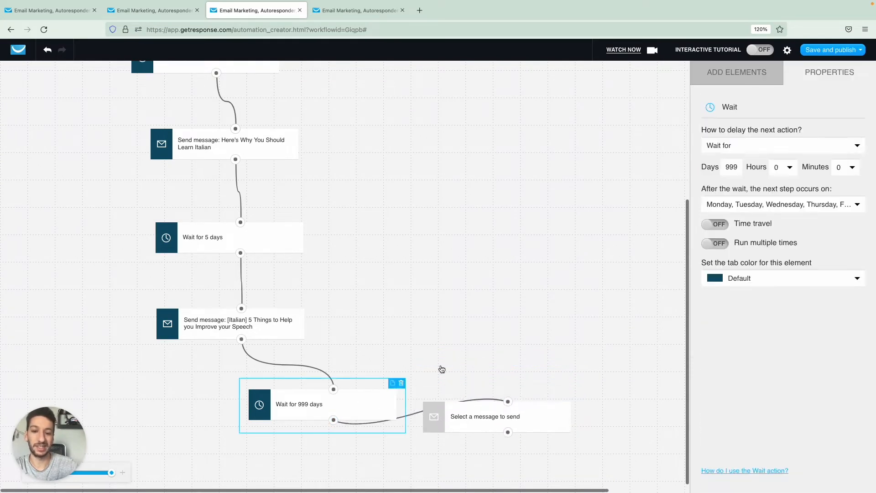
double_click(731, 167)
type("5")
left_click(571, 190)
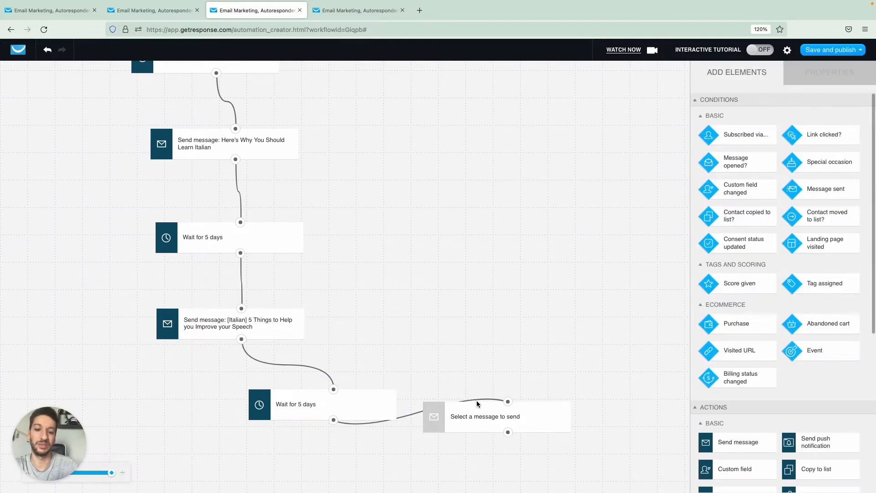
- Delete the empty Send message action connected after the last wait
left_click(475, 423)
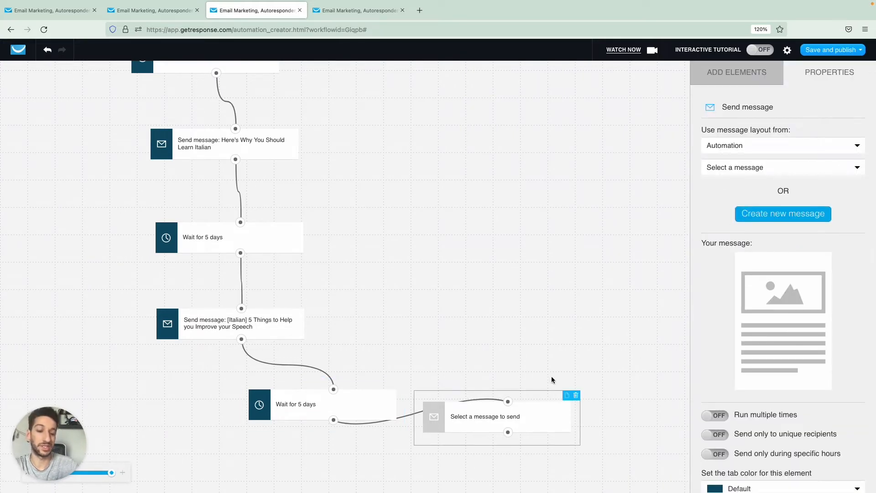
left_click(576, 396)
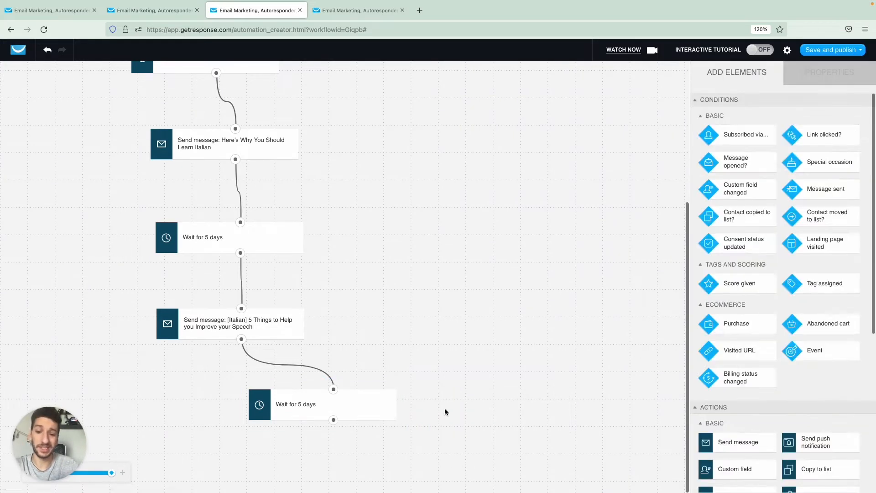
- Set the tab color of the first two 5-day waits in the Italian sequence to Red
scroll(384, 411, "up", 5)
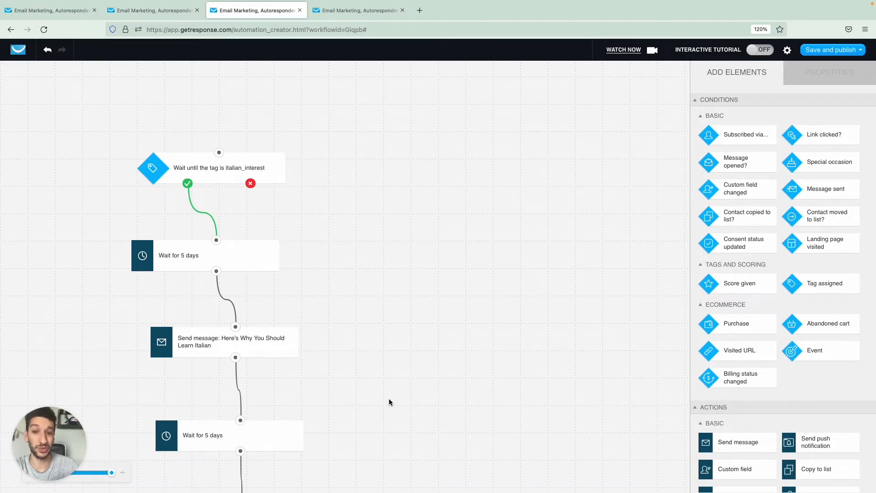
scroll(389, 402, "down", 2)
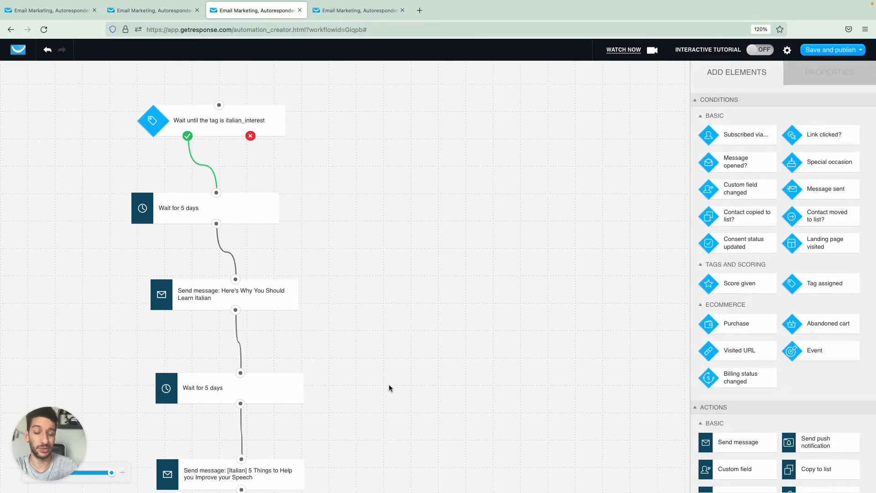
scroll(390, 388, "down", 2)
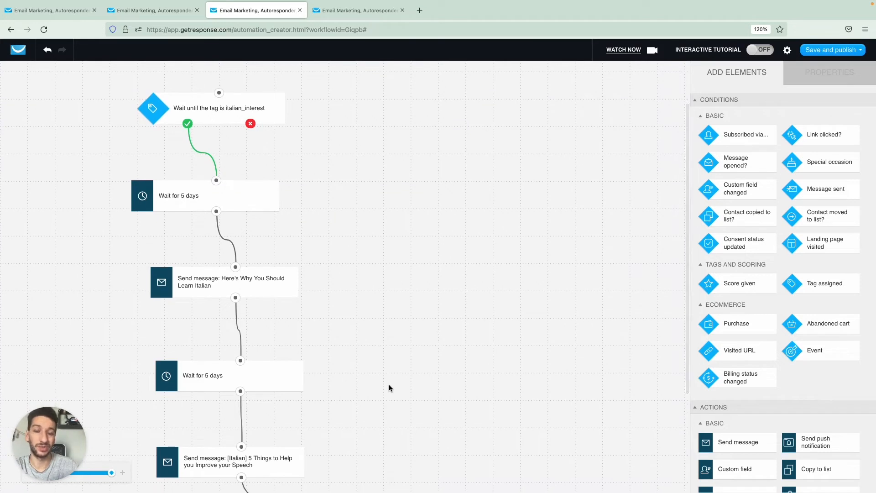
scroll(389, 388, "down", 1)
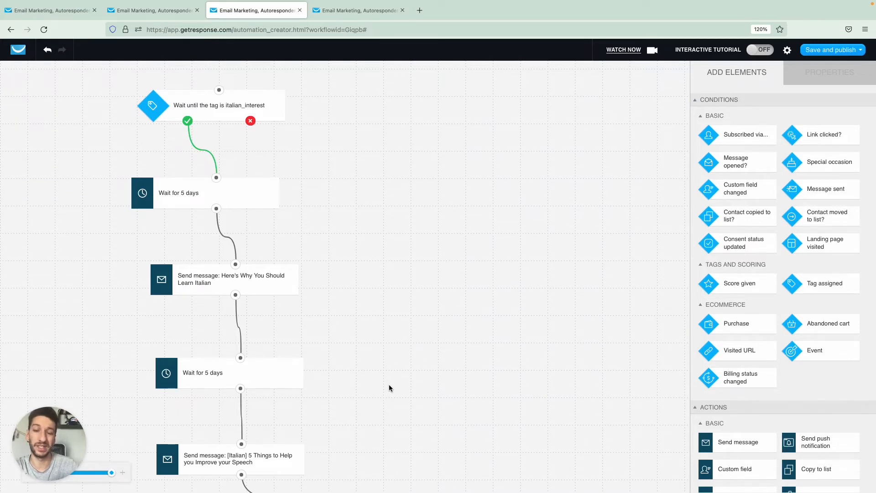
scroll(389, 386, "down", 2)
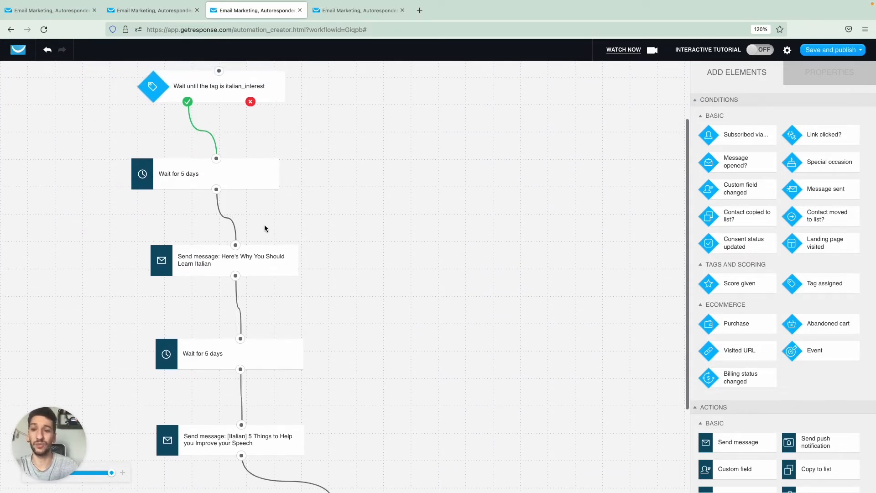
left_click(252, 188)
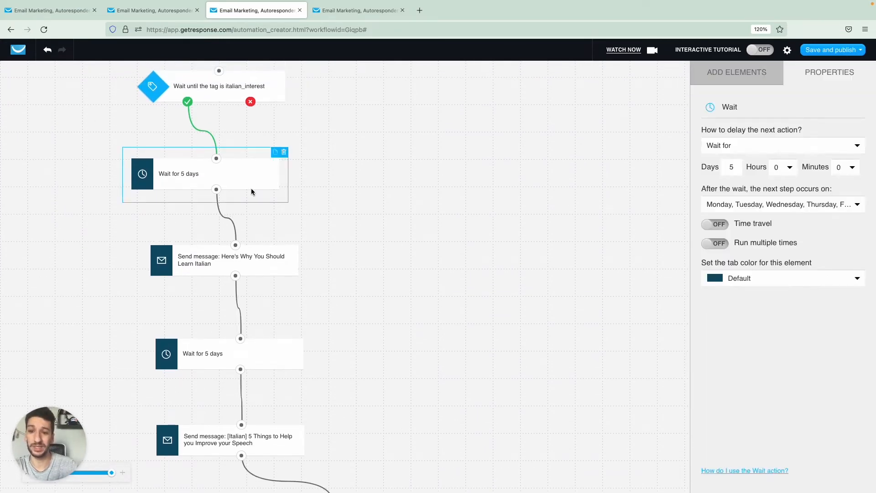
left_click(760, 285)
left_click(756, 305)
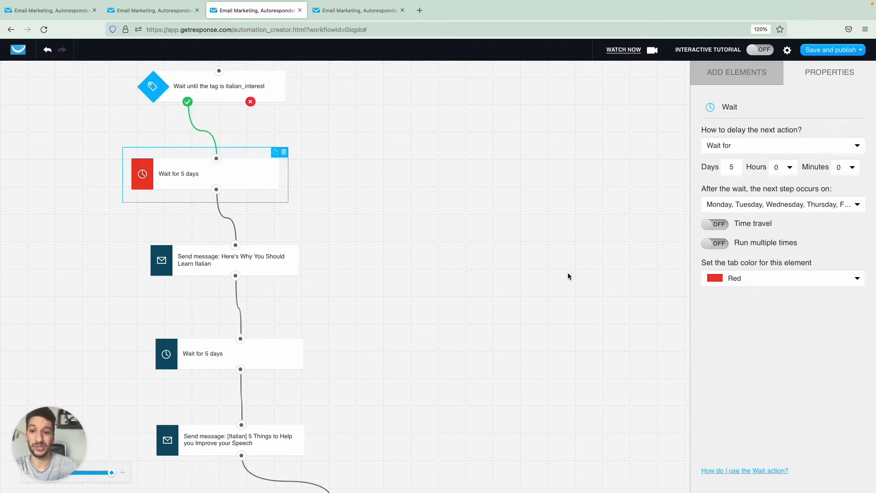
left_click(275, 354)
left_click(727, 278)
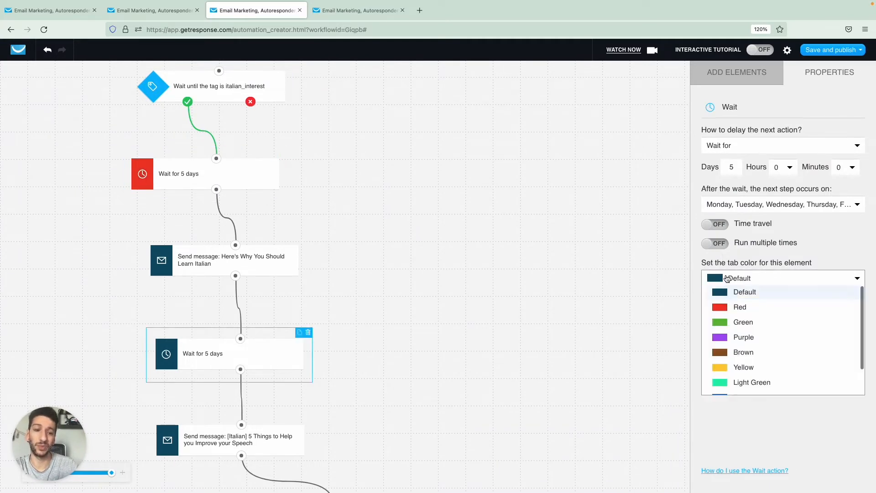
left_click(735, 308)
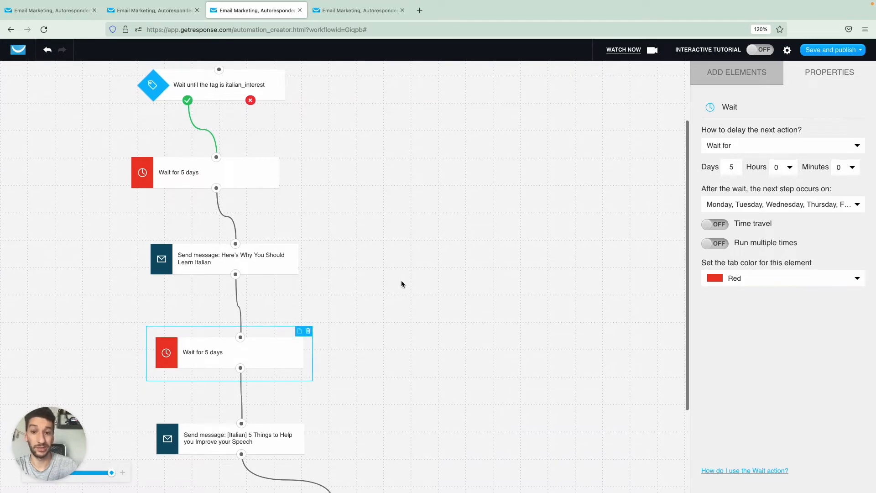
- Set the tab color of both Send message actions, Here's Why You Should Learn Italian and [Italian] 5 Things, to Green
scroll(402, 282, "down", 3)
left_click(267, 202)
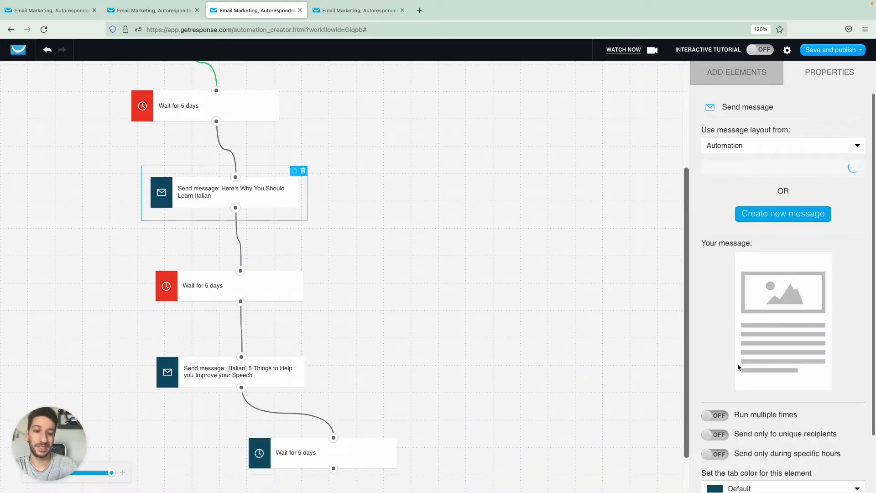
scroll(737, 363, "down", 3)
left_click(724, 428)
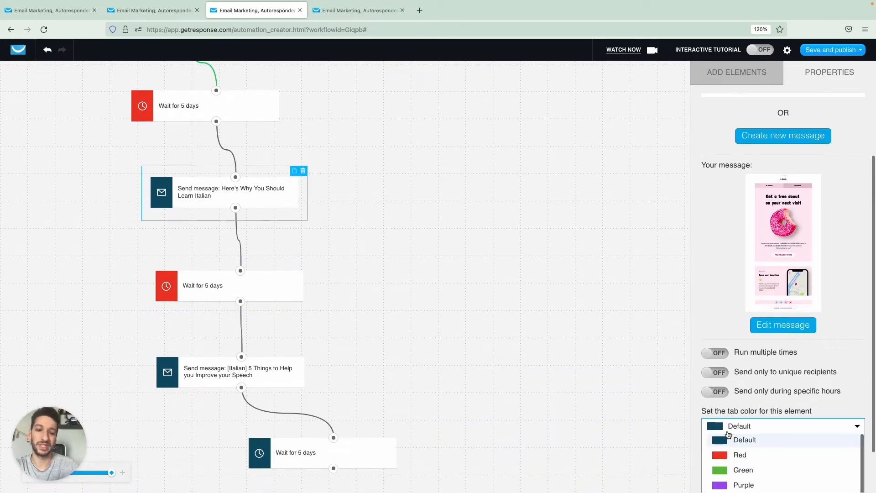
left_click(751, 471)
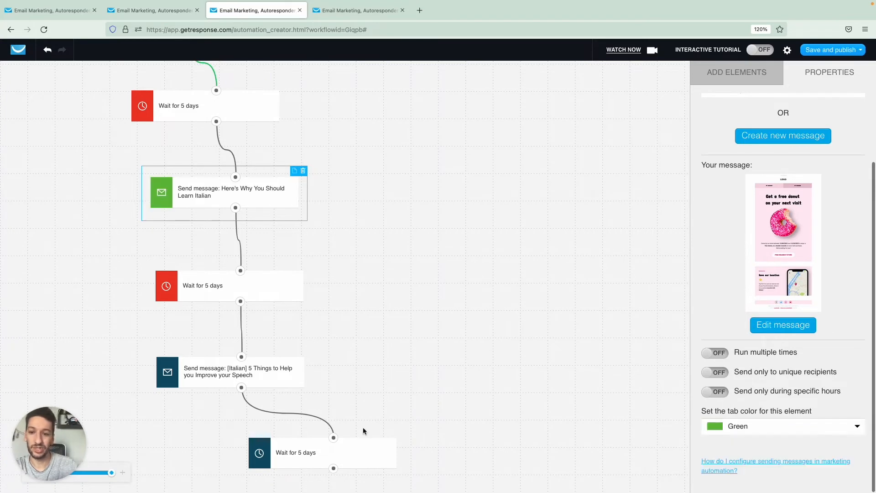
left_click(292, 381)
left_click(731, 445)
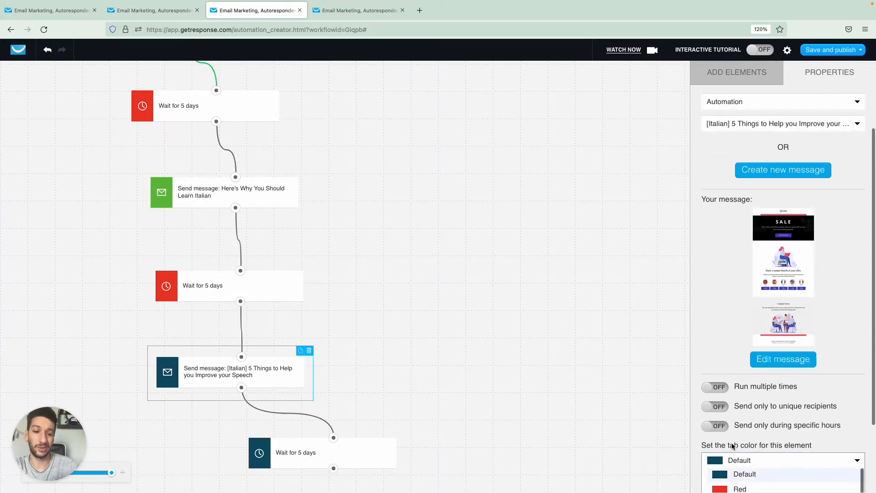
left_click(741, 474)
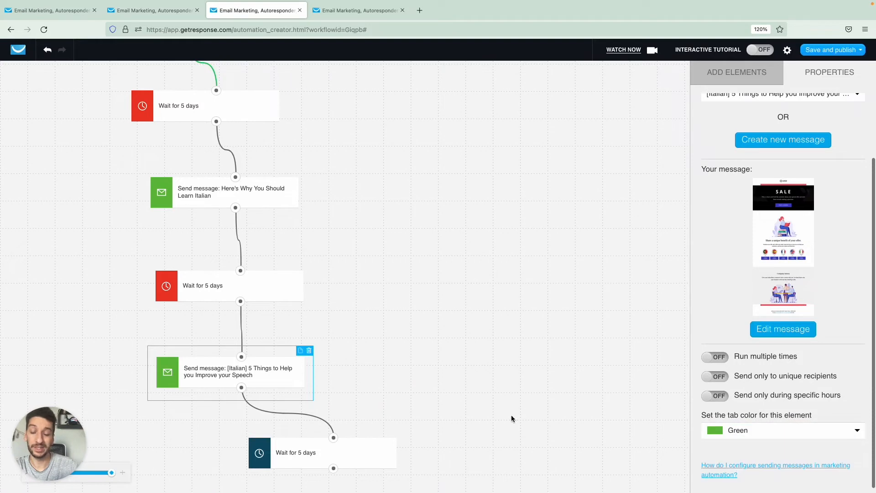
scroll(480, 387, "down", 2)
scroll(297, 234, "up", 3)
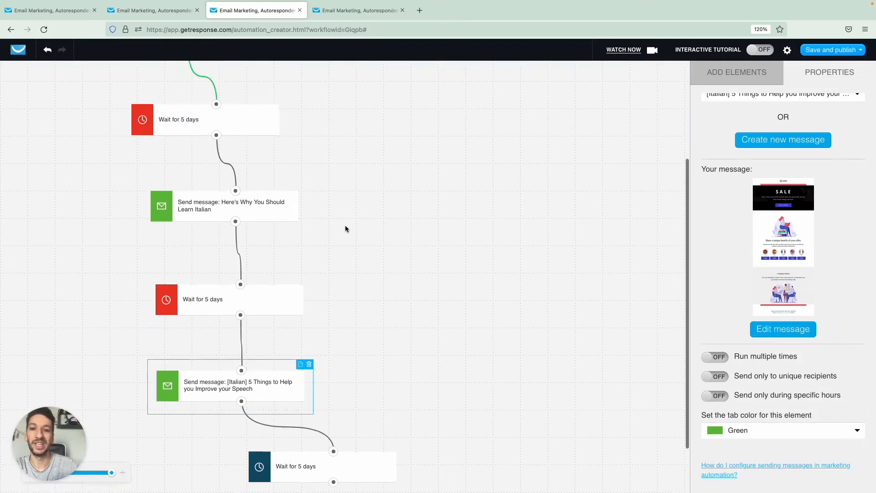
scroll(346, 226, "up", 7)
scroll(346, 226, "down", 6)
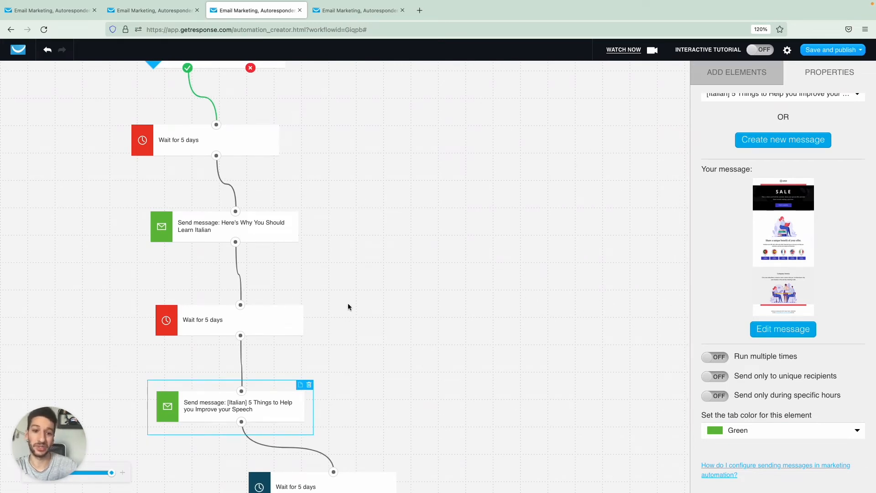
scroll(349, 306, "down", 2)
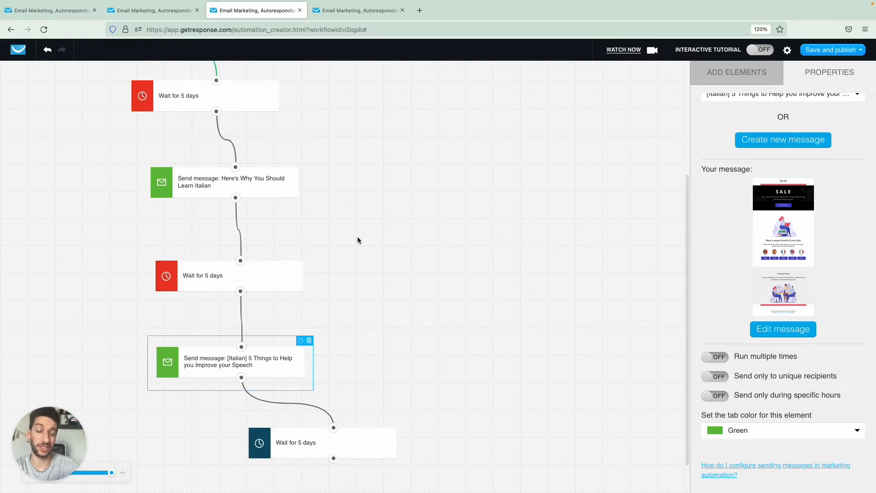
scroll(358, 240, "up", 1)
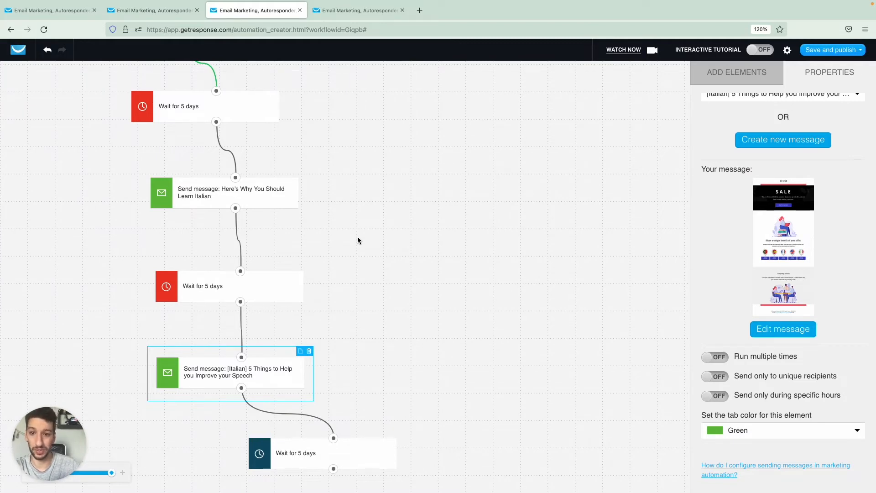
- Switch to the workflow with Italian, English and Portuguese sequences and compare their parallel paths and color coding
key("ctrl+Tab")
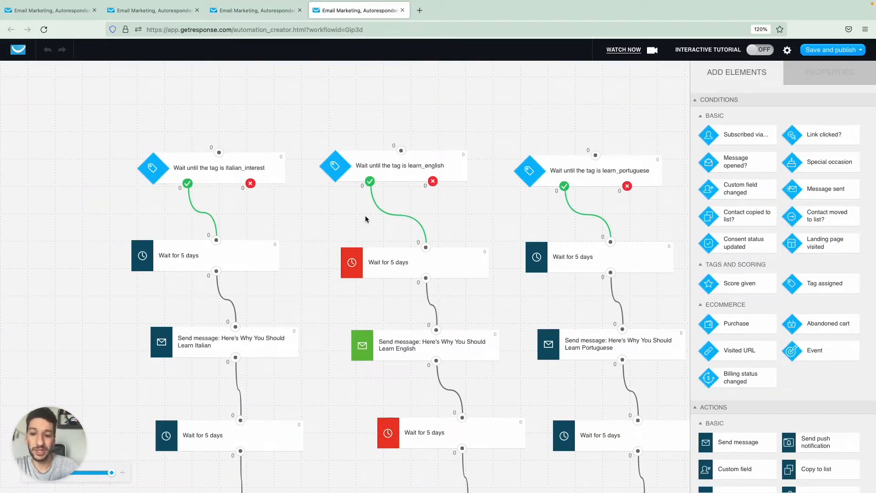
scroll(366, 219, "down", 2)
scroll(332, 214, "down", 2)
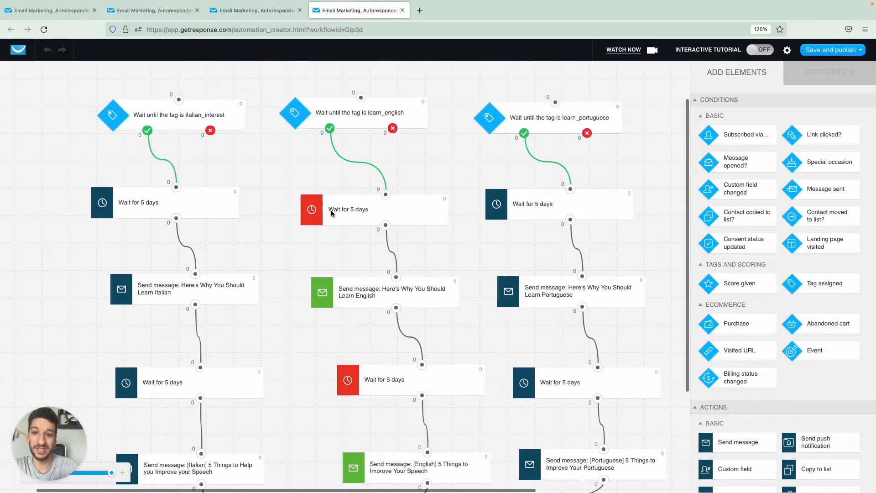
scroll(332, 213, "right", 1)
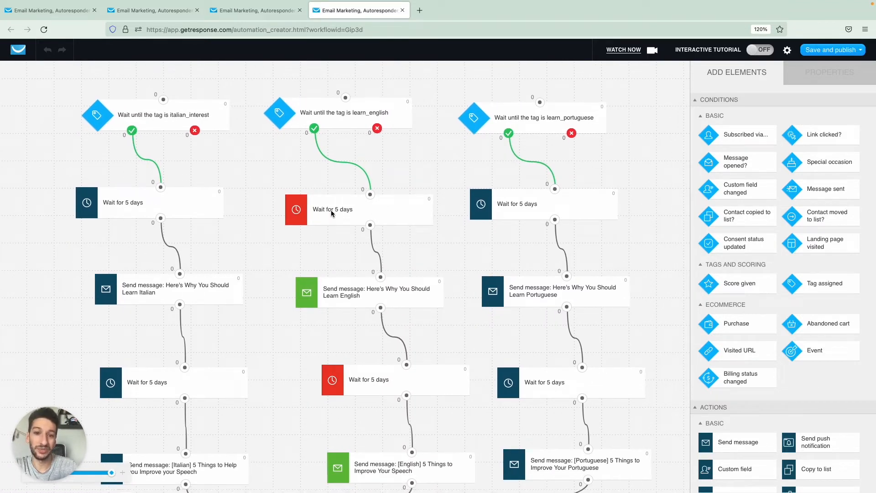
- Examine the three language branches of the workflow and the settings of the italian_interest tag condition
scroll(331, 213, "down", 1)
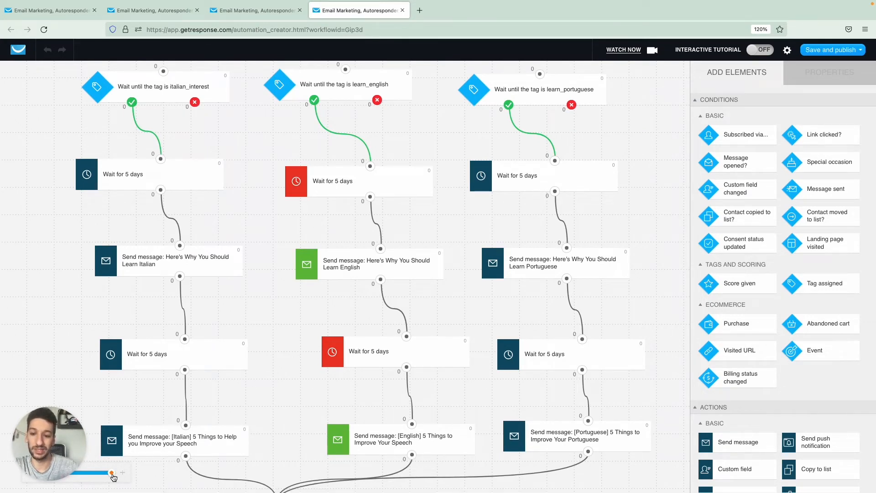
left_click_drag(72, 437, 851, 434)
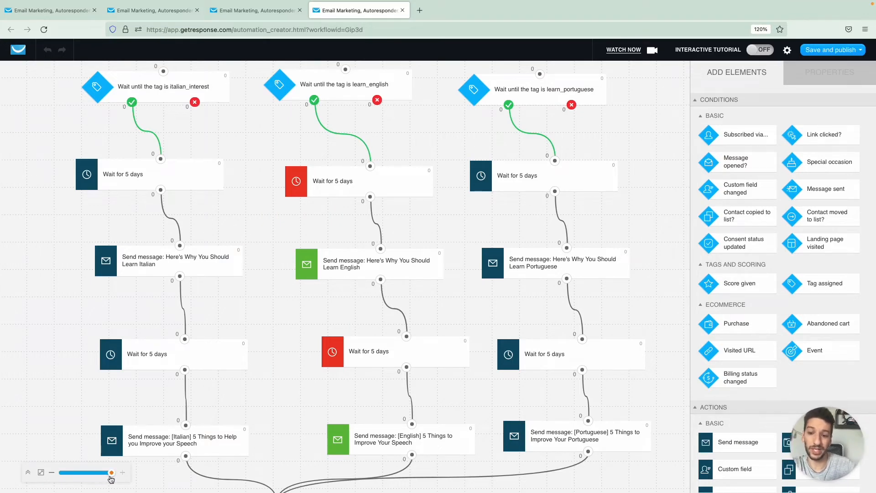
mouse_move(111, 473)
left_mouse_down()
mouse_move(89, 473)
mouse_move(112, 473)
left_mouse_up()
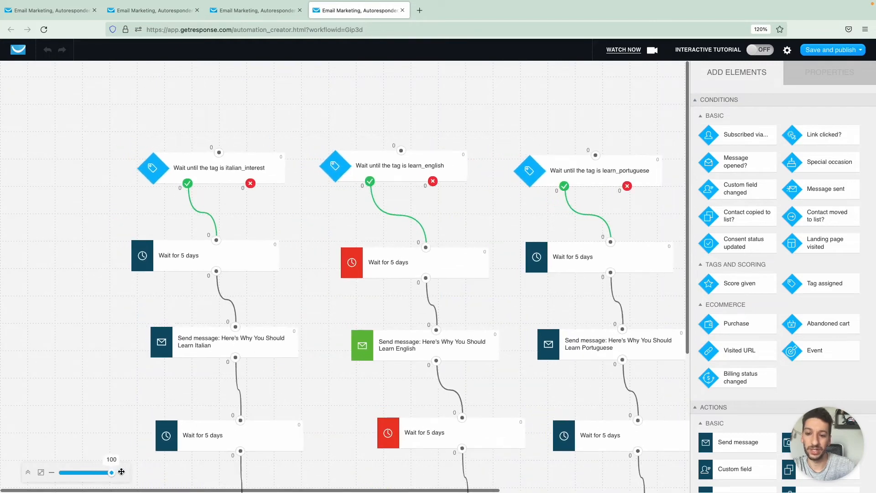
scroll(251, 356, "right", 3)
scroll(251, 356, "down", 2)
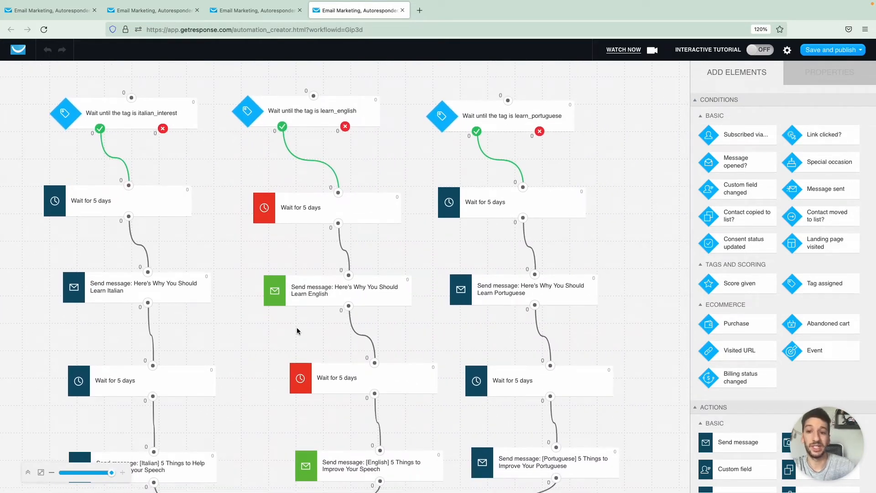
scroll(297, 330, "down", 1)
scroll(298, 331, "left", 1)
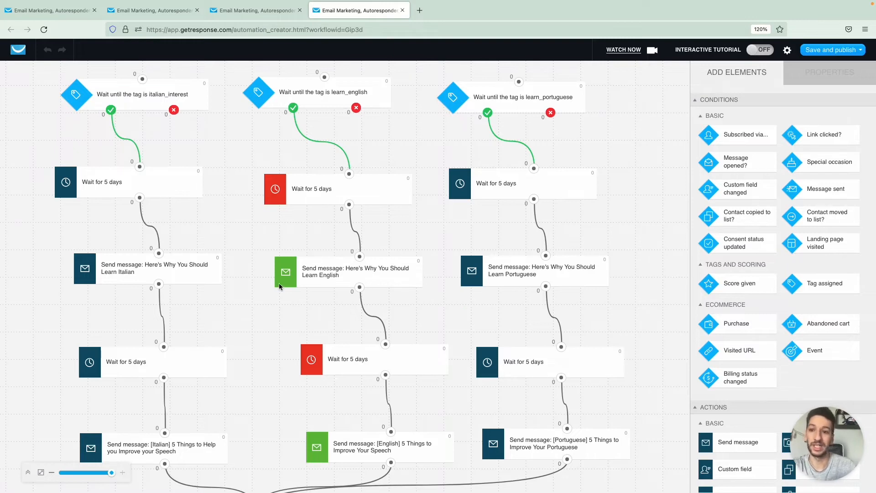
left_click(164, 97)
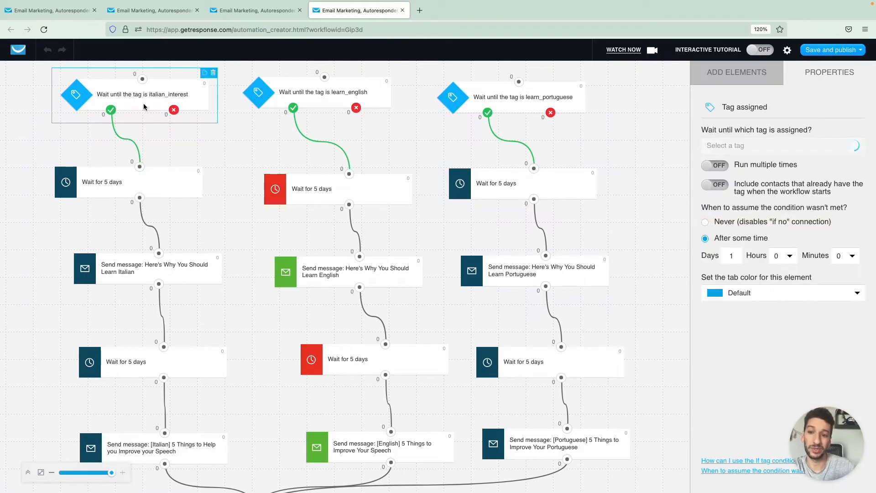
left_click(253, 179)
- Inspect the wait and send-message elements along the learn_english branch, down to the "[English] 5 Things to Improve Your Speech" message
scroll(255, 180, "down", 1)
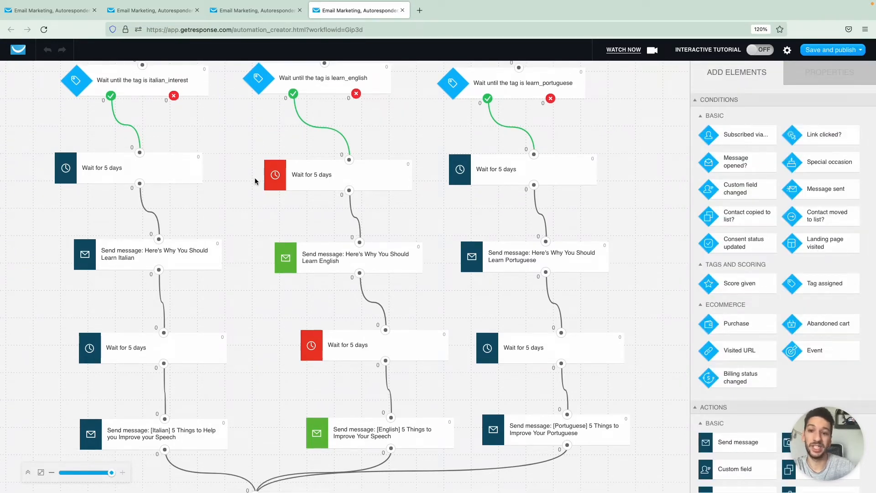
scroll(254, 181, "down", 1)
scroll(267, 180, "up", 2)
left_click(277, 202)
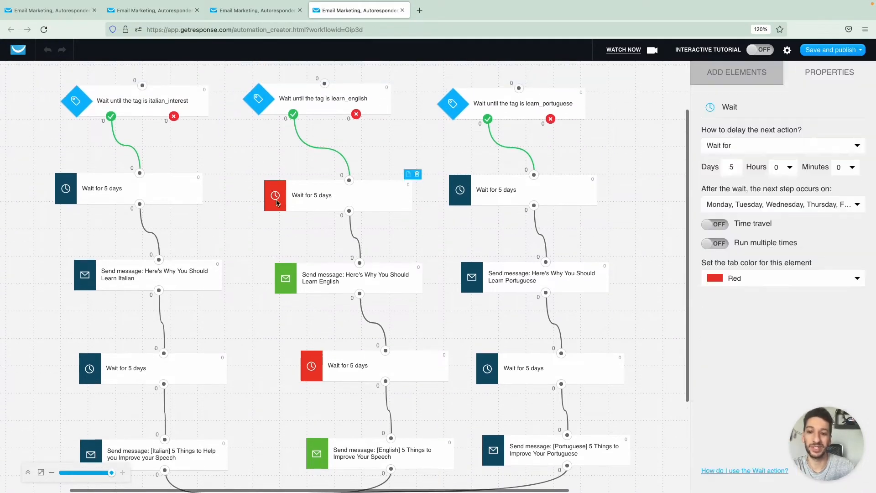
left_click(301, 288)
left_click(327, 356)
left_click(338, 450)
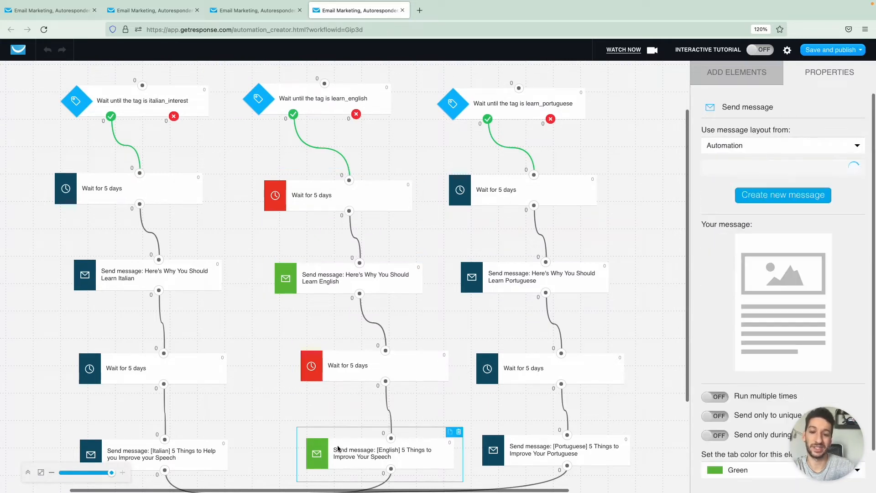
- Inspect the settings of the final wait element shared by all three branches and return to the workflows list
scroll(243, 355, "down", 6)
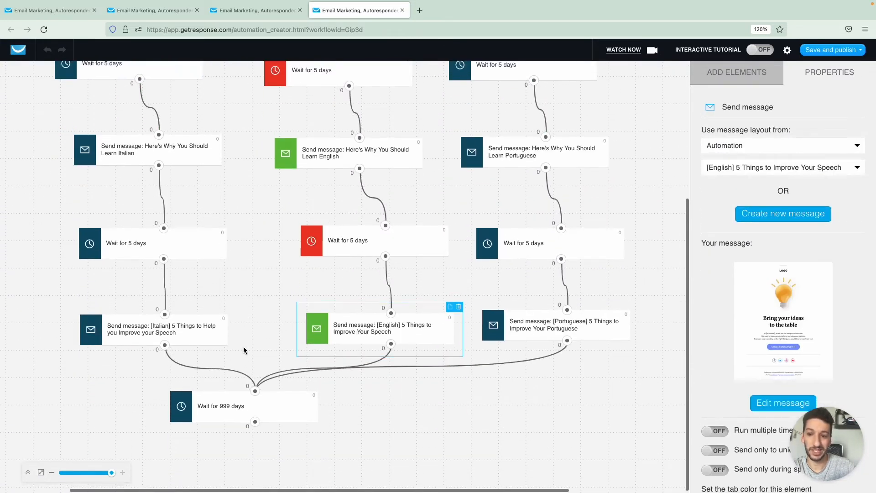
scroll(243, 350, "up", 1)
left_click(227, 432)
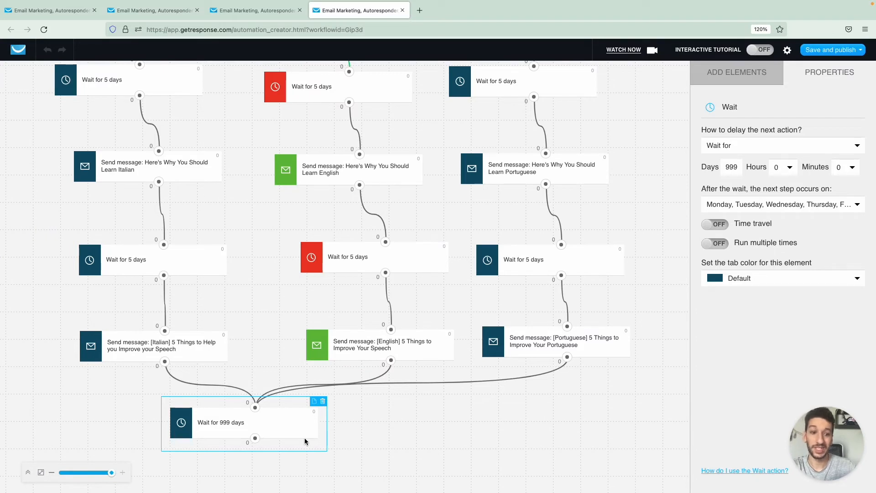
key("ctrl+Tab")
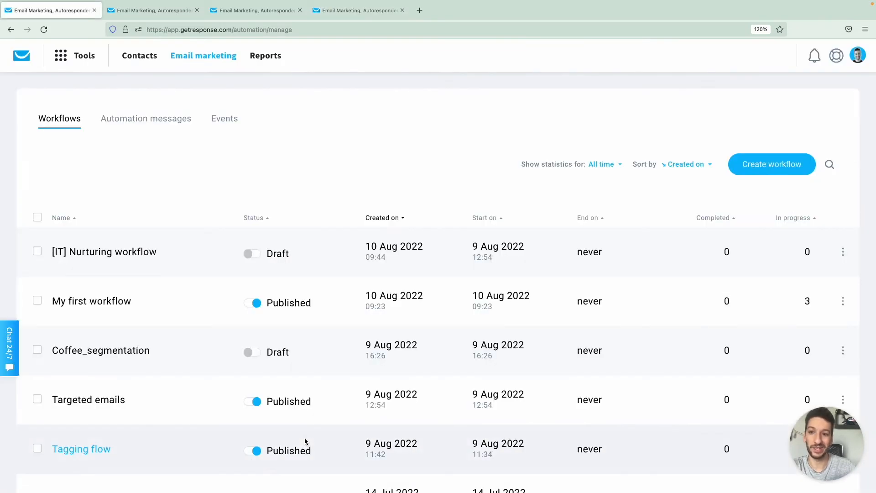
scroll(194, 229, "down", 1)
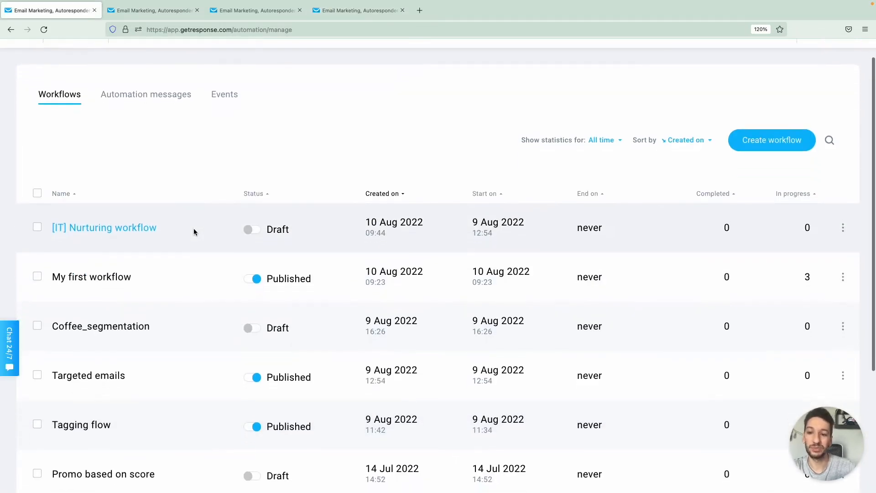
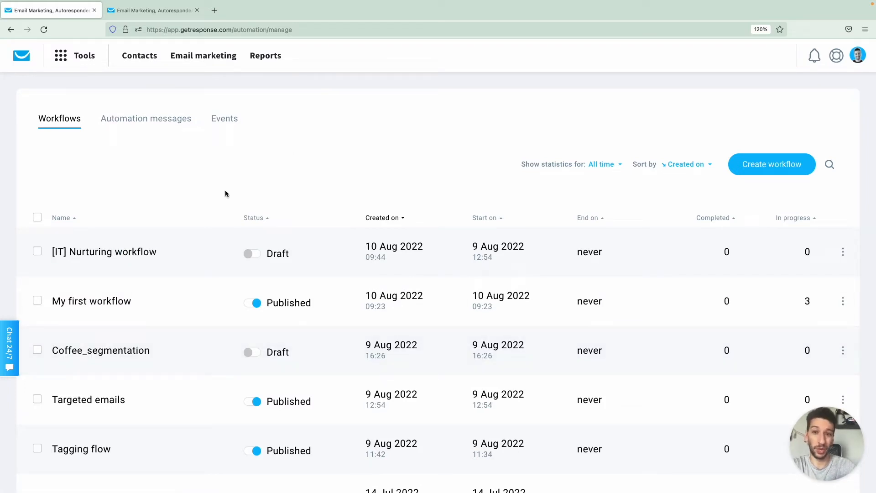
- Switch to the open coffee workflow and inspect its starting condition for subscribers to the All about coffee list
key("ctrl+Tab")
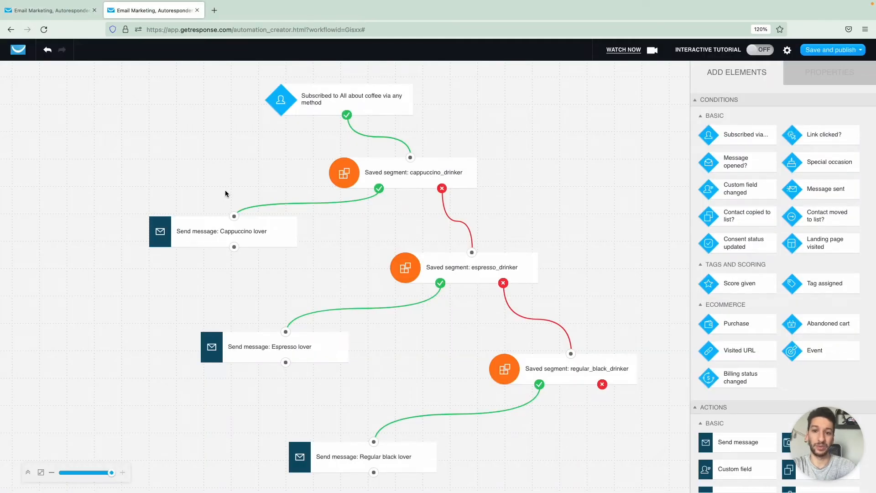
scroll(235, 173, "down", 1)
scroll(235, 172, "right", 1)
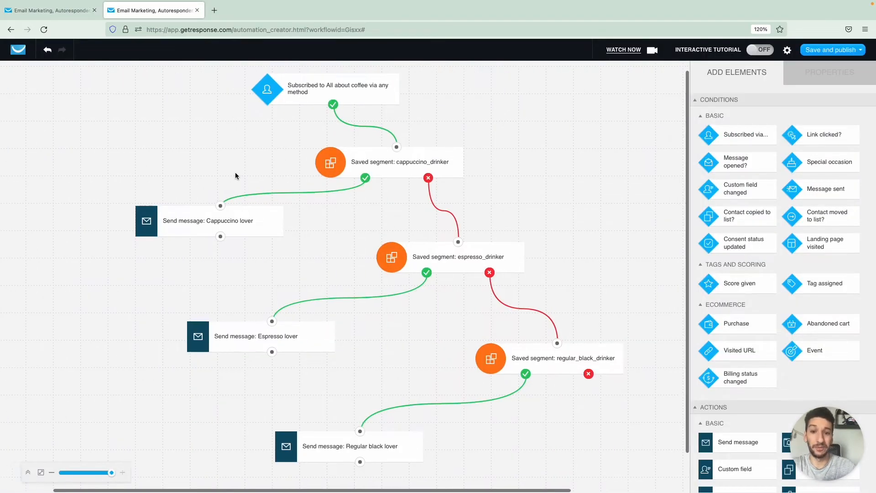
scroll(234, 176, "right", 3)
scroll(201, 166, "left", 1)
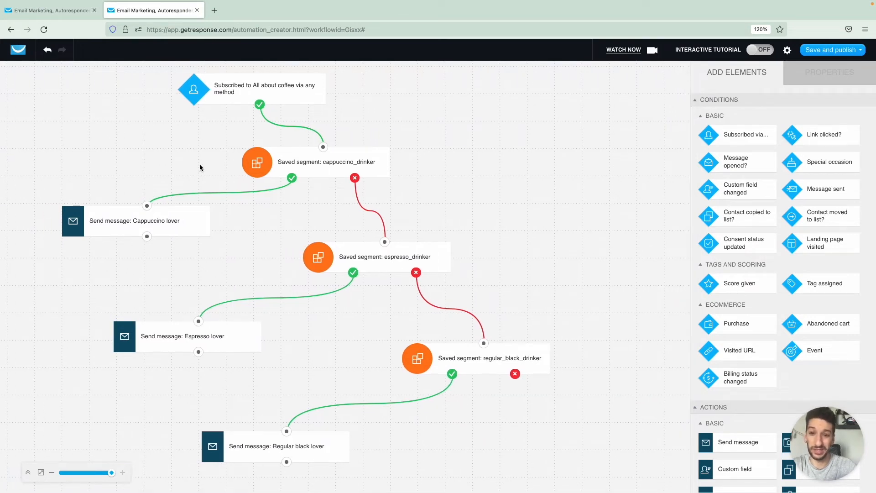
scroll(200, 168, "left", 2)
left_click(309, 86)
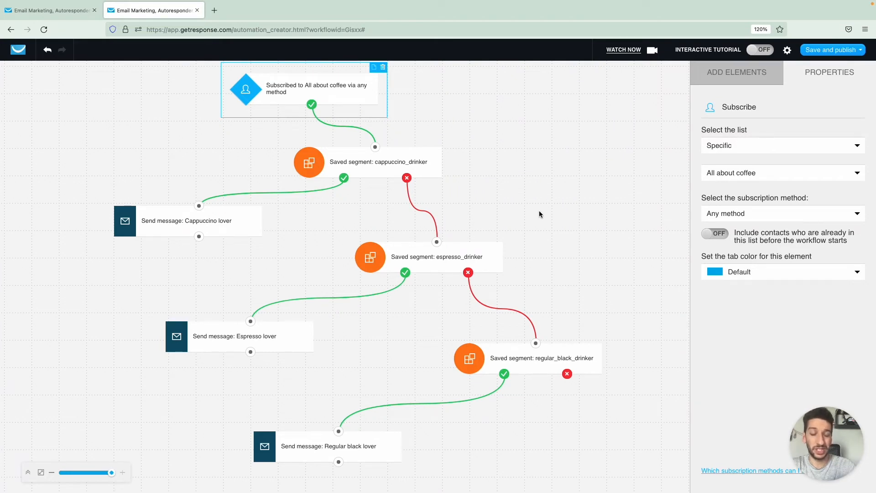
- Inspect the cappuccino_drinker segment filter, its Cappuccino lover message and the espresso_drinker filter that follows it
scroll(539, 214, "down", 1)
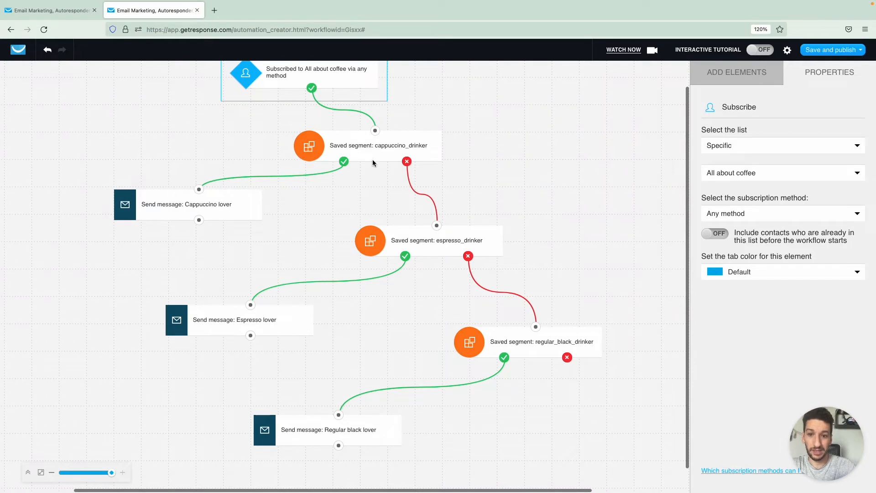
left_click(373, 160)
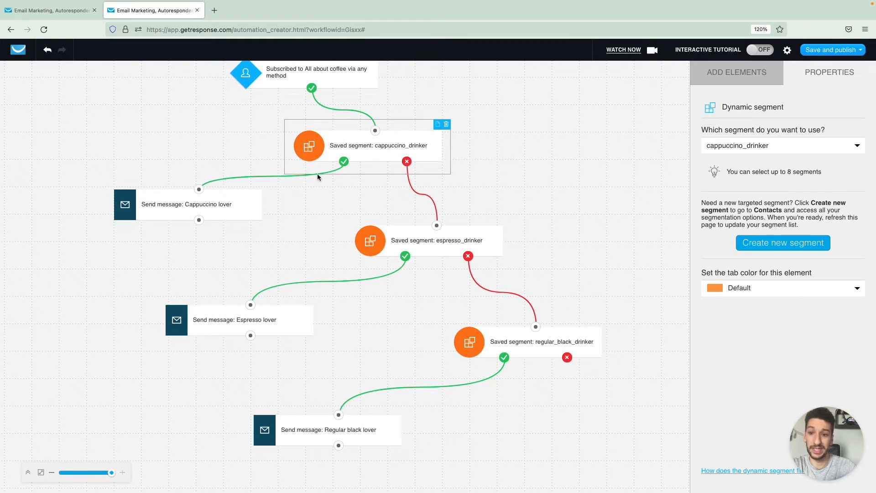
left_click(215, 206)
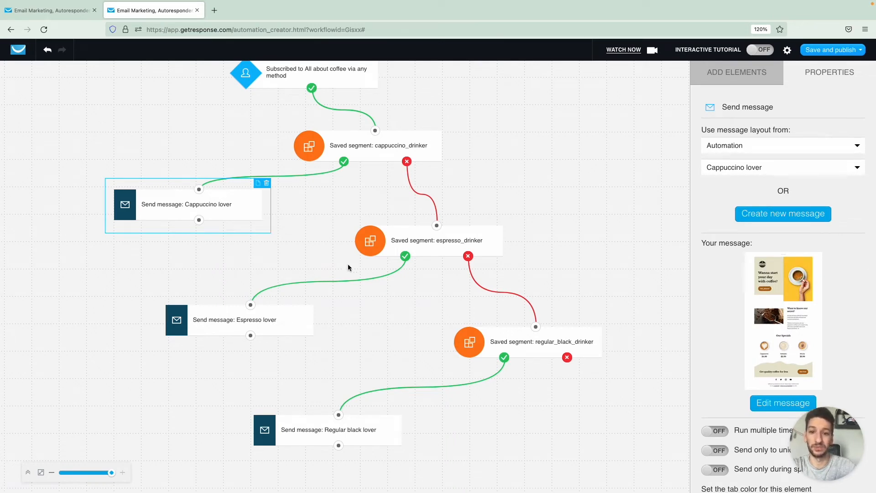
left_click(391, 249)
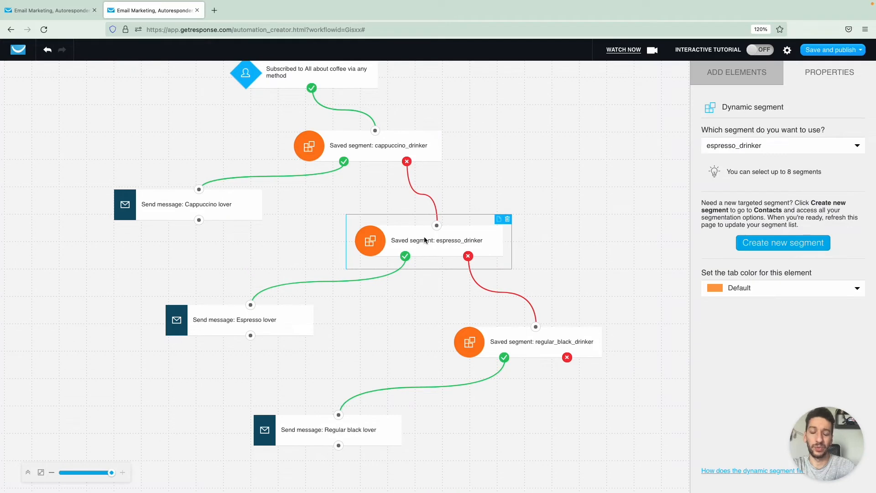
left_click(358, 148)
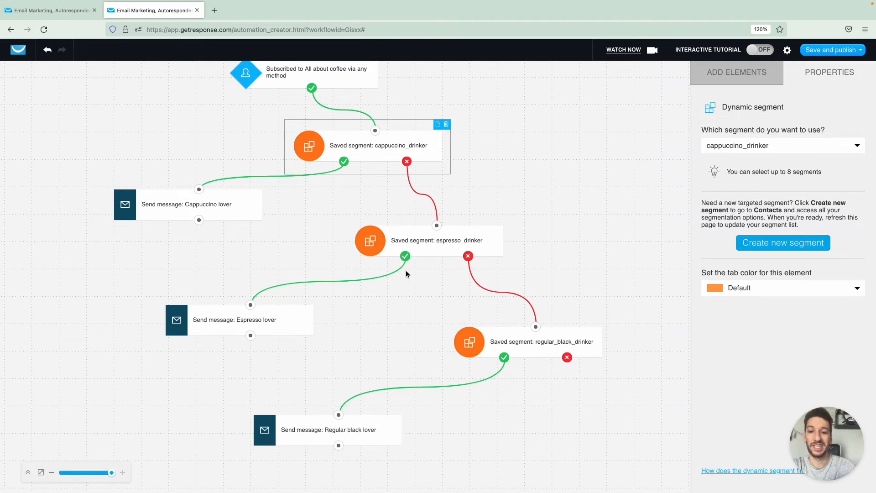
- Inspect the Espresso lover message, and the regular_black_drinker segment filter with its Regular black lover message
scroll(406, 270, "down", 1)
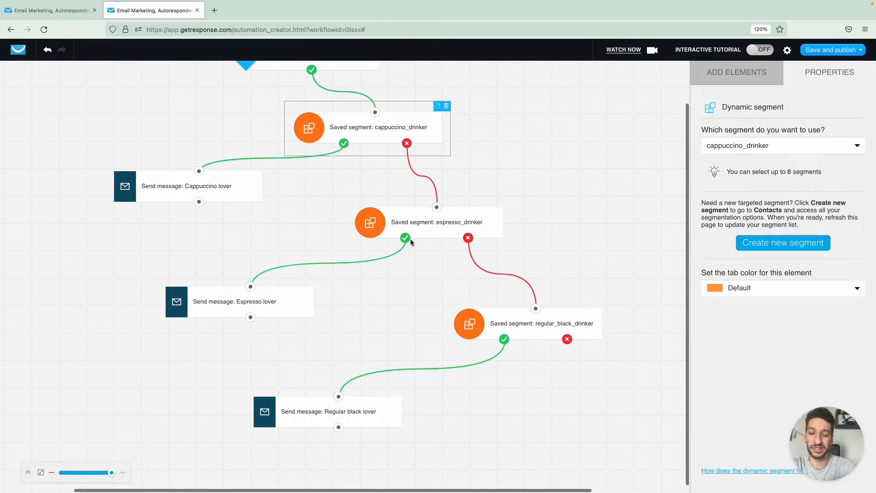
left_click(242, 300)
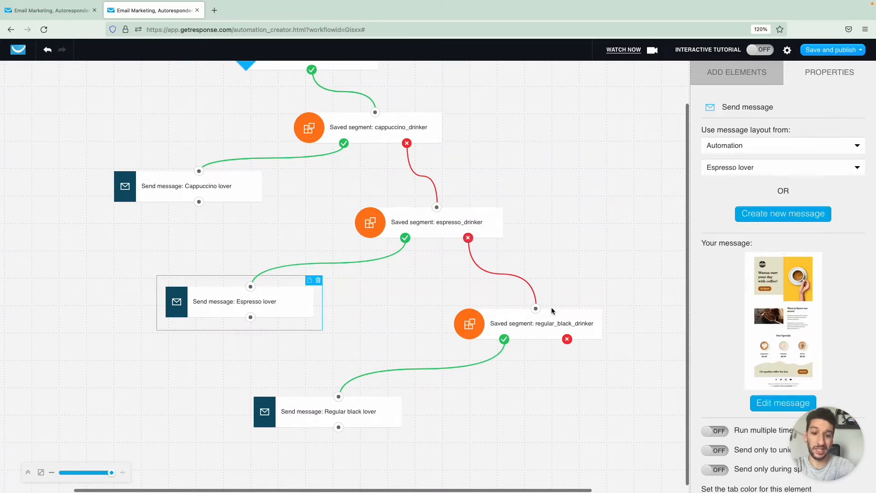
scroll(551, 308, "down", 1)
left_click(538, 329)
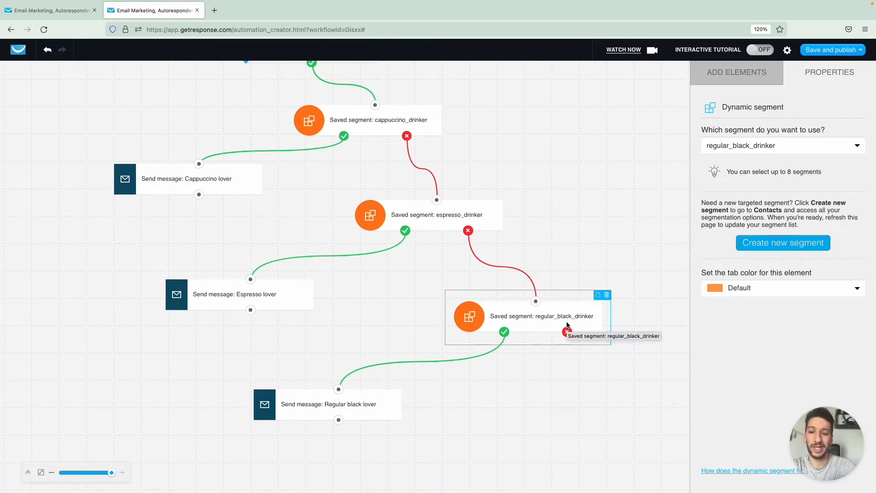
left_click(365, 409)
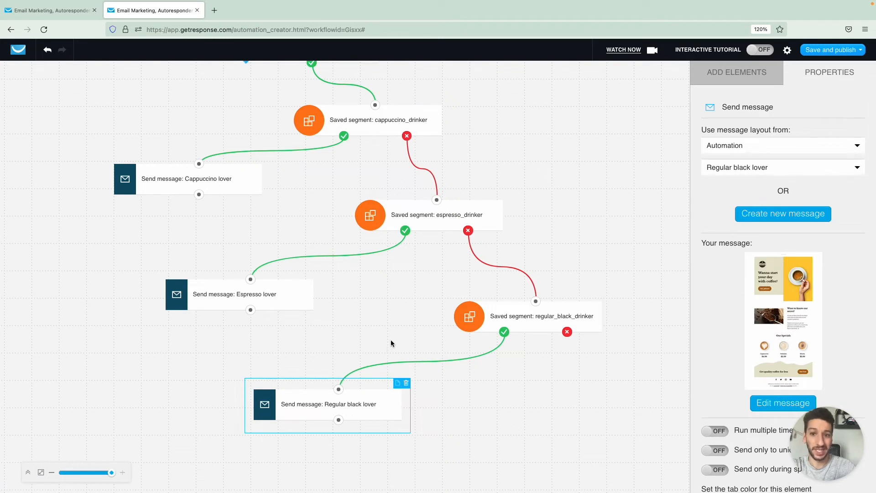
- Compare the segments selected in the cappuccino_drinker and espresso_drinker filters of the coffee workflow
scroll(391, 343, "up", 2)
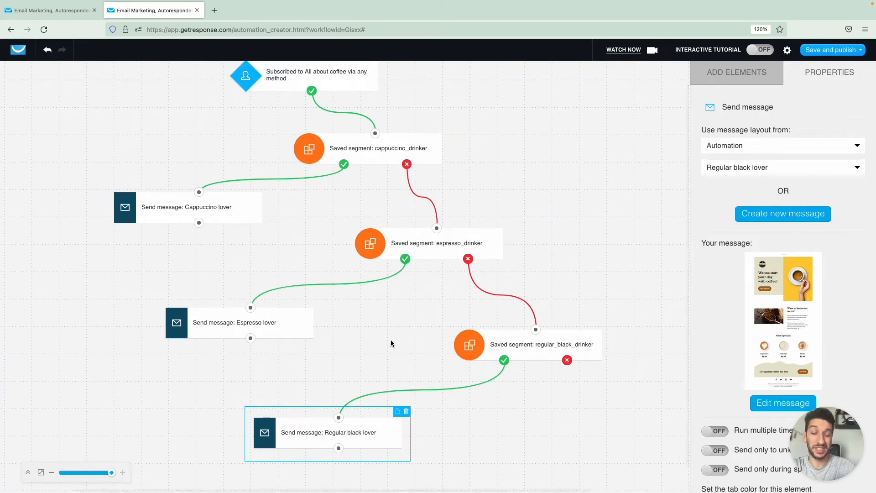
scroll(391, 341, "up", 1)
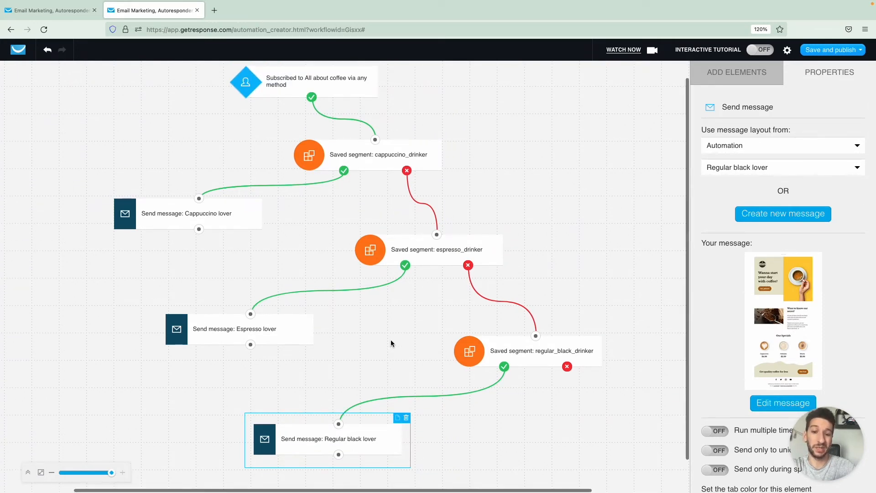
scroll(391, 341, "up", 1)
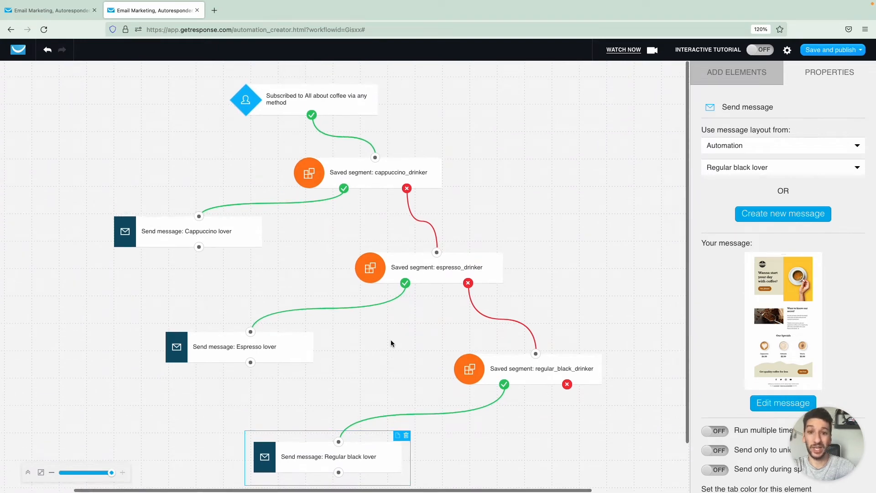
left_click(389, 177)
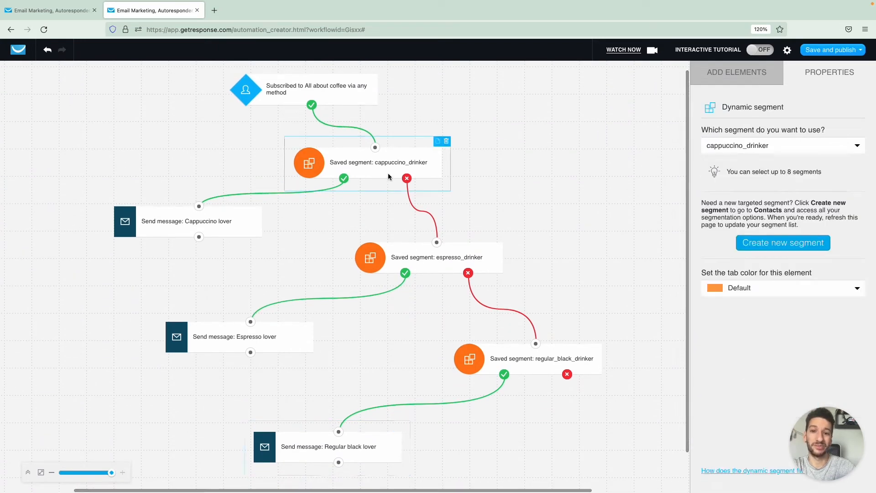
left_click(389, 271)
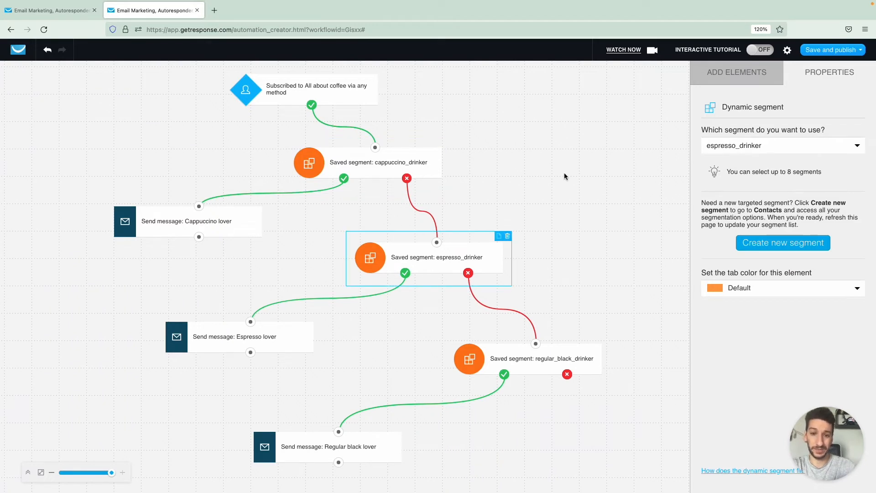
left_click(364, 176)
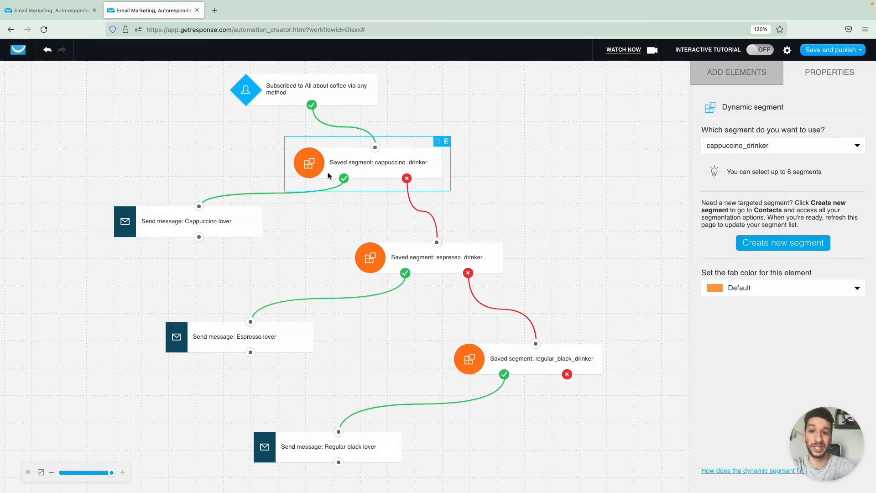
- Return to the workflows page and open the Contacts lists page in a new browser tab
left_click(68, 14)
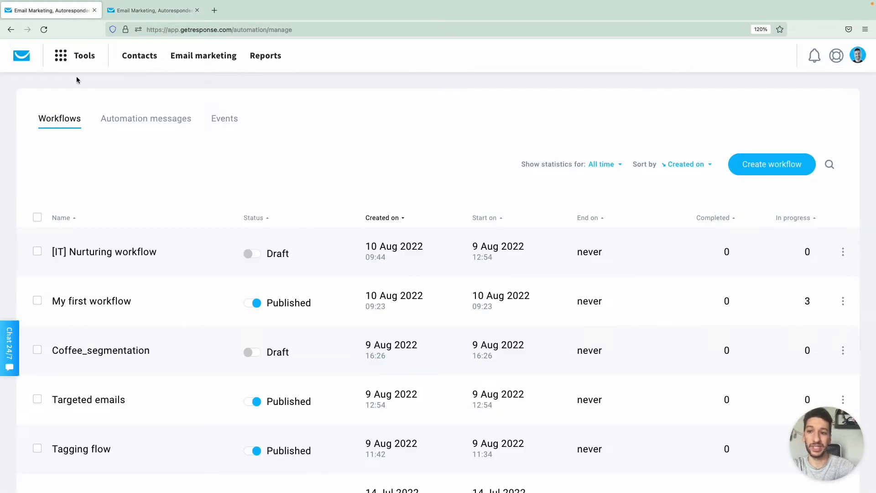
middle_click(140, 60)
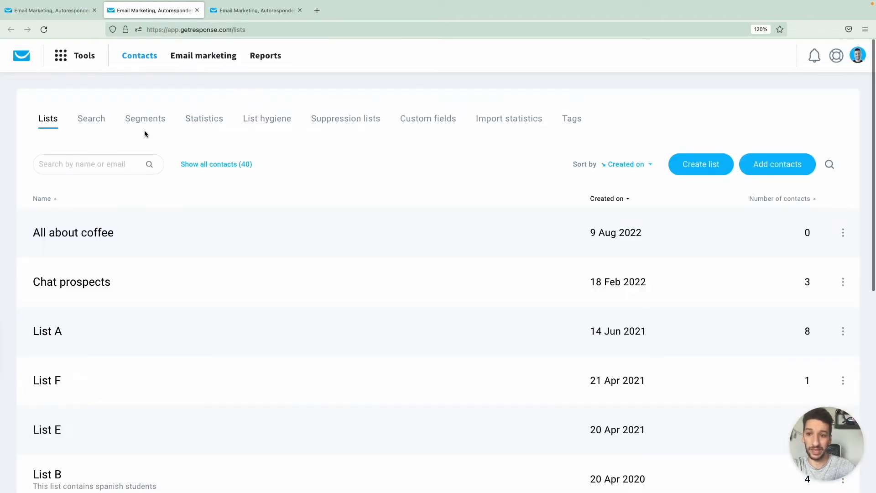
- Start a new custom field for contacts and name it coffee_types
left_click(424, 121)
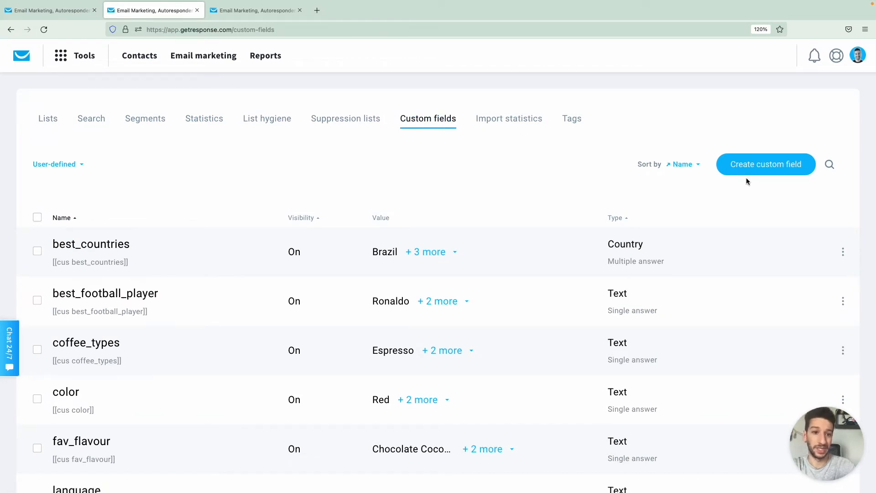
left_click(749, 164)
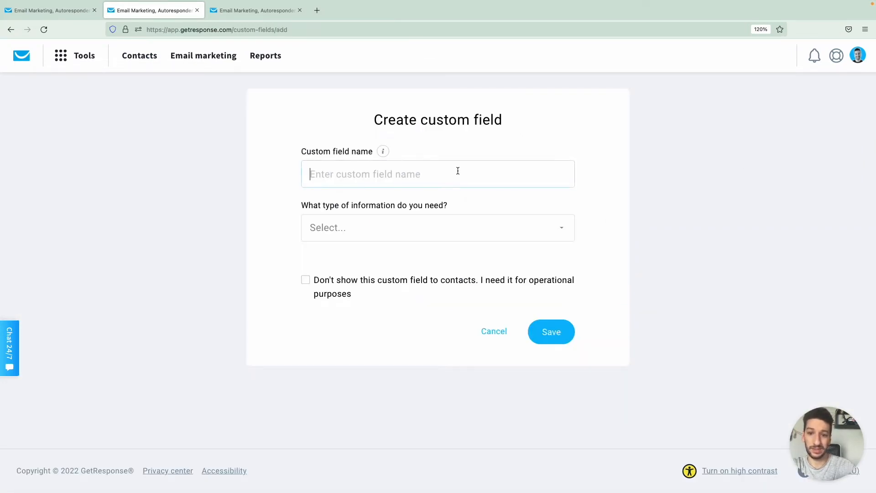
type("c")
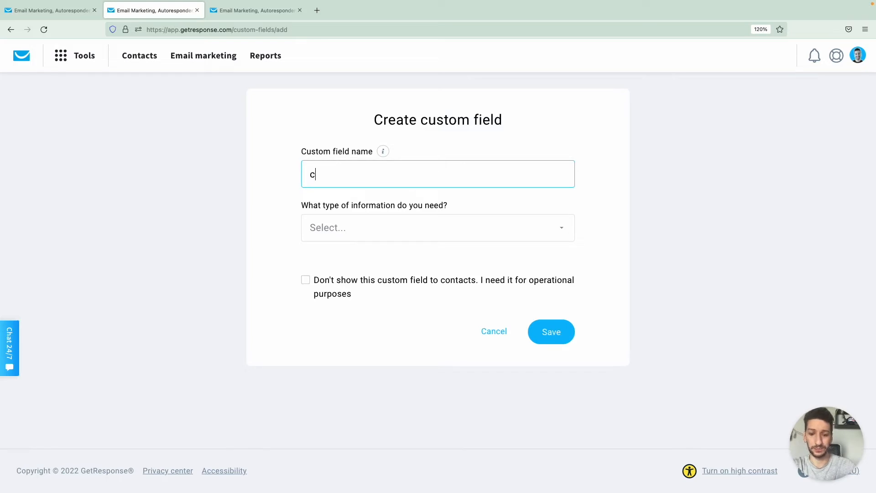
type("offee_ty")
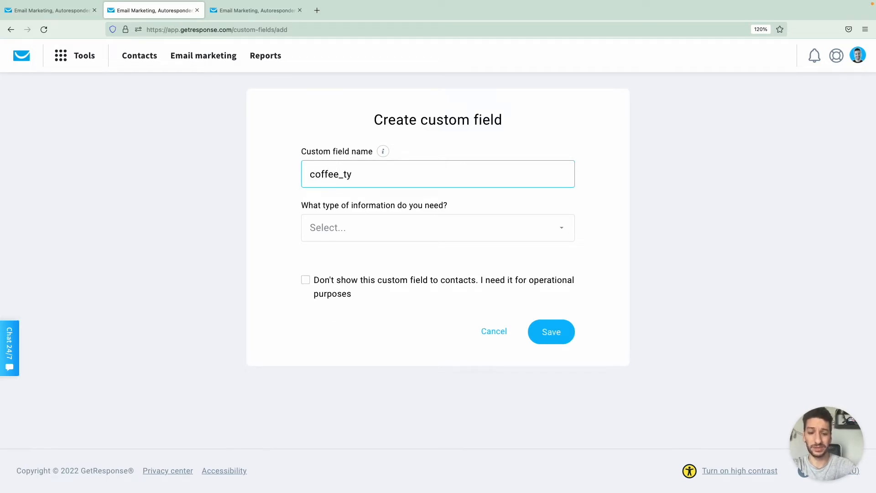
type("pes")
- Set the custom field's information type to Text and present its values as a single answer with radio buttons
left_click(440, 238)
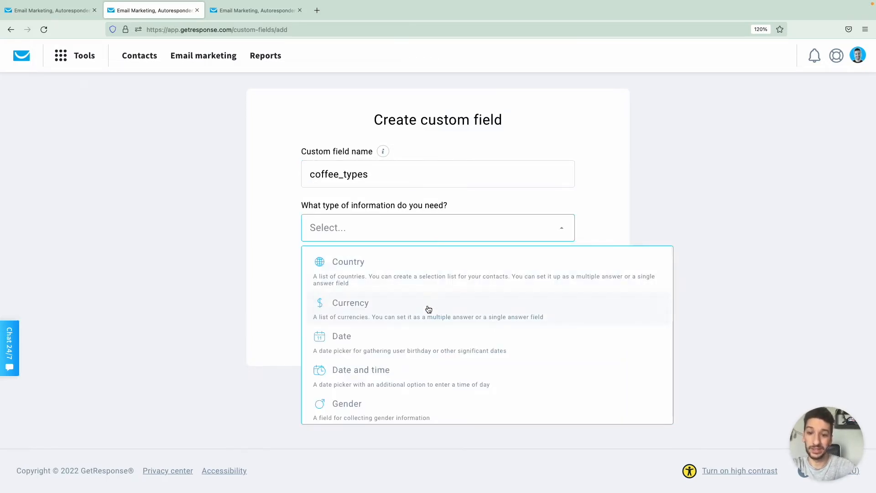
scroll(429, 310, "down", 5)
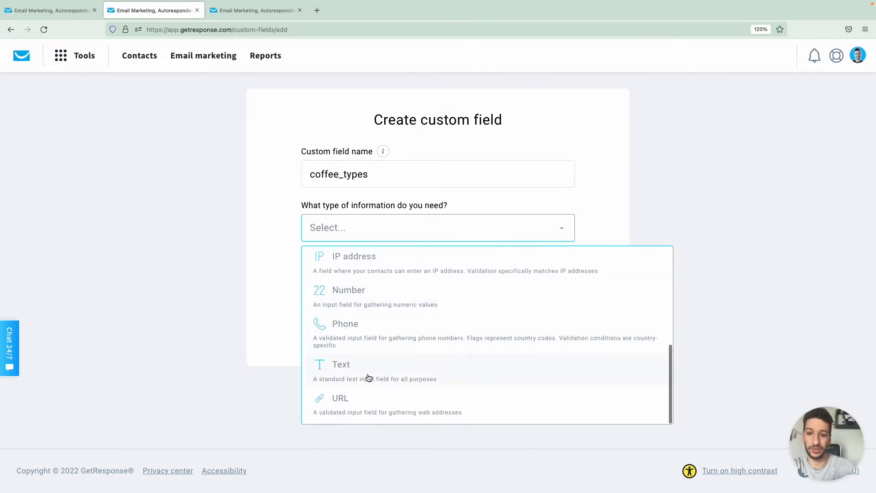
left_click(368, 378)
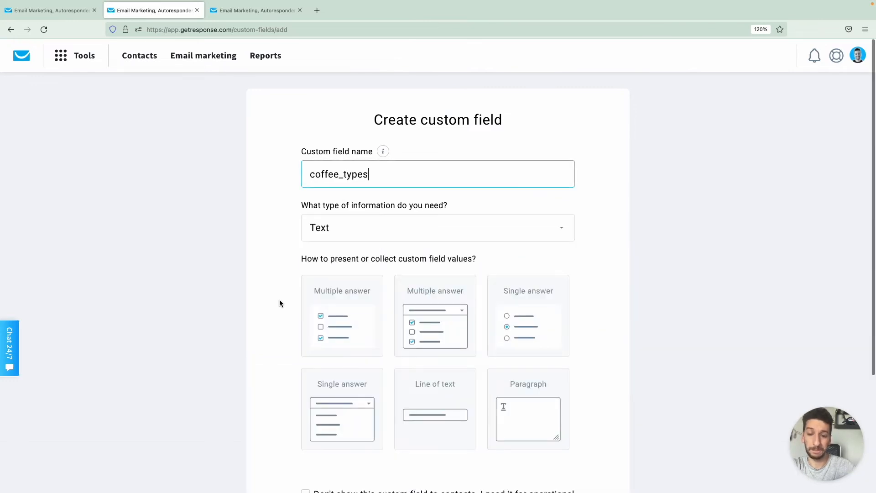
scroll(280, 303, "down", 1)
scroll(280, 303, "down", 2)
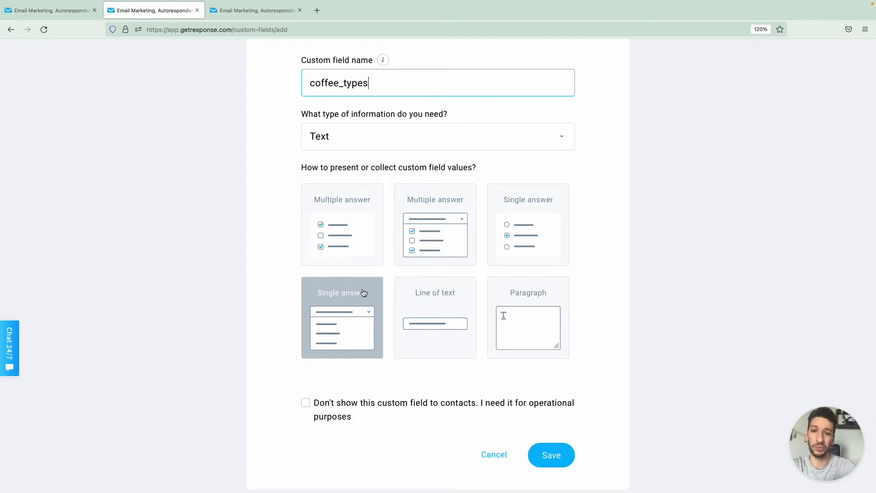
left_click(523, 261)
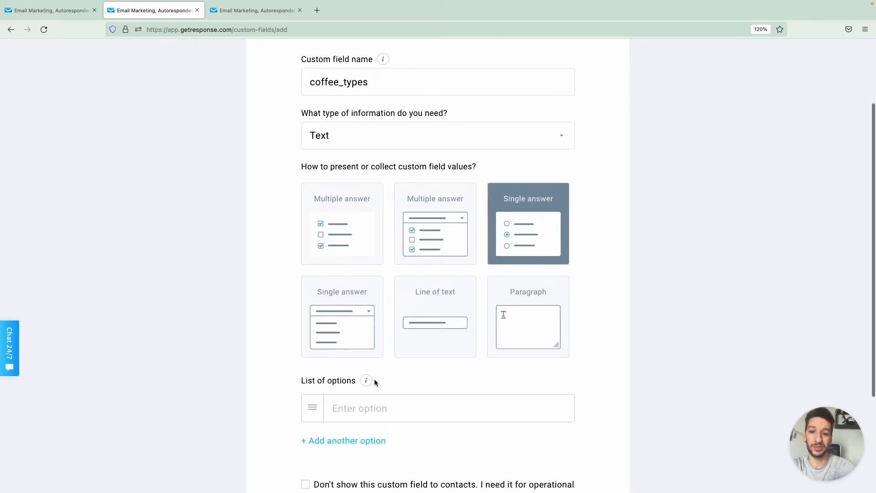
- Add the options White, Black and Pink to the custom field and try to save it
scroll(374, 379, "down", 2)
left_click(370, 329)
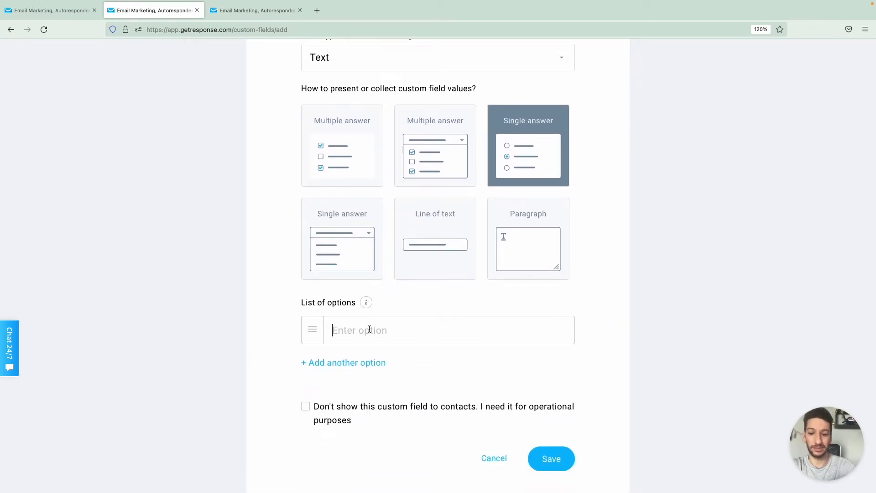
type("White")
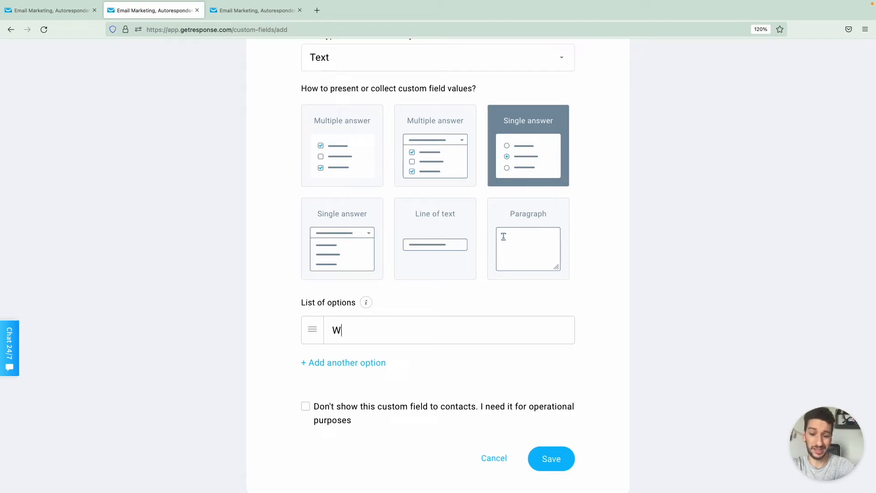
left_click(343, 364)
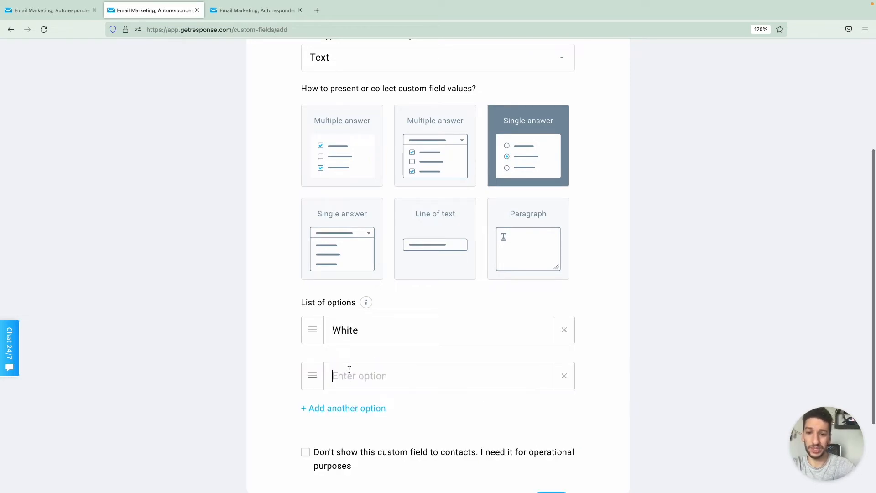
type("Black")
left_click(343, 408)
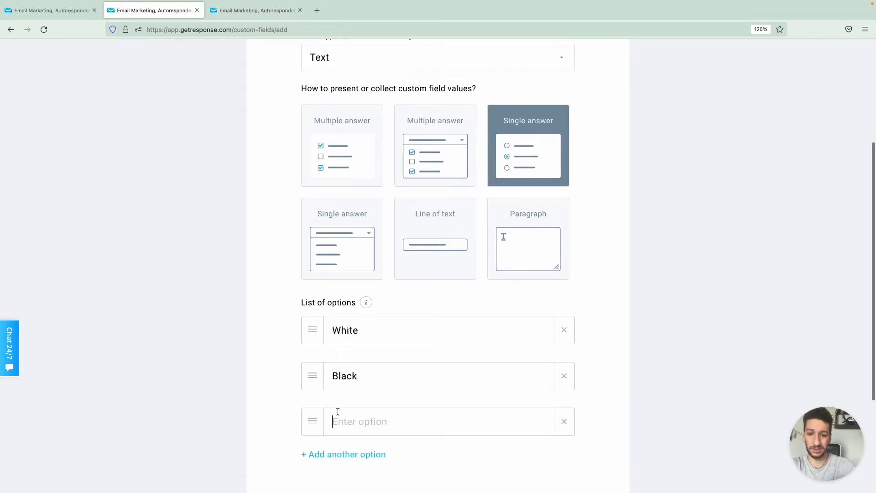
type("Pink")
scroll(452, 377, "down", 3)
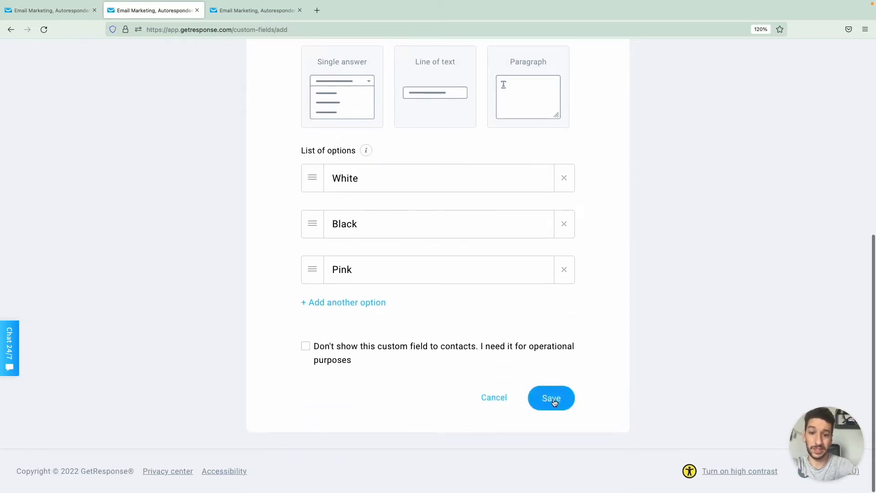
left_click(554, 401)
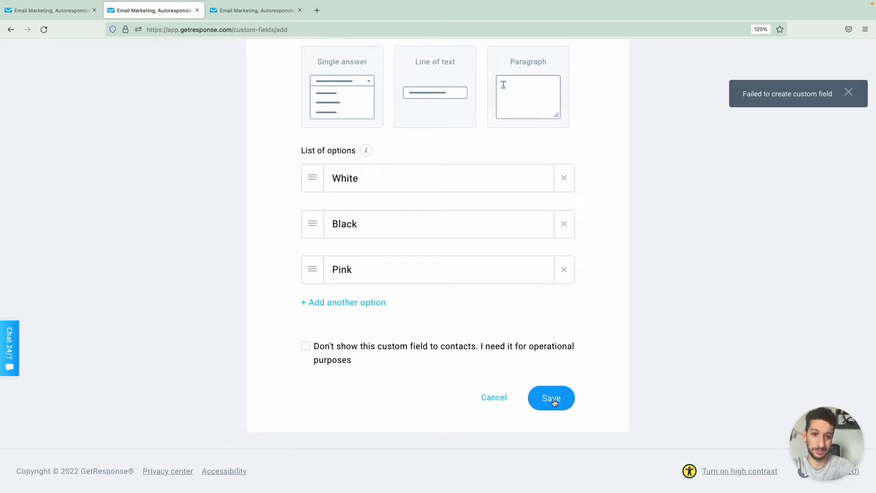
- Rename the new custom field to coffee_type and save it
scroll(544, 363, "up", 6)
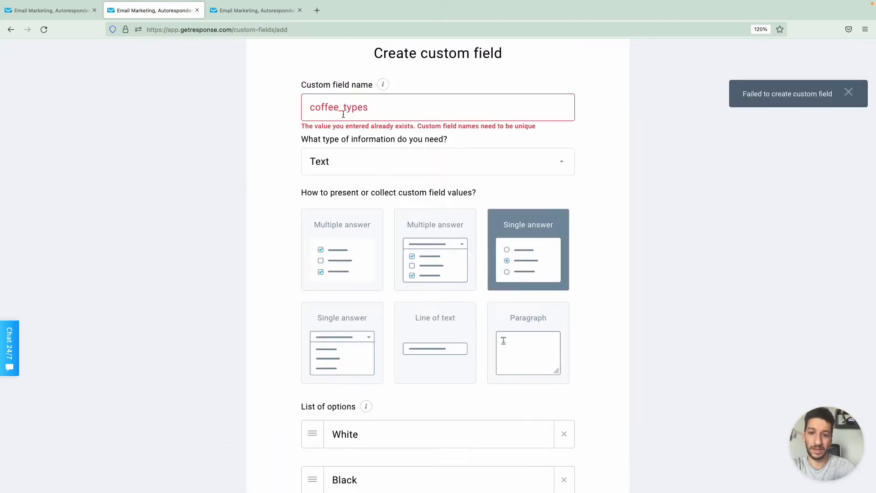
scroll(343, 114, "up", 1)
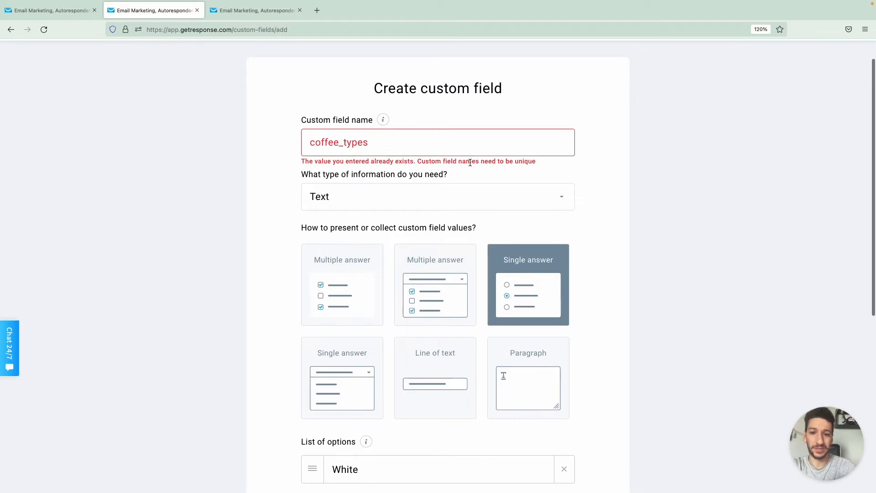
left_click(380, 141)
key("BackSpace")
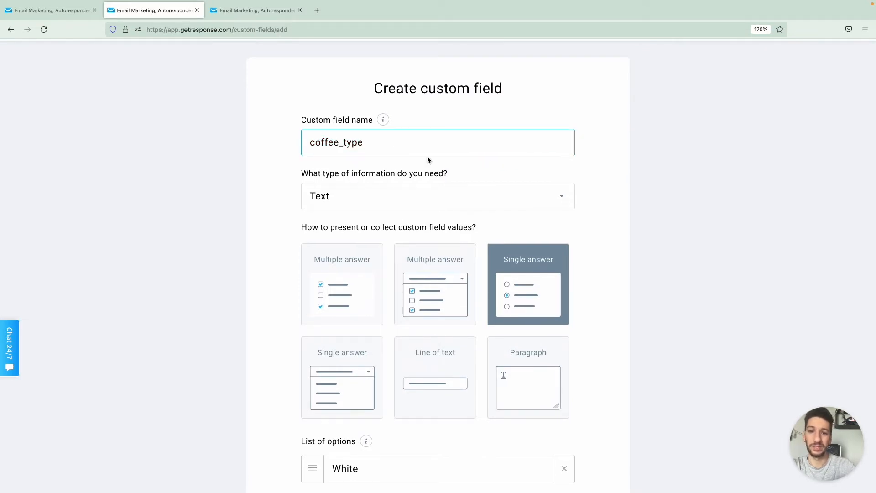
scroll(483, 137, "down", 6)
scroll(481, 142, "up", 3)
scroll(482, 143, "down", 3)
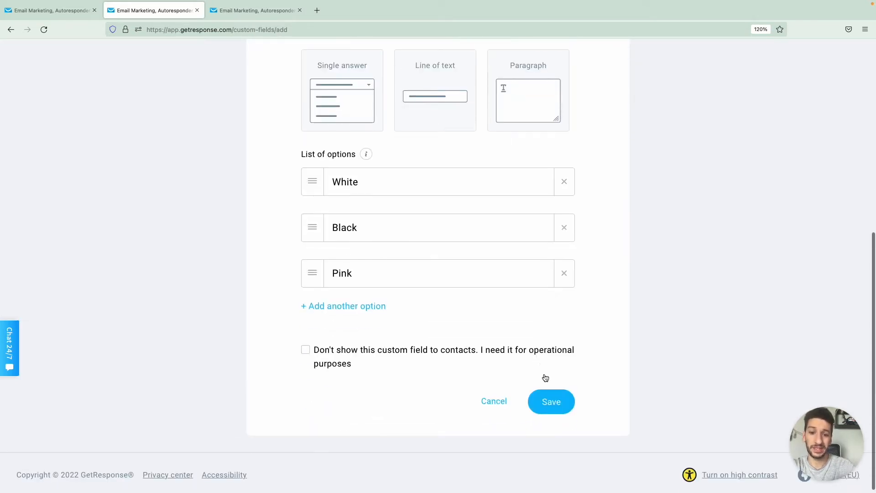
left_click(554, 412)
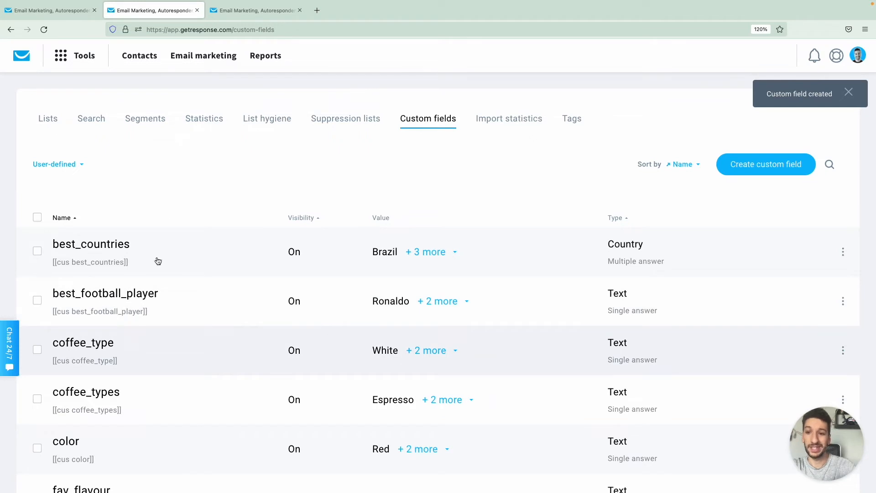
- Open the Kubeczki website from the Website Builder for editing
left_click(86, 60)
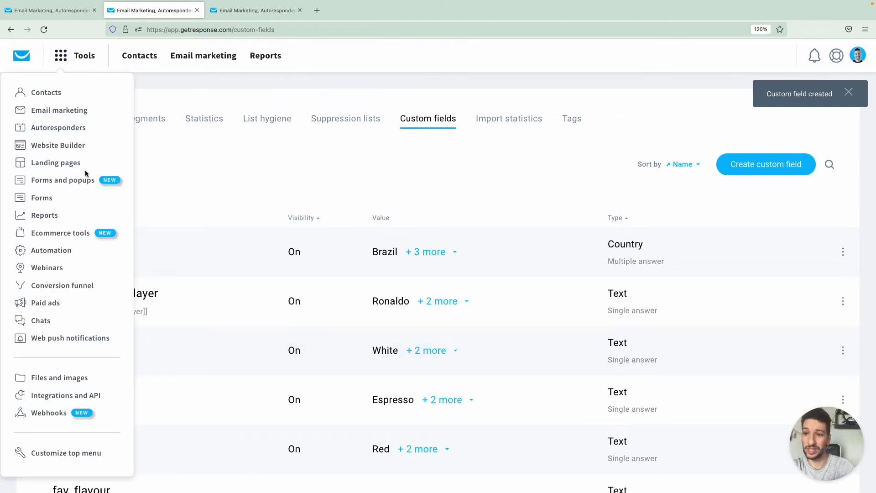
left_click(71, 151)
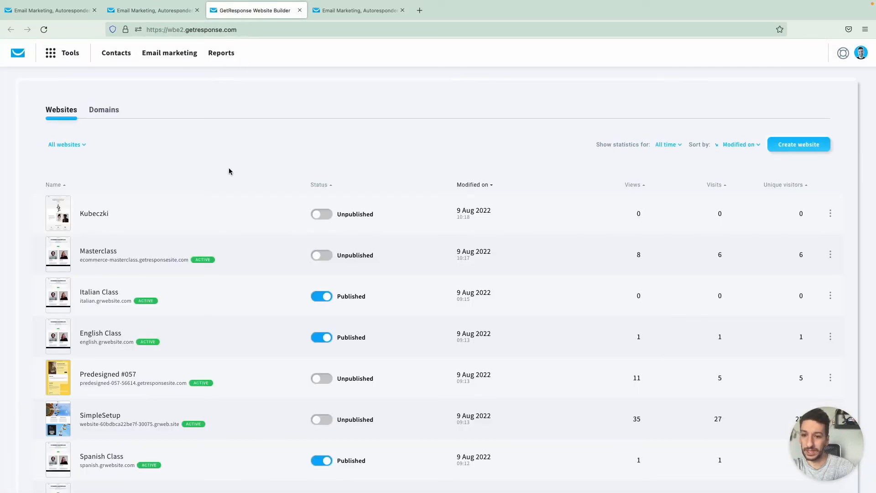
scroll(229, 171, "down", 1)
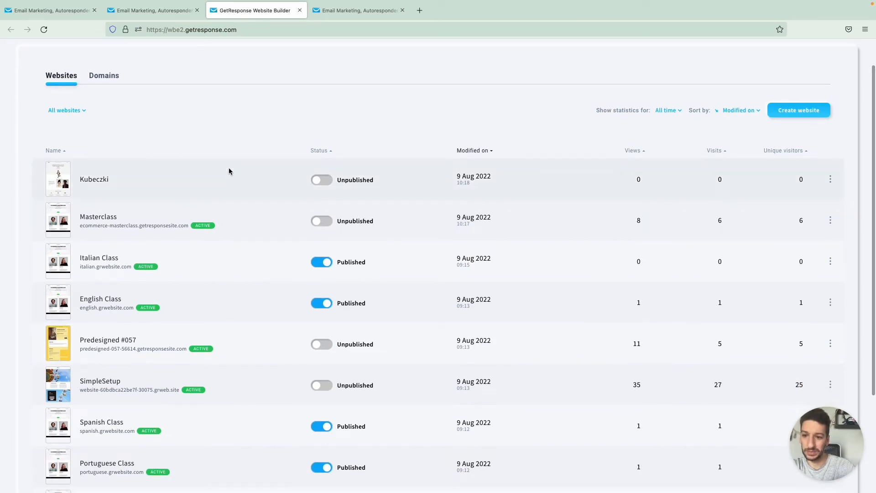
scroll(229, 171, "down", 1)
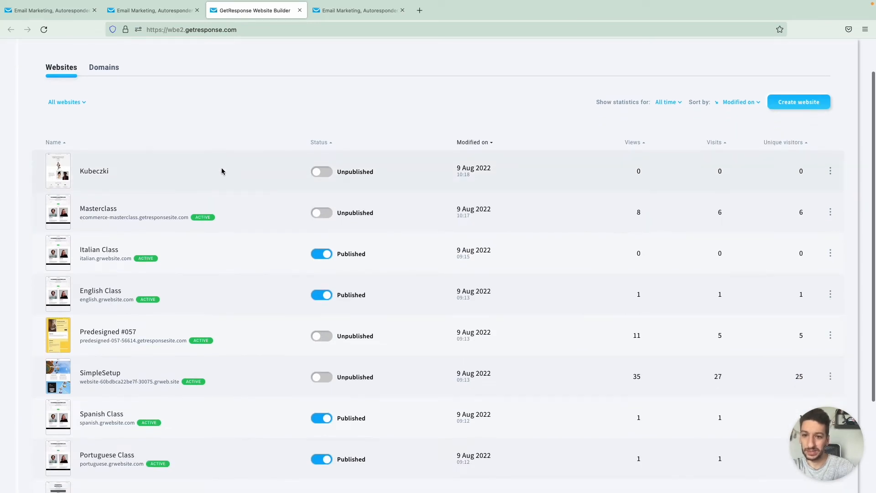
left_click(95, 172)
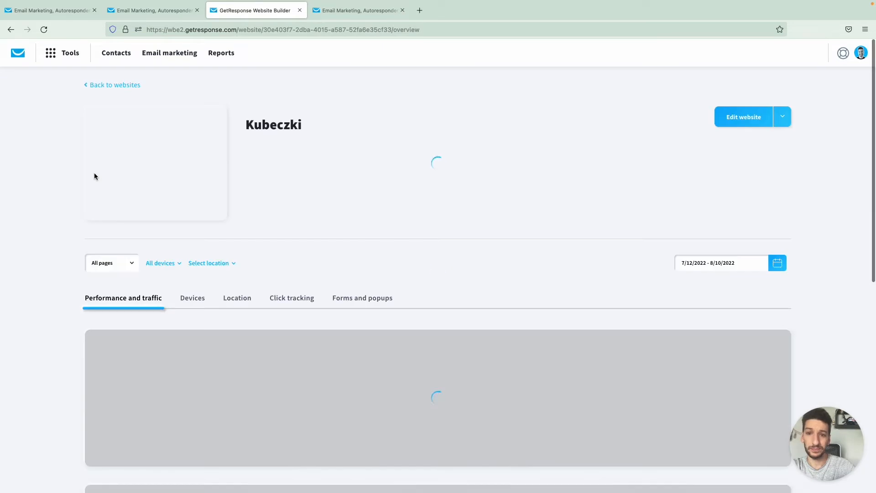
left_click(739, 125)
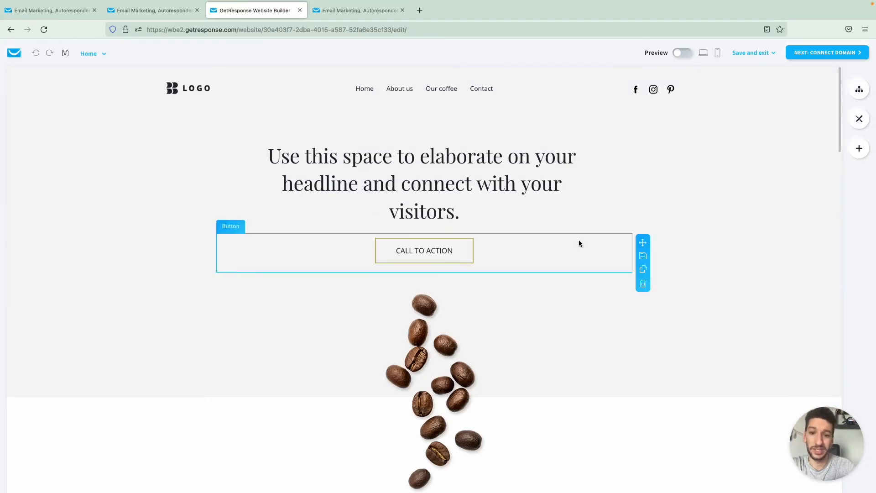
- Add the coffee_type custom field to the signup form near the end of the website's Home page
scroll(579, 243, "down", 7)
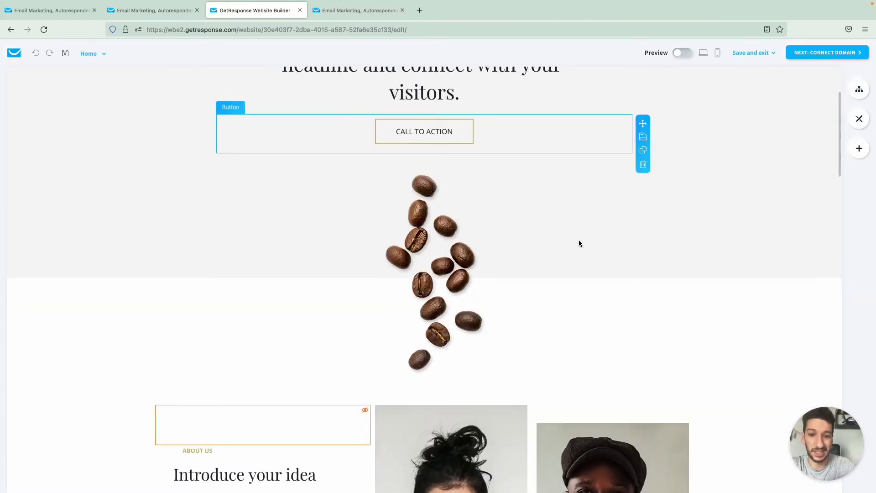
scroll(579, 244, "up", 3)
scroll(578, 243, "down", 10)
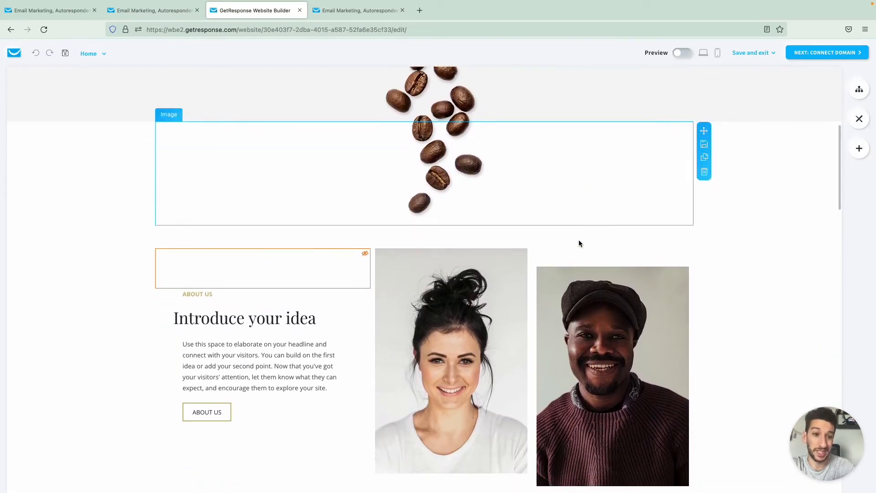
scroll(579, 243, "down", 15)
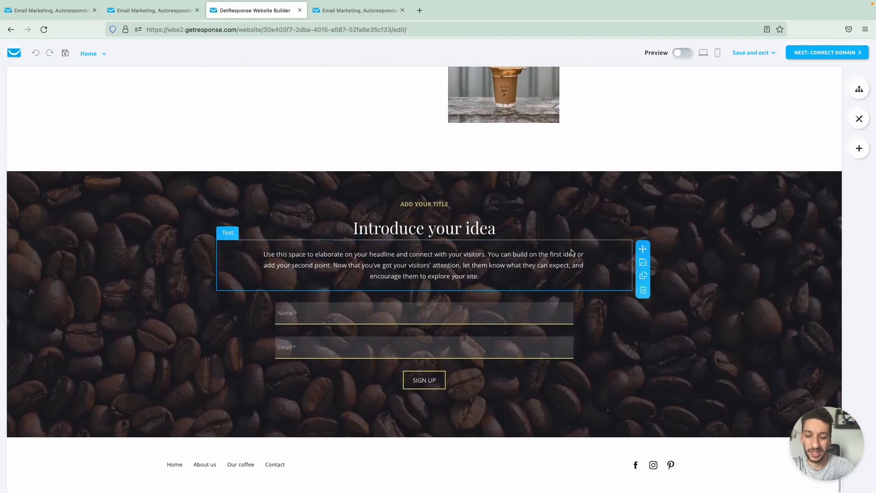
left_click(595, 324)
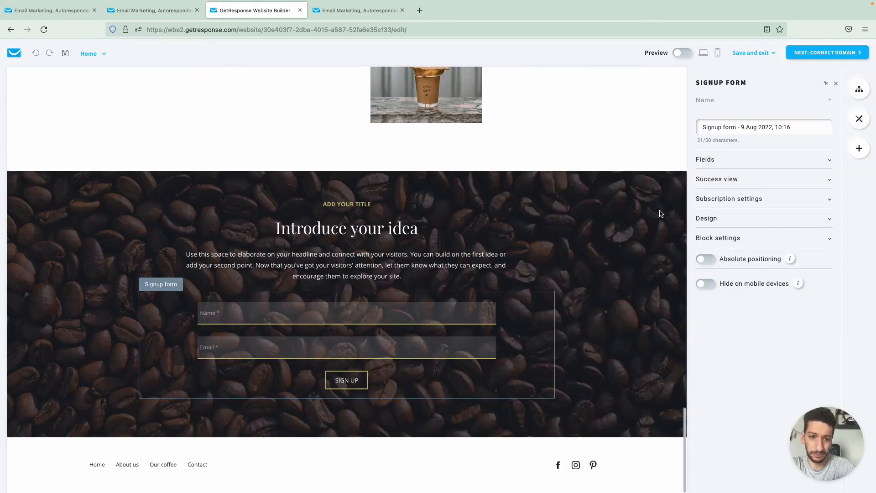
left_click(712, 161)
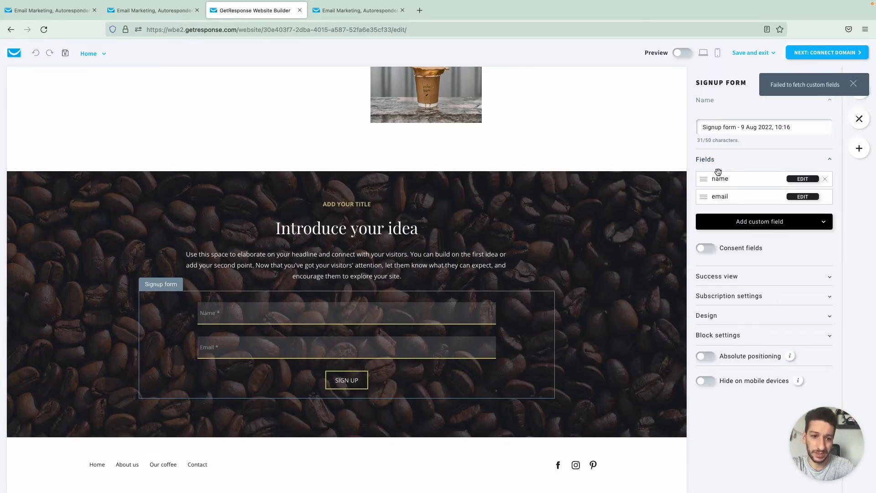
left_click(739, 223)
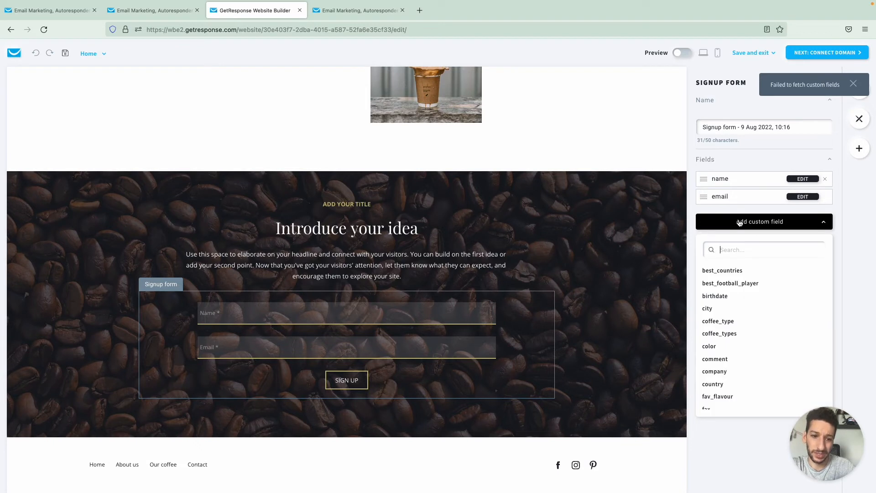
left_click(742, 328)
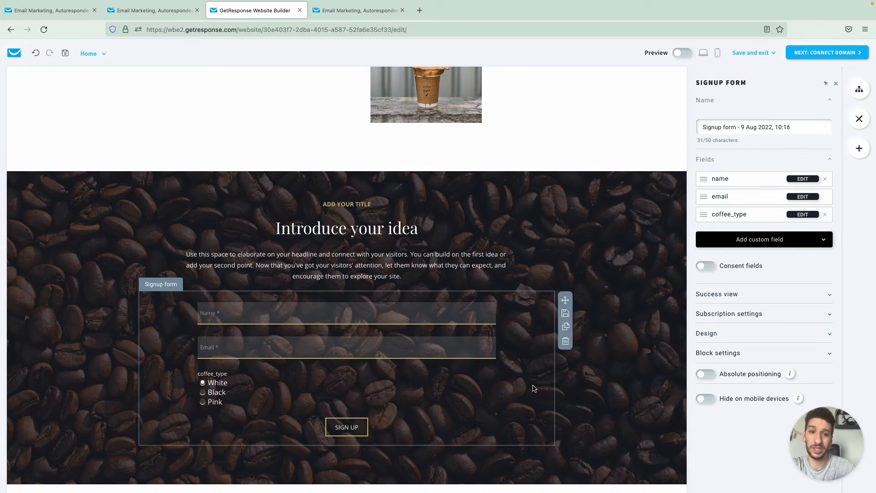
- Preview the website and examine how the signup form presents the coffee_type choices
left_click(683, 56)
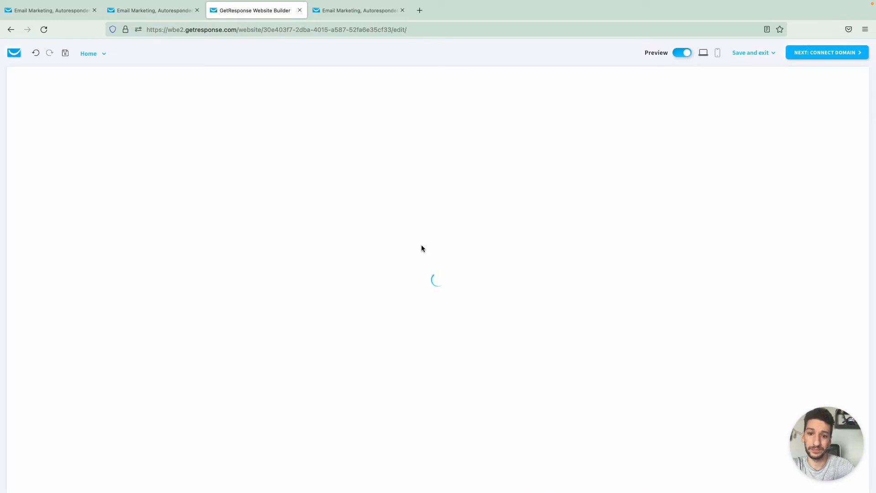
scroll(422, 247, "down", 20)
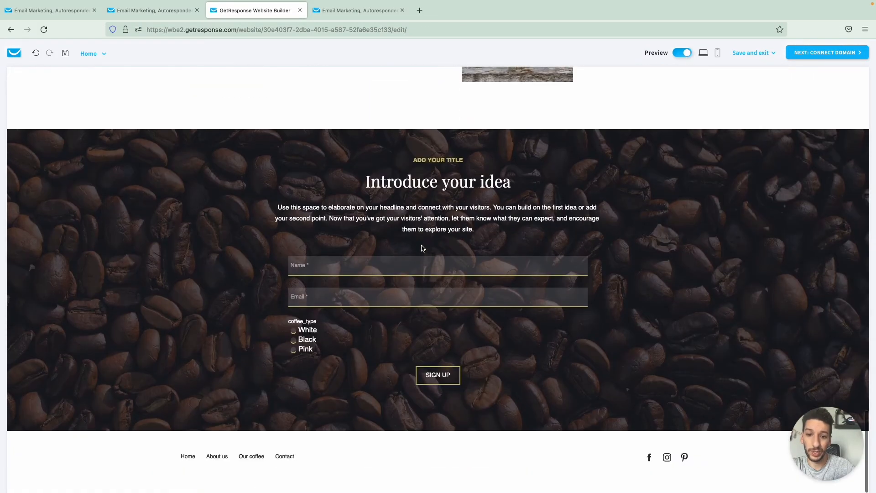
- Close the website builder and the custom fields page to return to the automation workflow
scroll(422, 248, "up", 1)
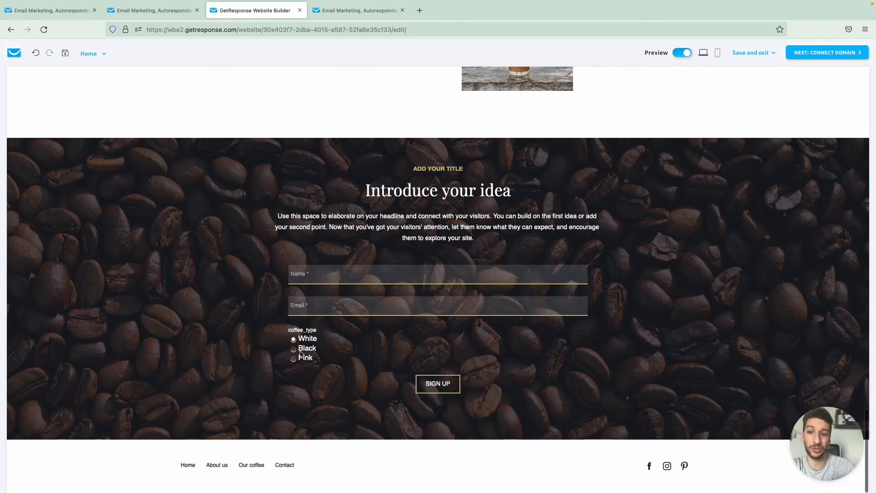
left_click(300, 10)
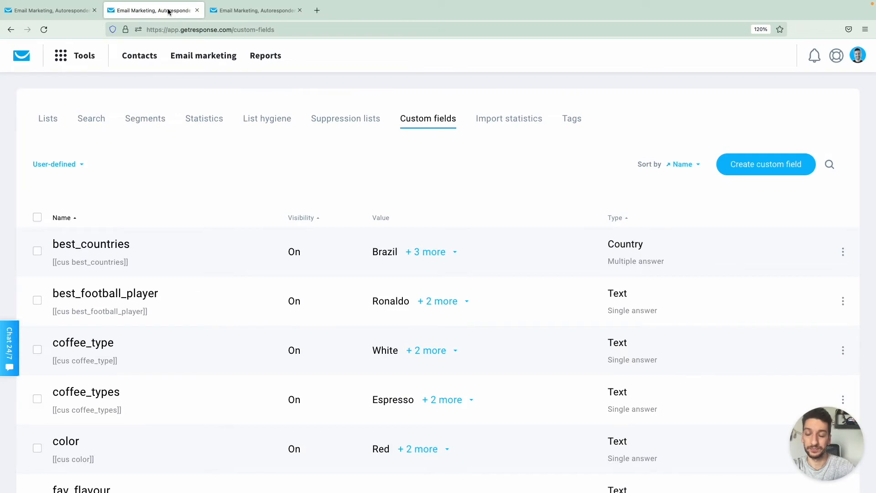
left_click(197, 10)
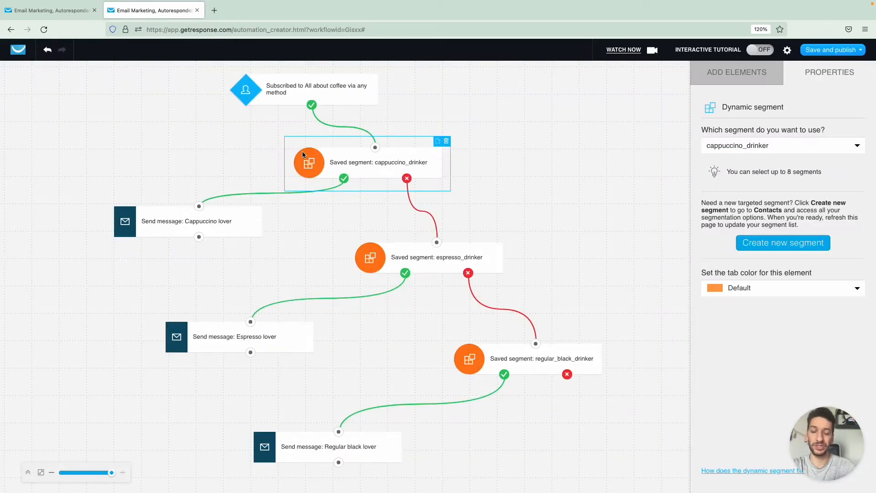
- Review the workflow's subscription condition and cappuccino_drinker segment filter, including the option to create a new segment
left_click(343, 101)
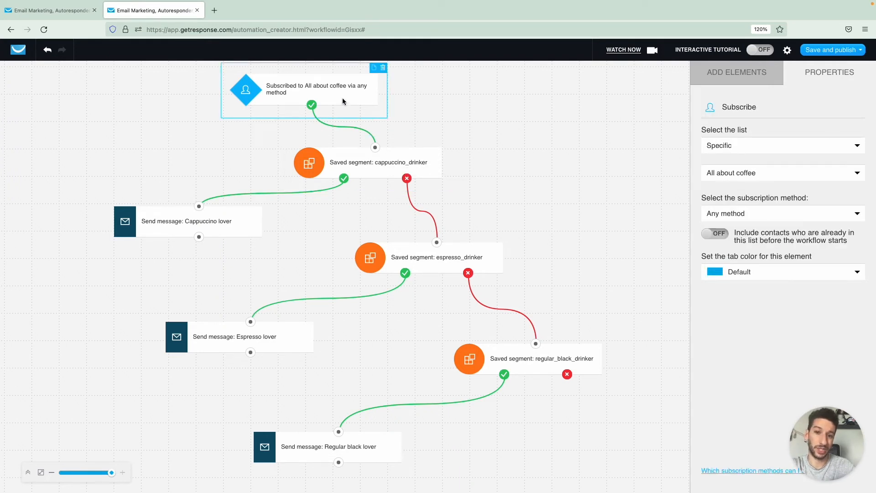
left_click(338, 167)
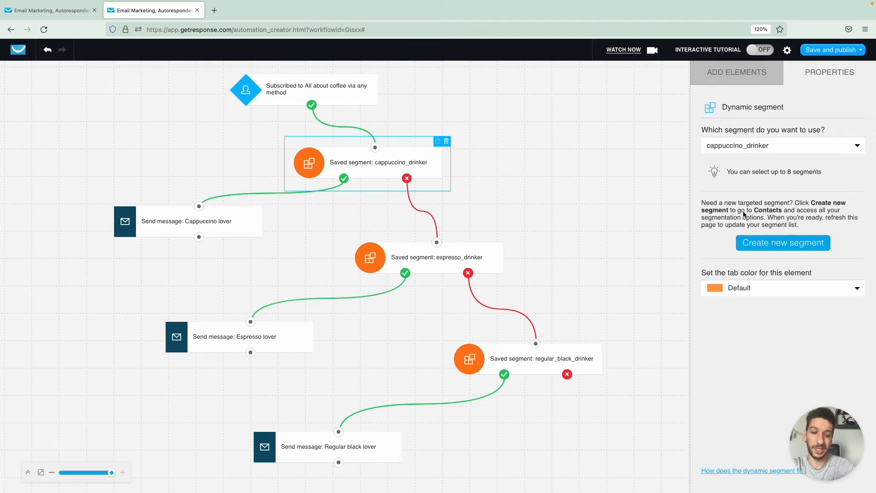
left_click(752, 245)
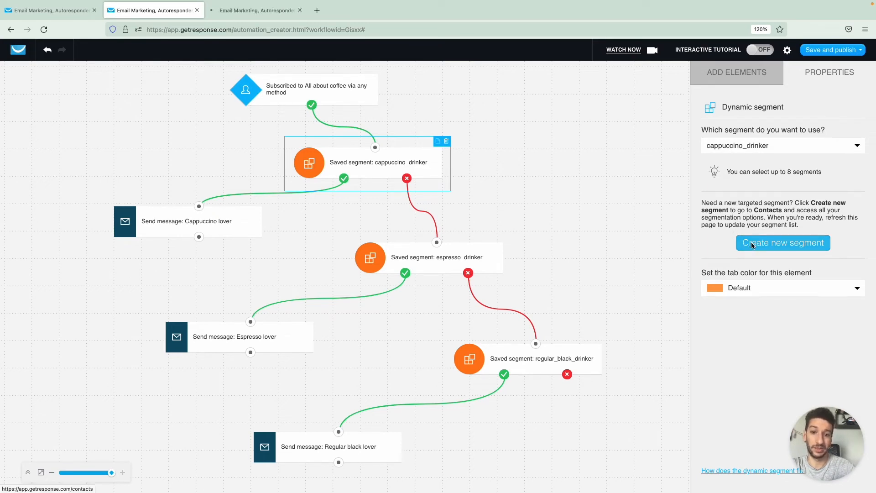
- Add an unconnected Dynamic segment filter to the canvas beside the cappuccino_drinker filter
left_click(729, 80)
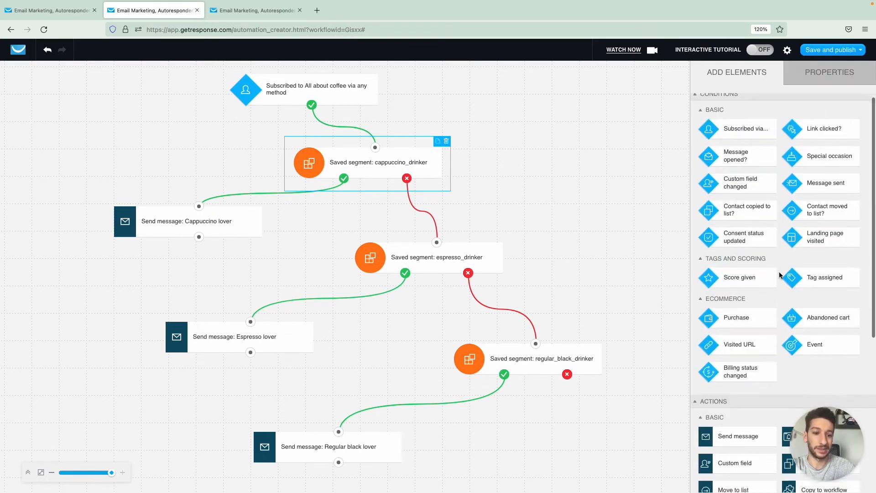
scroll(748, 365, "down", 5)
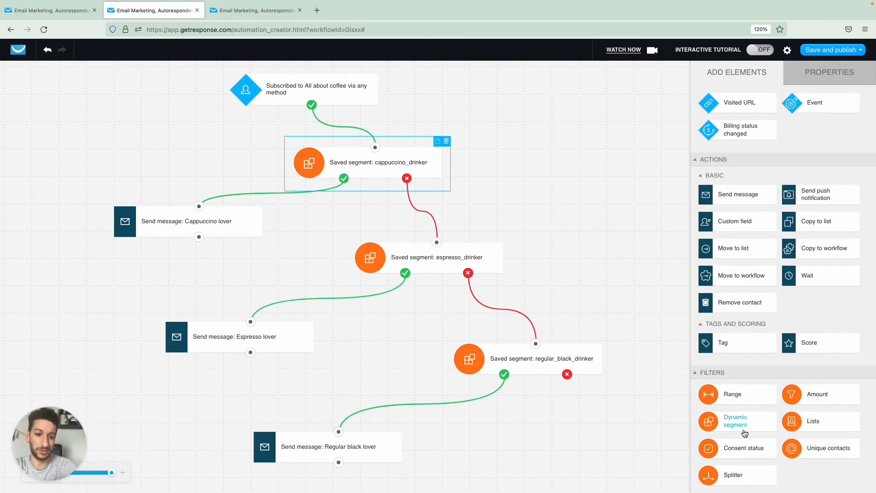
left_click_drag(745, 434, 557, 143)
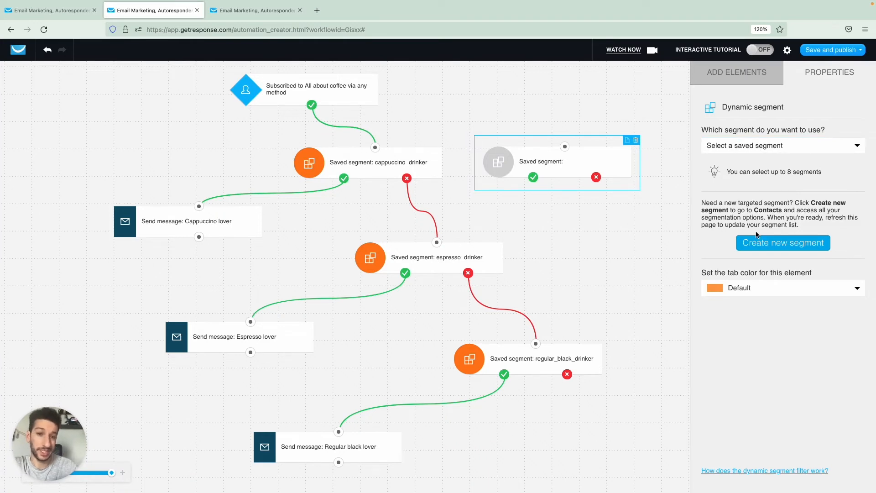
- Start a new segment from the filter and add an advanced search condition on the Contact details custom field coffee_types
left_click(766, 247)
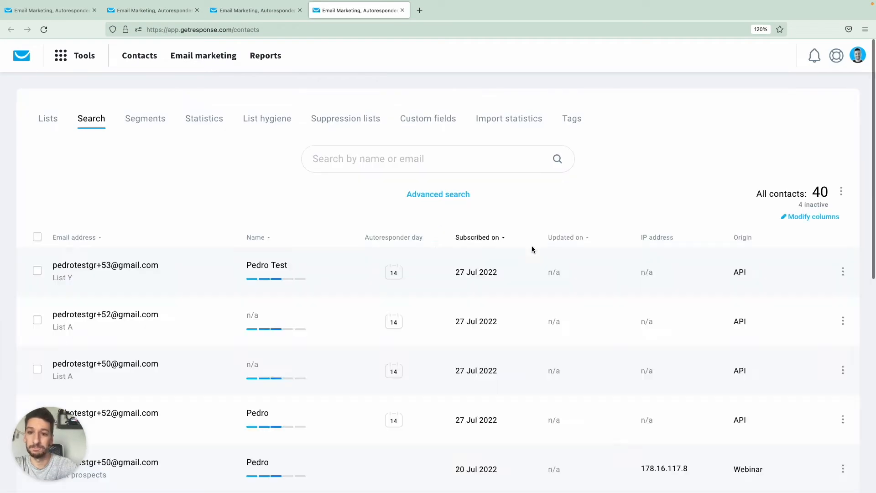
left_click(420, 195)
left_click(57, 204)
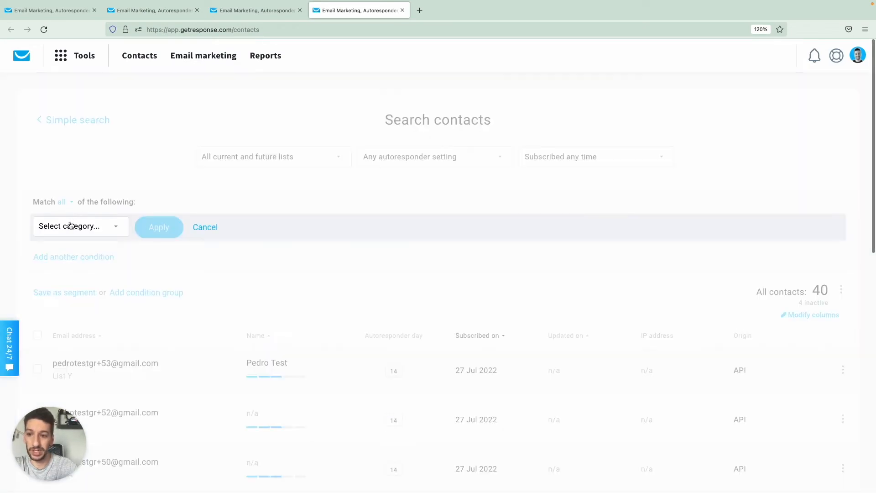
left_click(70, 225)
left_click(90, 276)
left_click(184, 232)
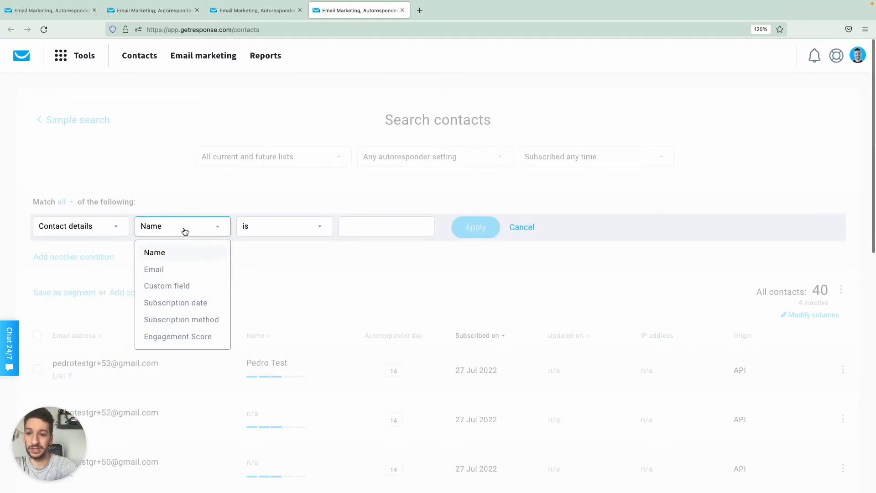
left_click(187, 287)
left_click(268, 231)
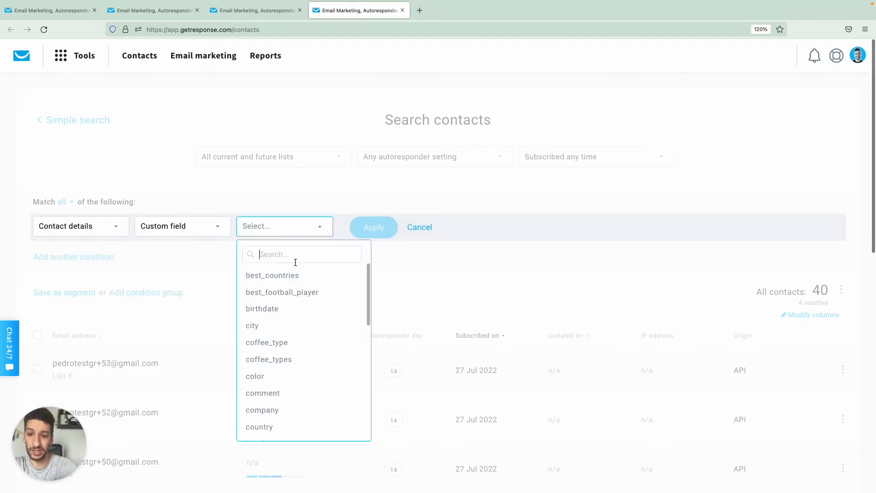
scroll(300, 319, "down", 1)
left_click(292, 349)
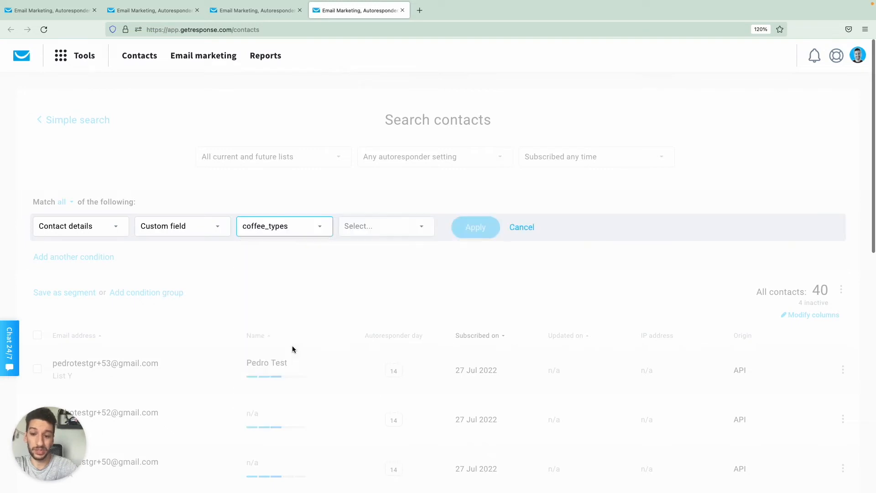
- Set the coffee_types condition to "is" Regular black and apply it to the contact search
left_click(358, 230)
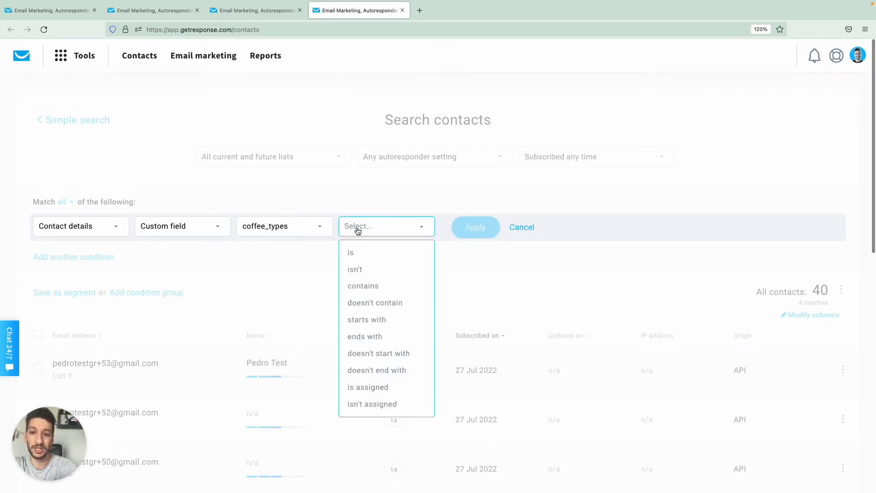
left_click(378, 253)
left_click(483, 228)
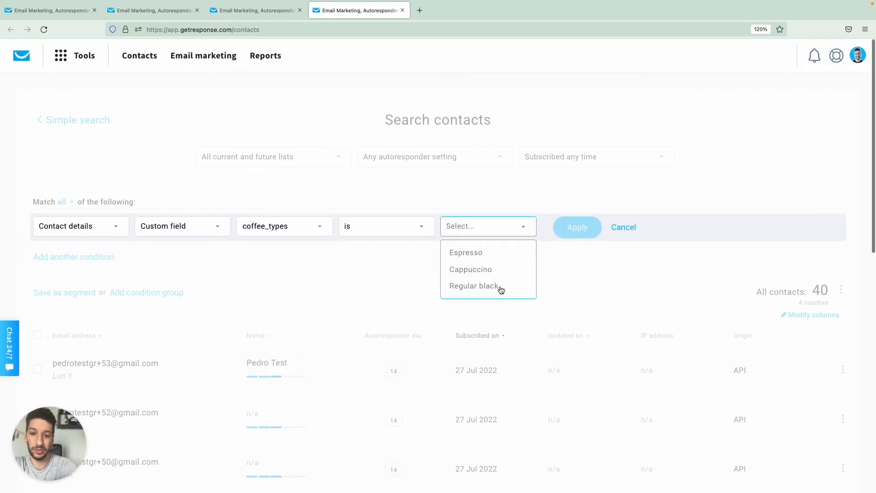
left_click(473, 287)
left_click(573, 235)
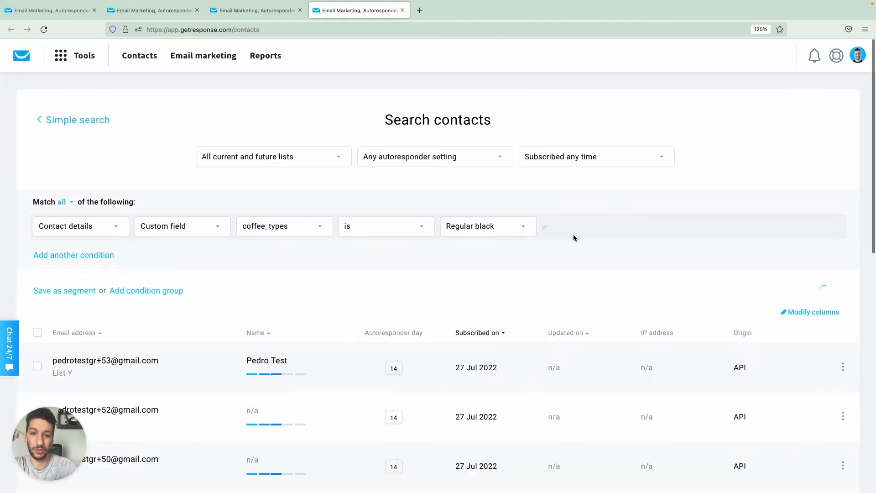
- Save the contact search as a segment named "regular"
left_click(67, 291)
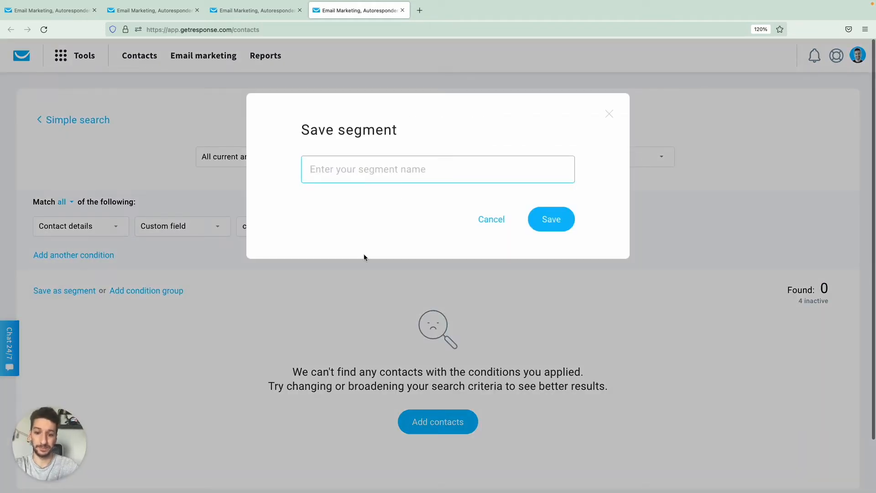
type("regular")
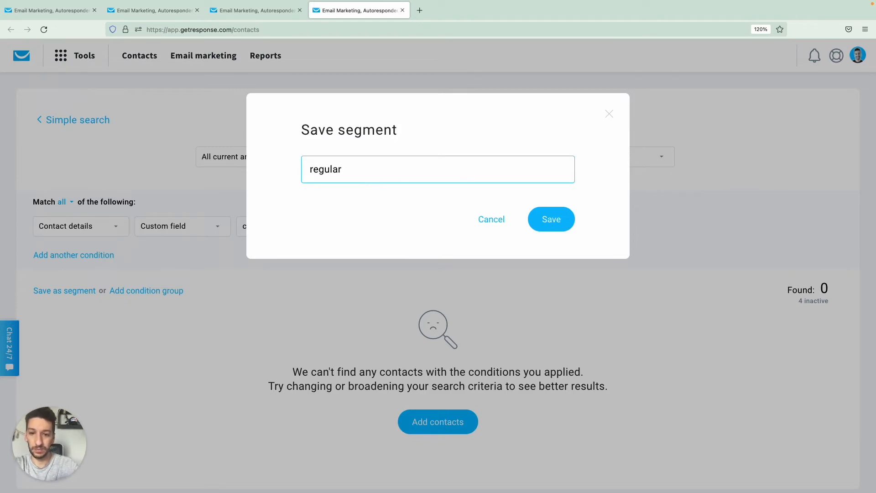
left_click(557, 230)
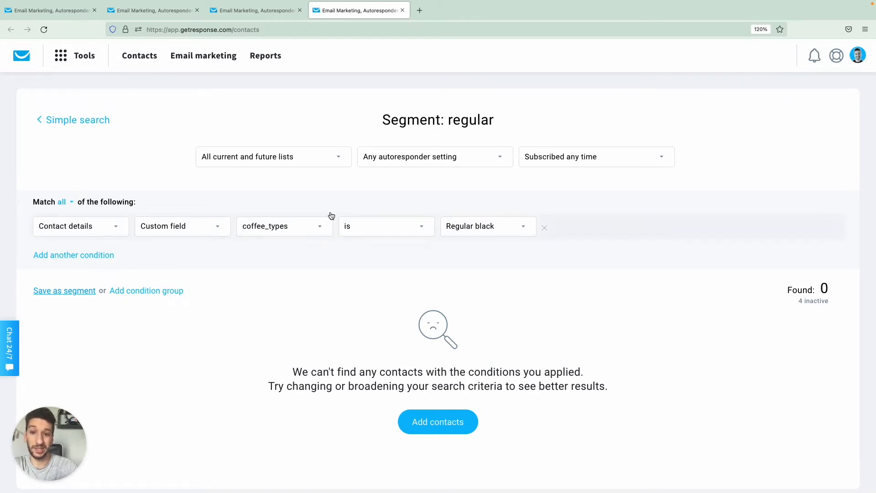
- Return to the workflow and delete the unconfigured Dynamic segment filter
left_click(402, 11)
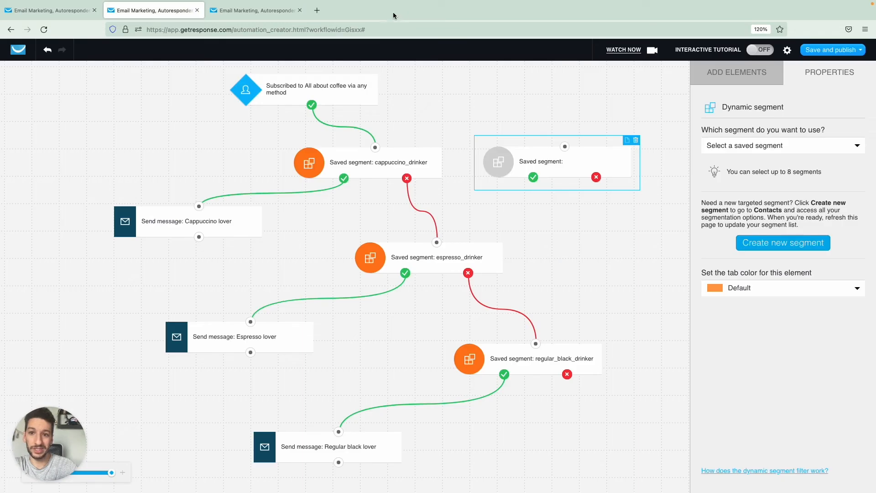
left_click(636, 140)
- Try adding espresso_drinker to the segments used by the cappuccino_drinker filter, and deselect it again
left_click(436, 167)
left_click(726, 145)
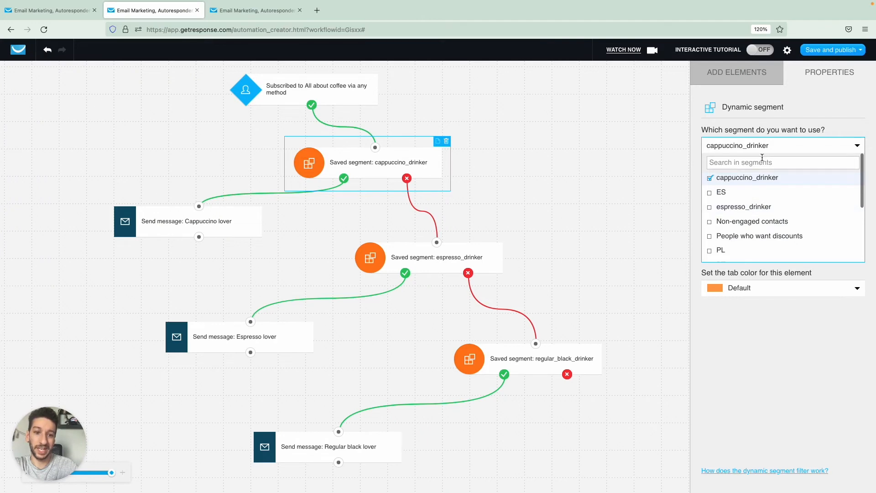
left_click(711, 207)
left_click(712, 208)
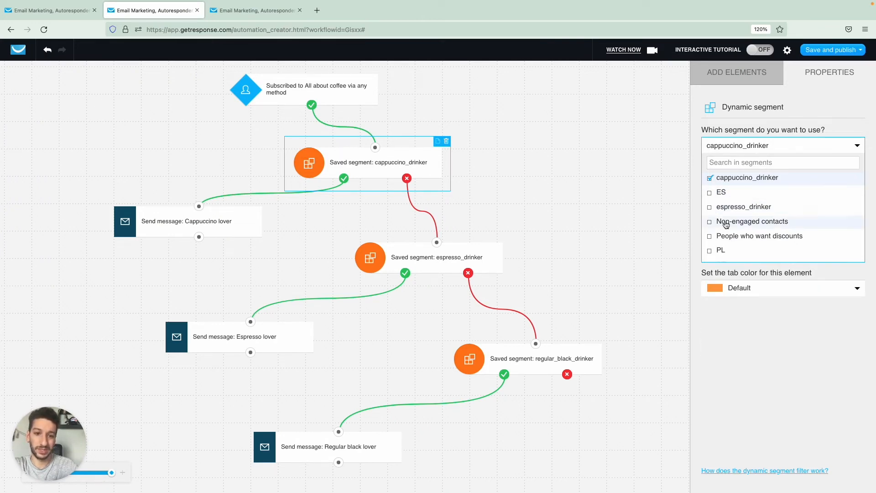
left_click(750, 145)
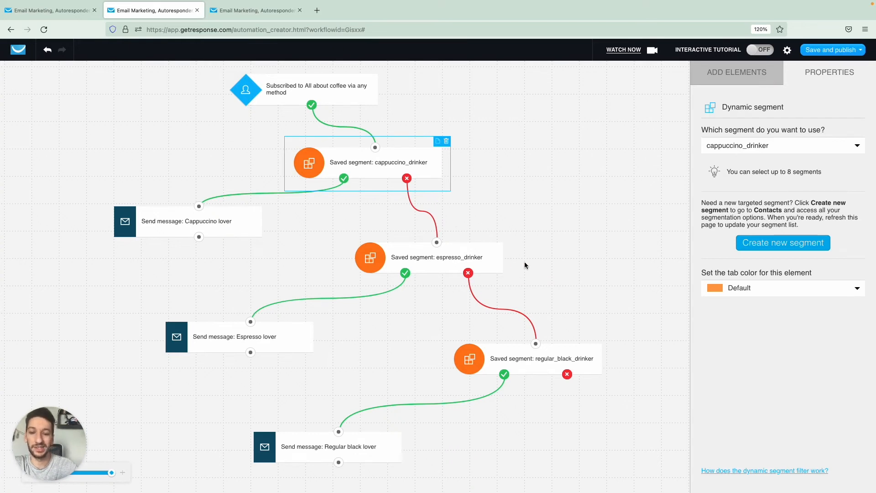
- Move the cappuccino_drinker, espresso_drinker and regular_black_drinker filters up and to the right into a tighter diagonal
scroll(524, 262, "down", 1)
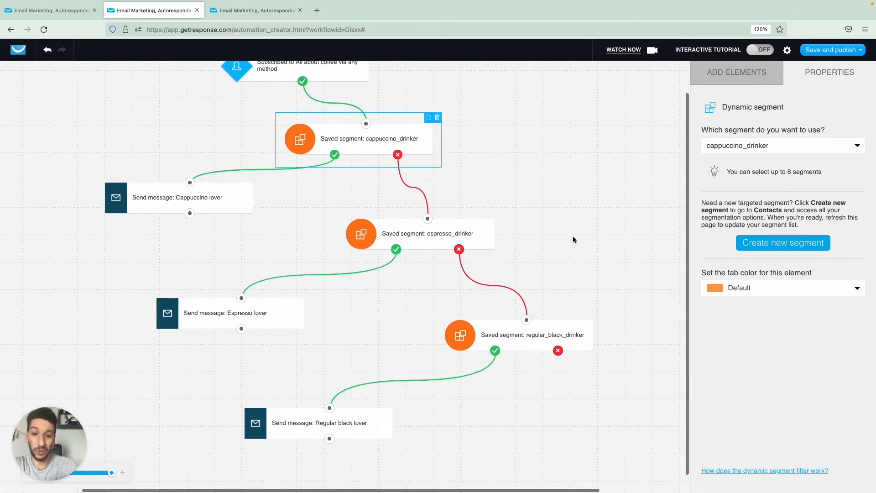
scroll(544, 131, "up", 1)
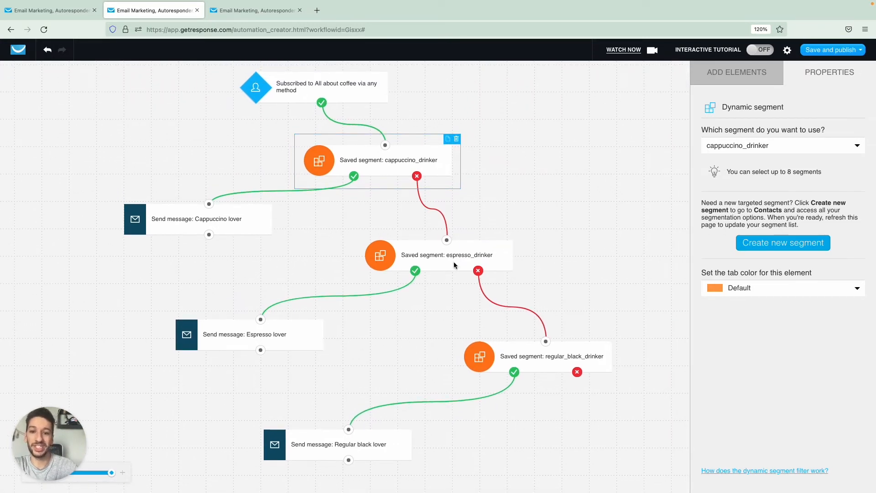
left_click_drag(440, 159, 484, 147)
left_click_drag(479, 252, 574, 200)
left_click_drag(542, 359, 606, 276)
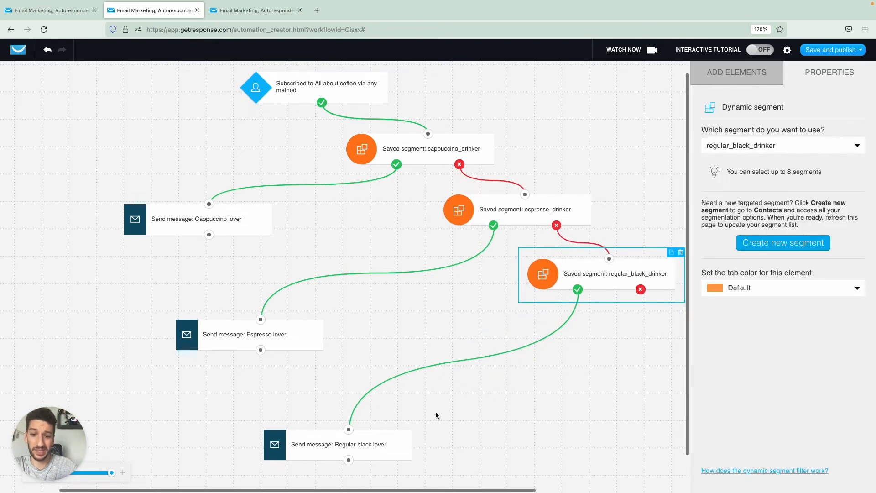
- Move the Regular black, Espresso and Cappuccino lover messages closer to their segment filters
left_click_drag(386, 459, 481, 394)
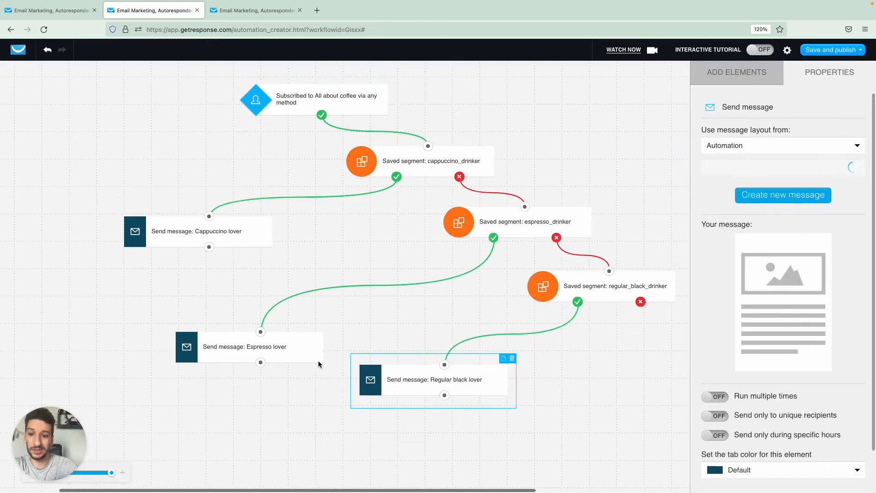
left_click_drag(320, 363, 355, 320)
left_click_drag(261, 232, 277, 226)
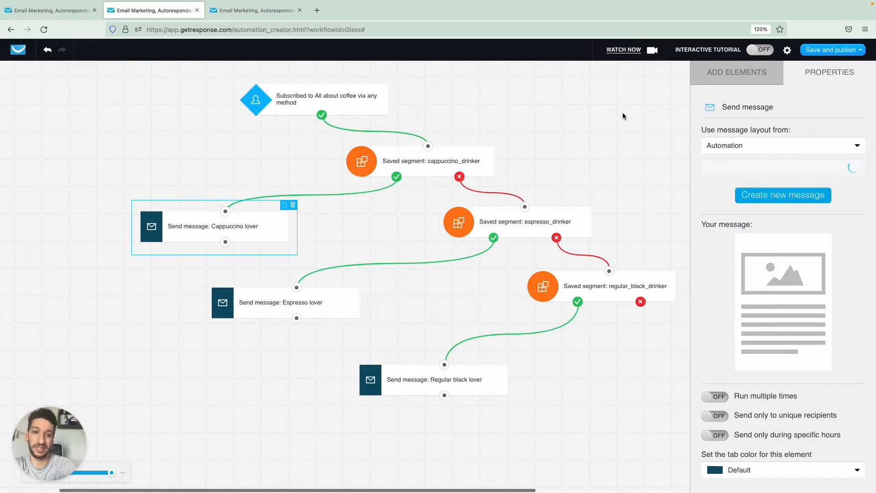
- Paste two copies of the Cappuccino lover message, placing one on the canvas beside the Espresso lover message
left_click(708, 85)
left_click(271, 242)
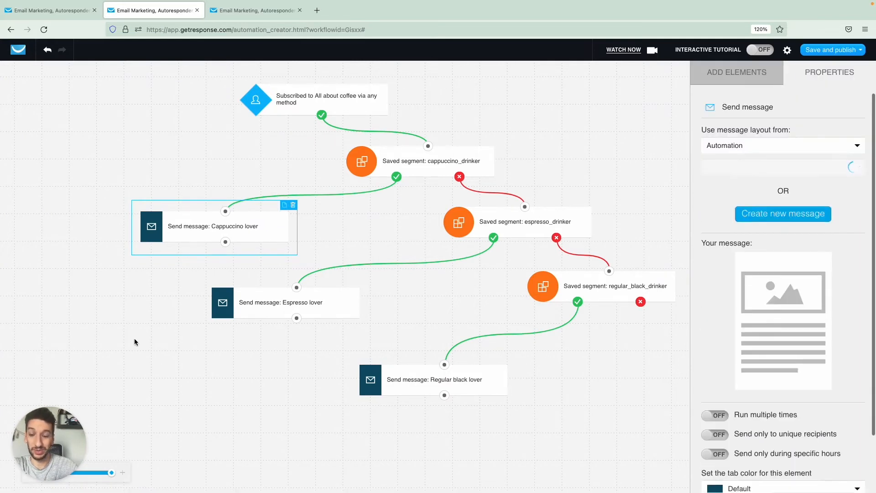
key("super+v")
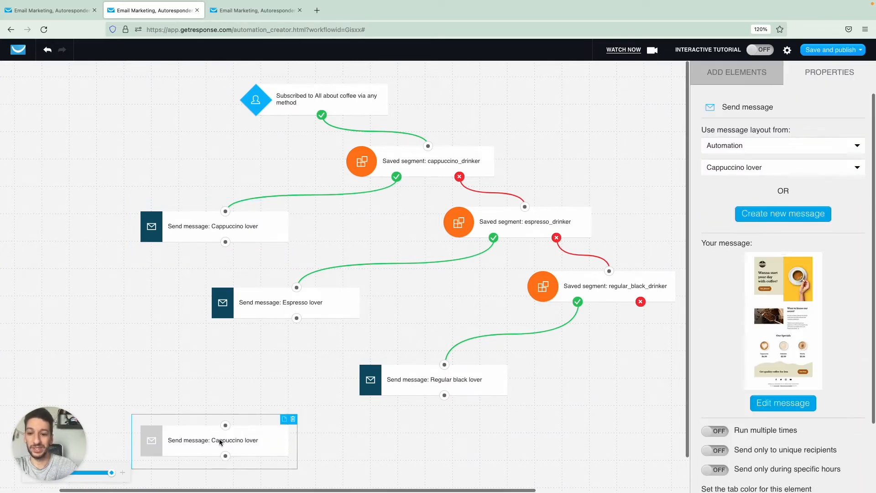
left_click_drag(220, 445, 136, 312)
key("super+v")
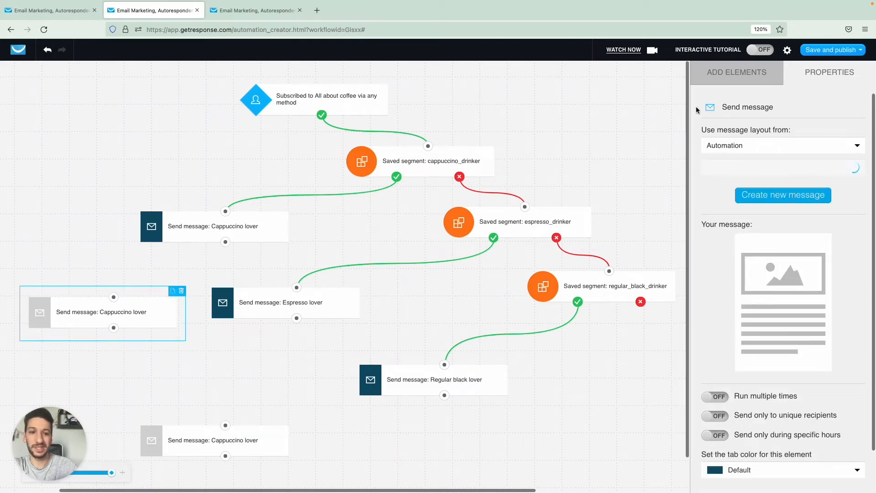
- Add a 1-day Wait action above the lowered message copy and connect it after the original Cappuccino lover message
left_click(718, 83)
scroll(776, 283, "down", 5)
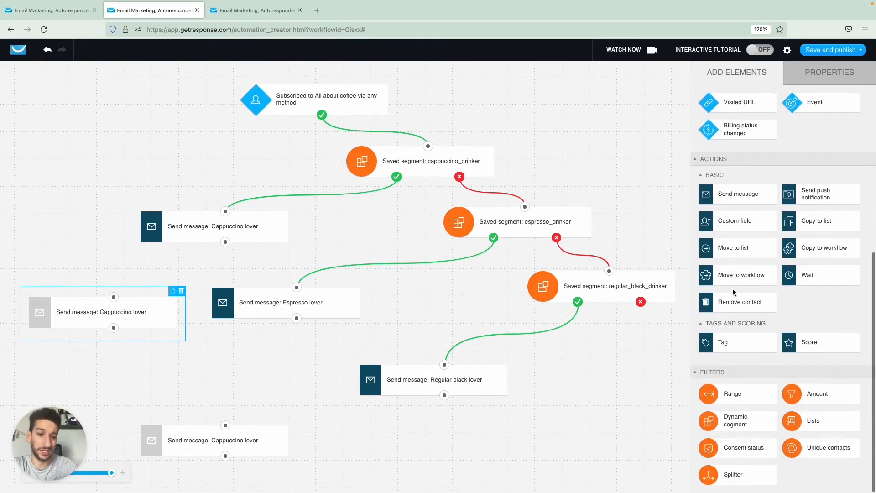
left_click_drag(811, 276, 101, 259)
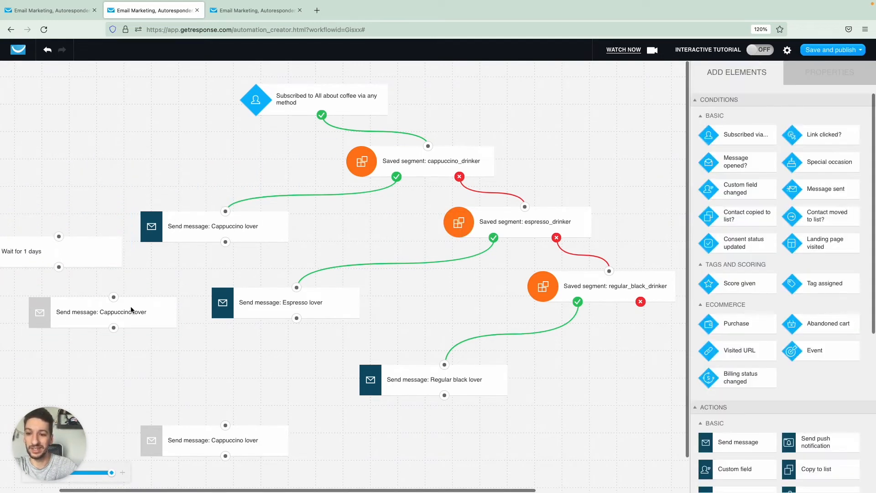
left_click_drag(133, 321, 124, 376)
left_click_drag(93, 261, 169, 305)
left_click_drag(137, 280, 262, 245)
- Copy the 1-day Wait action and connect the copy after the Espresso lover message
left_click(178, 303)
key("super+c")
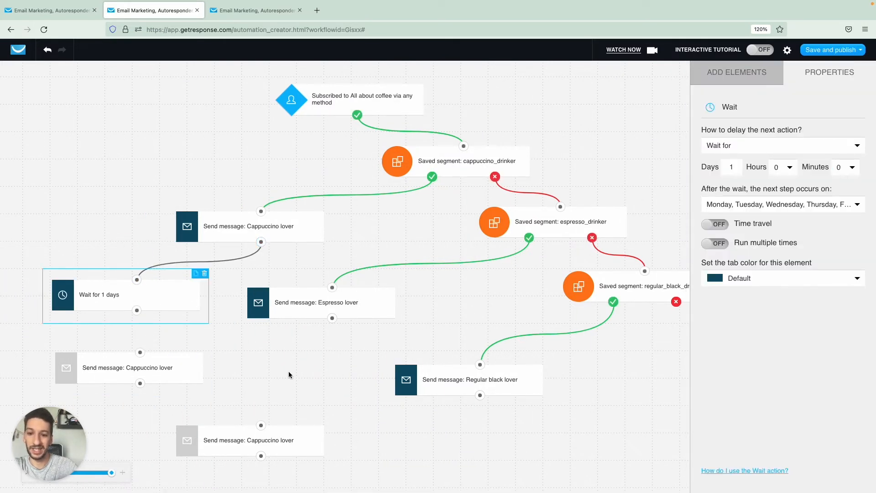
key("super+v")
left_click_drag(190, 465, 348, 352)
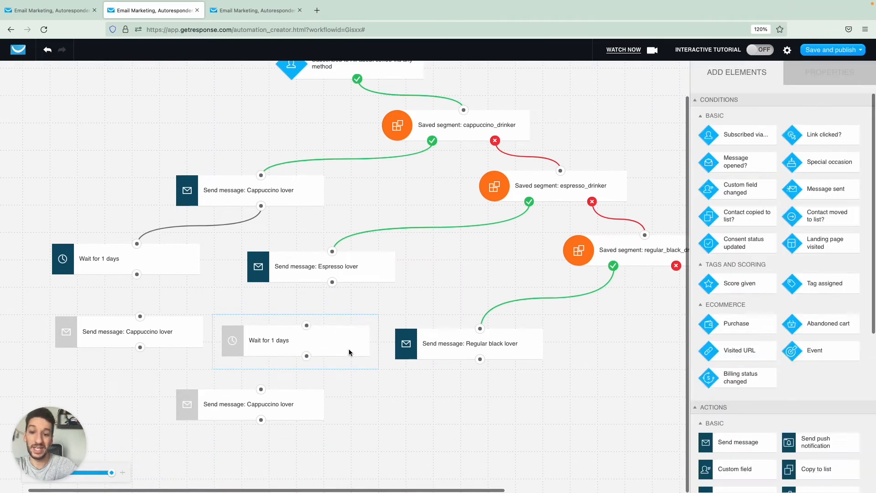
left_click_drag(309, 330, 333, 282)
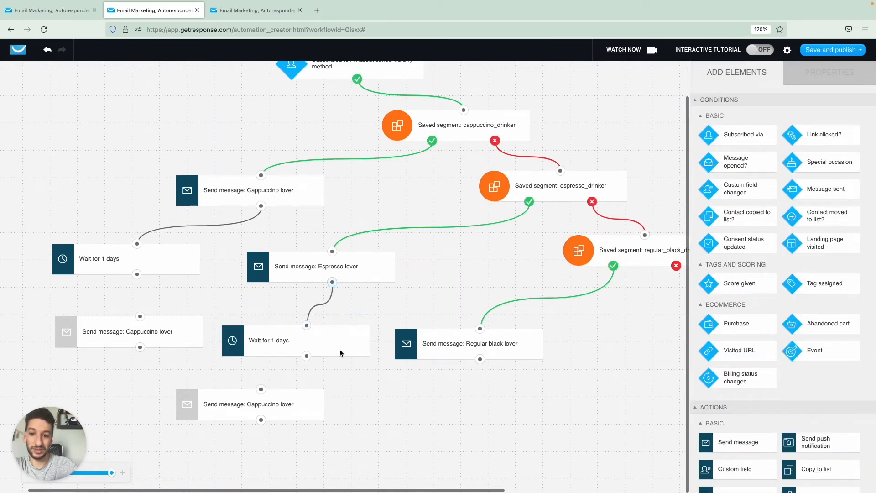
- Paste another 1-day Wait action and place it, connected, just below the Regular black lover message
left_click(339, 349)
key("super+v")
mouse_move(339, 466)
left_mouse_down()
mouse_move(487, 489)
mouse_move(491, 434)
mouse_move(471, 387)
mouse_move(481, 360)
left_mouse_up()
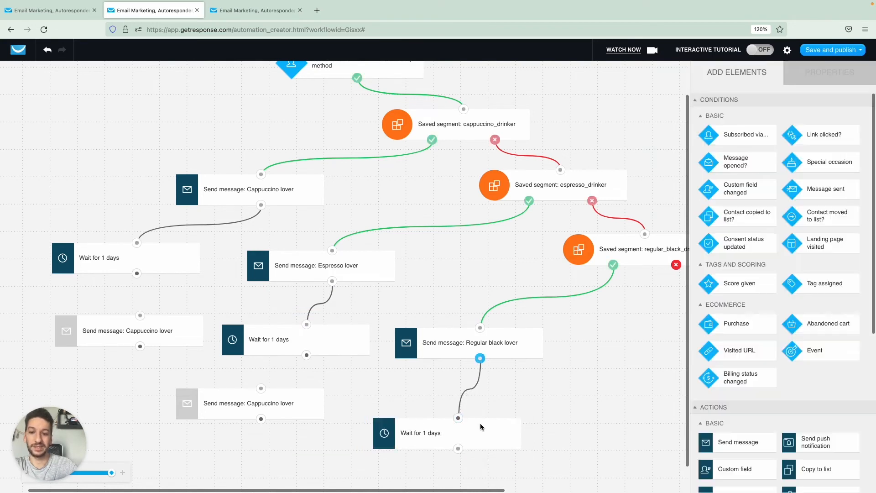
left_click_drag(487, 427, 496, 407)
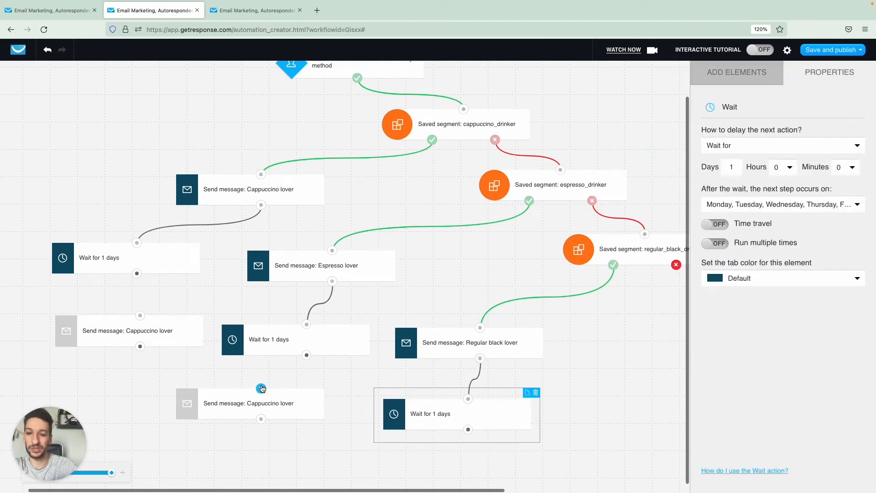
- Delete the two unconnected copies of the Cappuccino lover message from the canvas
mouse_move(263, 389)
left_mouse_down()
mouse_move(181, 347)
mouse_move(276, 378)
left_mouse_up()
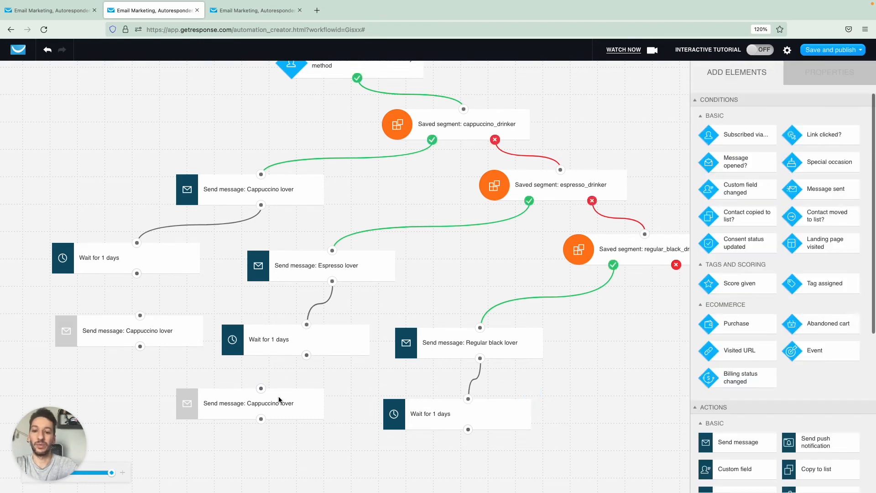
left_click(285, 401)
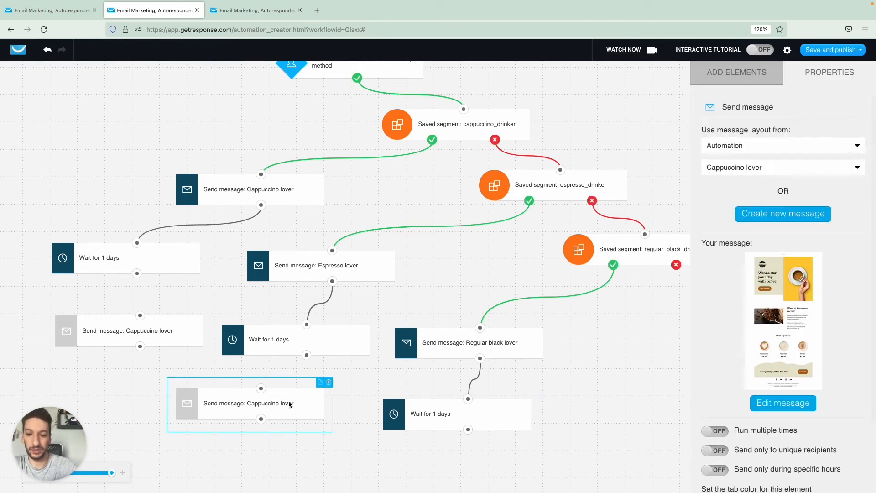
left_click(329, 384)
left_click(192, 336)
left_click(209, 309)
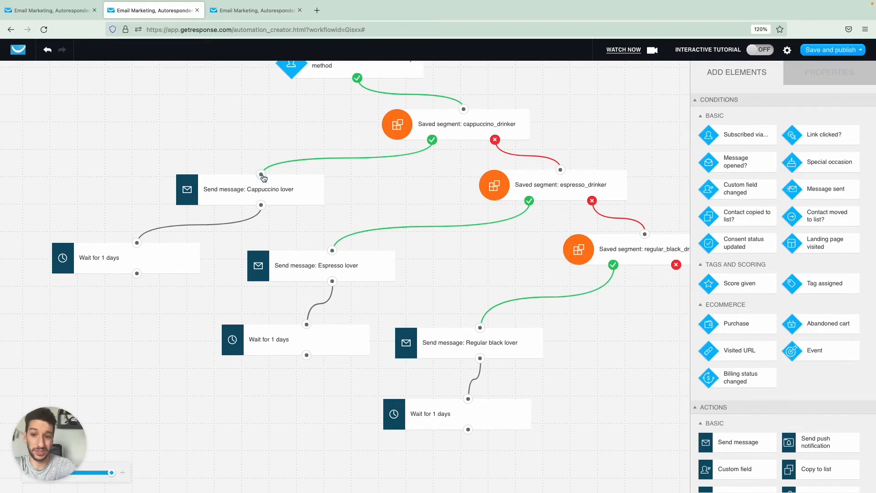
- Check the properties of the Cappuccino lover, Espresso lover and Regular black lover messages
left_click(262, 199)
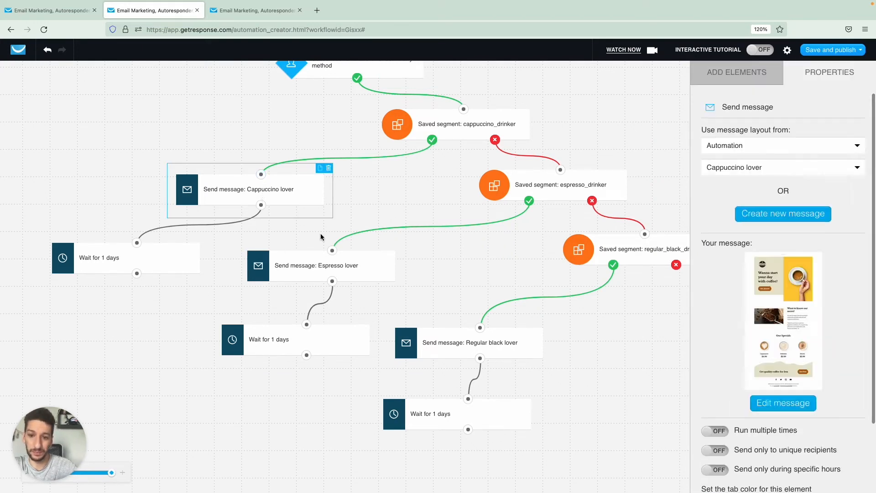
left_click(323, 262)
left_click(439, 347)
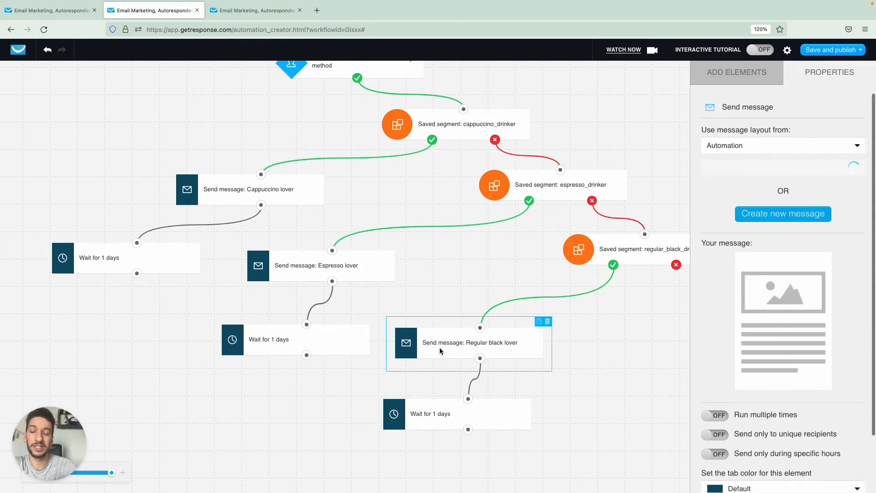
left_click(254, 199)
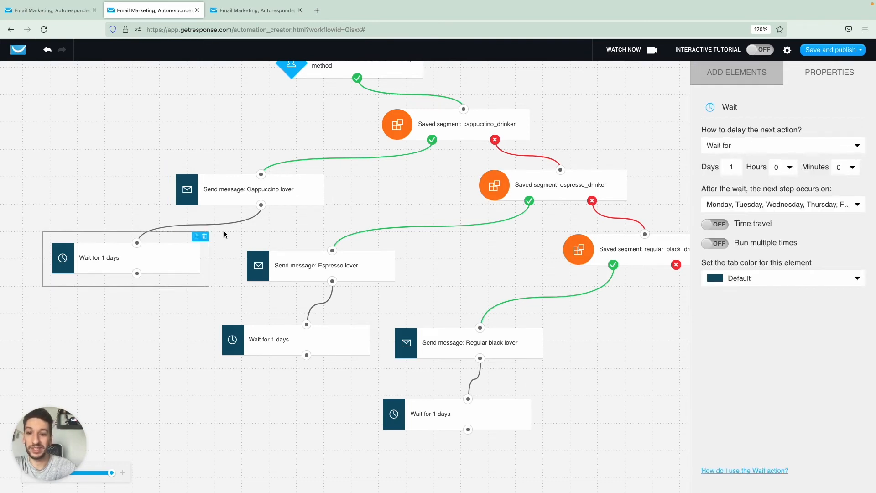
- Delete the three 1-day Wait actions below the coffee messages
left_click(204, 236)
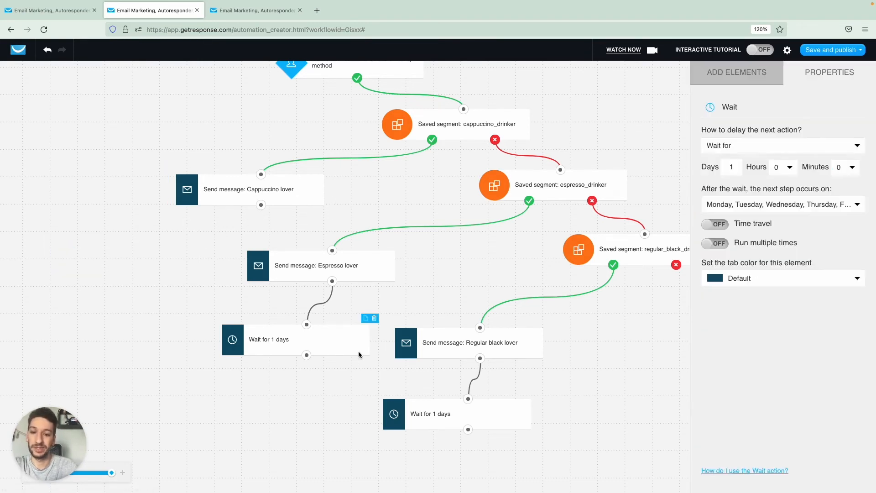
left_click(374, 319)
left_click(540, 393)
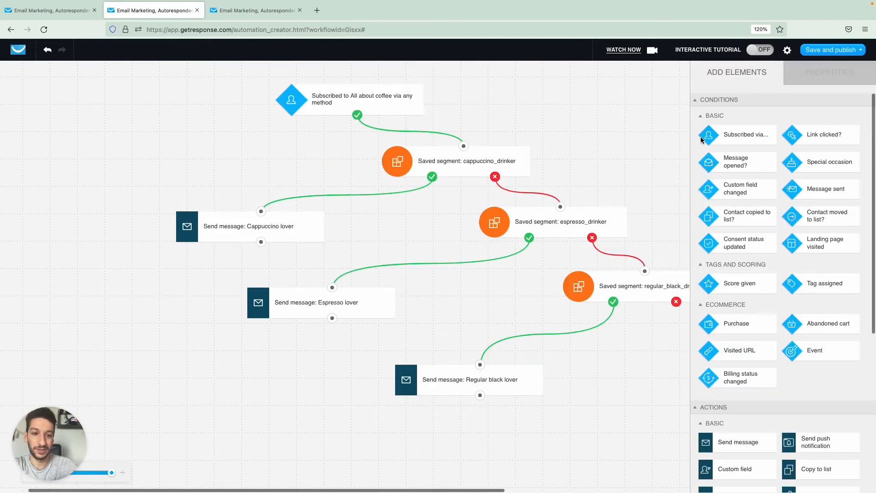
- Add a Move to workflow action after the Cappuccino lover message and connect a copy of it after the Espresso lover message
scroll(747, 341, "down", 8)
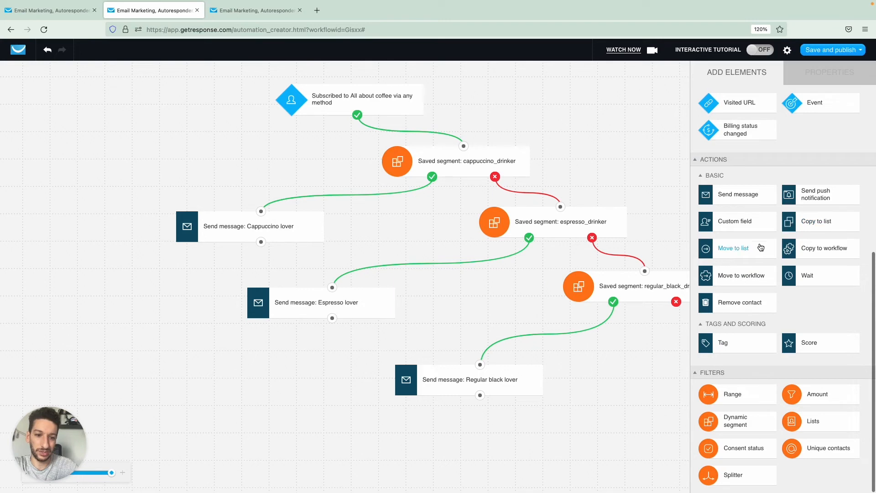
left_click_drag(722, 275, 260, 245)
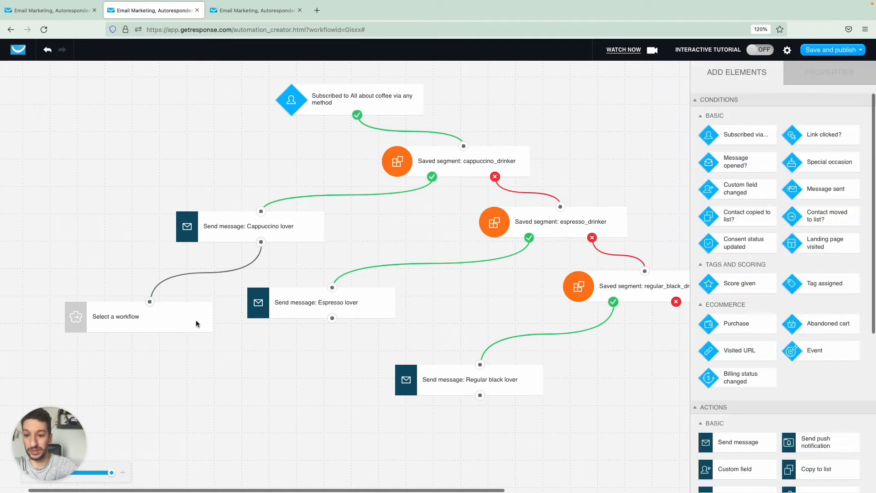
left_click(196, 322)
left_click(208, 295)
mouse_move(180, 447)
left_mouse_down()
mouse_move(310, 398)
mouse_move(315, 343)
mouse_move(332, 318)
left_mouse_up()
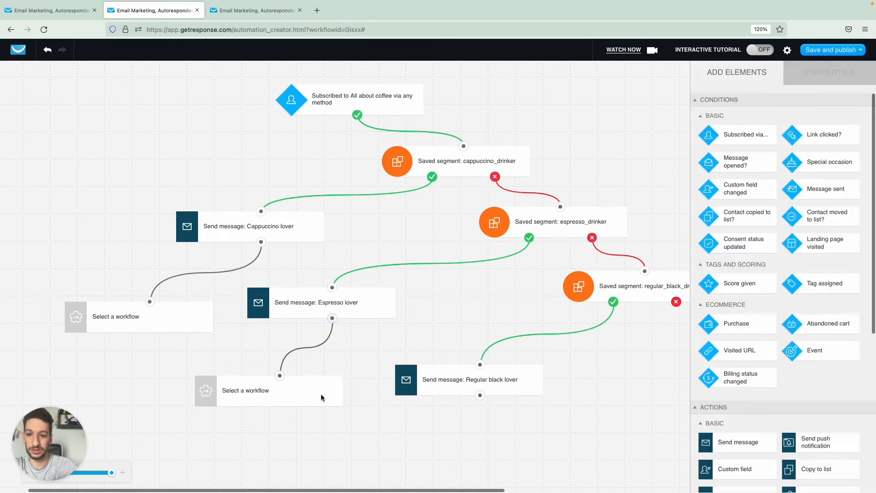
- Duplicate the Move to workflow action and connect the copy below the Regular black lover message
left_click(322, 394)
left_click(339, 369)
left_click_drag(336, 466, 502, 459)
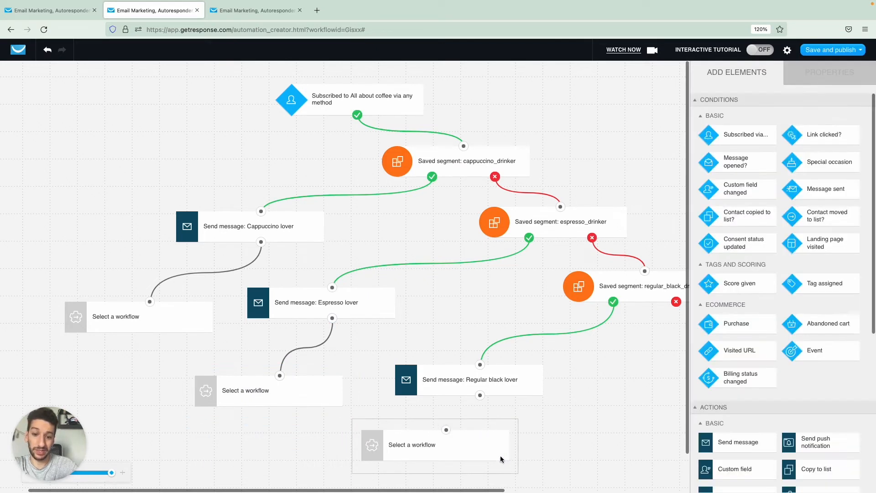
left_click_drag(446, 430, 483, 396)
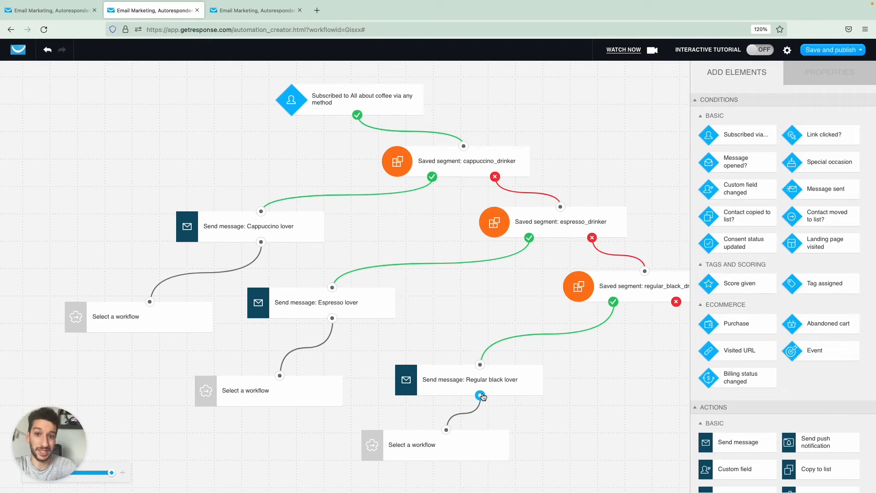
- Set My first workflow as the target of the Move to workflow action after the Cappuccino lover message
left_click(145, 323)
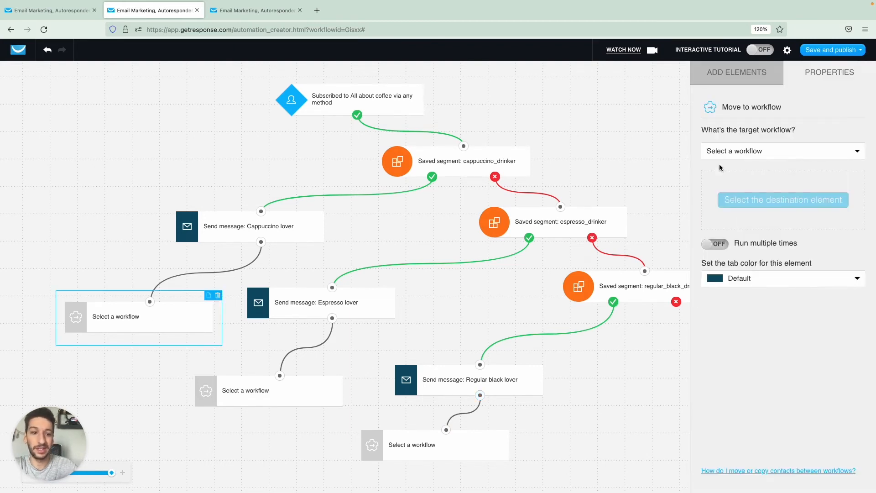
left_click(734, 157)
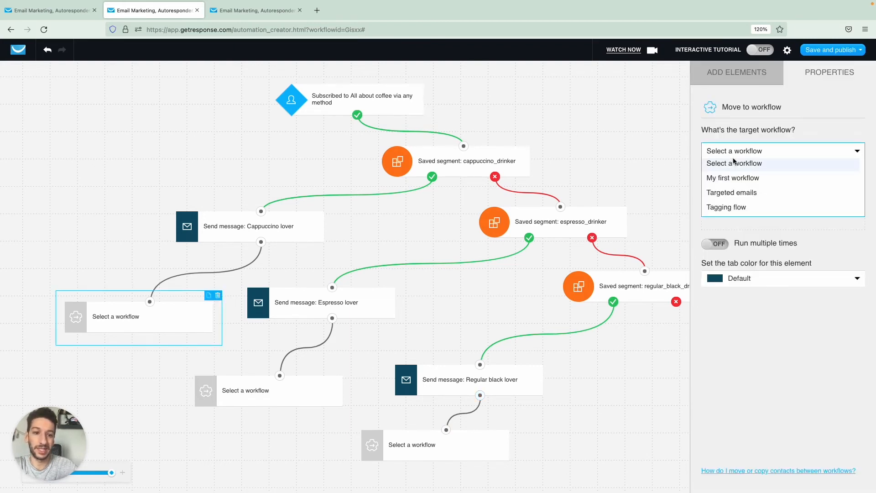
left_click(751, 178)
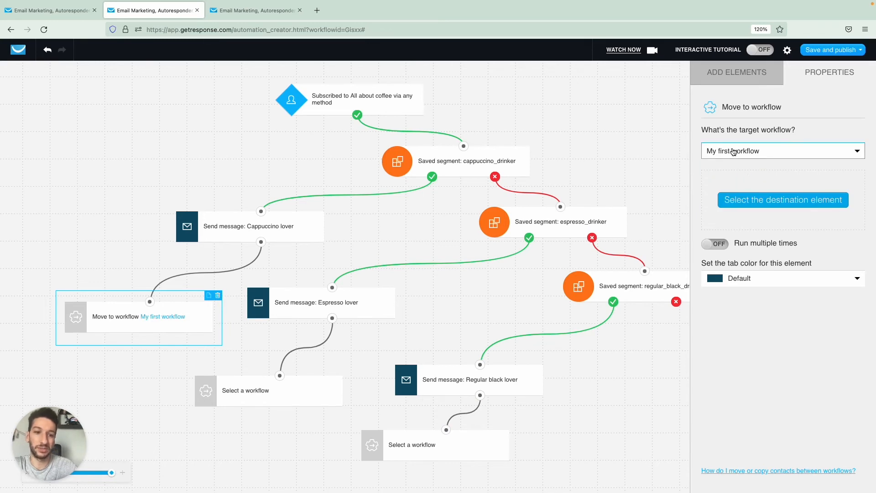
- Connect the Moved from Coffee_segmentation element to the Welcome! message as the destination in My first workflow and save
left_click(757, 205)
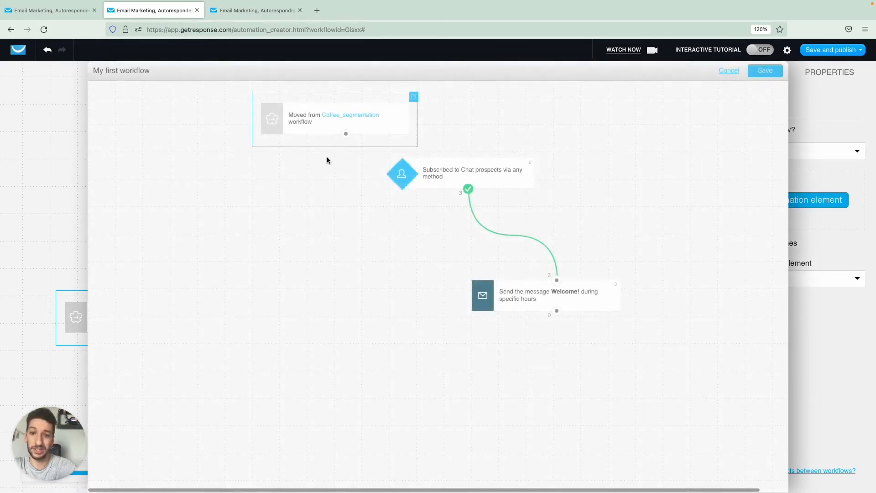
left_click_drag(321, 122, 556, 280)
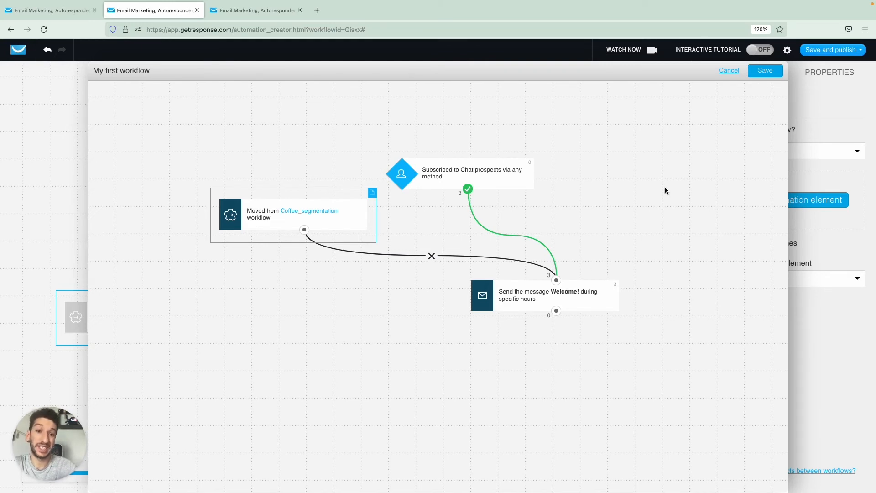
left_click(754, 76)
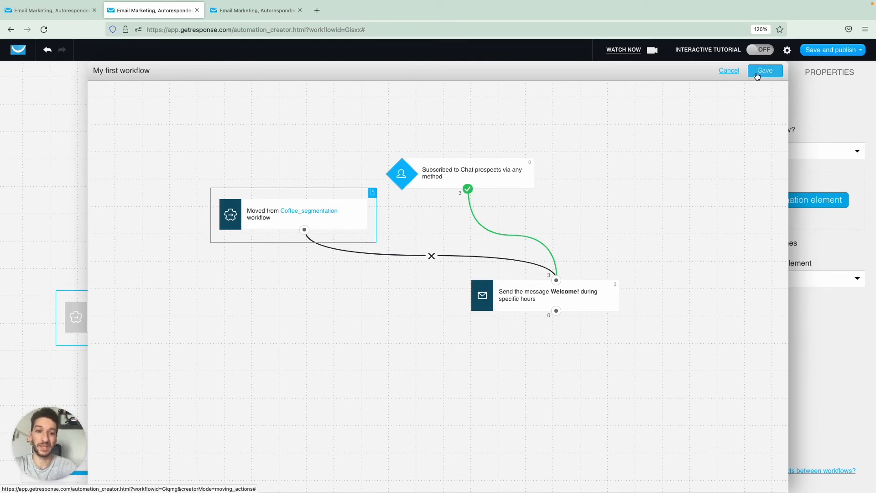
- Inspect the Move to workflow actions following the Cappuccino, Espresso and Regular black lover messages
left_click(293, 404)
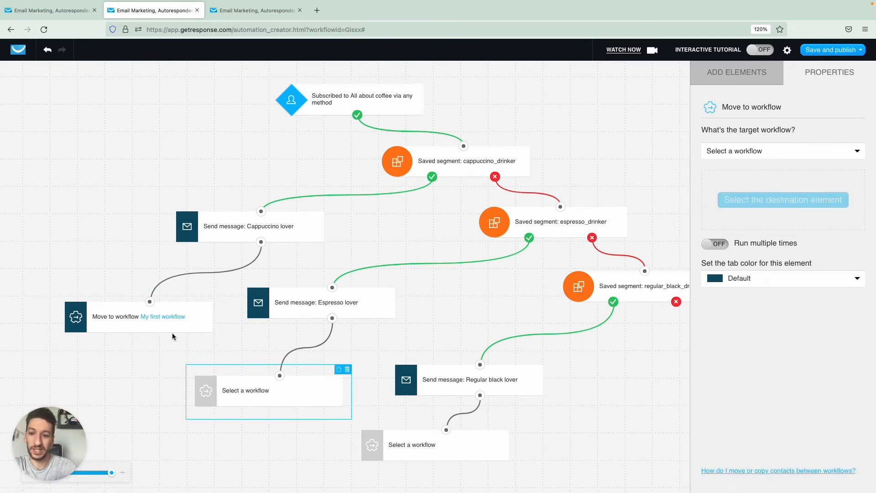
left_click(148, 322)
left_click(301, 400)
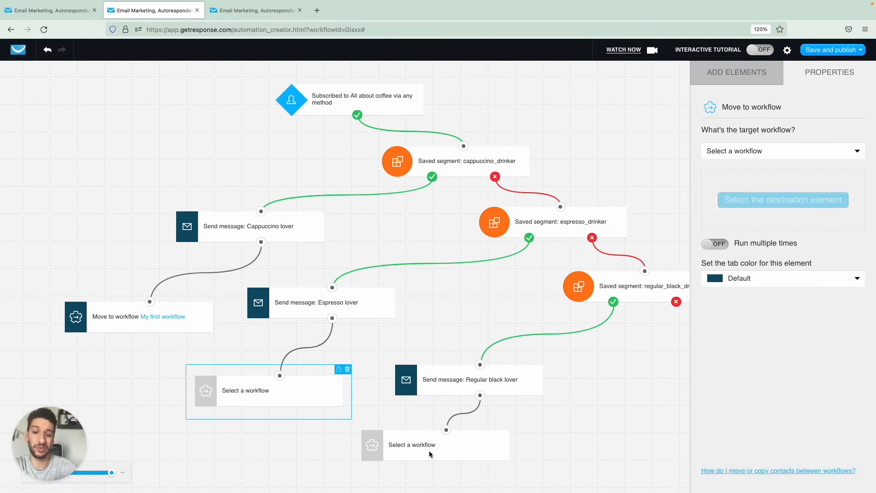
left_click(432, 455)
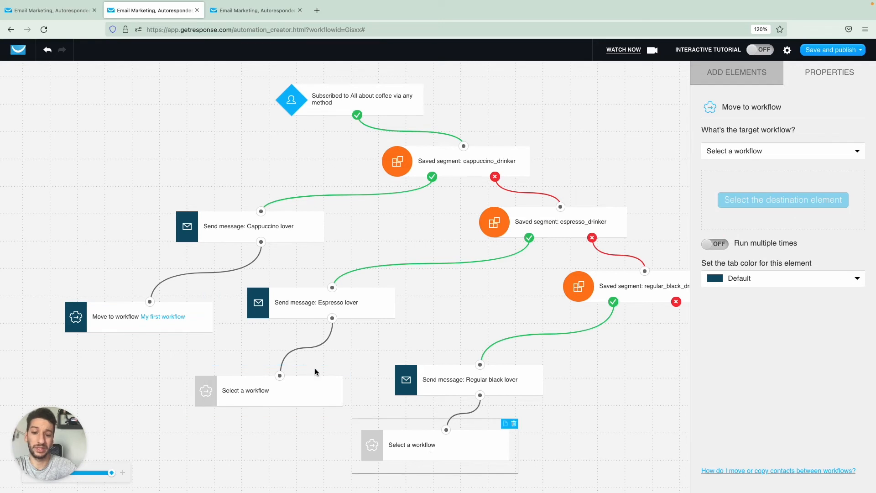
left_click(299, 404)
left_click(395, 438)
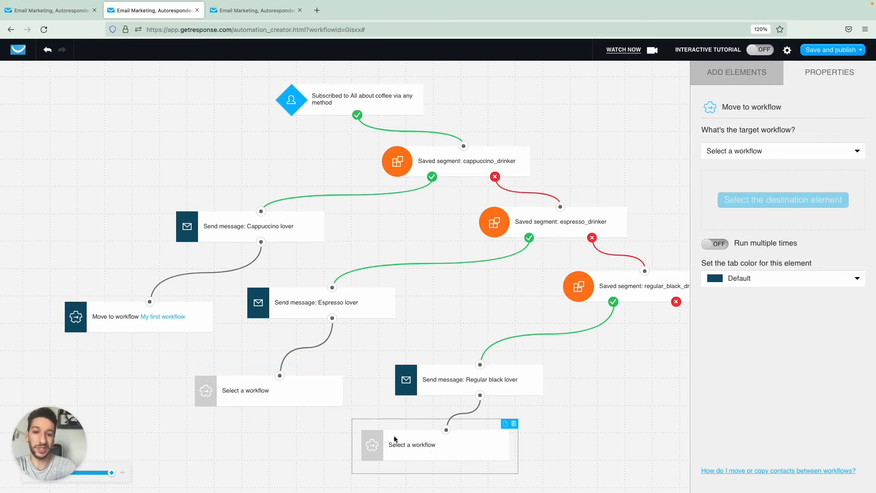
scroll(423, 332, "right", 3)
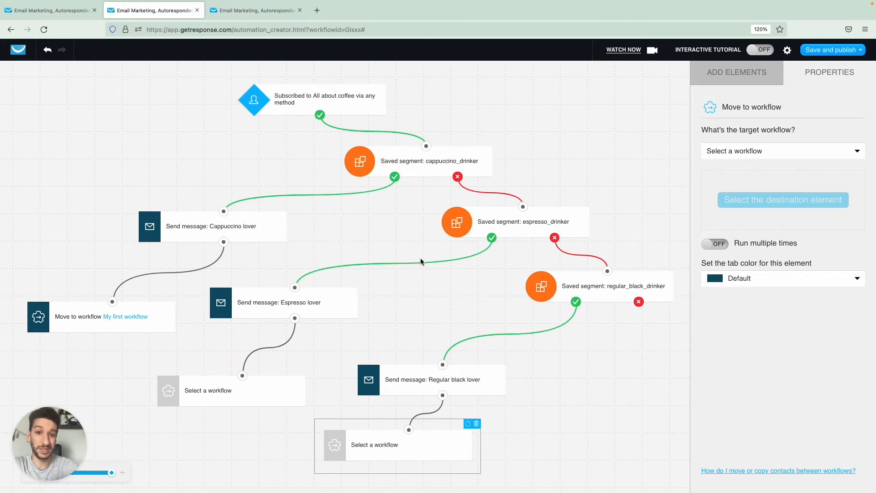
scroll(406, 293, "down", 3)
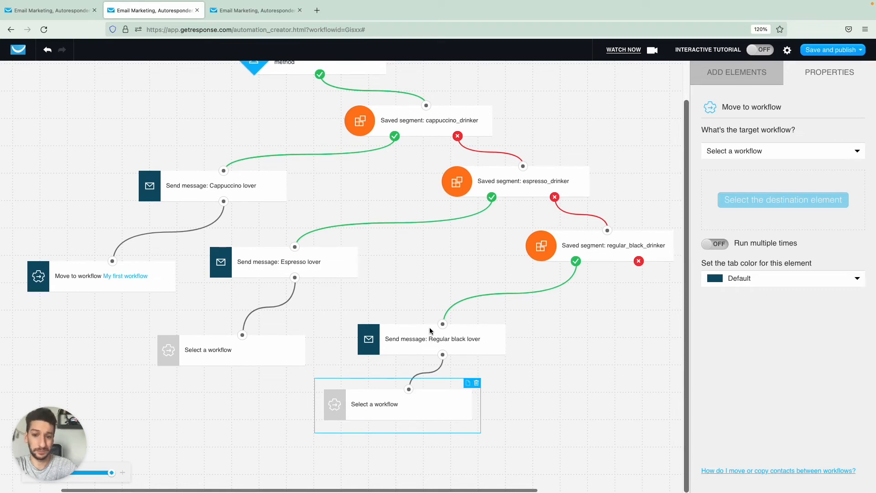
scroll(349, 245, "up", 2)
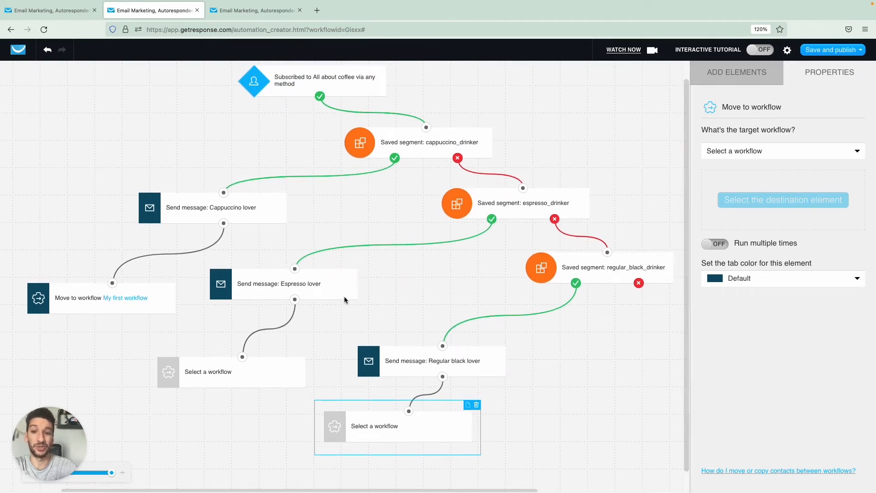
scroll(344, 300, "up", 1)
scroll(345, 300, "right", 1)
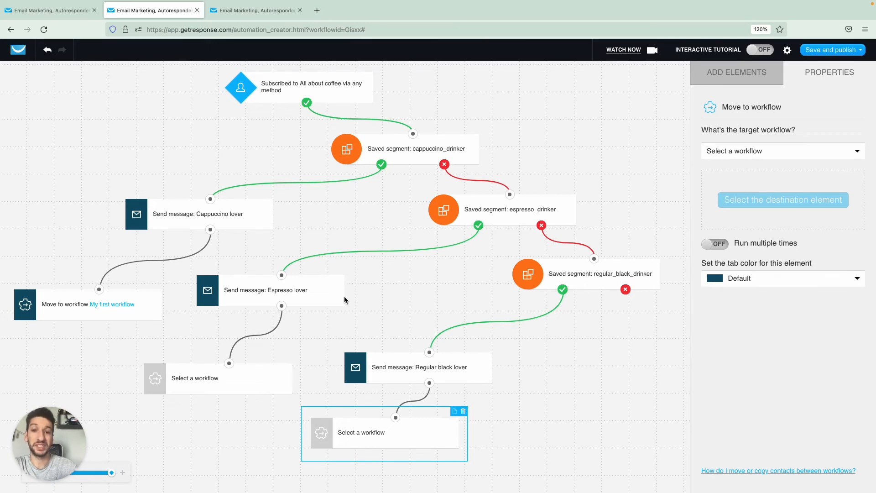
left_click(407, 281)
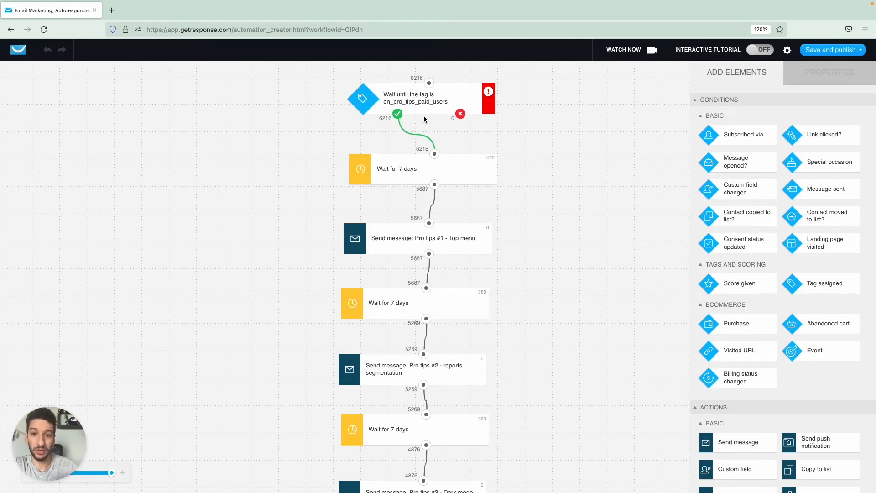
- Read the warning on the en_pro_tips_paid_users tag condition and open the condition's properties
mouse_move(489, 107)
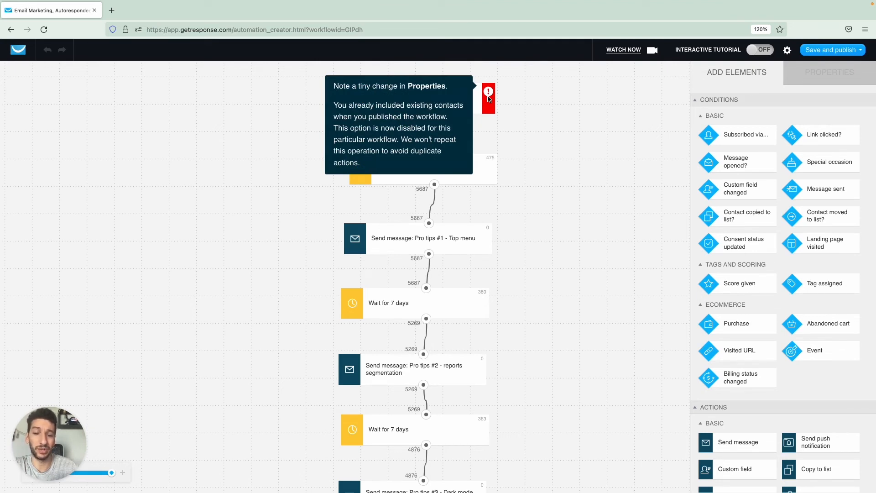
left_click(423, 105)
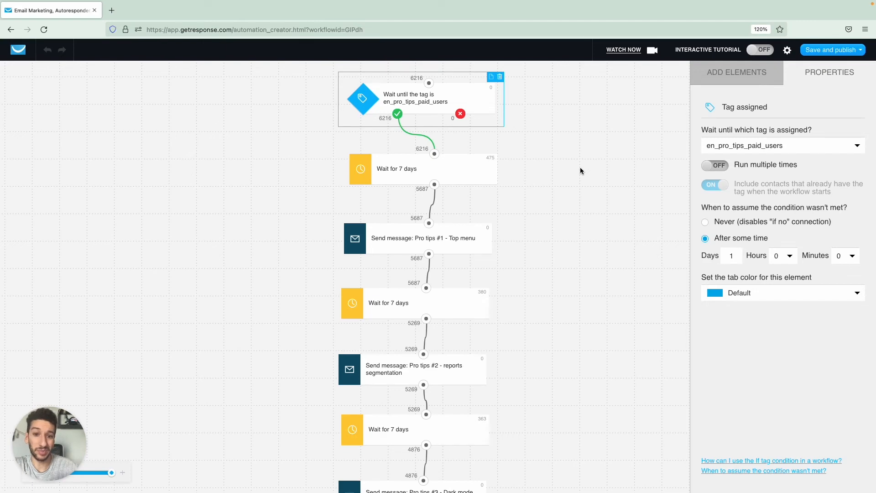
- Inspect the properties of the first two 7-day waits and the Pro tips #1 and #2 messages in the tag-based workflow
scroll(574, 193, "down", 20)
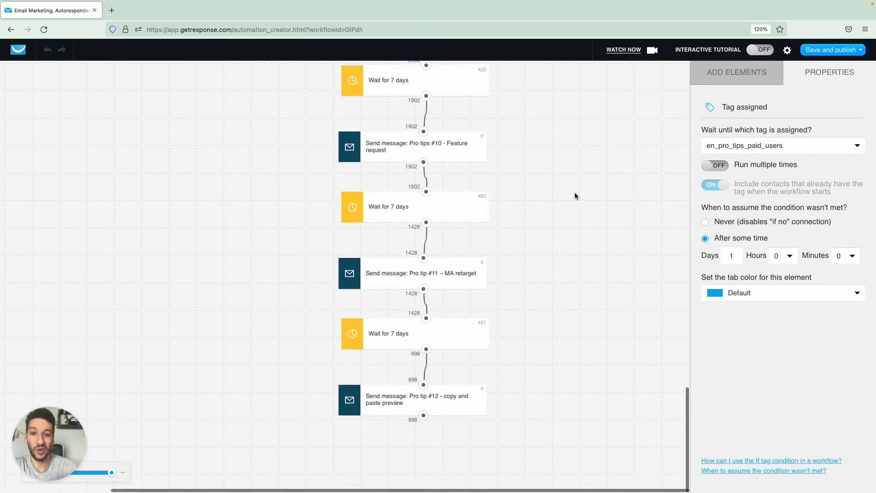
scroll(575, 193, "up", 20)
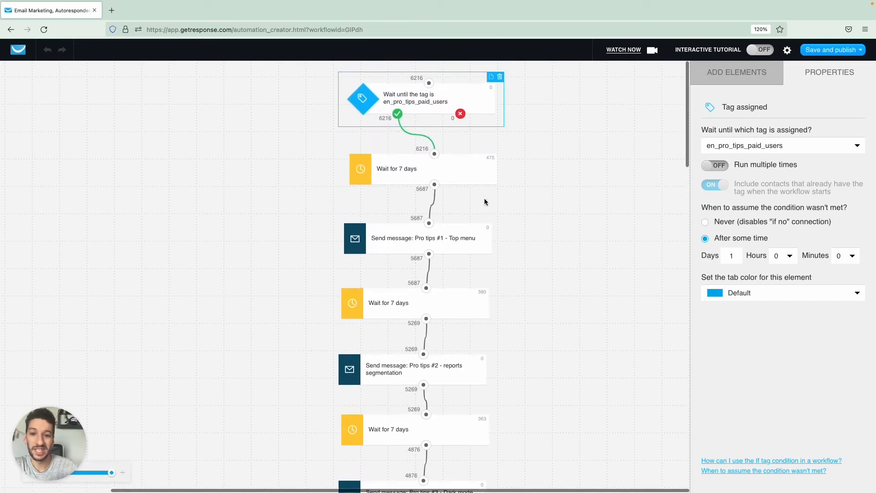
left_click(465, 182)
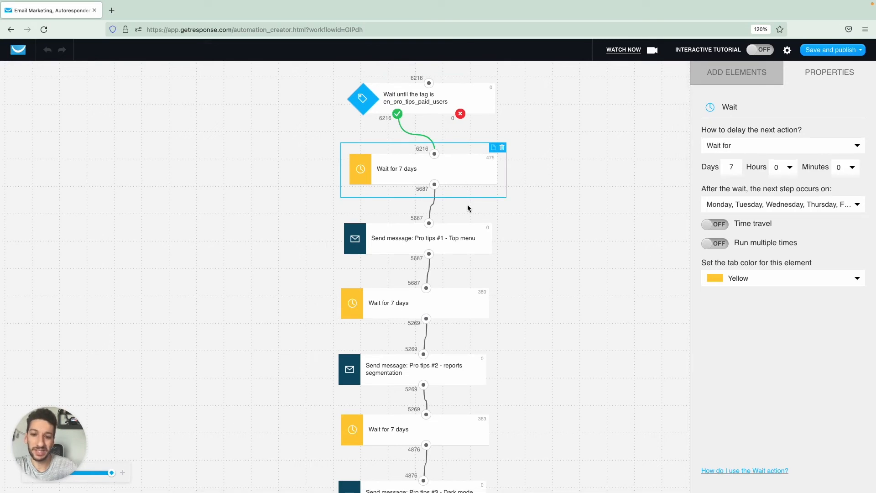
left_click(456, 244)
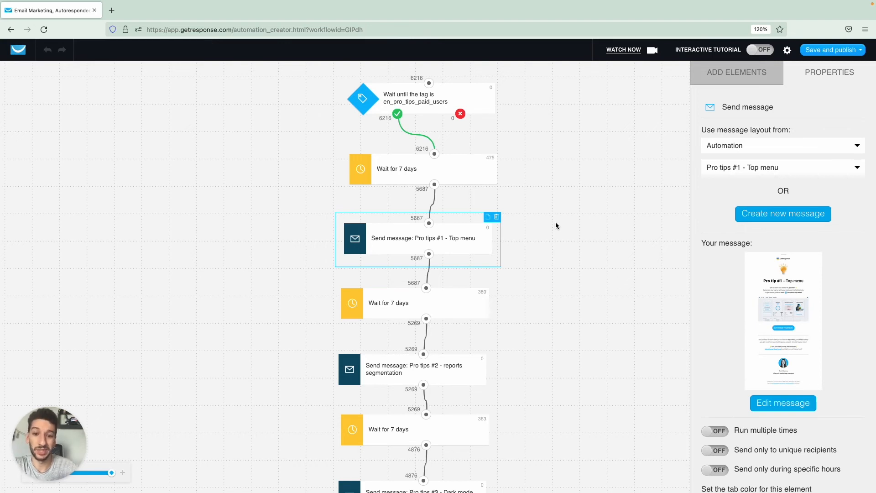
scroll(556, 226, "down", 1)
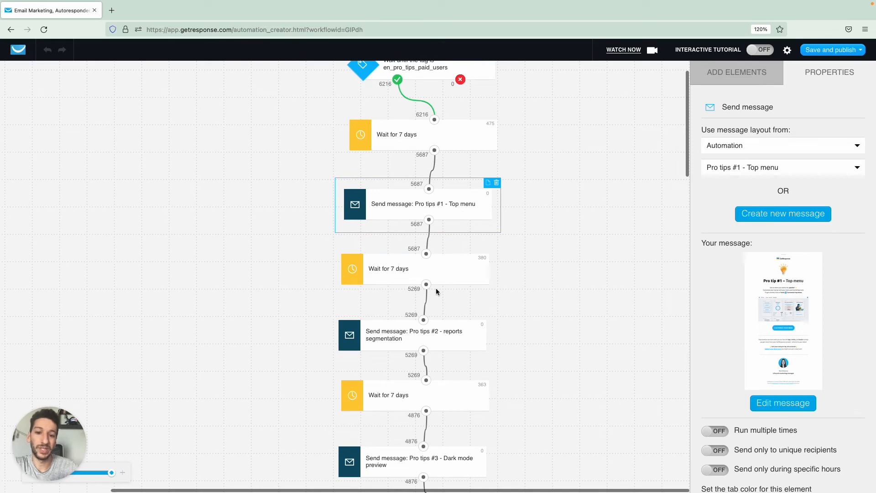
left_click(448, 281)
left_click(454, 341)
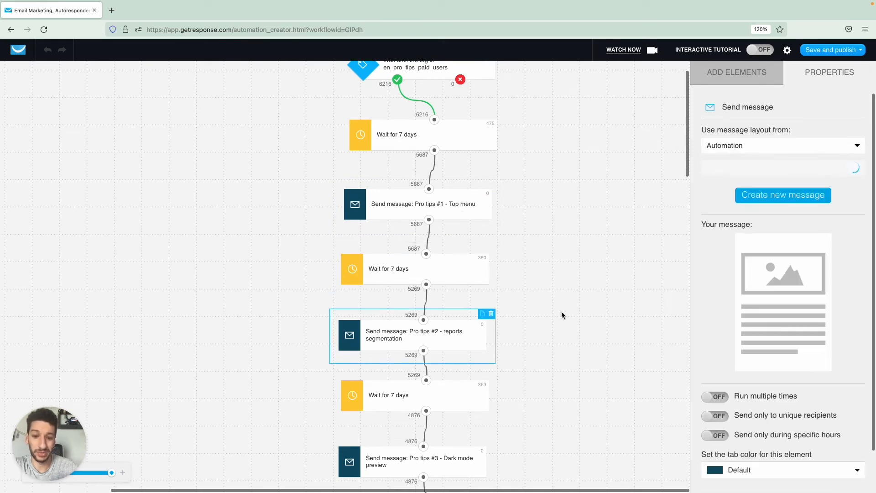
- Follow the remaining waits and messages through to Pro tip #12 - copy and paste preview, and return to the tag condition
scroll(562, 314, "down", 4)
scroll(495, 315, "down", 7)
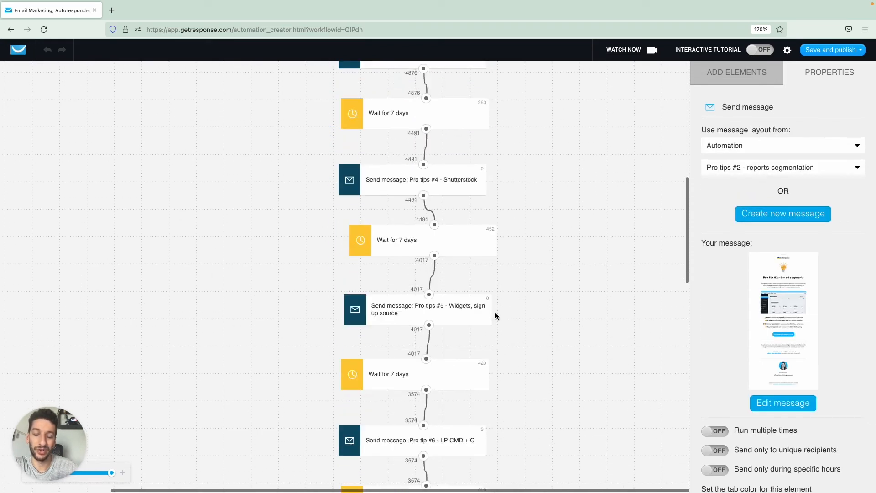
scroll(495, 315, "down", 15)
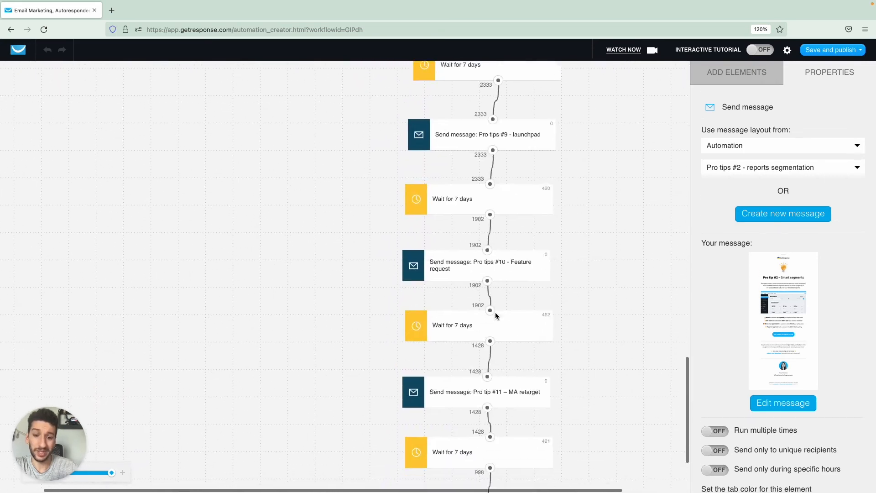
scroll(496, 315, "down", 5)
scroll(503, 314, "up", 3)
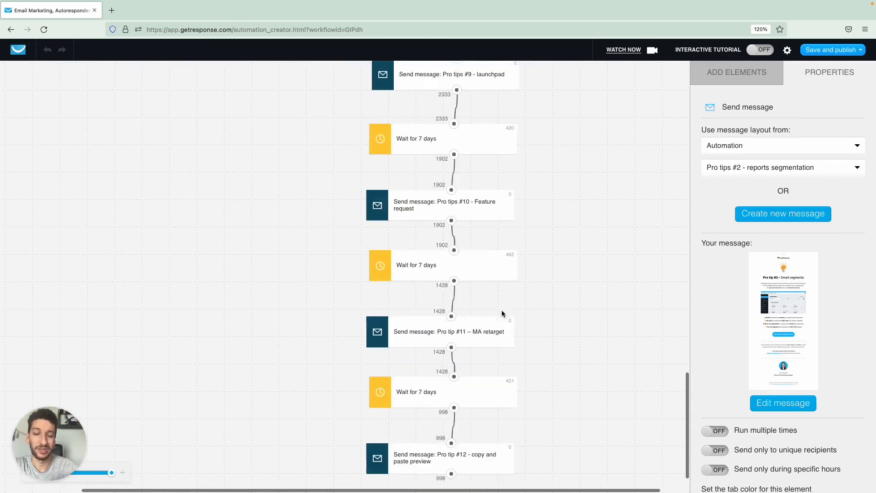
scroll(502, 313, "up", 20)
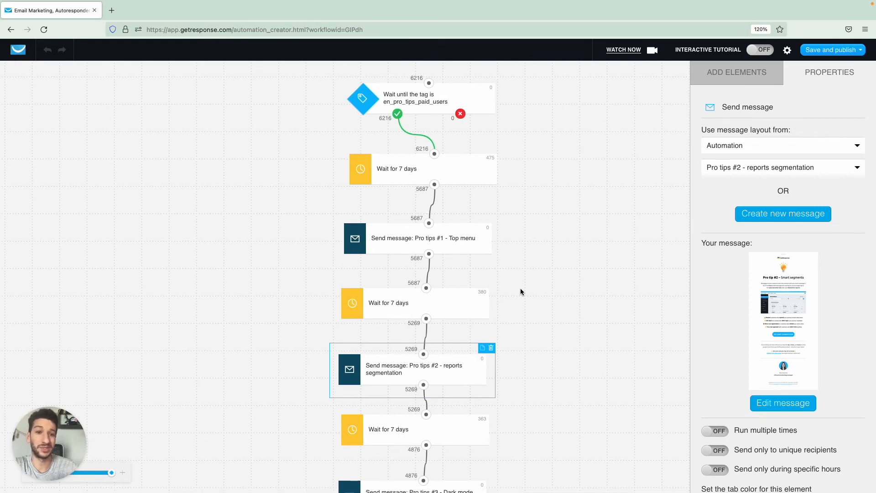
- Review the alternating waits and messages from the tag condition to Pro tips #7 - Zapier, and deselect the Pro tips #2 message
scroll(521, 291, "down", 1)
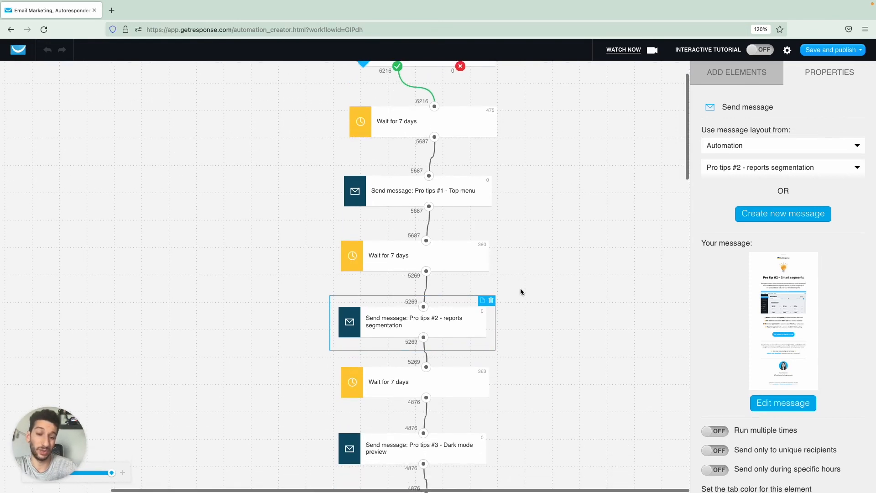
scroll(521, 291, "up", 1)
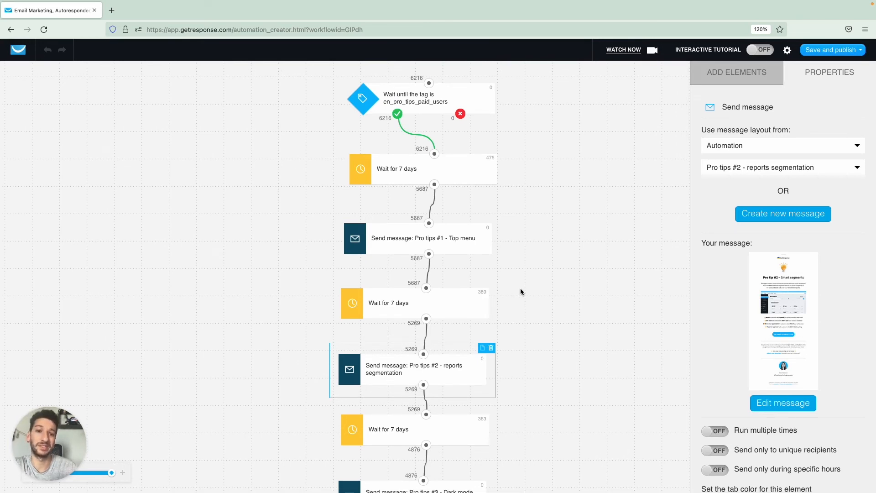
scroll(521, 292, "down", 4)
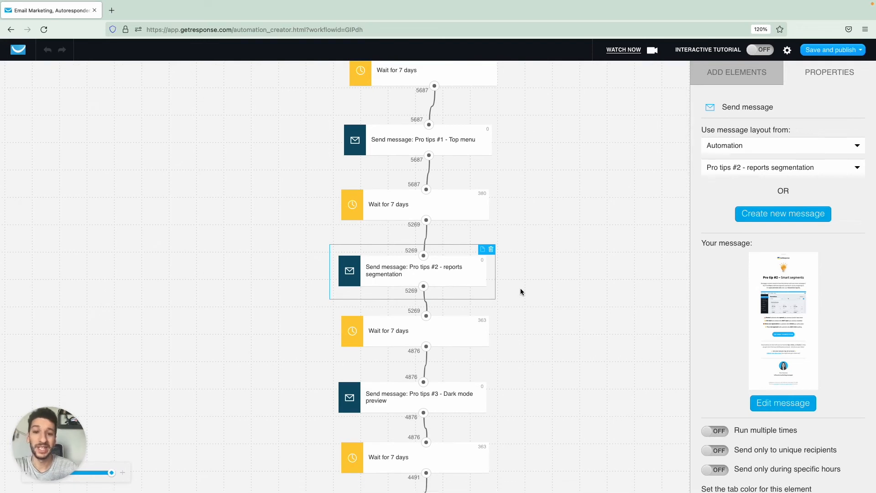
scroll(521, 291, "down", 1)
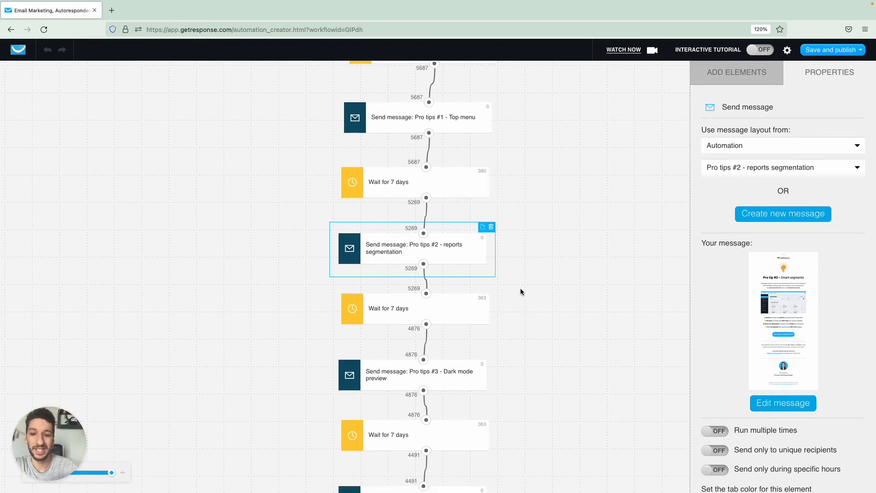
scroll(521, 292, "down", 6)
scroll(521, 289, "down", 3)
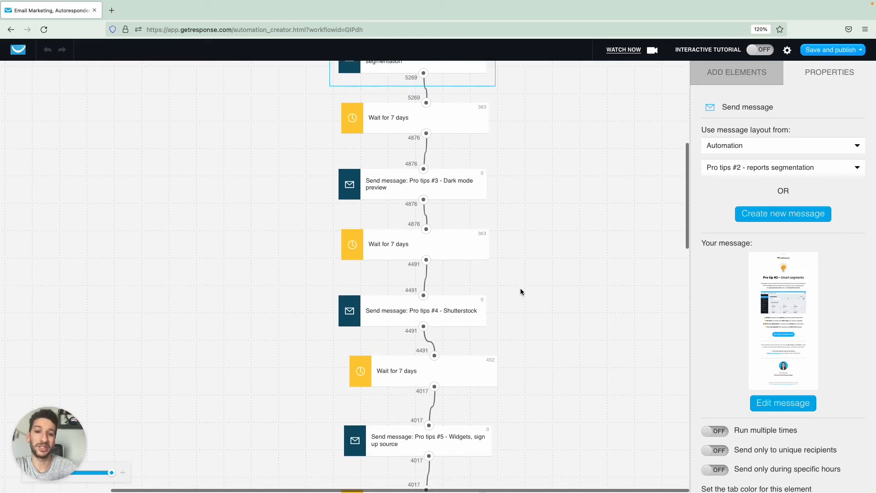
scroll(521, 291, "down", 3)
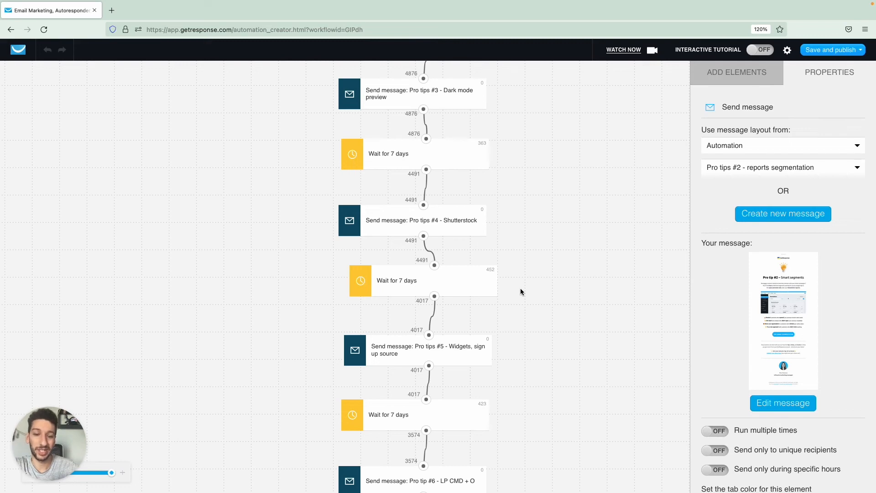
scroll(521, 292, "down", 5)
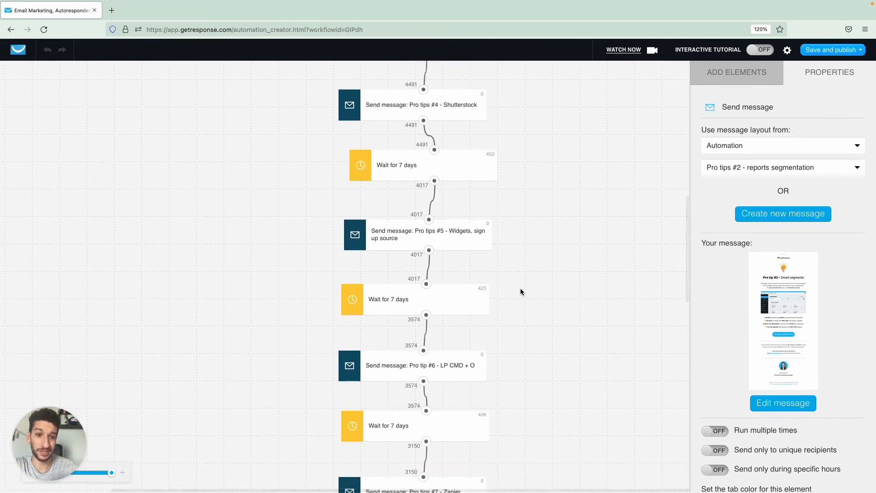
scroll(521, 292, "down", 3)
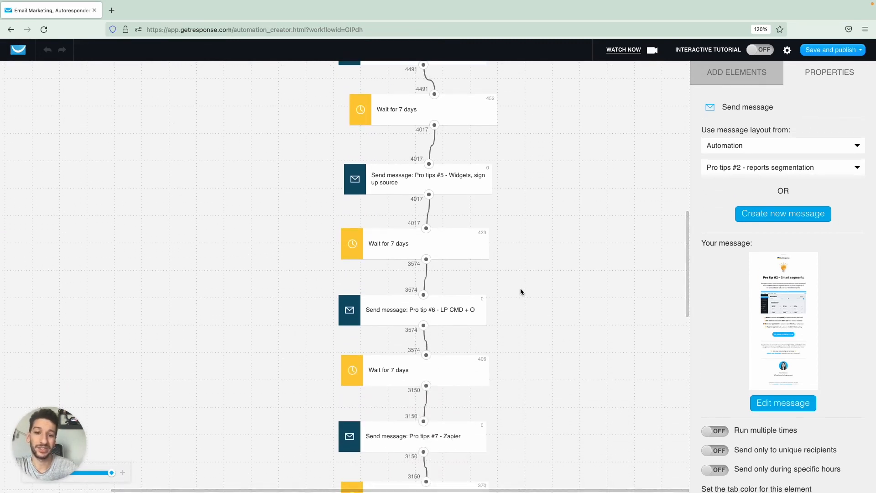
scroll(521, 291, "up", 20)
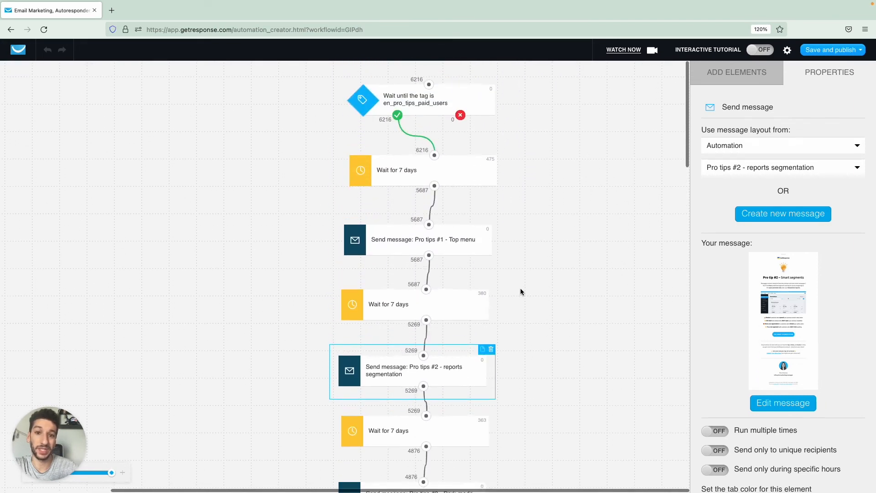
left_click(542, 269)
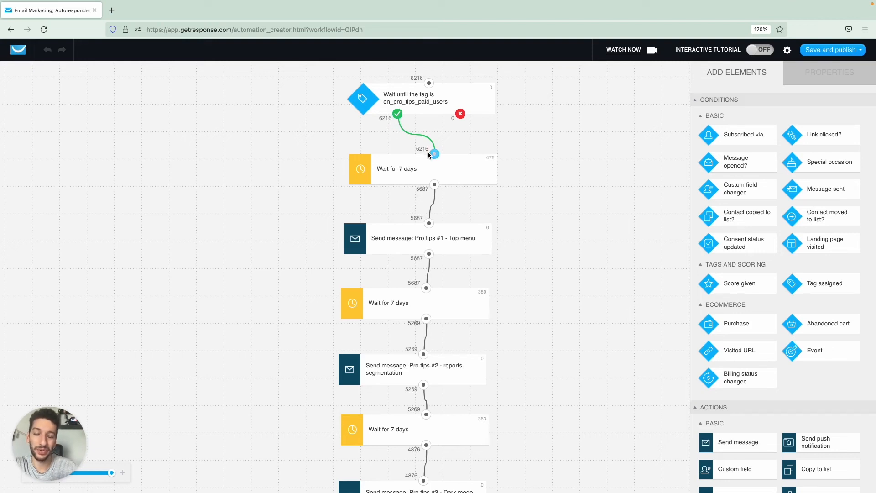
- Check the delay settings of the wait after the tag condition against the waits between messages, and clear the selection
left_click(473, 170)
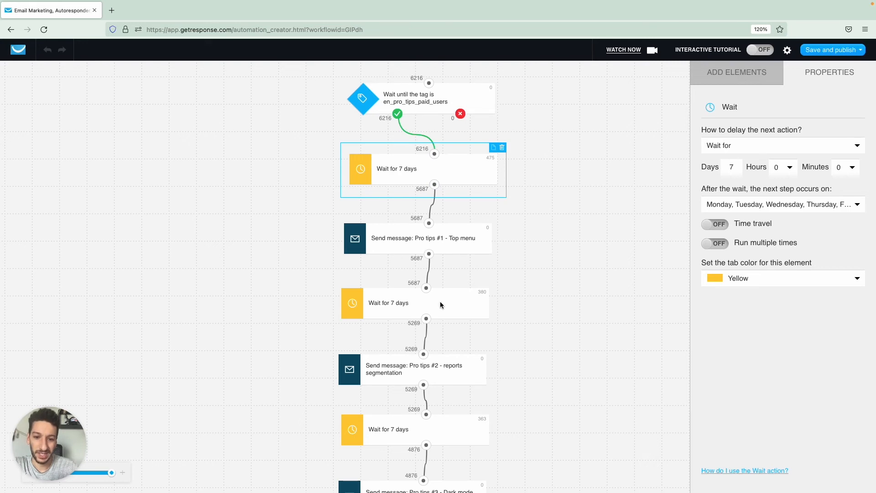
scroll(440, 304, "down", 5)
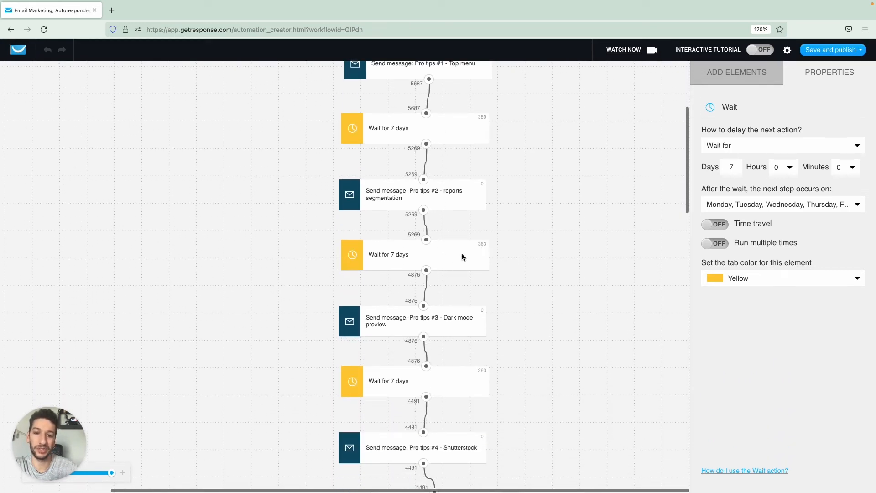
scroll(462, 255, "down", 1)
scroll(456, 260, "down", 1)
scroll(458, 312, "down", 4)
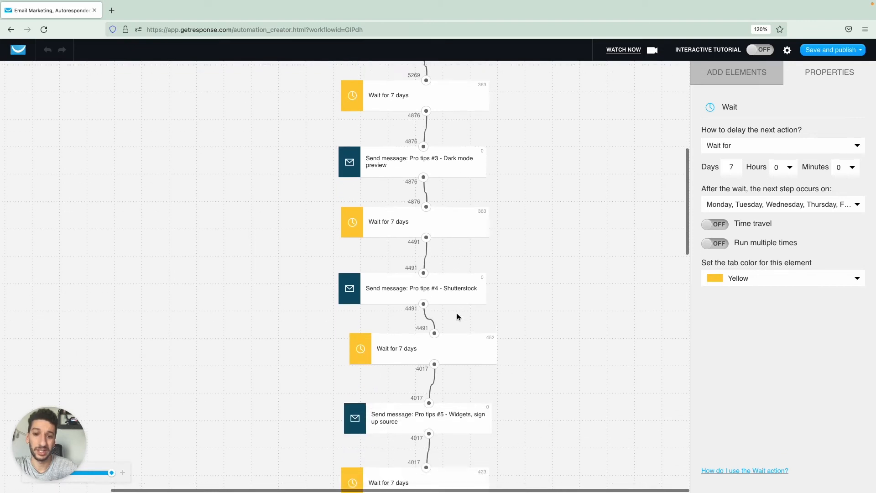
scroll(458, 316, "up", 8)
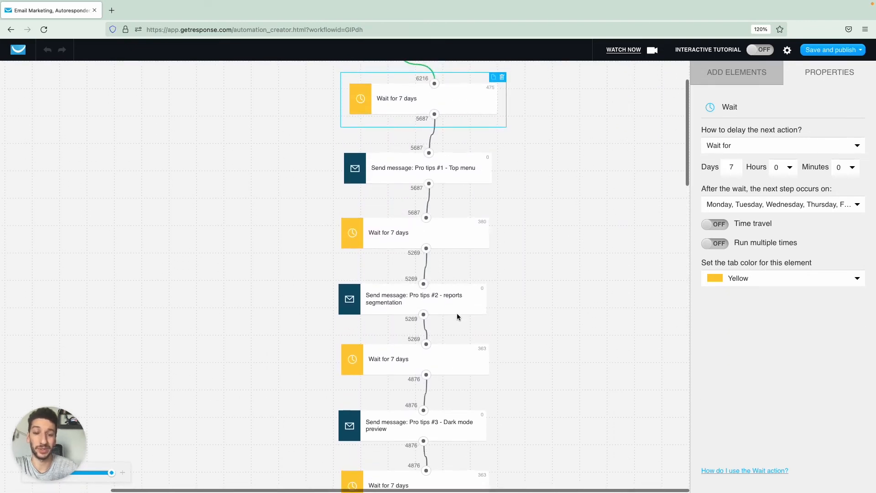
scroll(458, 317, "down", 1)
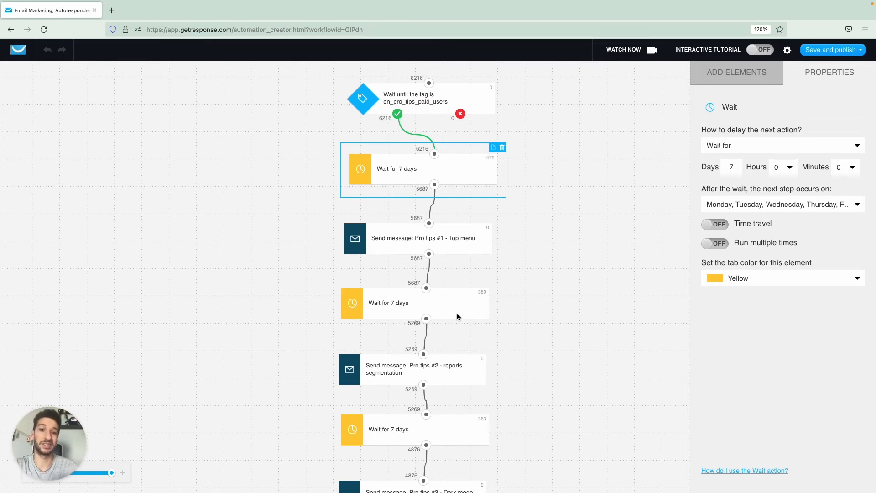
left_click(577, 275)
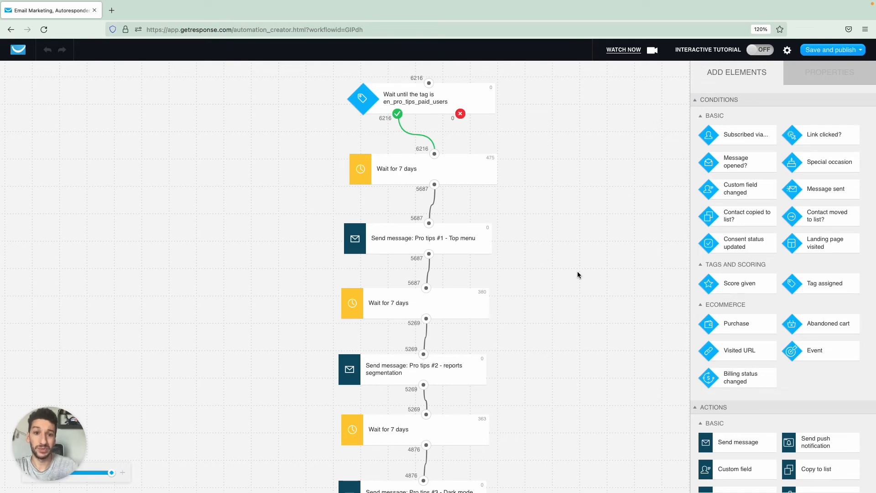
- Return to the workflows list and examine the Completed and In progress figures of each workflow
key("alt+Left")
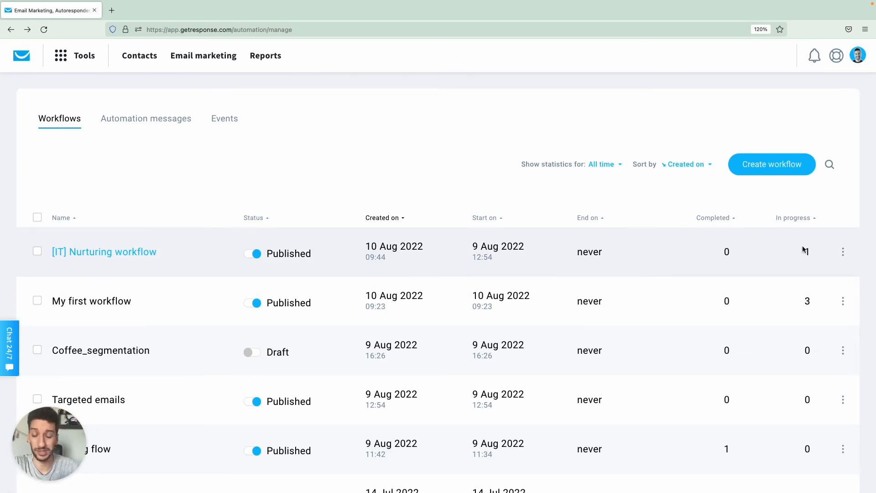
scroll(789, 249, "down", 1)
scroll(399, 329, "down", 3)
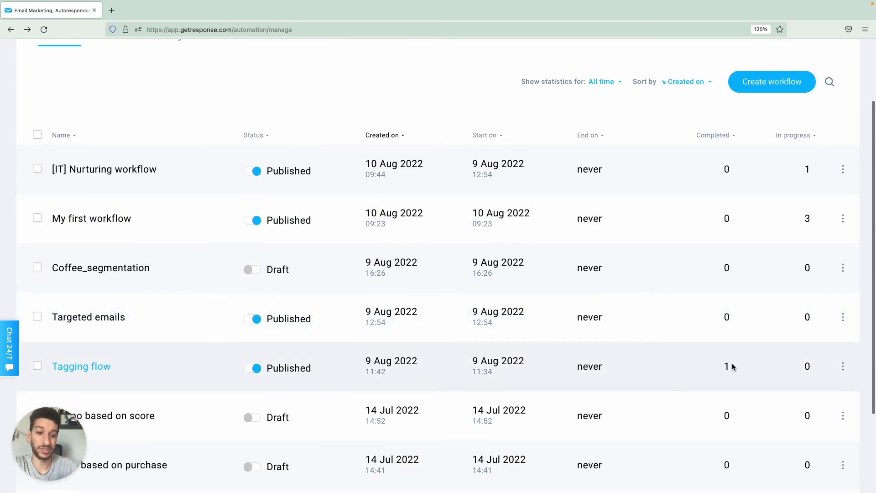
scroll(734, 366, "up", 3)
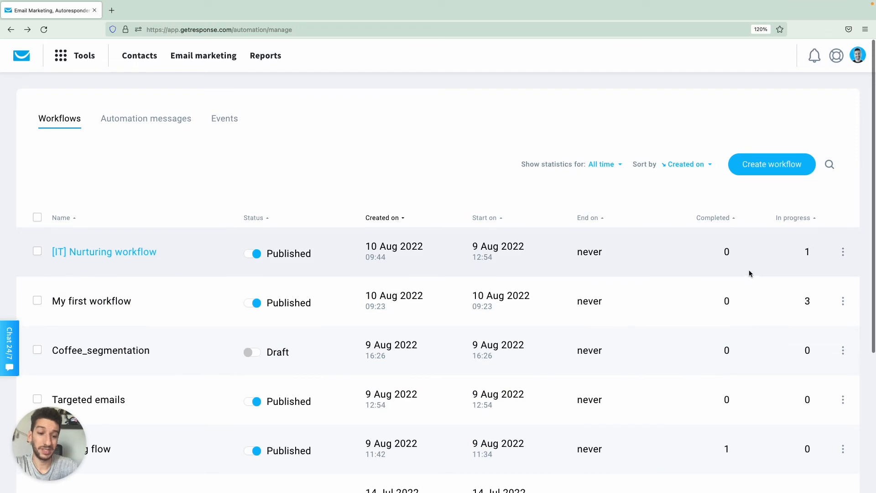
double_click(728, 253)
left_click(693, 203)
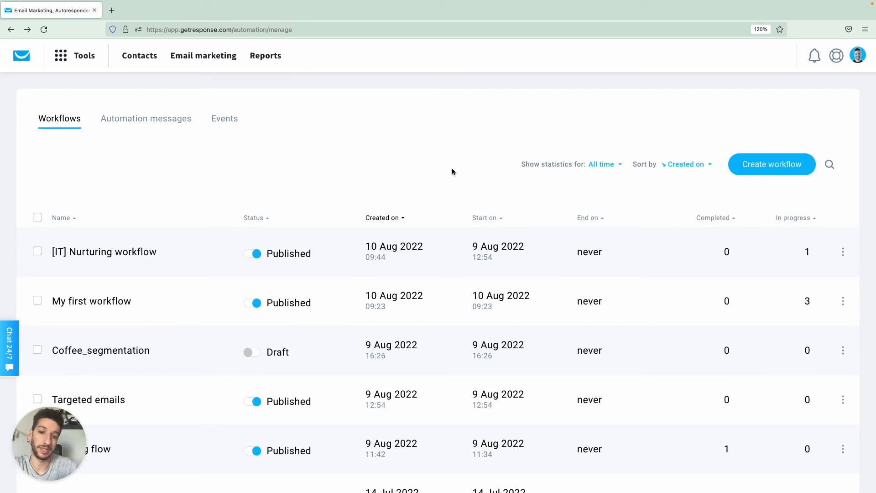
scroll(352, 180, "down", 1)
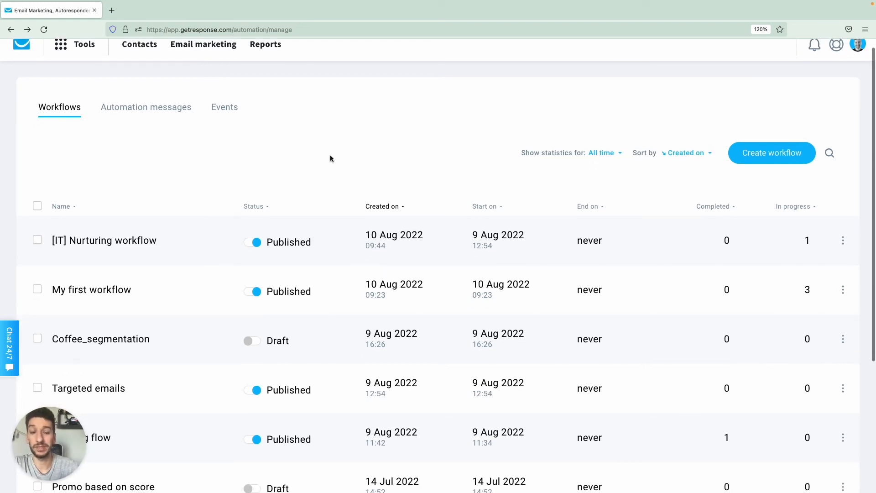
scroll(331, 159, "down", 1)
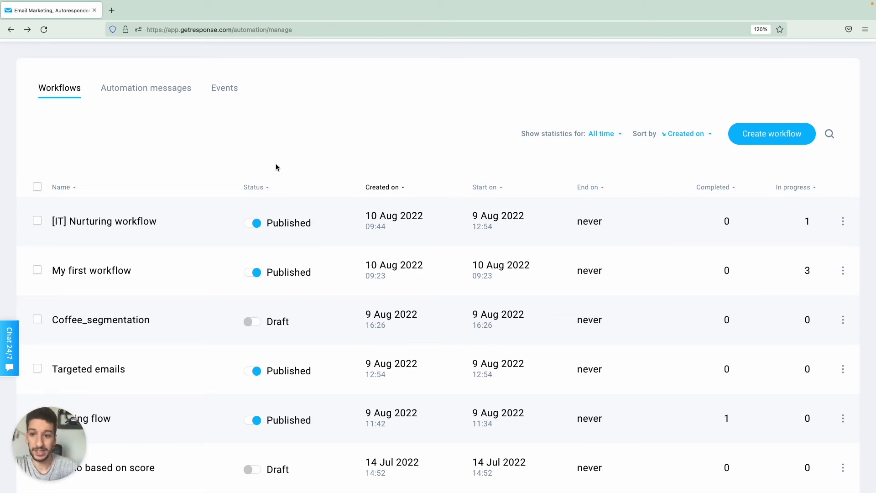
- Open the automation messages list and review the delivery, open rate and click rate statistics of the messages
left_click(145, 95)
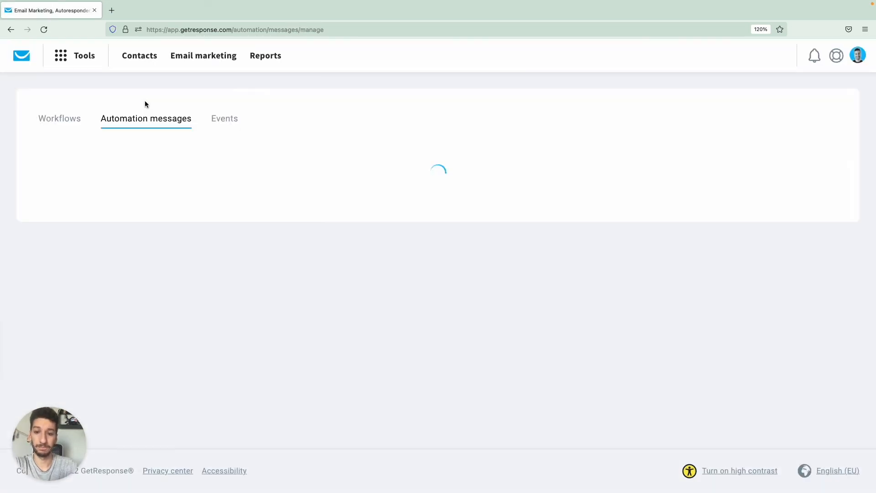
scroll(352, 203, "down", 1)
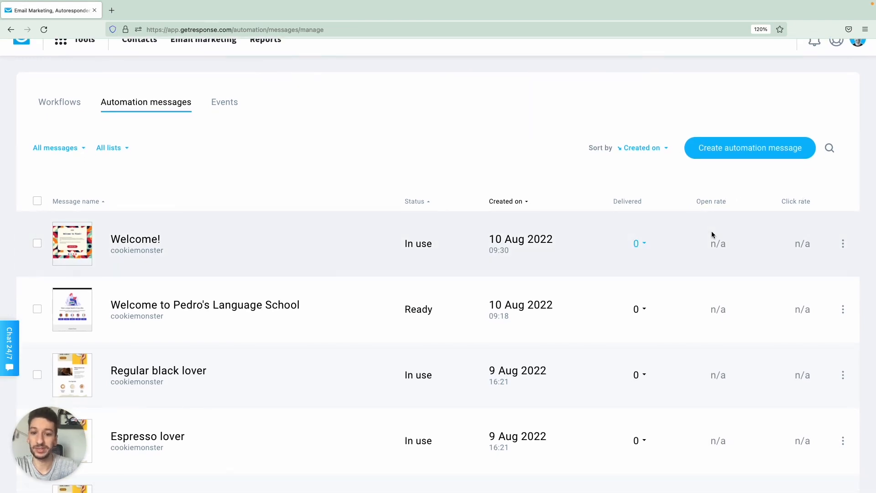
scroll(713, 234, "down", 4)
scroll(713, 235, "down", 5)
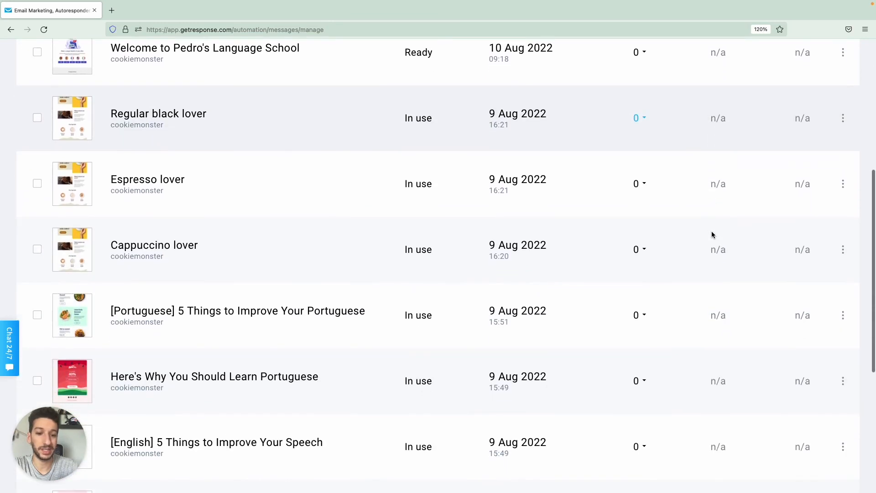
- Open the report of the language school welcome message with Ready status and review its summary rates
scroll(713, 235, "up", 3)
scroll(713, 235, "up", 5)
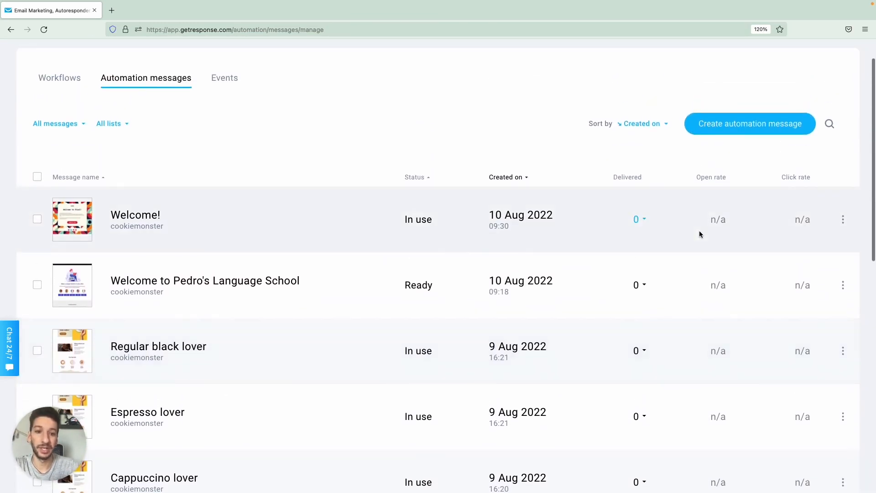
scroll(679, 232, "down", 1)
scroll(679, 229, "up", 2)
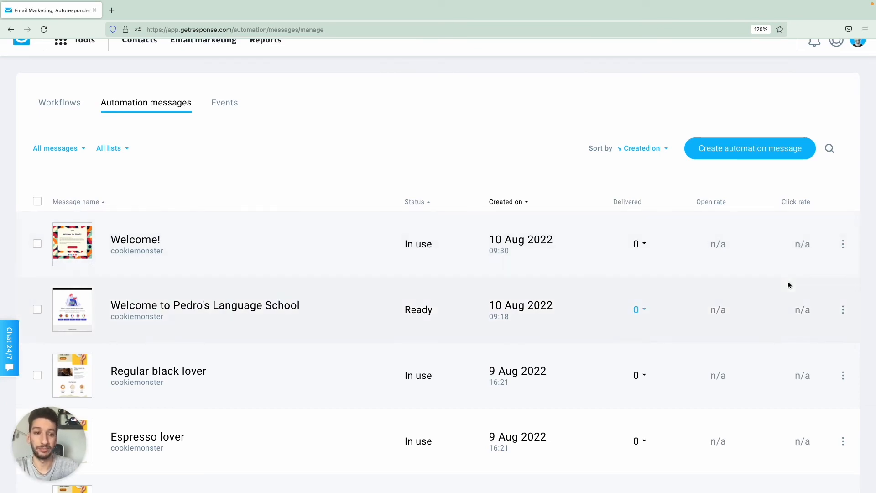
left_click(843, 311)
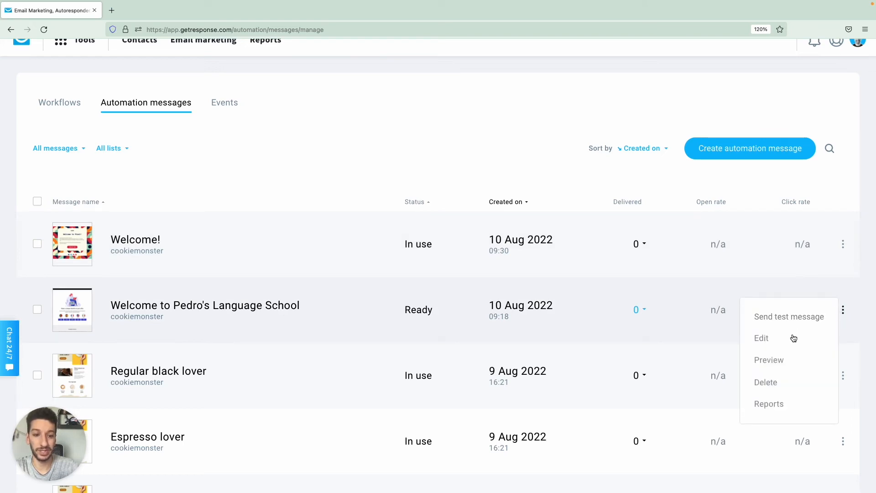
left_click(770, 405)
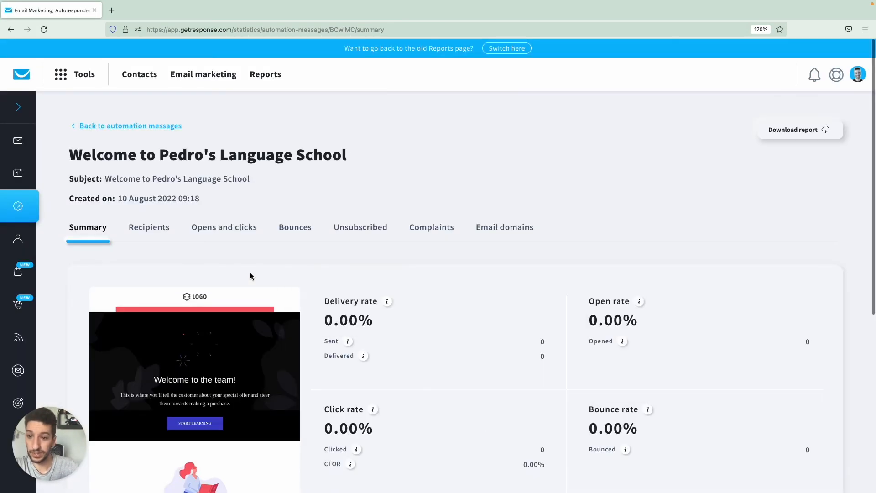
scroll(251, 275, "down", 1)
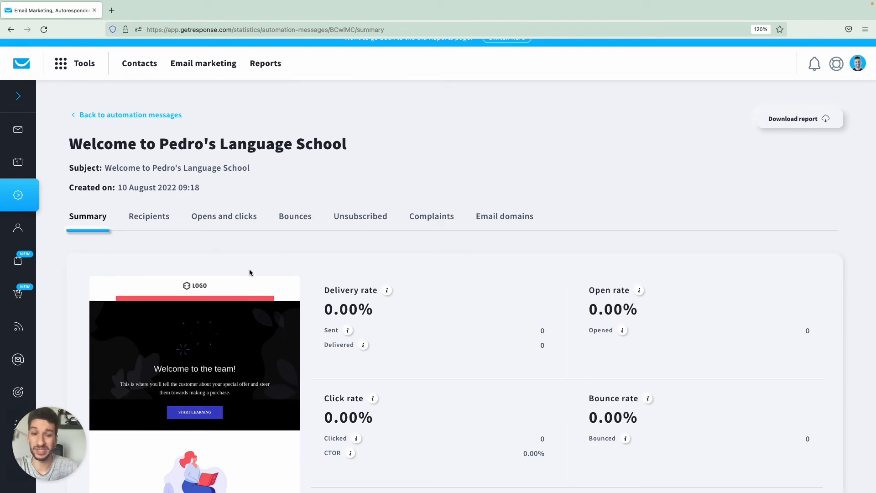
scroll(250, 273, "down", 1)
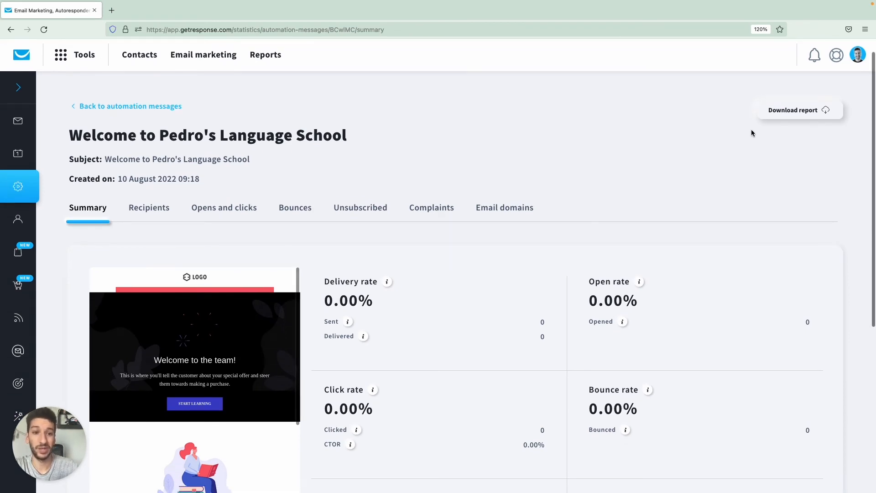
scroll(569, 170, "down", 3)
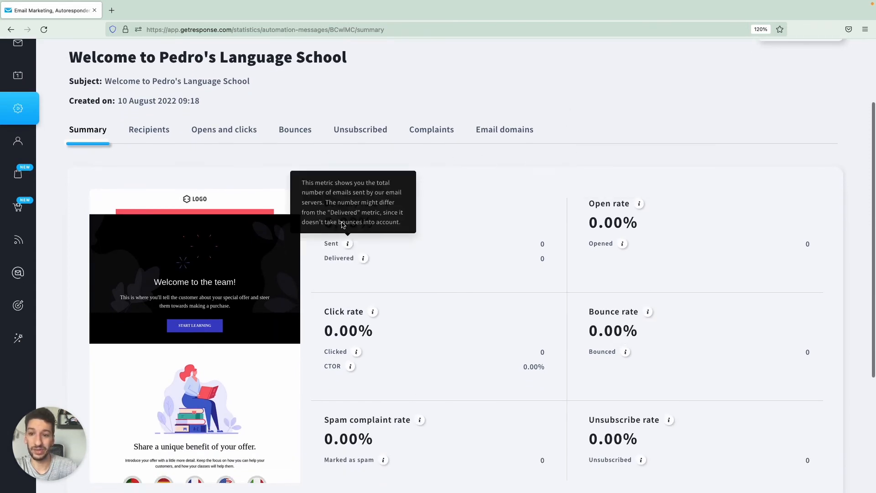
scroll(262, 160, "down", 1)
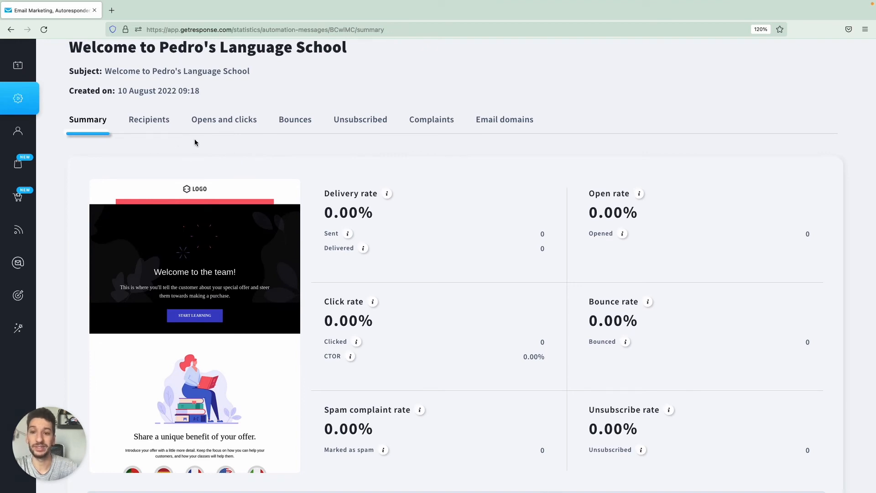
- Review the message's opens and clicks statistics, including the chart over time and the links clicked section
left_click(224, 122)
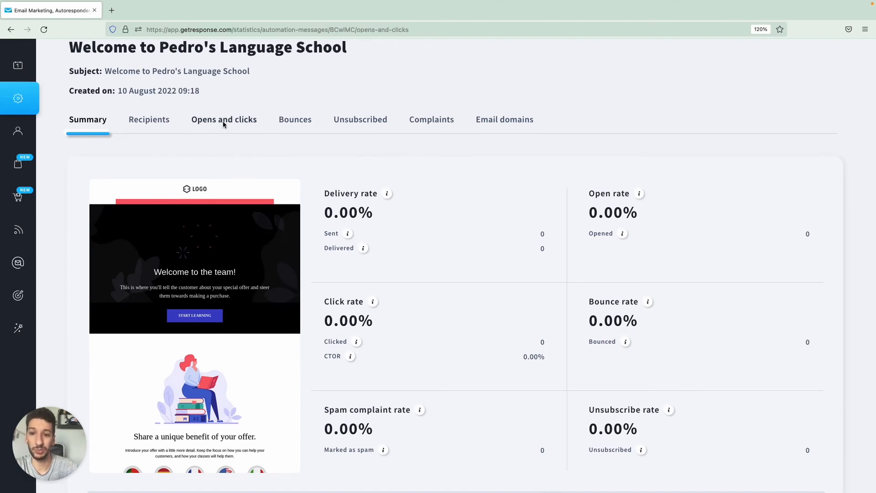
scroll(254, 166, "down", 5)
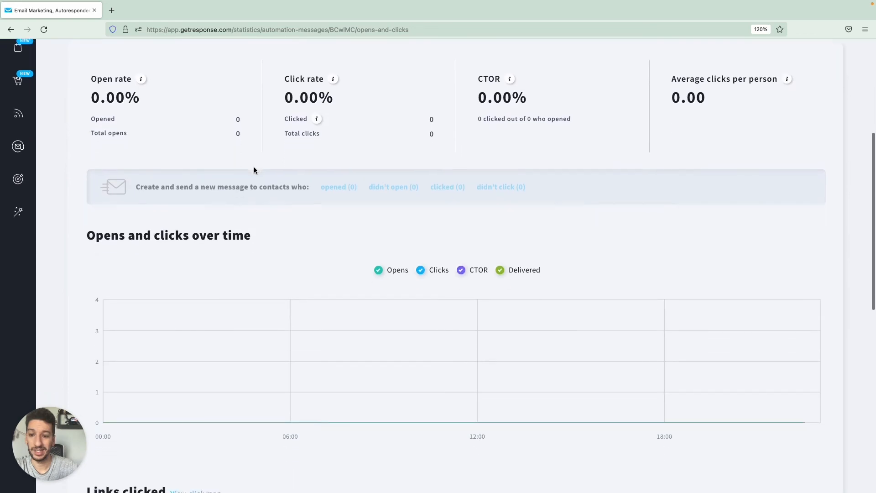
scroll(254, 170, "down", 8)
- View the message's click map down to the Company history section and return to the opens and clicks report
mouse_move(192, 344)
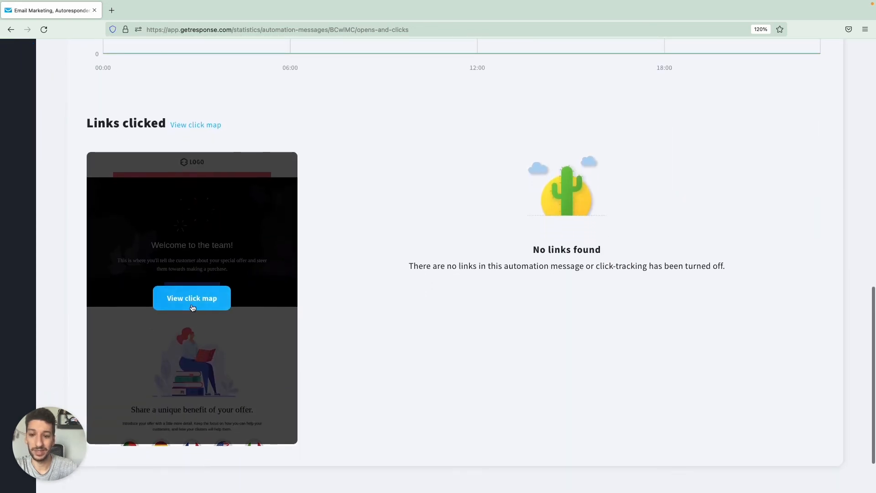
left_click(192, 302)
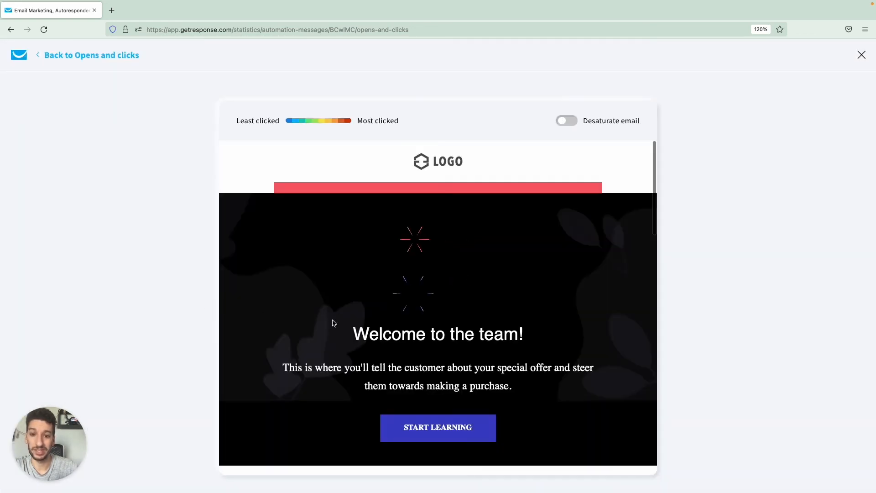
scroll(334, 323, "down", 8)
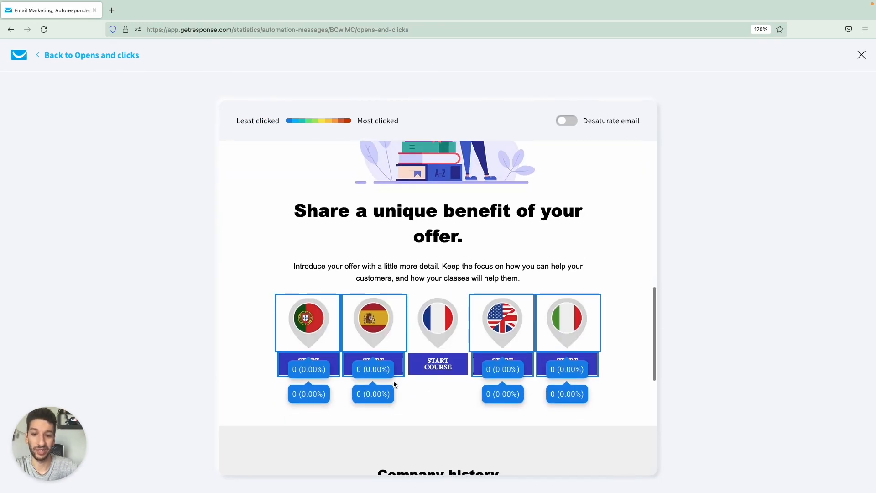
scroll(457, 283, "down", 10)
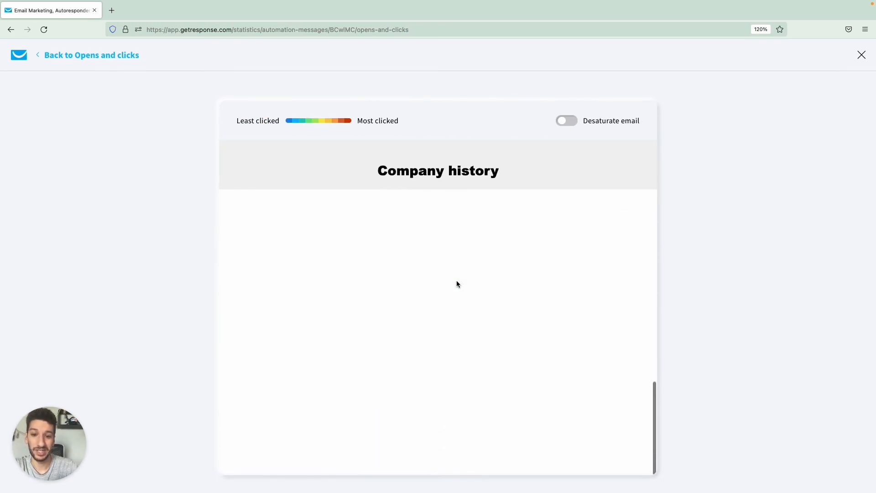
scroll(457, 282, "up", 15)
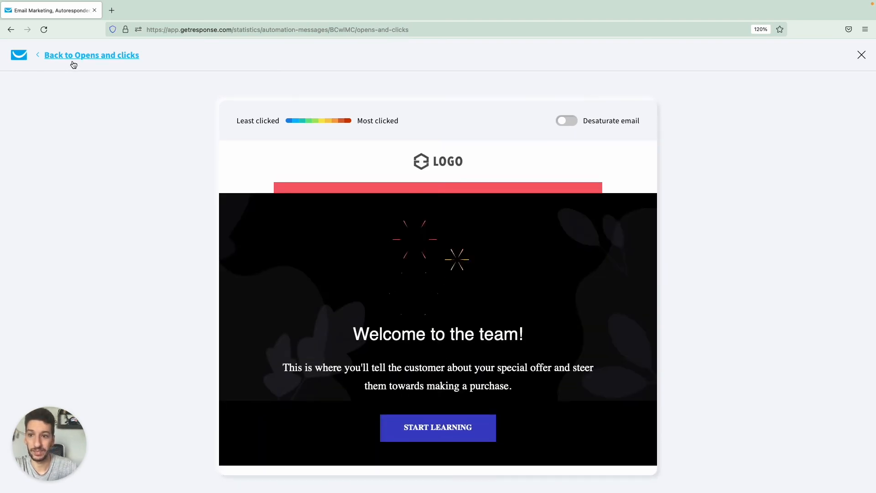
left_click(71, 60)
- Check the message's unsubscribe statistics and return to the report's summary
scroll(273, 228, "up", 3)
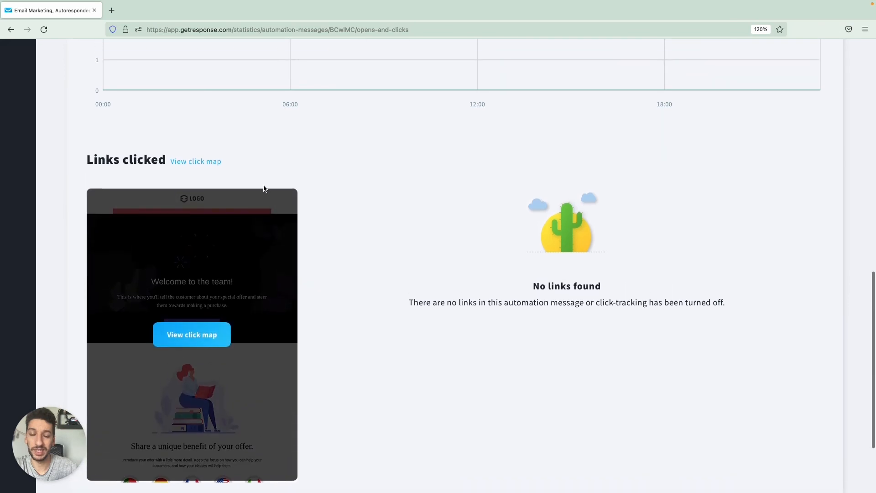
scroll(301, 255, "down", 1)
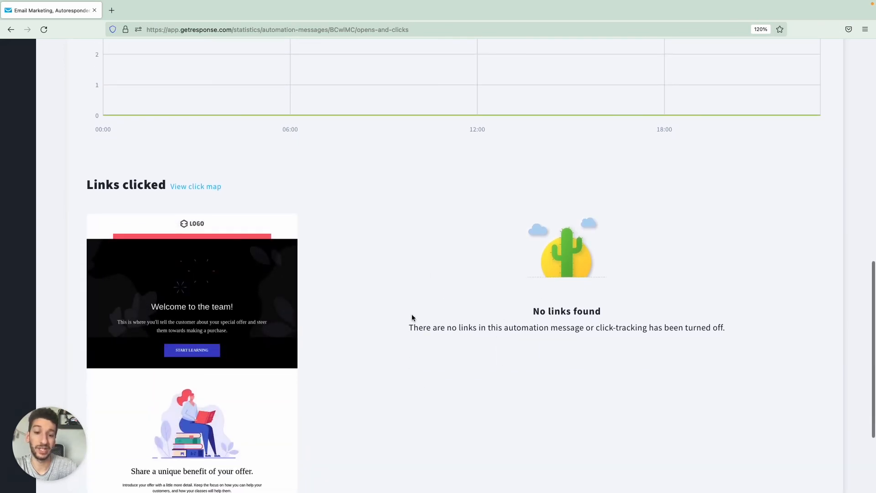
scroll(426, 327, "up", 1)
scroll(426, 326, "up", 10)
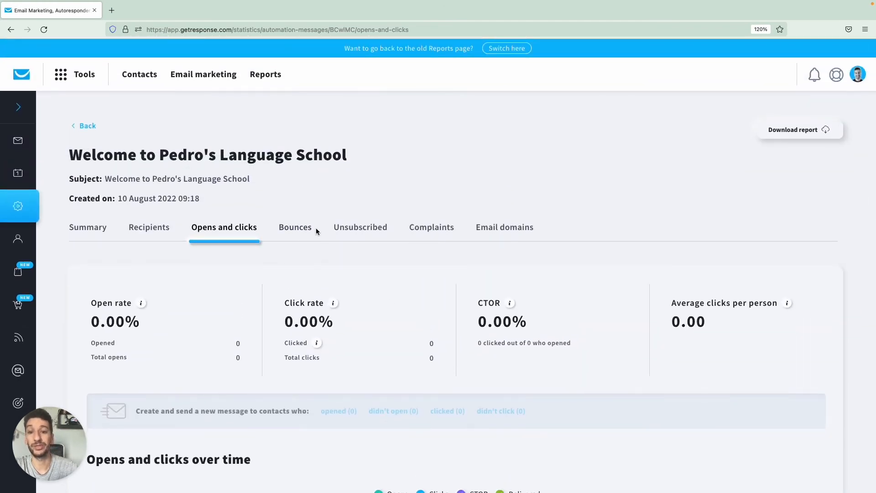
left_click(349, 235)
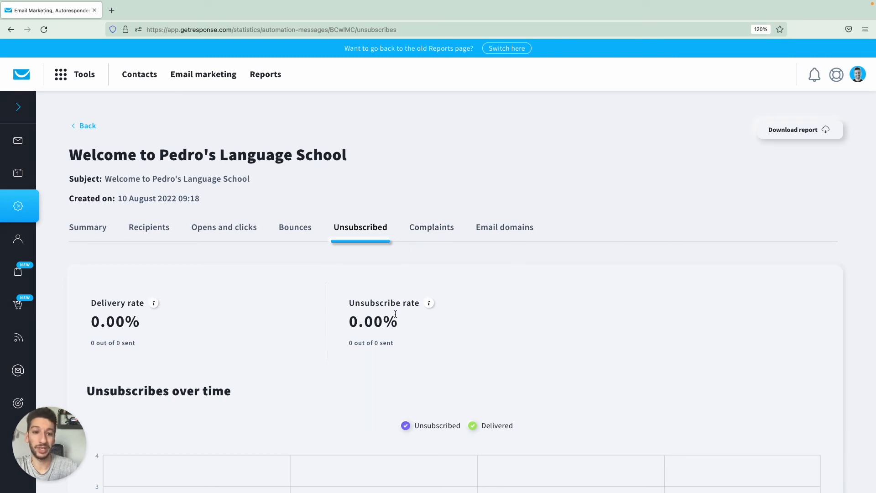
left_click(99, 232)
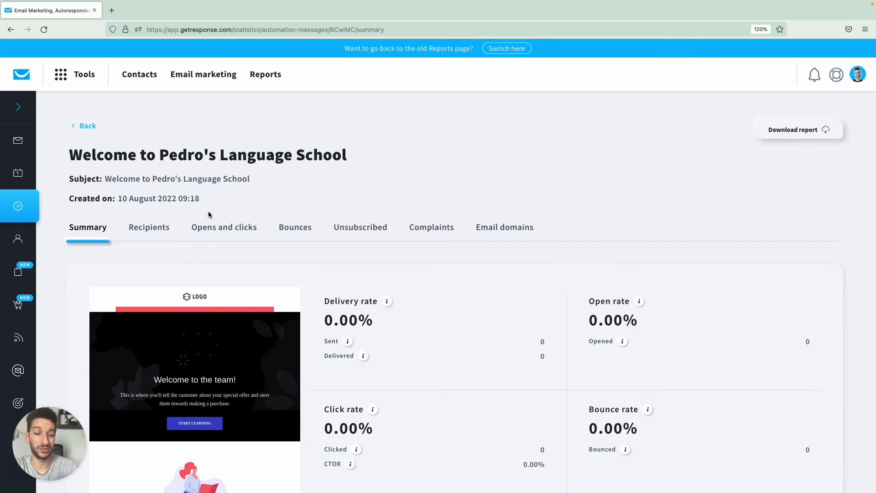
- Leave the report, open the [IT] Nurturing workflow from the automation workflows, and display the properties of its final wait
left_click(87, 126)
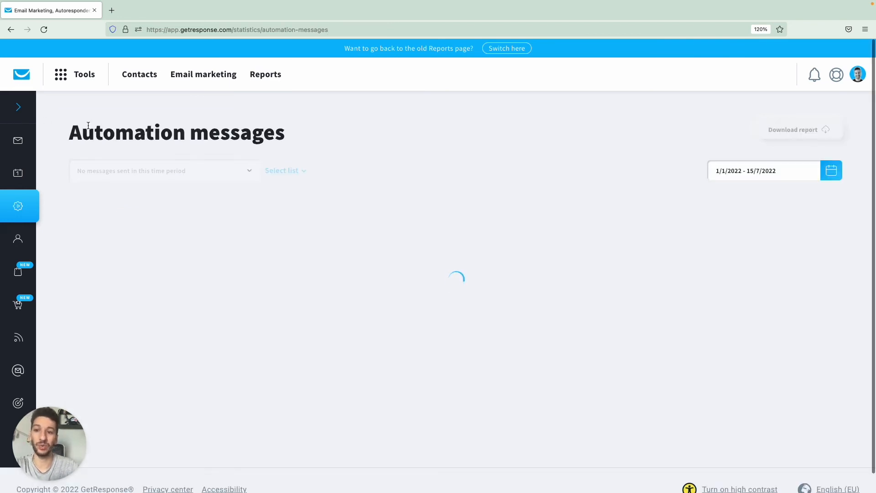
left_click(66, 75)
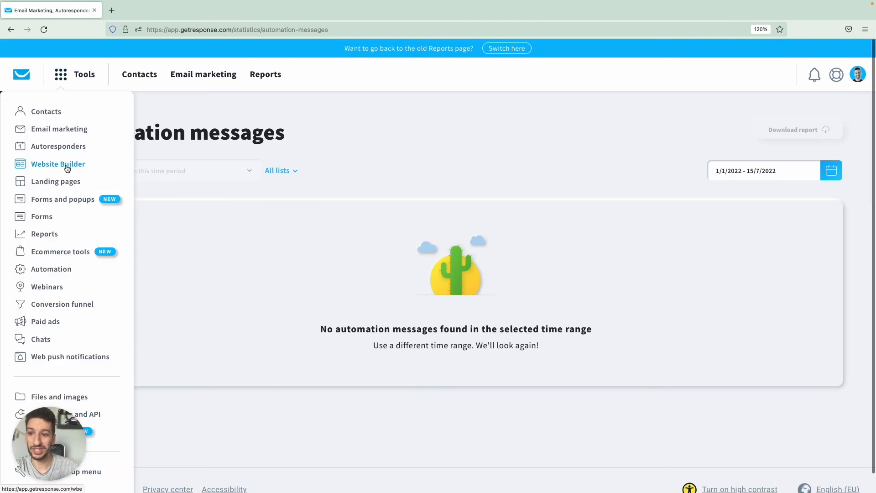
left_click(64, 269)
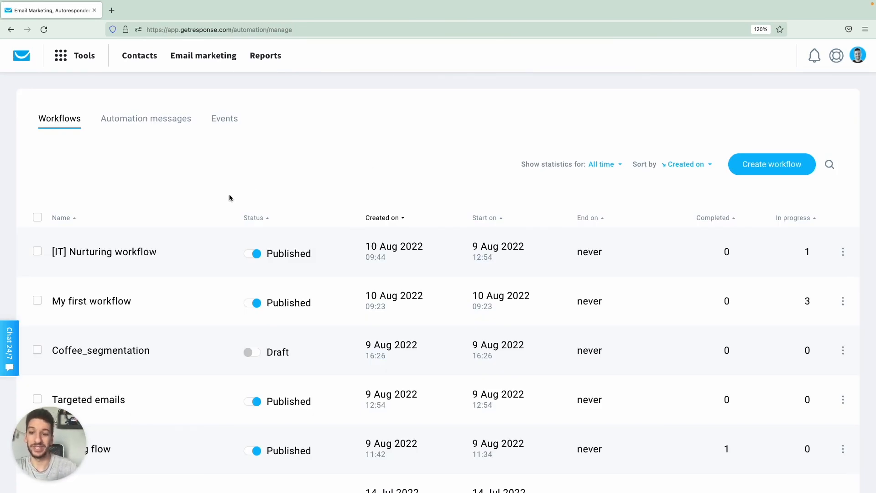
left_click(132, 254)
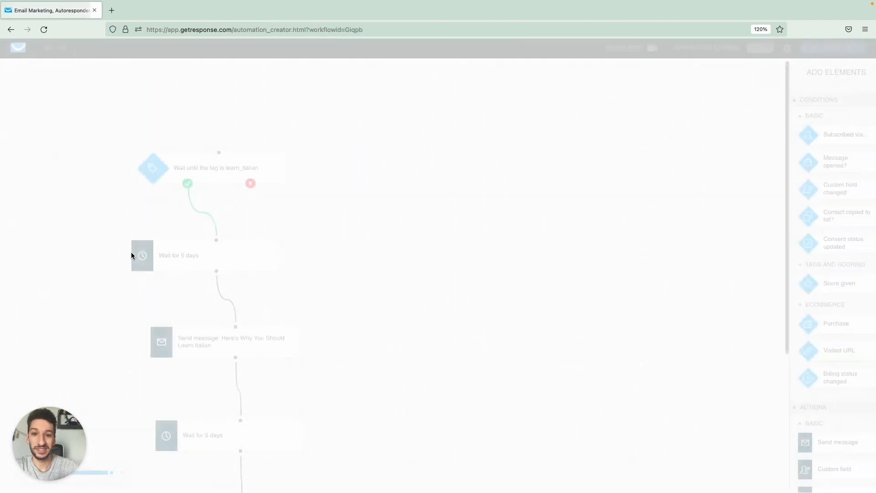
scroll(366, 289, "down", 5)
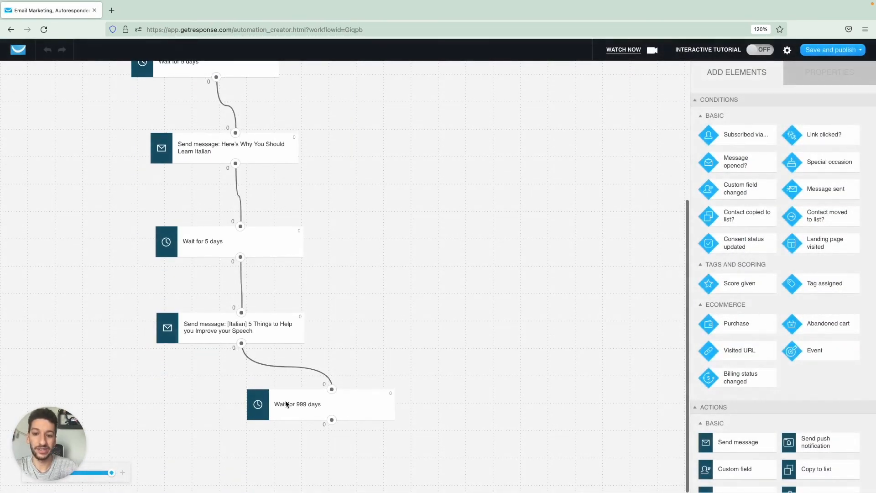
left_click(294, 404)
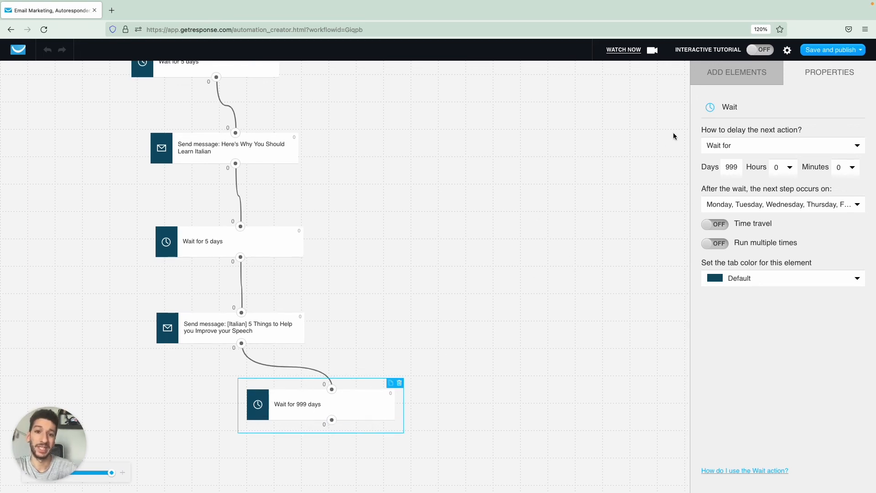
- Add a Send message action linked from the final 999-day wait and delete it again
left_click(722, 79)
scroll(725, 190, "down", 5)
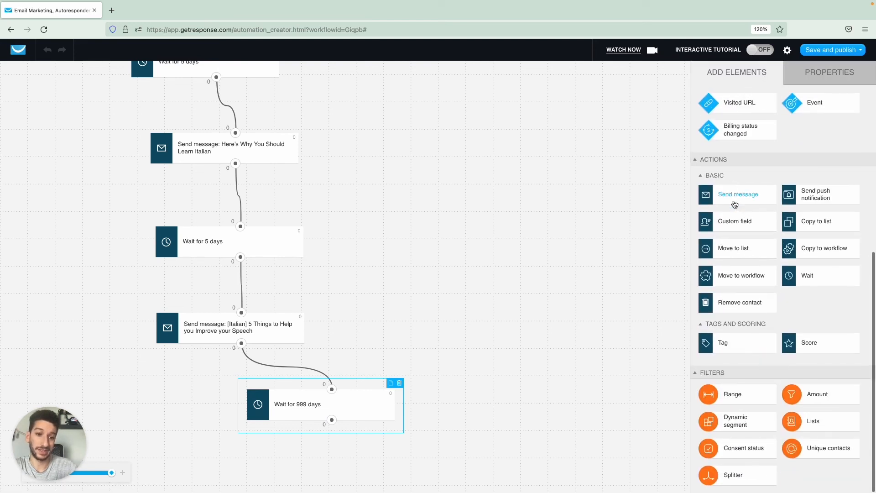
left_click_drag(727, 195, 556, 323)
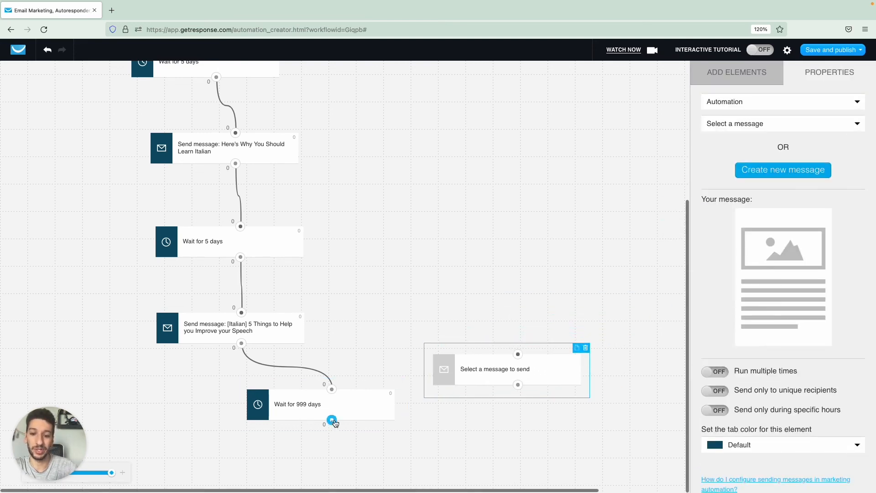
left_click_drag(332, 420, 507, 395)
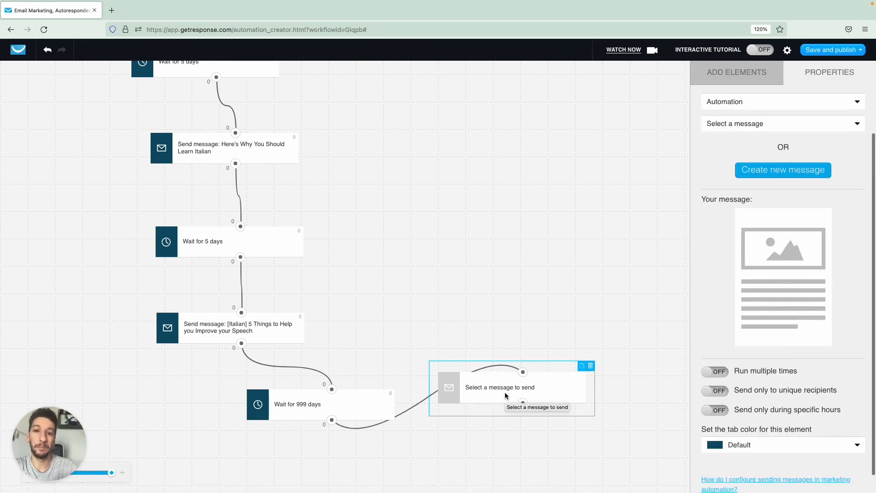
left_click(592, 366)
- Duplicate the final 999-day wait and make a second duplicate below the first
left_click(359, 404)
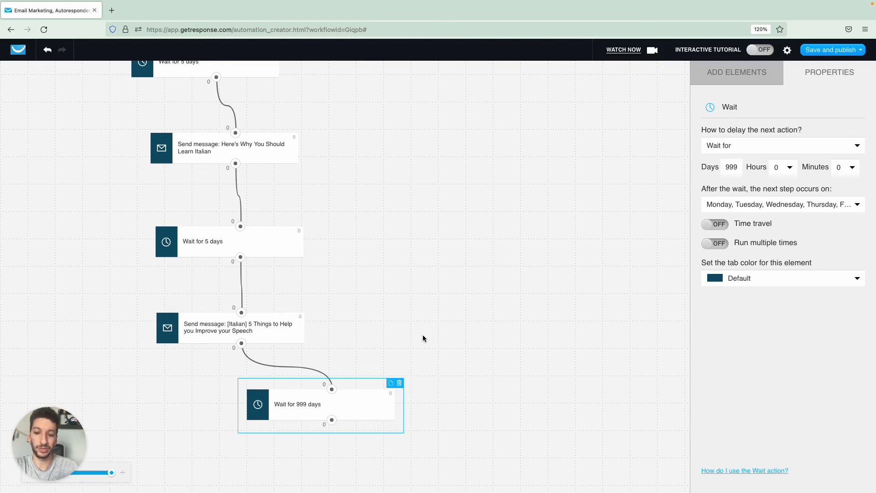
left_click(391, 383)
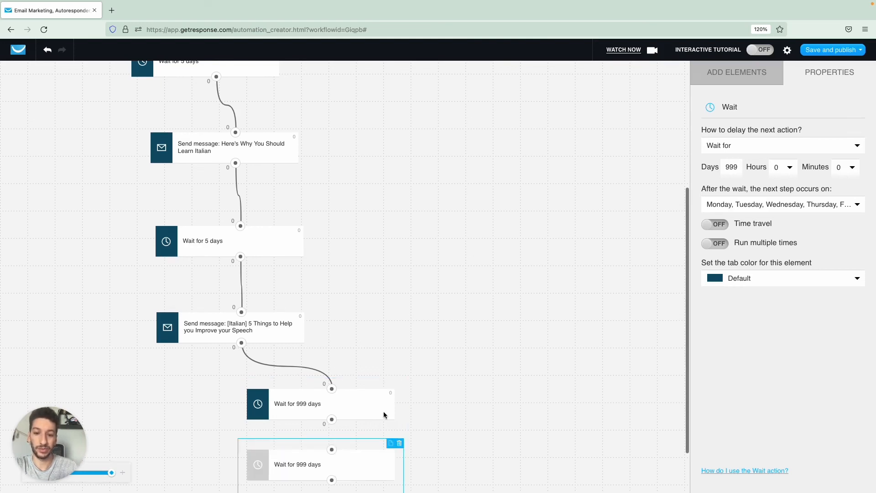
scroll(449, 373, "down", 2)
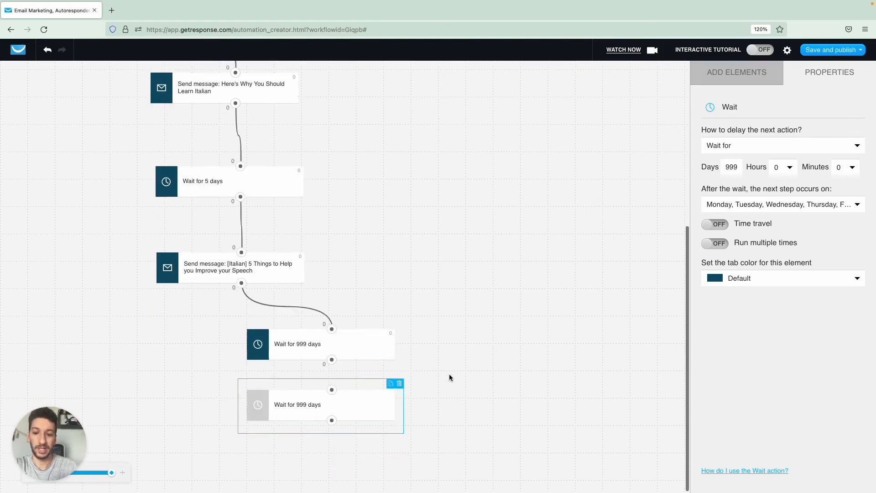
left_click(391, 383)
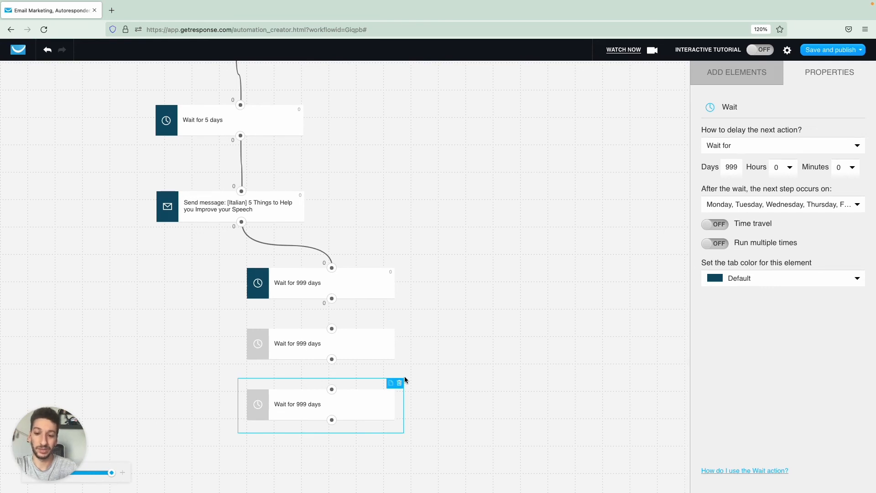
- Delete the lowest duplicated wait and undo the deletion
left_click(400, 383)
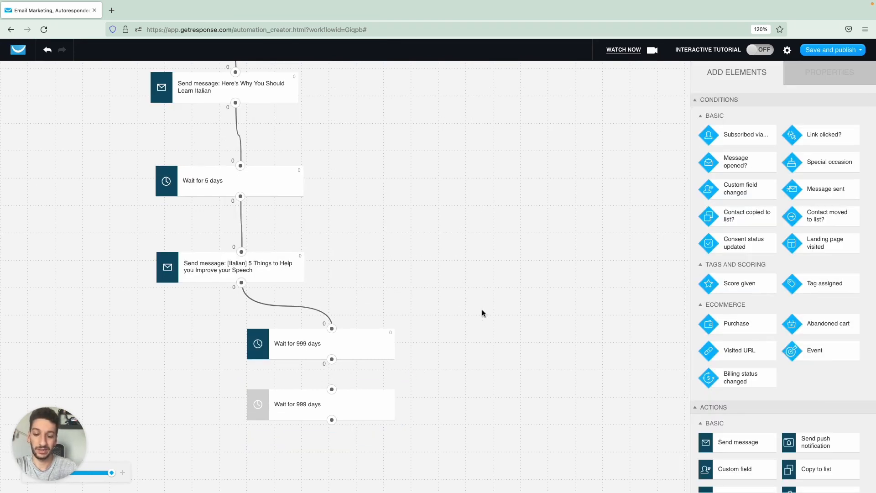
key("ctrl+z")
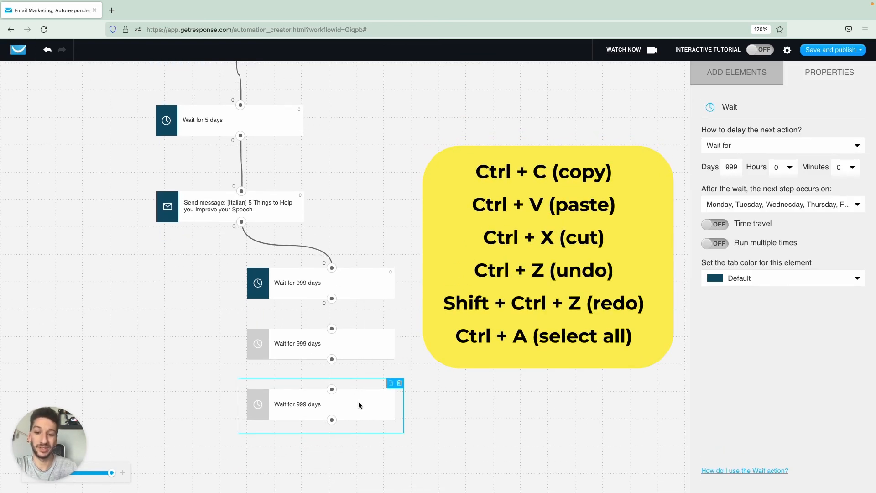
- Delete both unlinked duplicates of the 999-day wait, keeping only the one linked to the last message
left_click(400, 384)
left_click(383, 411)
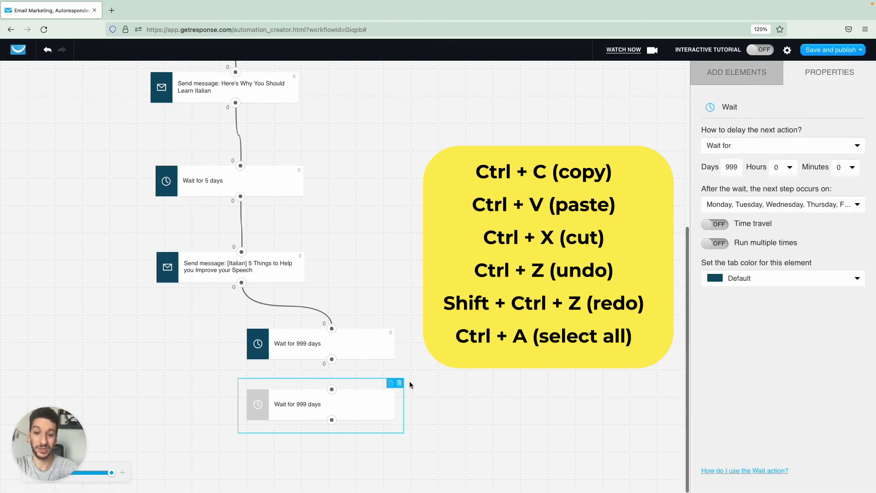
left_click(404, 385)
left_click(388, 403)
left_click(401, 384)
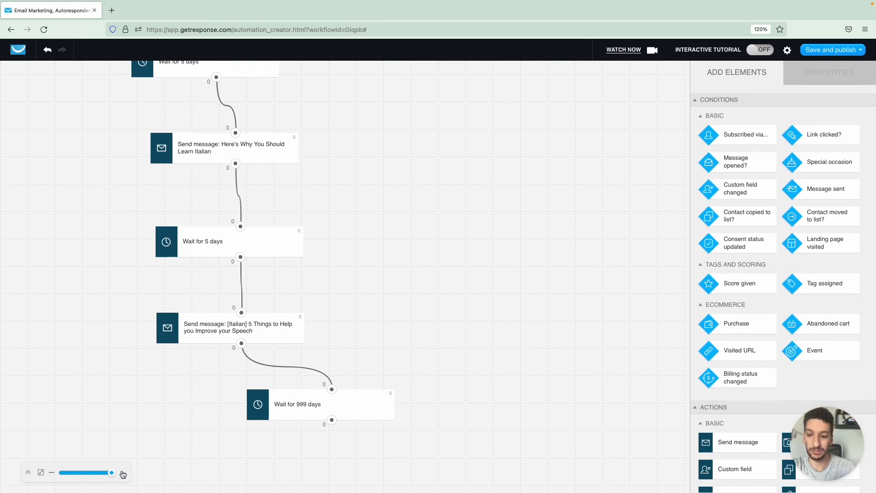
- Zoom the workflow canvas out, fit the whole workflow into view, and readjust the zoom level
left_click_drag(113, 472, 77, 474)
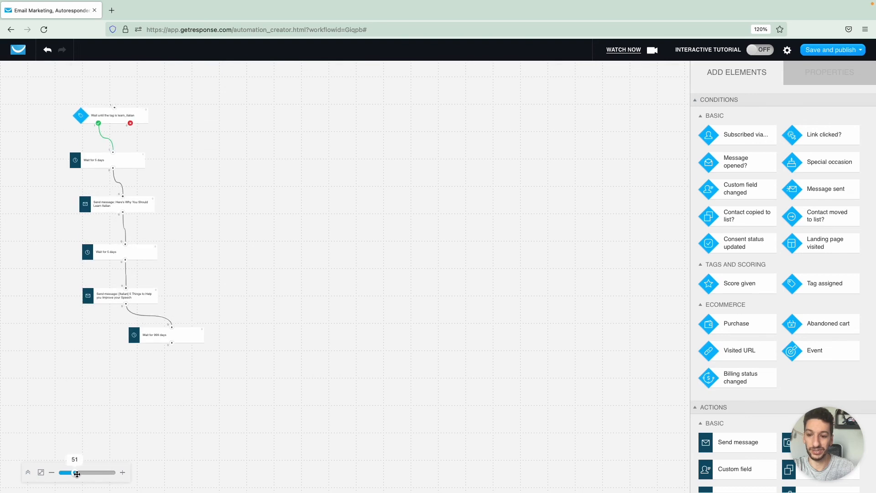
left_click(41, 474)
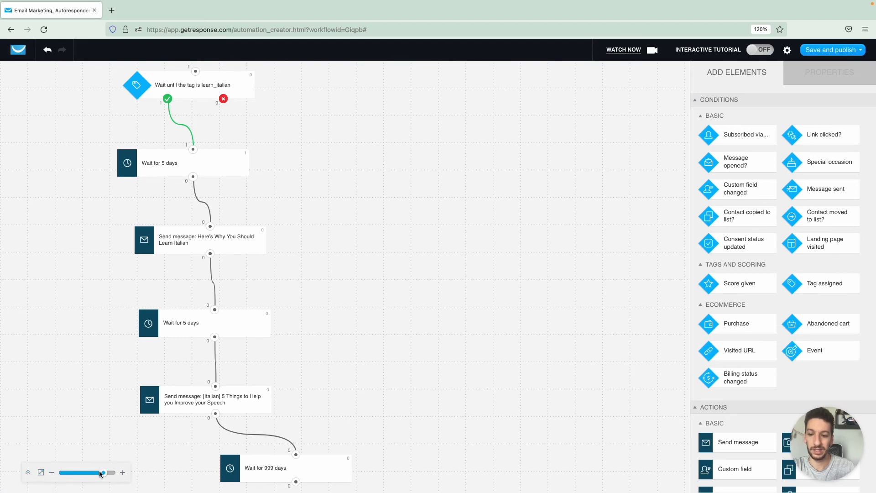
left_click_drag(101, 473, 86, 475)
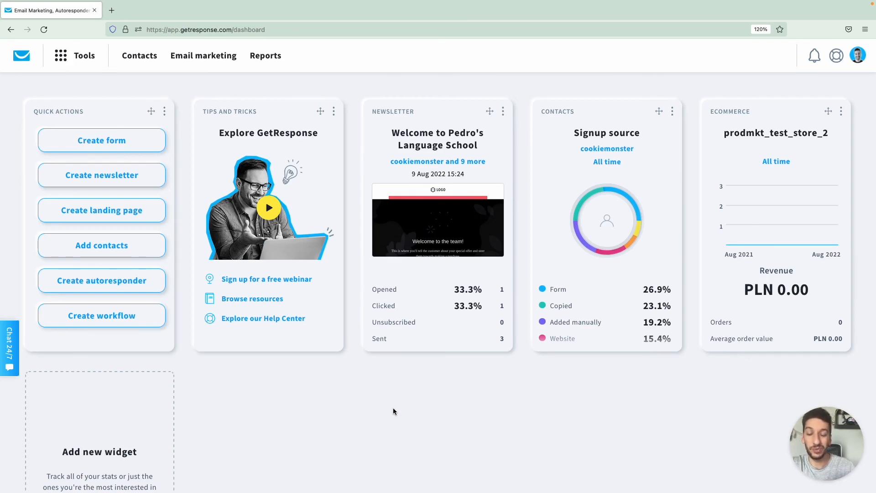
- Add the Workflows widget to the dashboard from the widget library
scroll(394, 411, "down", 2)
scroll(393, 407, "down", 2)
left_click(99, 384)
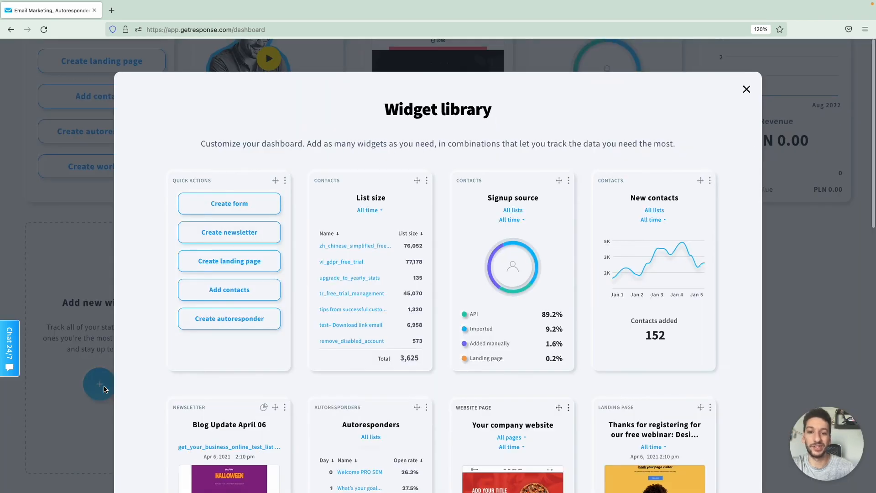
scroll(407, 294, "down", 9)
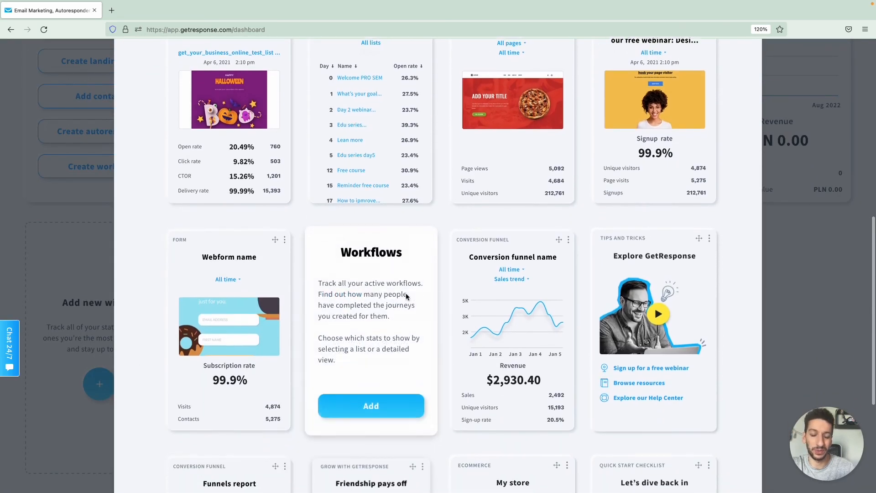
left_click(362, 387)
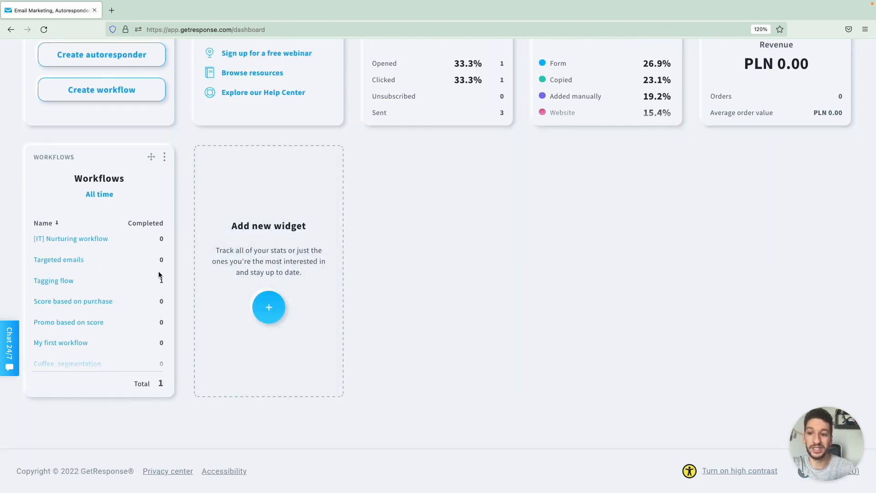
- Edit the Workflows widget to use the Details layout with the All time date range
left_click(165, 157)
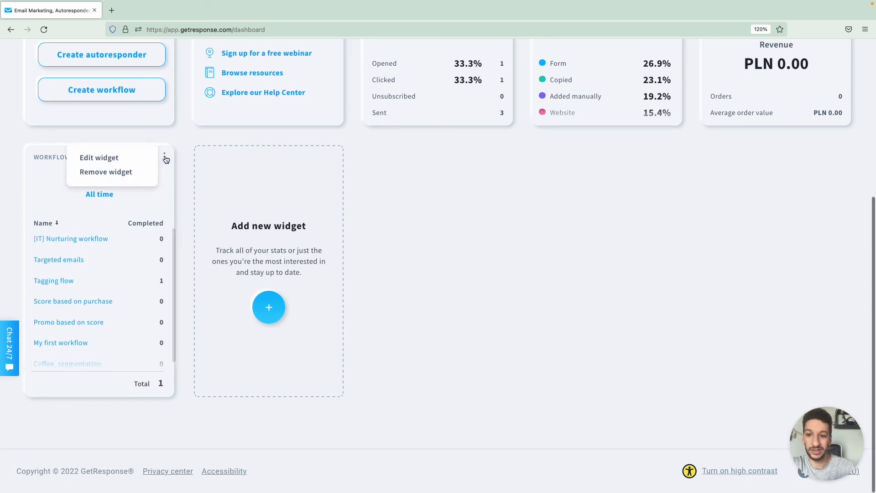
left_click(118, 160)
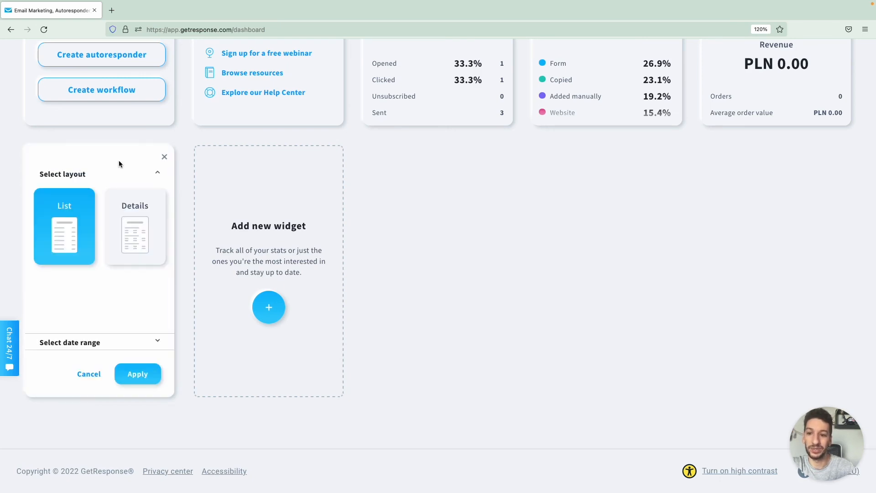
left_click(153, 245)
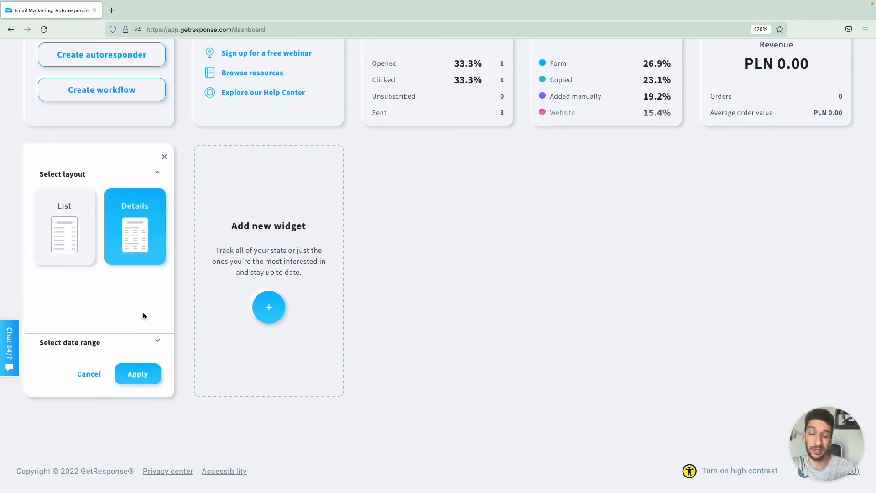
left_click(151, 342)
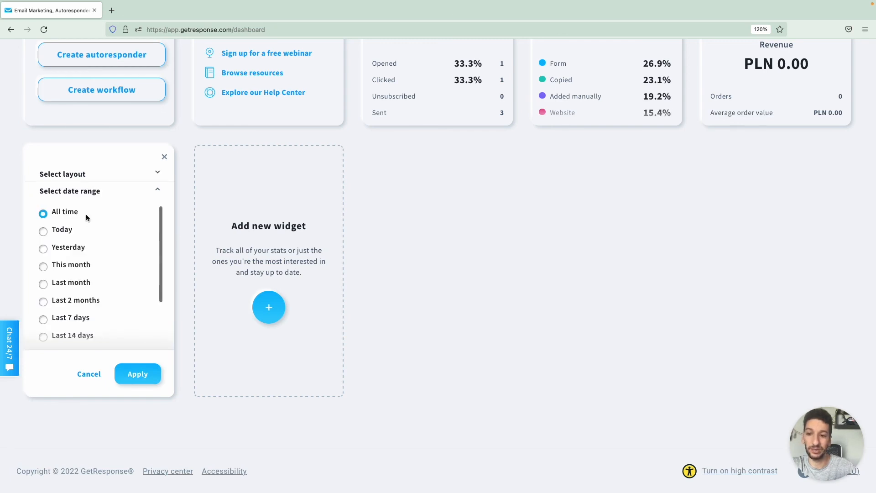
left_click(144, 381)
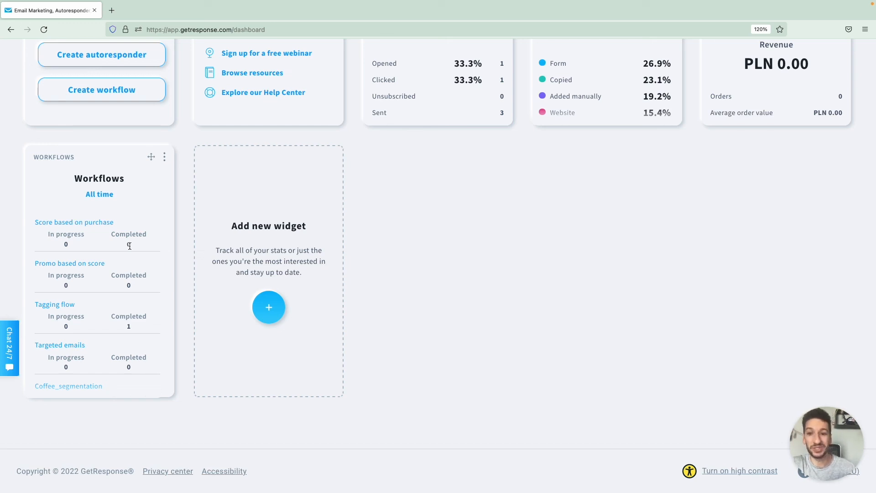
- Go to the automation workflows and start creating a new workflow to show the template gallery
scroll(393, 425, "up", 5)
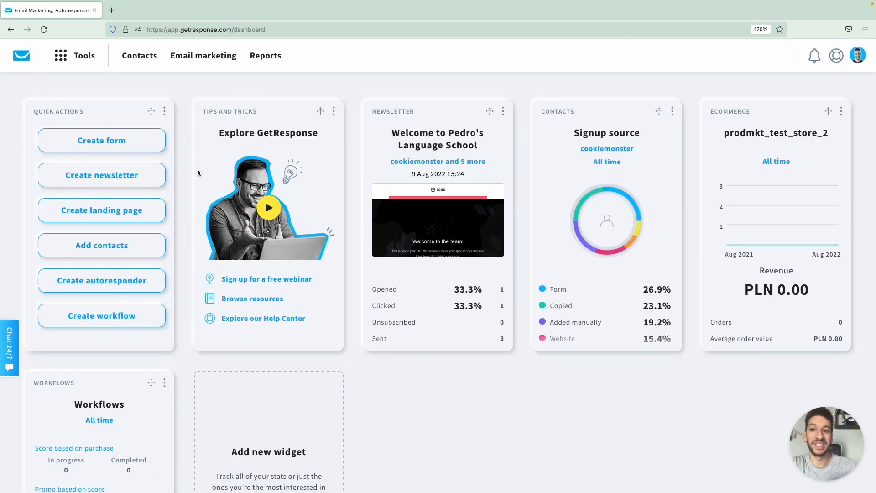
left_click(78, 56)
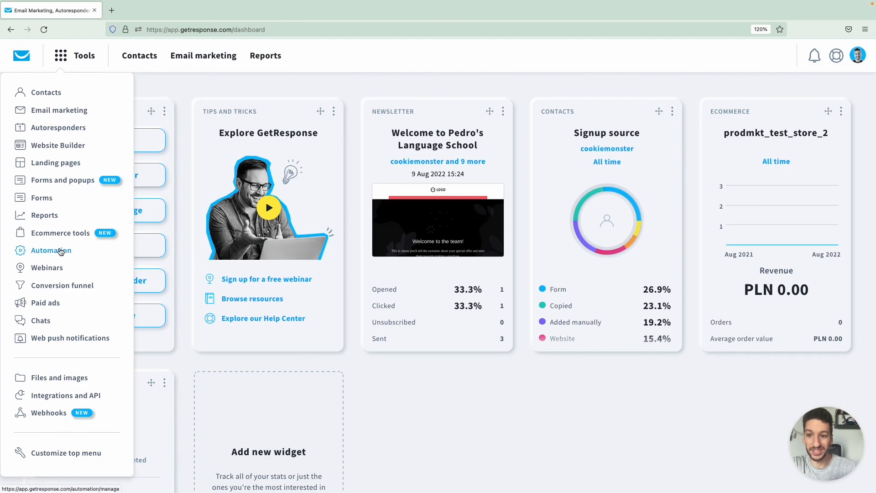
left_click(65, 250)
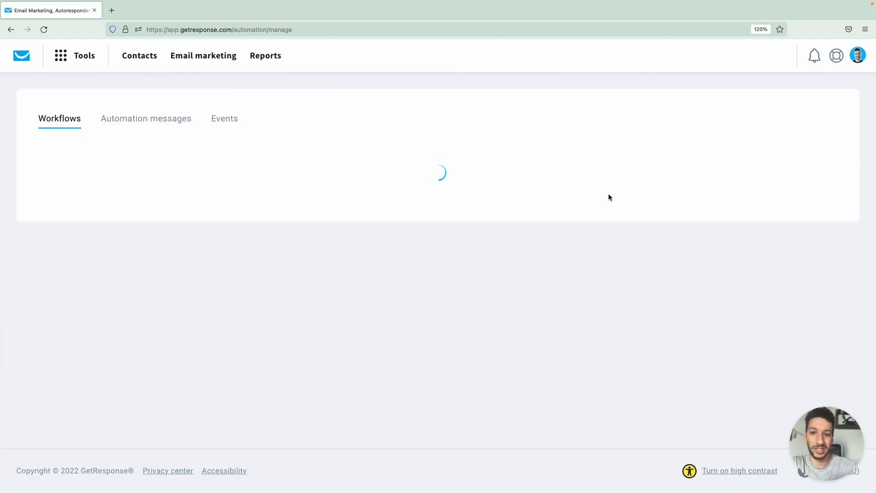
left_click(758, 165)
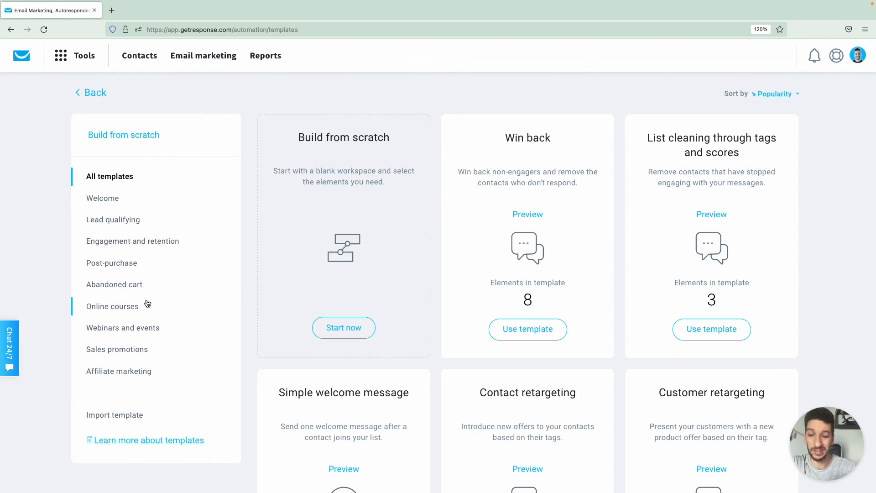
- Browse the Abandoned cart and Sales promotions templates, and open the Upselling template with its tag condition's properties
left_click(137, 287)
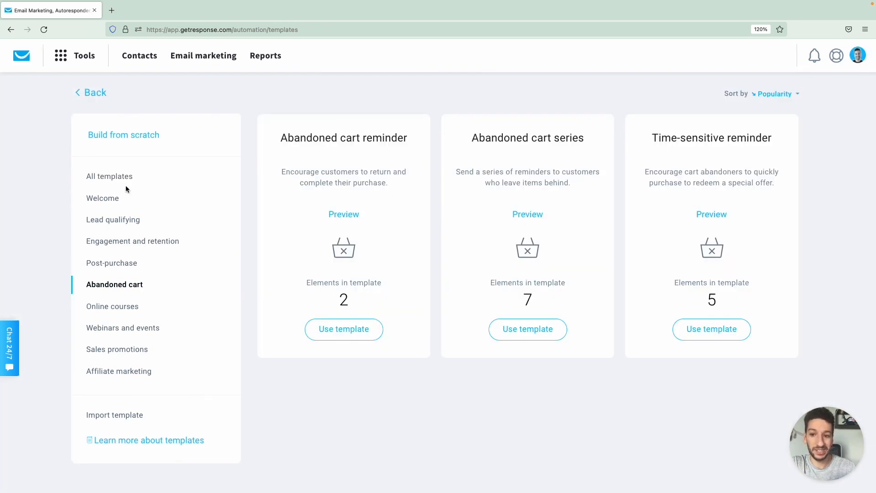
left_click(127, 350)
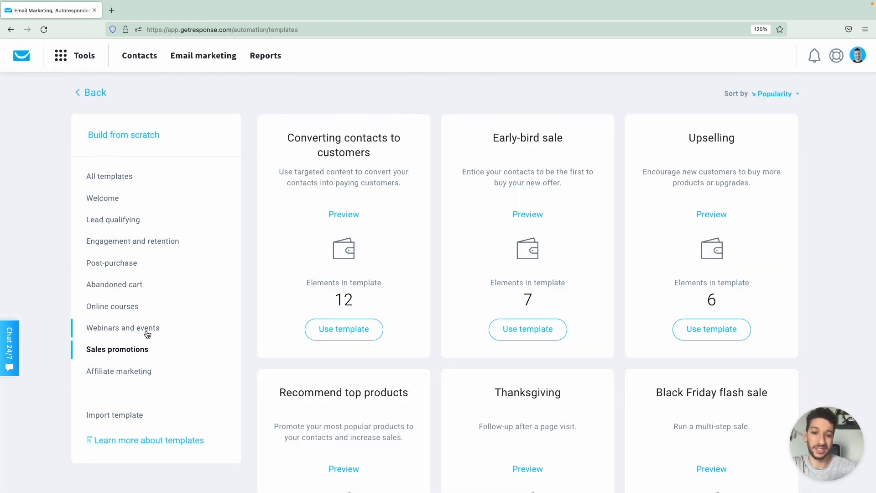
scroll(316, 270, "down", 1)
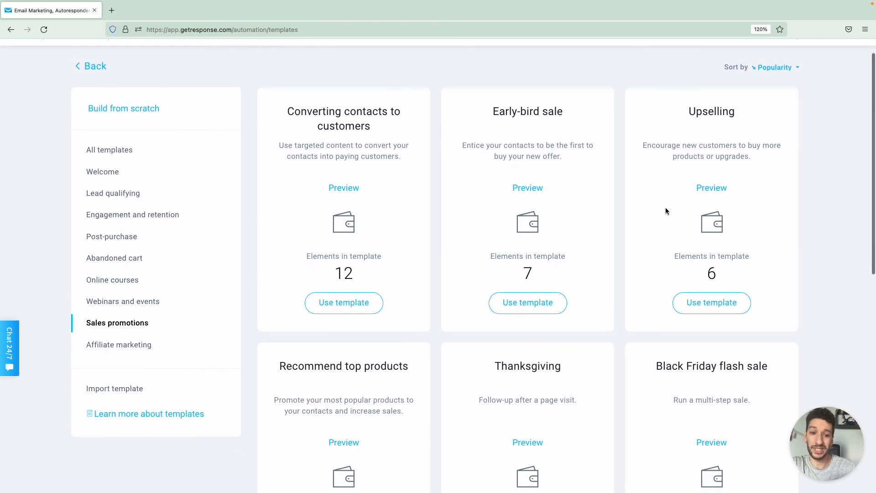
scroll(673, 247, "down", 1)
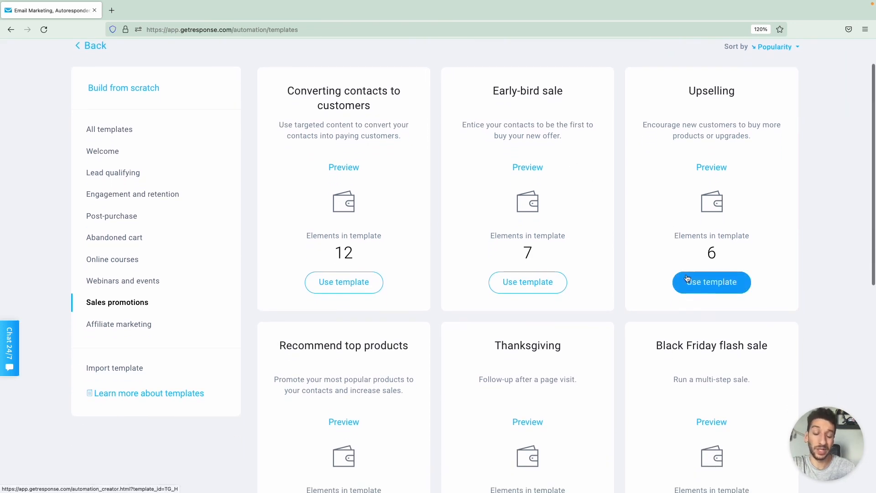
left_click(724, 286)
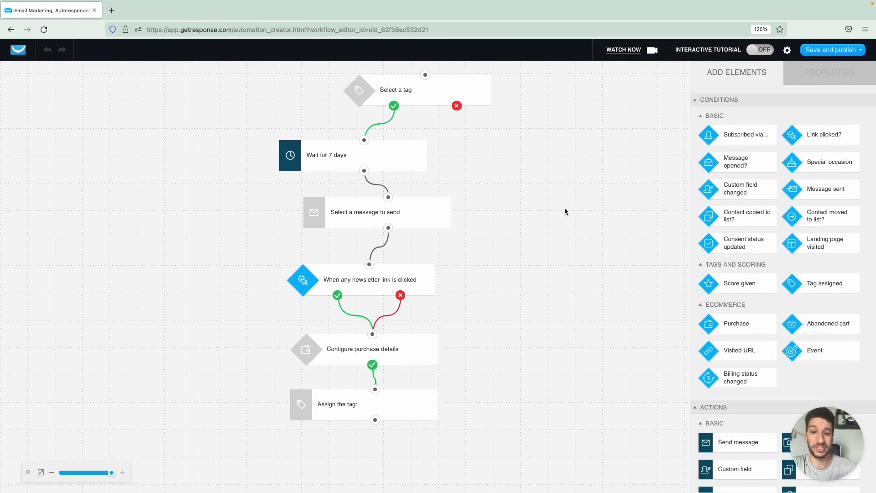
left_click(429, 103)
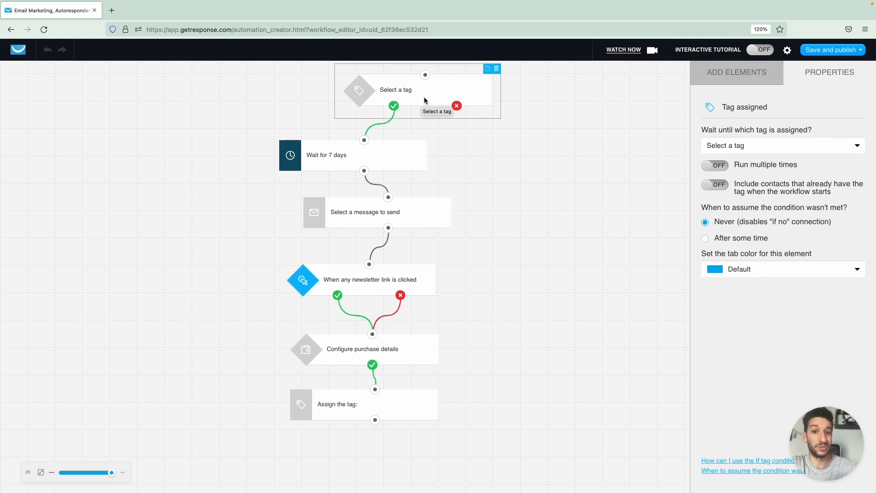
- Return to the template gallery and browse the Lead qualifying, Welcome, Post-purchase, Abandoned cart and Online courses categories
left_click(11, 31)
left_click(502, 286)
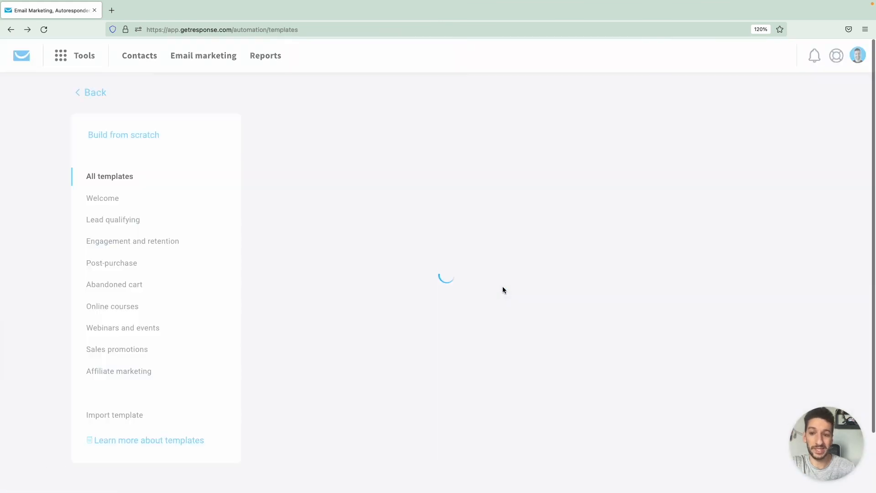
left_click(110, 220)
left_click(112, 204)
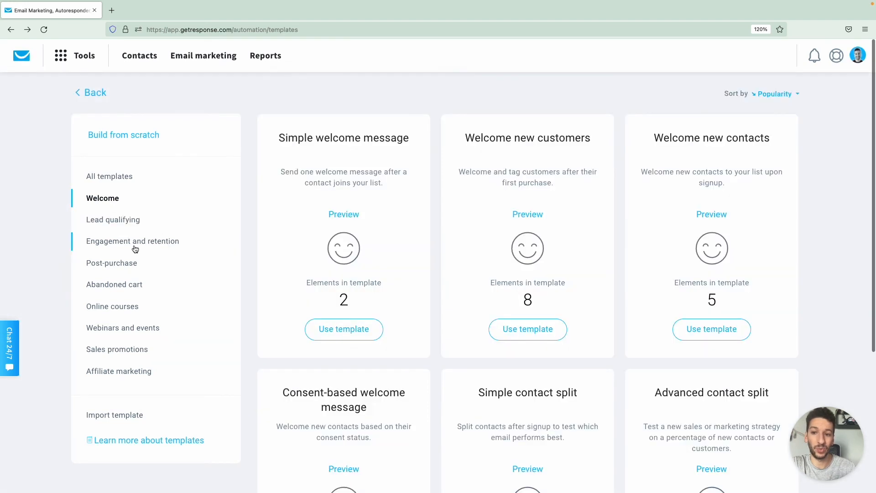
left_click(121, 264)
left_click(119, 286)
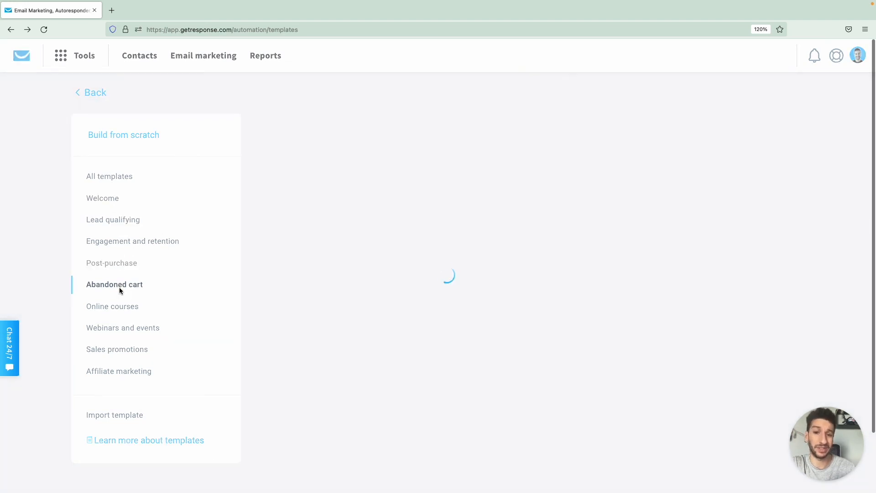
left_click(120, 306)
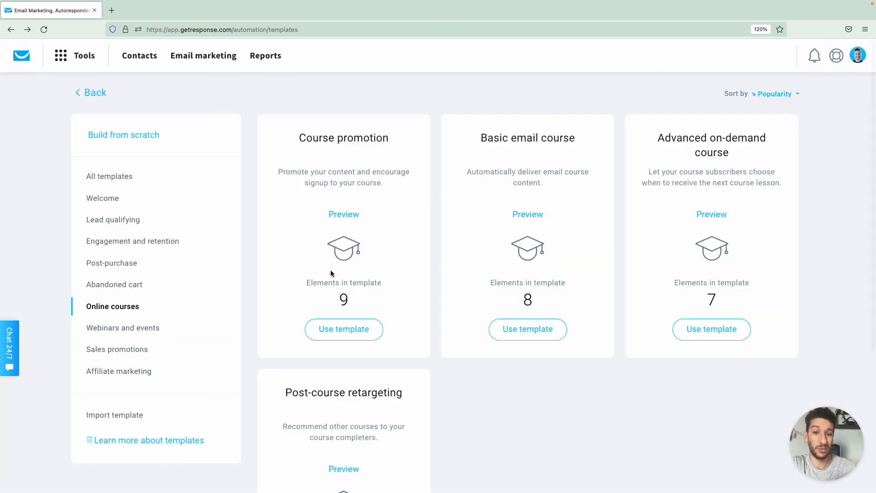
scroll(330, 271, "down", 3)
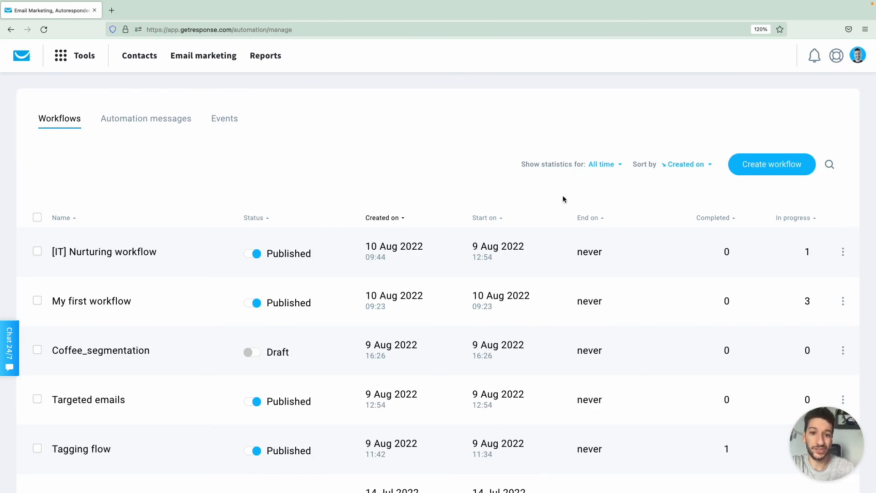
- Export the [IT] Nurturing workflow as a file, and open the template import option for a new workflow
left_click(843, 252)
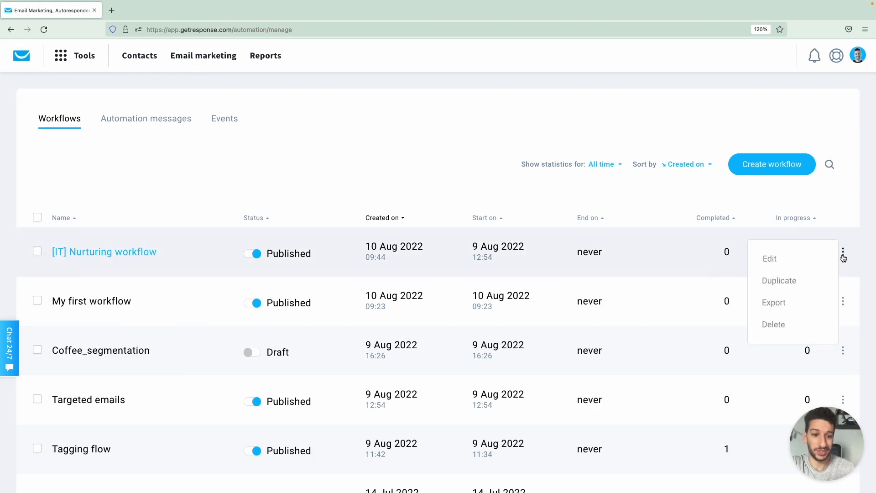
left_click(771, 304)
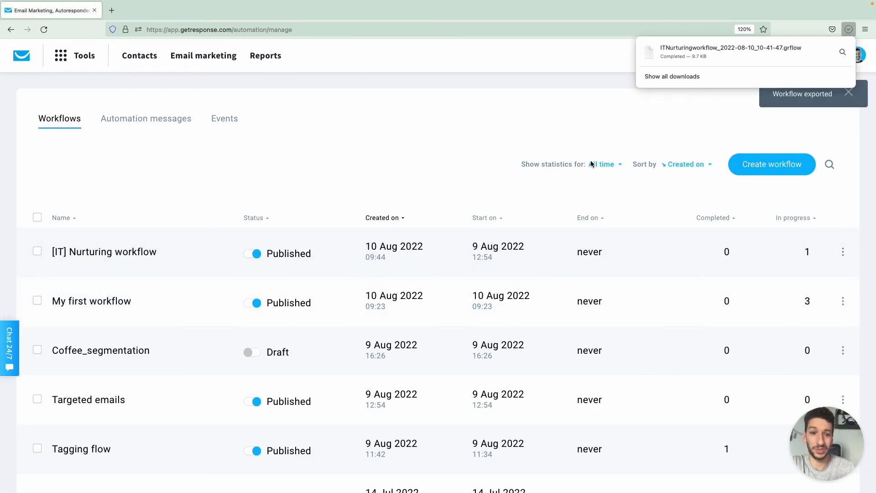
left_click(746, 170)
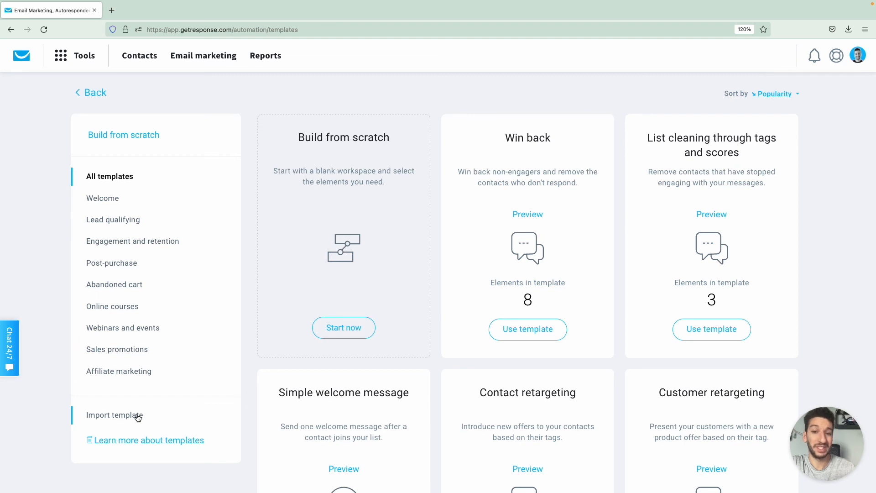
left_click(138, 417)
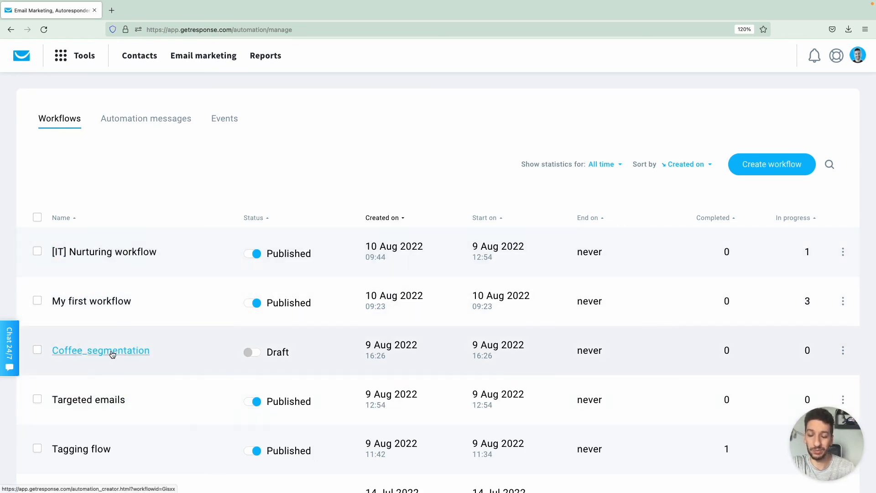
- Open the Coffee_segmentation workflow and delete its Cappuccino lover message
left_click(112, 353)
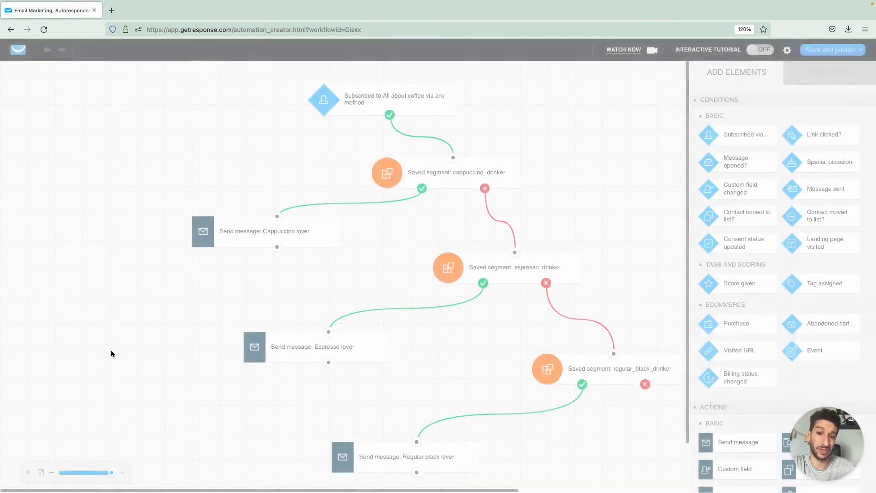
left_click(319, 233)
left_click(349, 219)
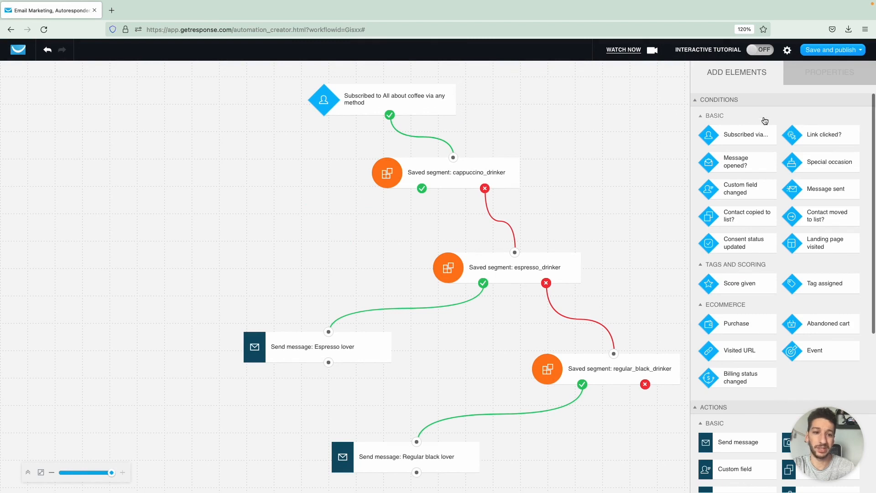
- Add a Send push notification action and connect it to the matching branch of the cappuccino_drinker segment filter
scroll(761, 246, "down", 5)
scroll(760, 259, "down", 1)
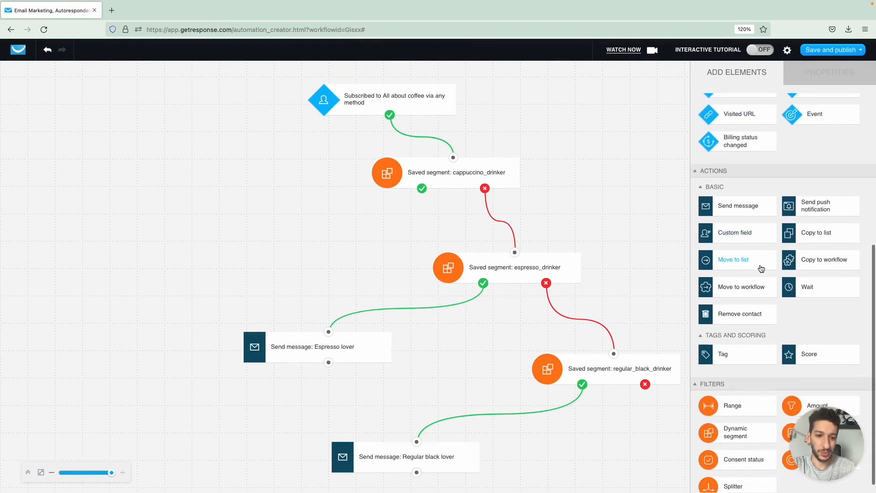
left_click_drag(820, 206, 423, 192)
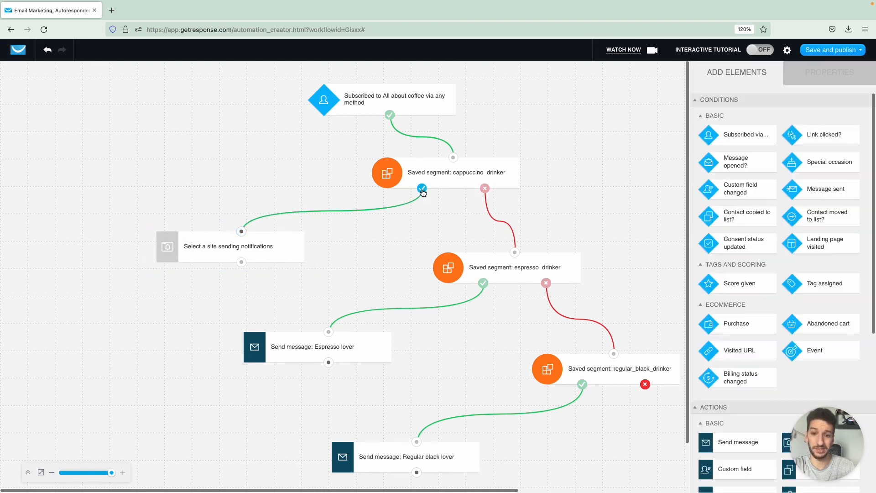
- Set Test website as the site that sends the new push notification
left_click(275, 251)
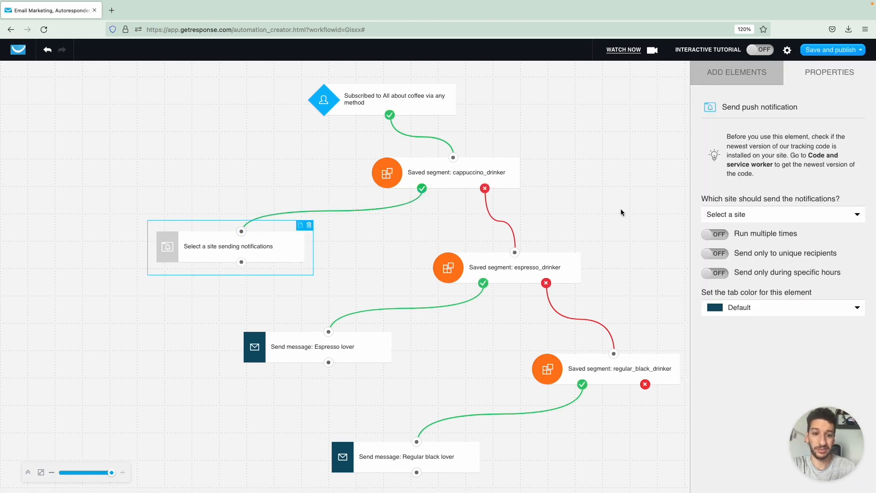
left_click(733, 213)
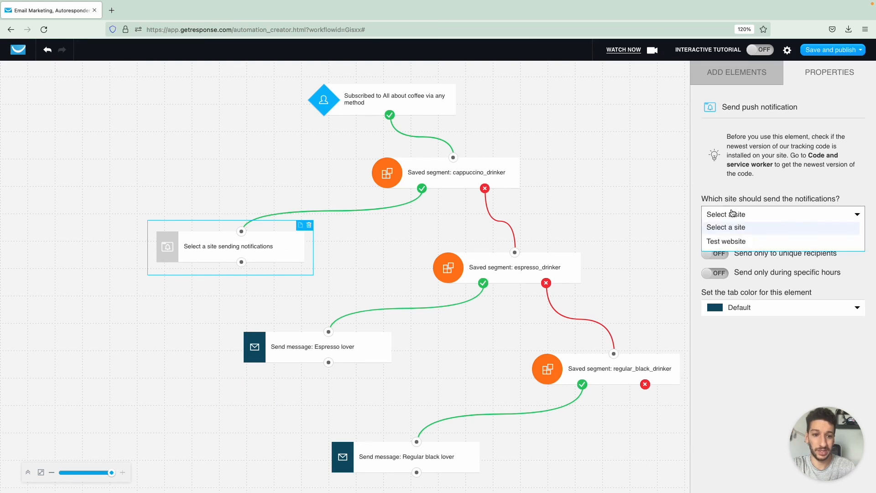
left_click(729, 241)
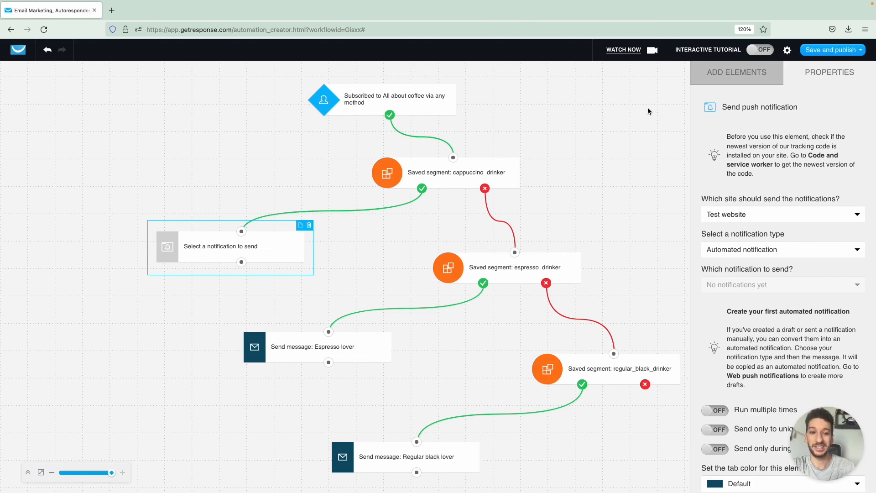
- Return to the list of workflow elements and look through the available actions and filters
left_click(712, 79)
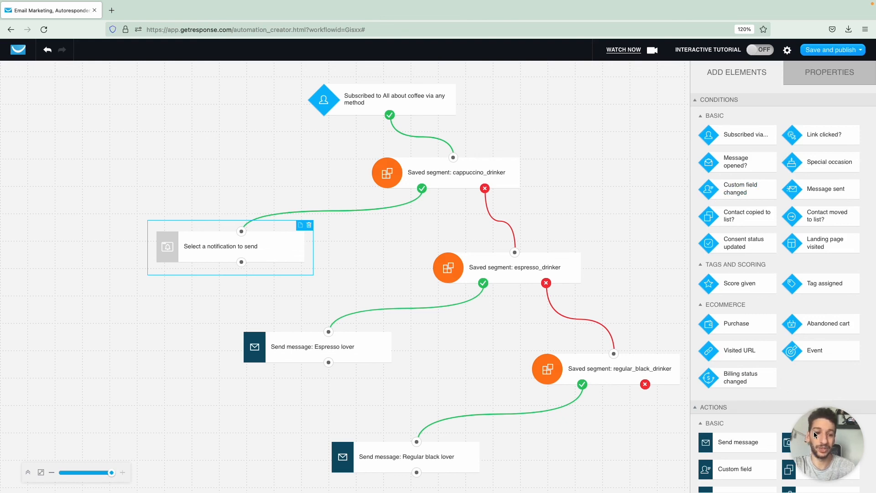
left_click_drag(849, 420, 81, 416)
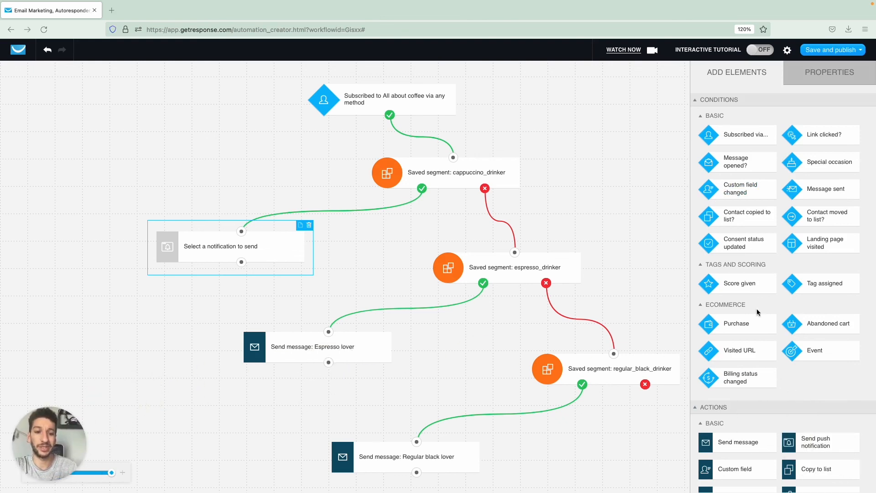
scroll(797, 305, "down", 5)
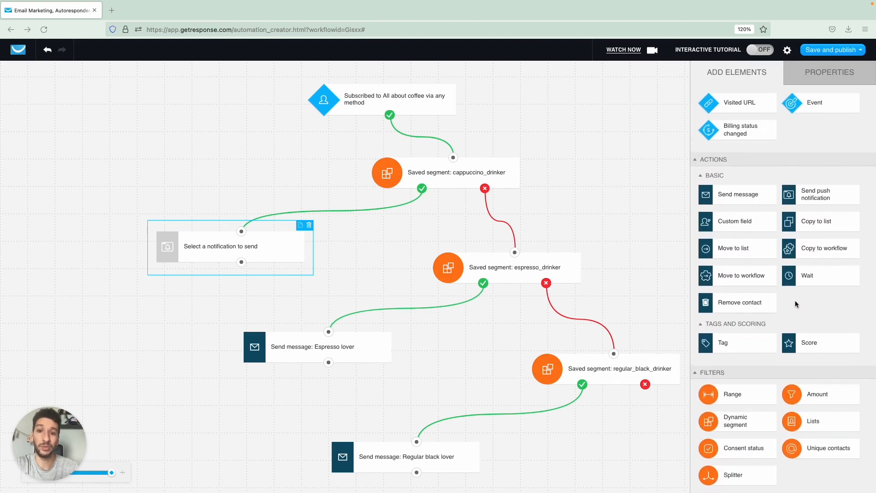